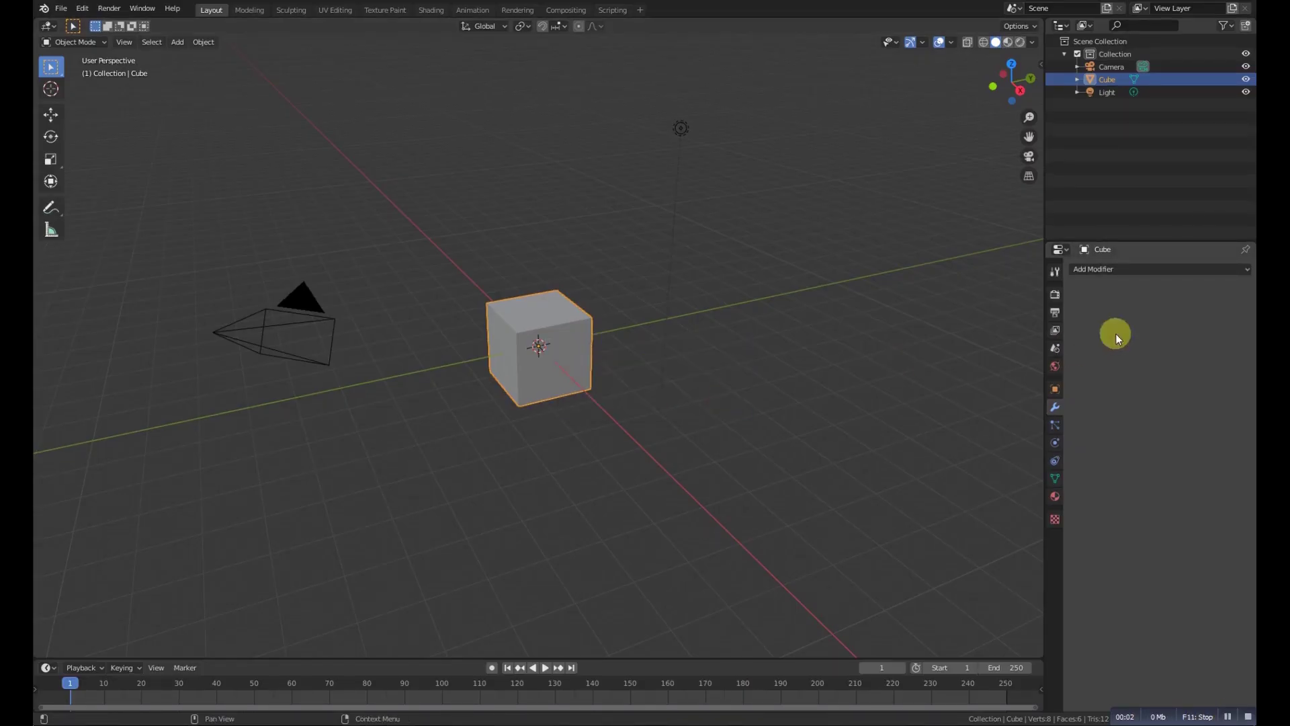
- Add an Array modifier to the cube and set its relative X offset to 2
{"action": "mouse_move", "coordinate": [542, 378]}
{"action": "middle_mouse_down"}
{"action": "mouse_move", "coordinate": [563, 382]}
{"action": "mouse_move", "coordinate": [555, 392]}
{"action": "middle_mouse_up"}
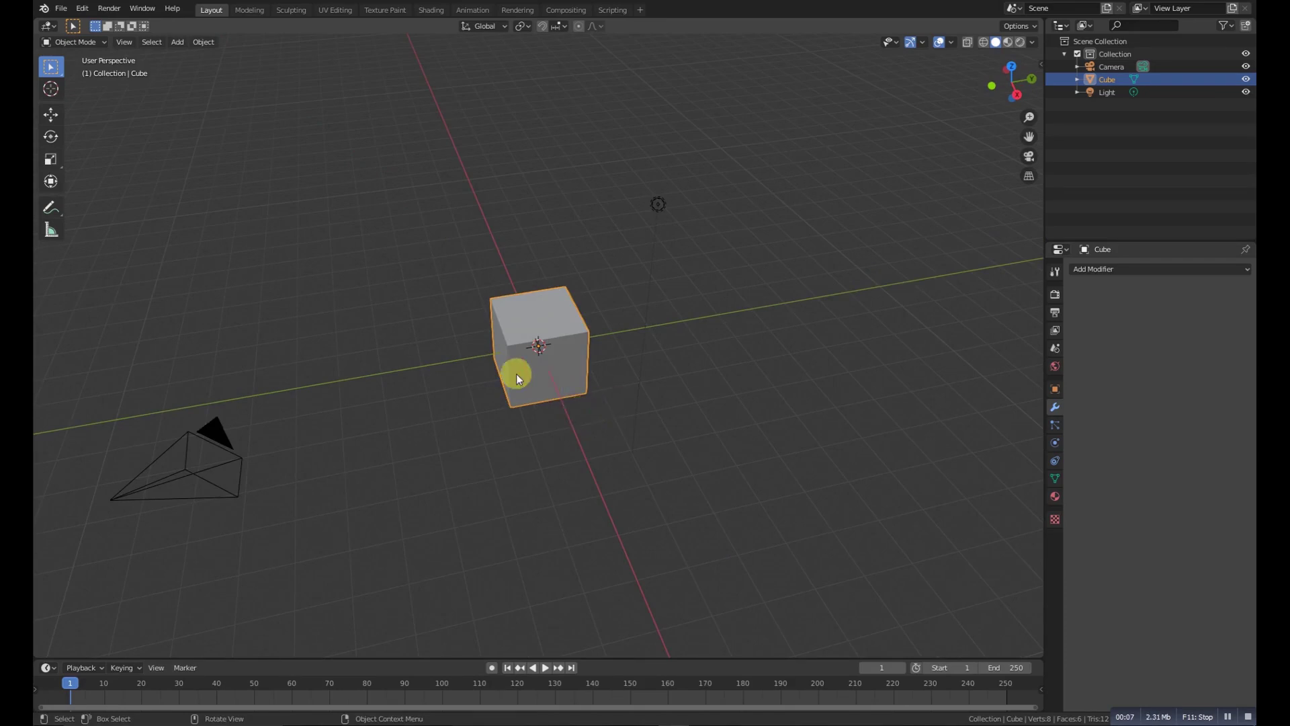
{"action": "left_click", "coordinate": [1105, 270]}
{"action": "left_click", "coordinate": [1019, 295]}
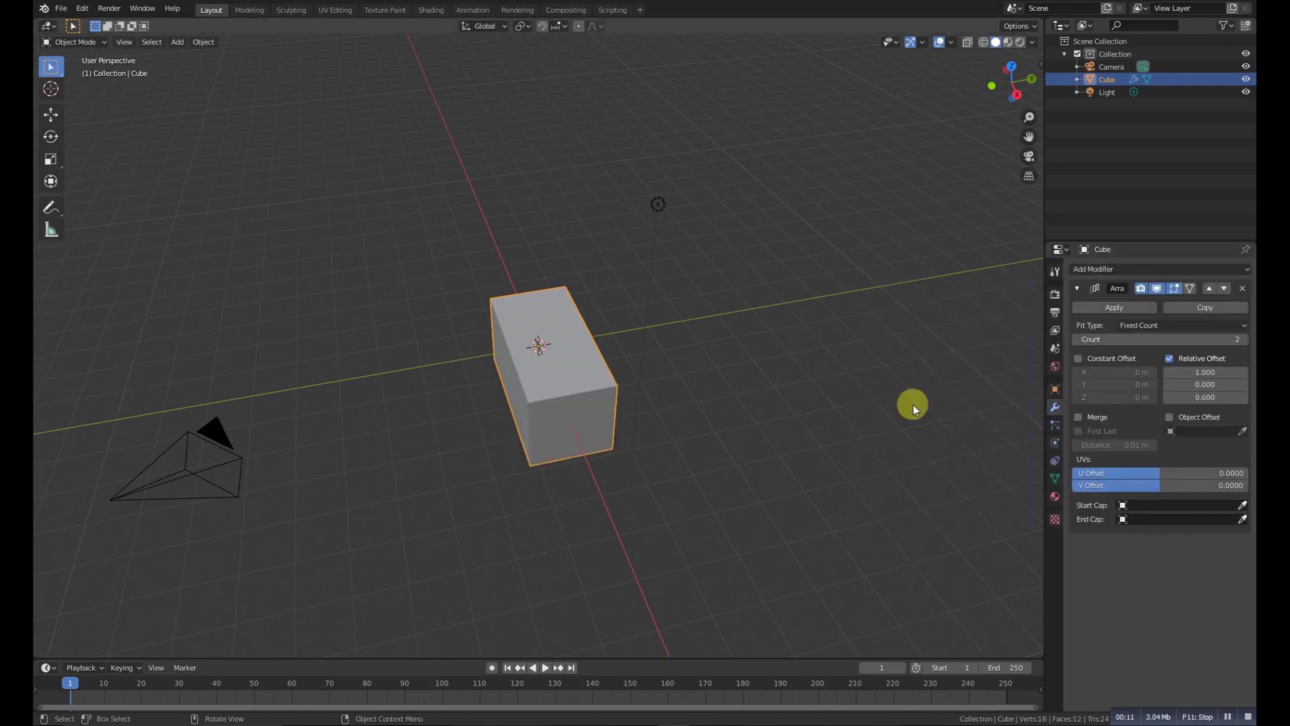
{"action": "middle_click_drag", "start_coordinate": [645, 446], "coordinate": [724, 388]}
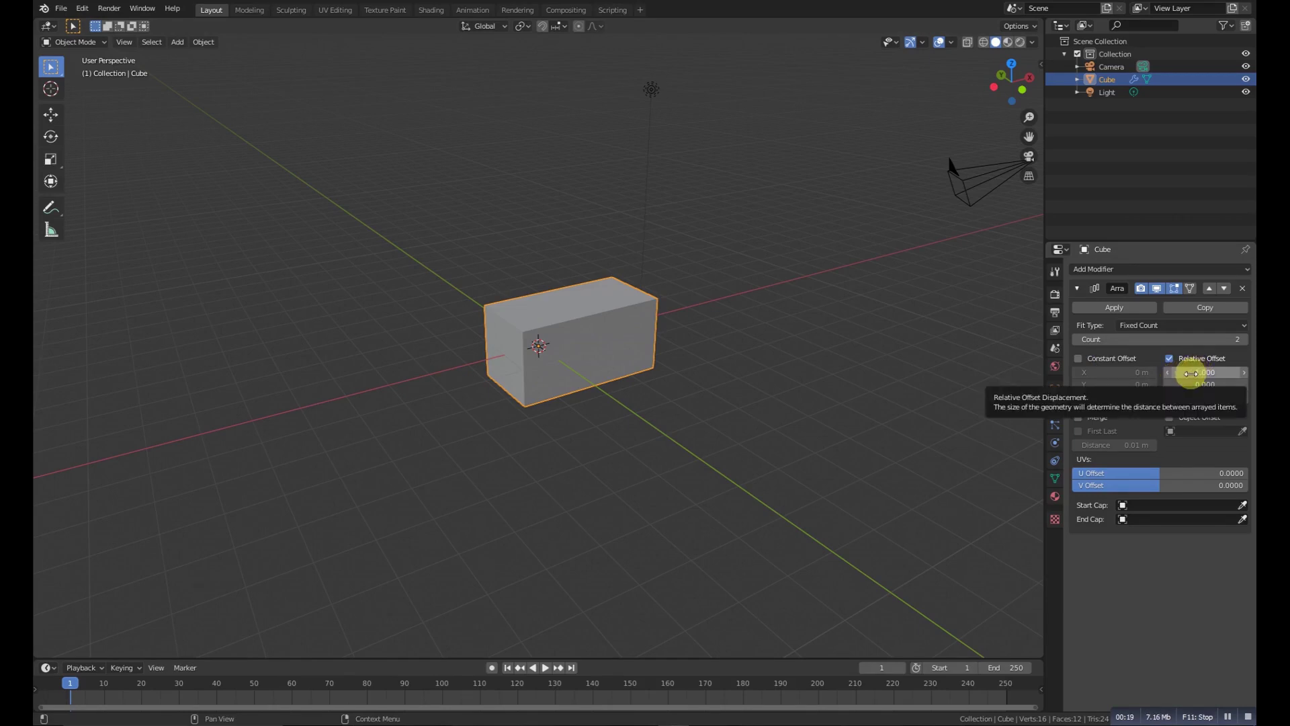
{"action": "mouse_move", "coordinate": [1205, 372]}
{"action": "left_mouse_down"}
{"action": "mouse_move", "coordinate": [1216, 372]}
{"action": "mouse_move", "coordinate": [1203, 377]}
{"action": "left_mouse_up"}
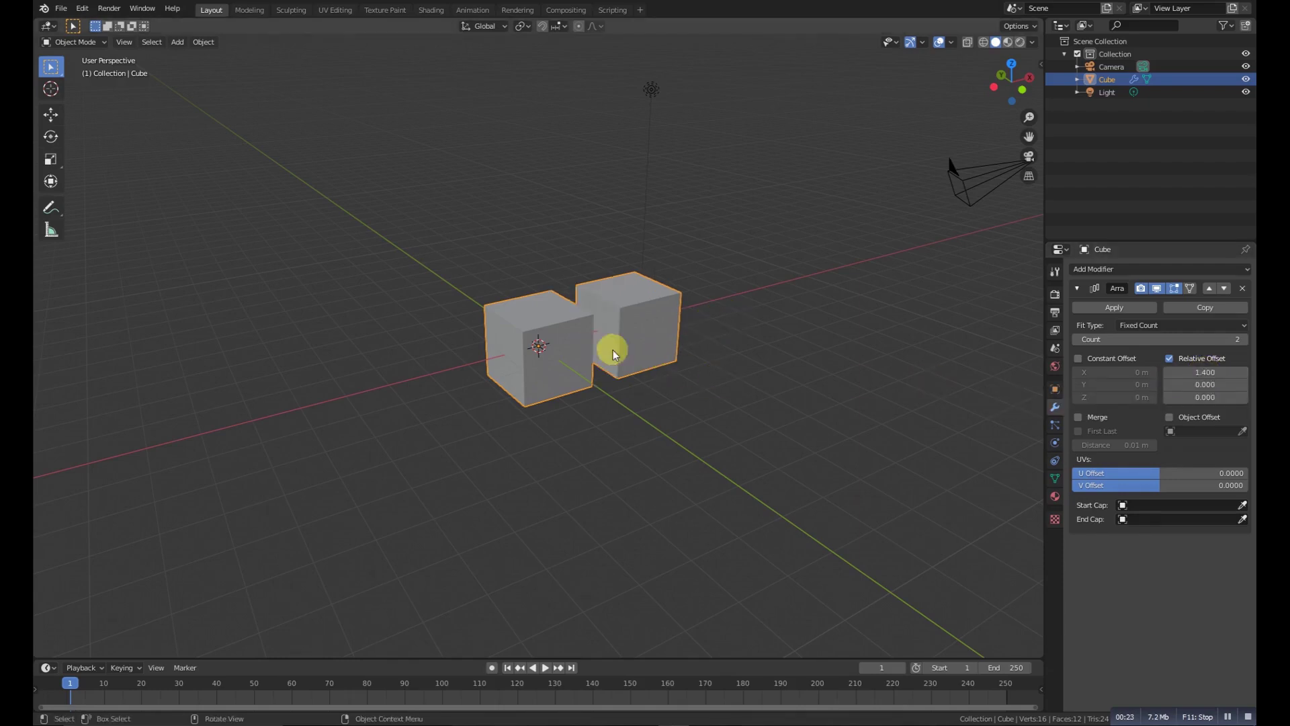
{"action": "mouse_move", "coordinate": [1208, 371]}
{"action": "left_mouse_down"}
{"action": "mouse_move", "coordinate": [1236, 371]}
{"action": "mouse_move", "coordinate": [1202, 371]}
{"action": "left_mouse_up"}
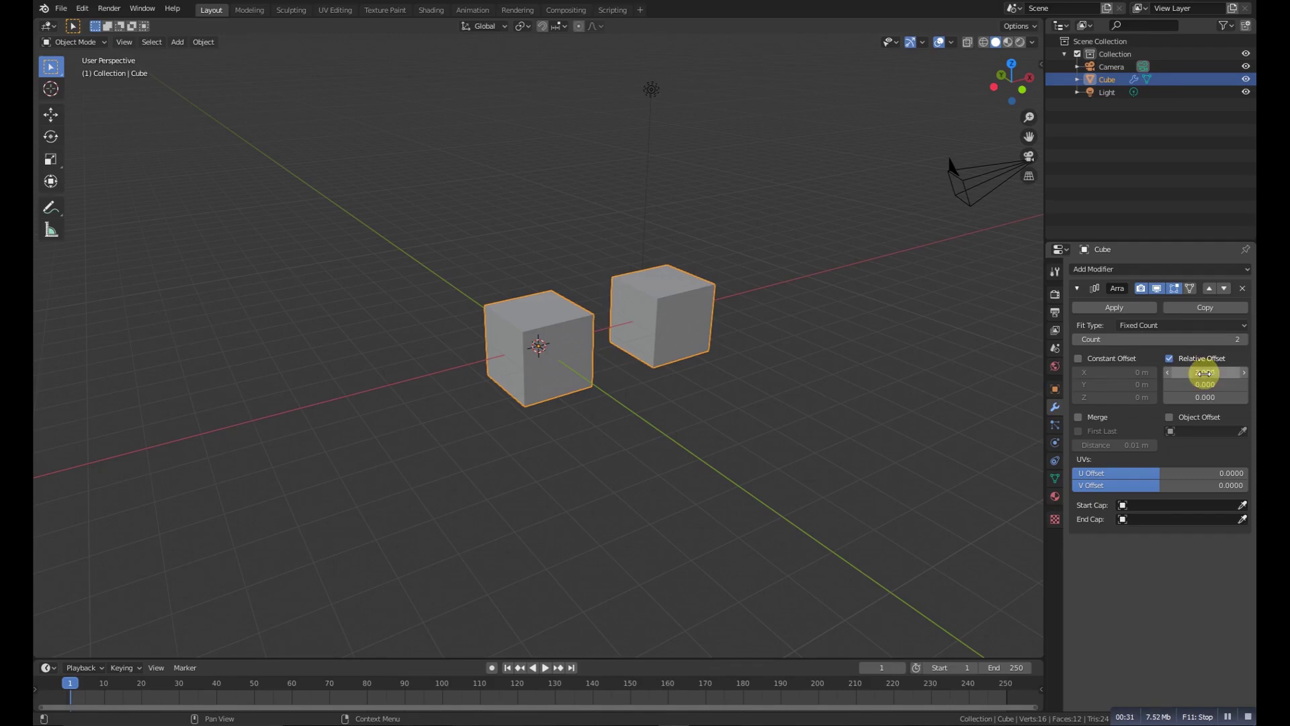
{"action": "middle_click_drag", "start_coordinate": [772, 347], "coordinate": [625, 367]}
{"action": "right_click", "coordinate": [625, 366]}
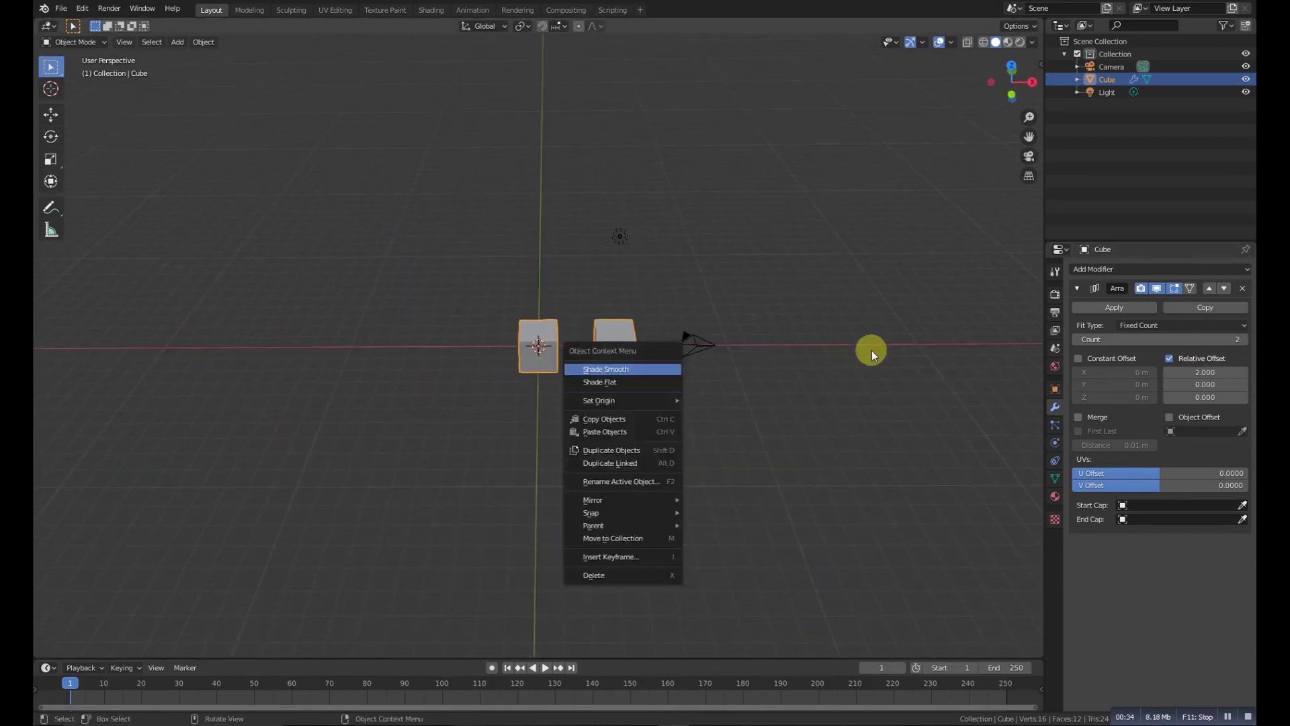
- Raise the Array modifier's count to 10 copies
{"action": "left_click", "coordinate": [1244, 339]}
{"action": "left_click", "coordinate": [1244, 339]}
{"action": "left_click", "coordinate": [1244, 339]}
{"action": "scroll", "coordinate": [786, 386], "scroll_direction": "down", "scroll_amount": 4}
{"action": "middle_click_drag", "start_coordinate": [786, 385], "coordinate": [834, 376]}
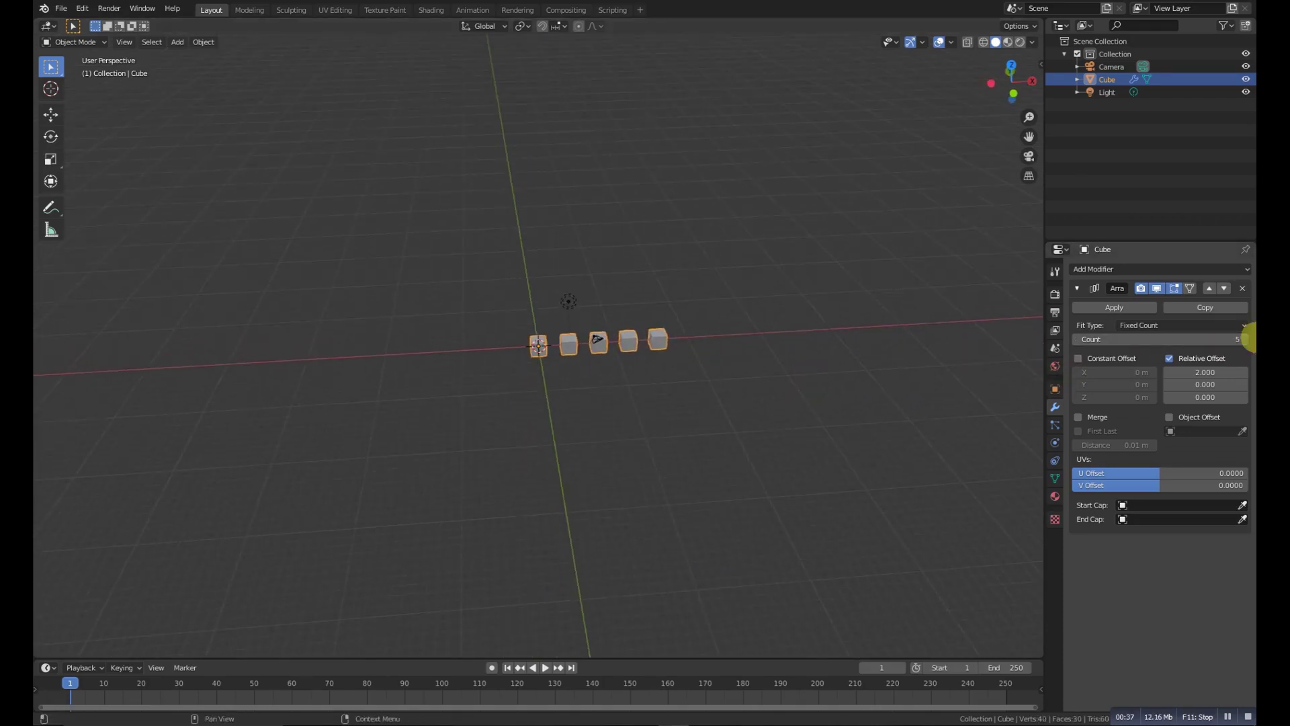
{"action": "left_click", "coordinate": [1244, 339]}
{"action": "left_click", "coordinate": [1244, 339]}
{"action": "left_click", "coordinate": [1245, 339]}
{"action": "left_click", "coordinate": [1245, 339]}
{"action": "left_click", "coordinate": [1244, 339]}
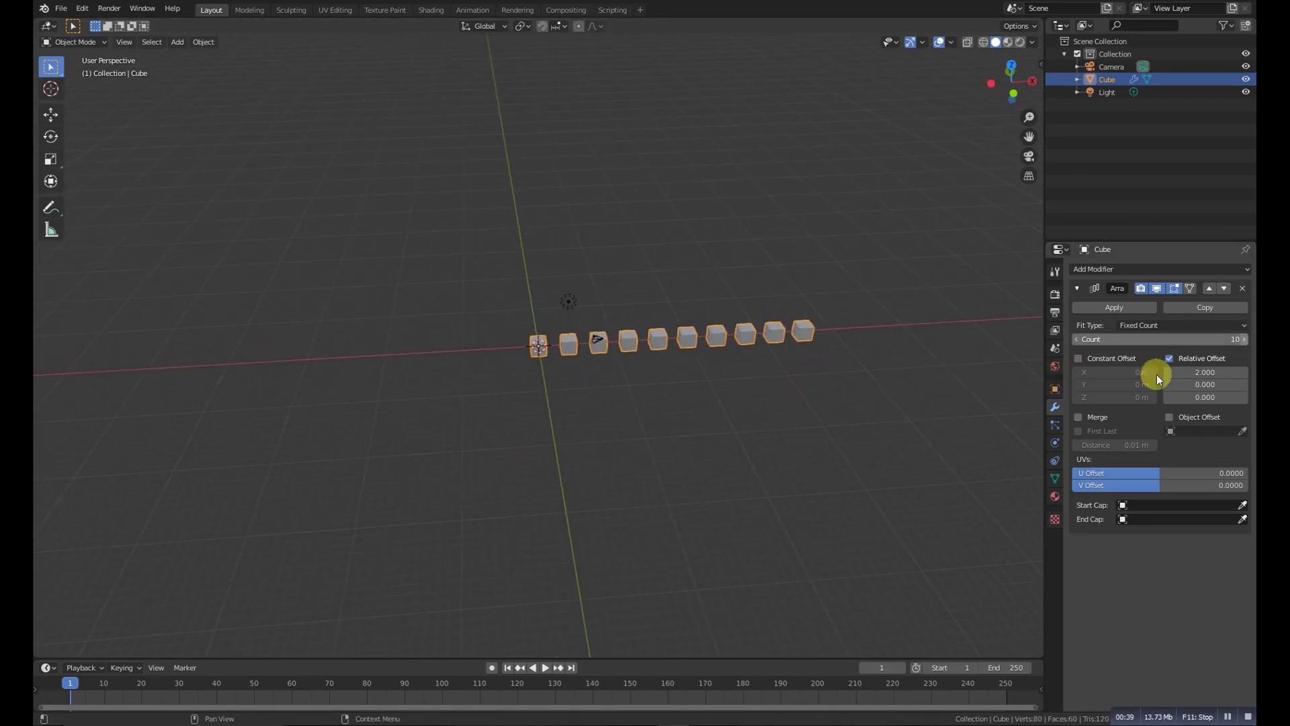
- Set the array's relative Y offset to 4.9
{"action": "scroll", "coordinate": [591, 354], "scroll_direction": "up", "scroll_amount": 4}
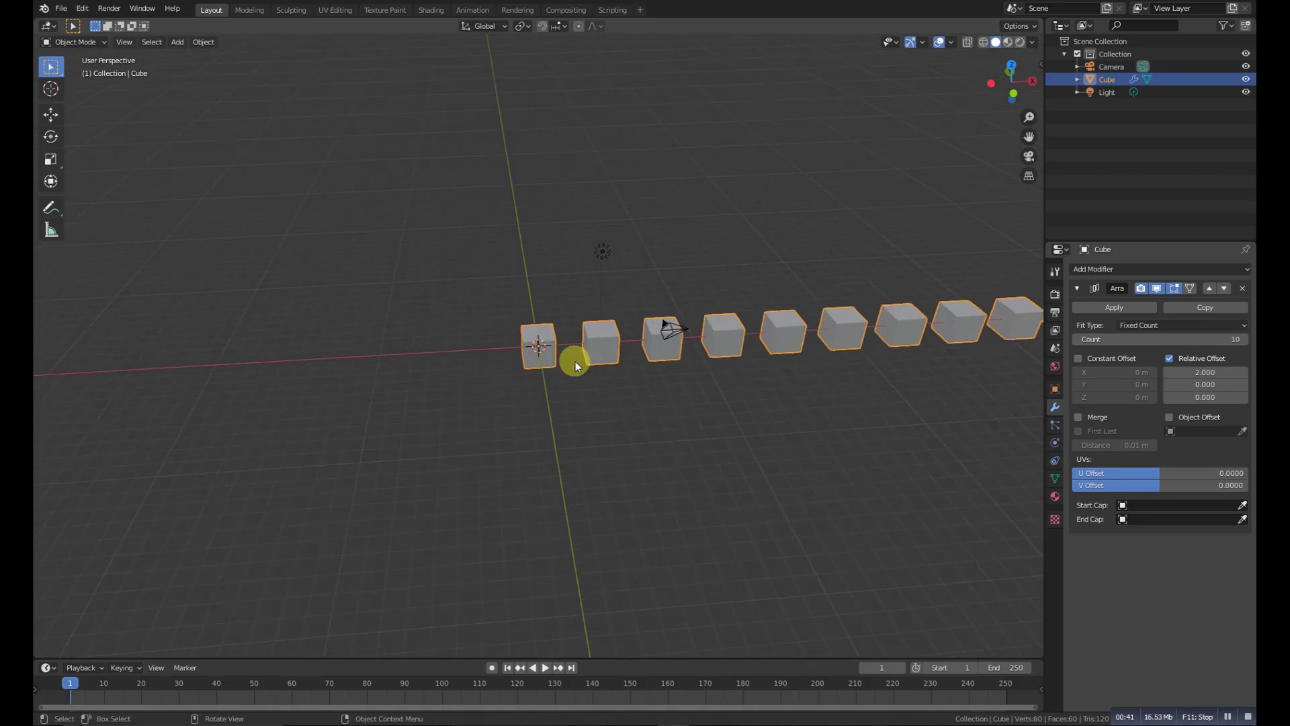
{"action": "left_click_drag", "start_coordinate": [1188, 384], "coordinate": [1217, 385]}
{"action": "middle_click_drag", "start_coordinate": [848, 370], "coordinate": [941, 329]}
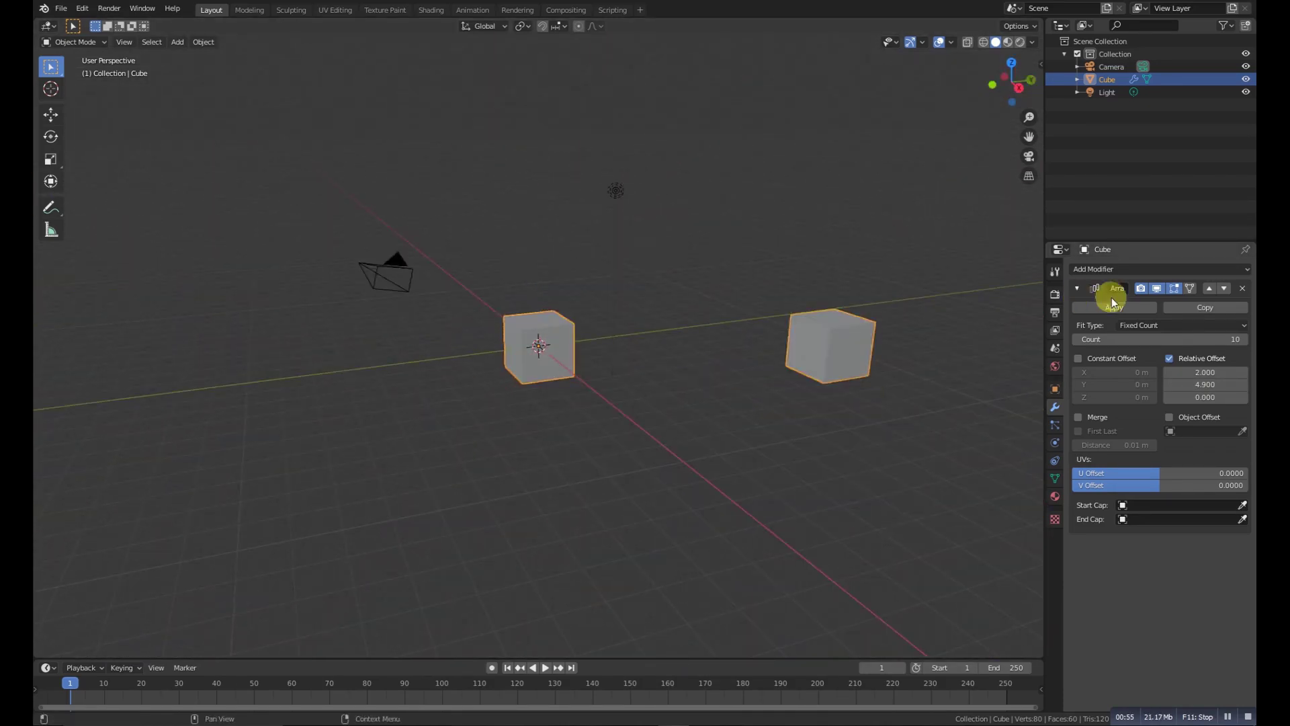
- Remove the Array modifier from the cube
{"action": "left_click", "coordinate": [1242, 289]}
{"action": "left_click", "coordinate": [1090, 269]}
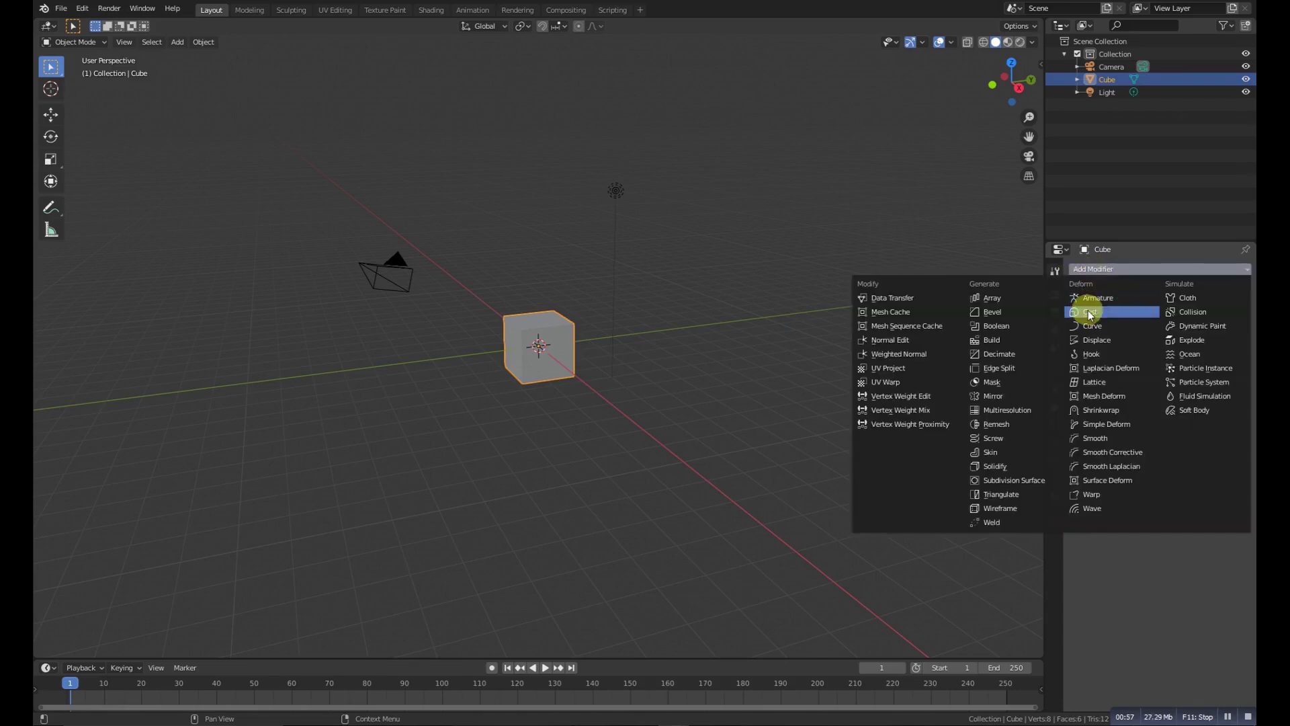
{"action": "left_click", "coordinate": [1132, 251]}
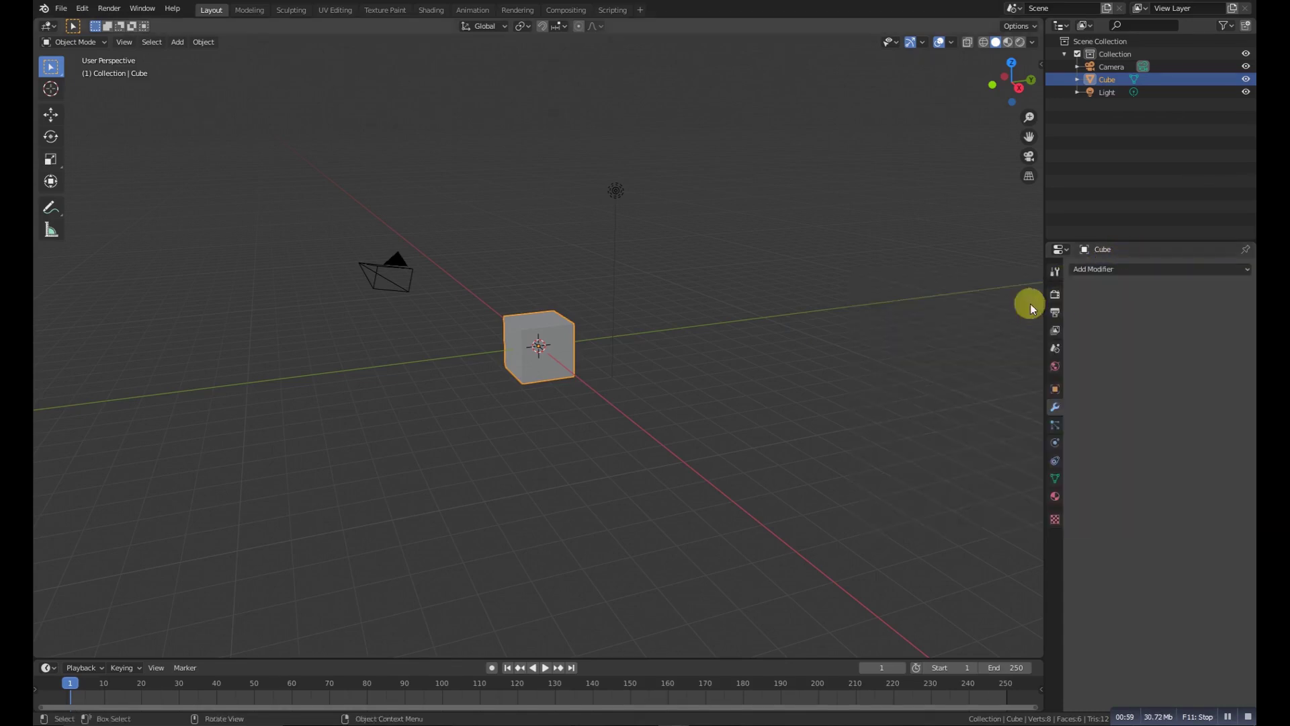
- Add a Bevel modifier to the cube with its default settings
{"action": "middle_click_drag", "start_coordinate": [546, 350], "coordinate": [617, 371]}
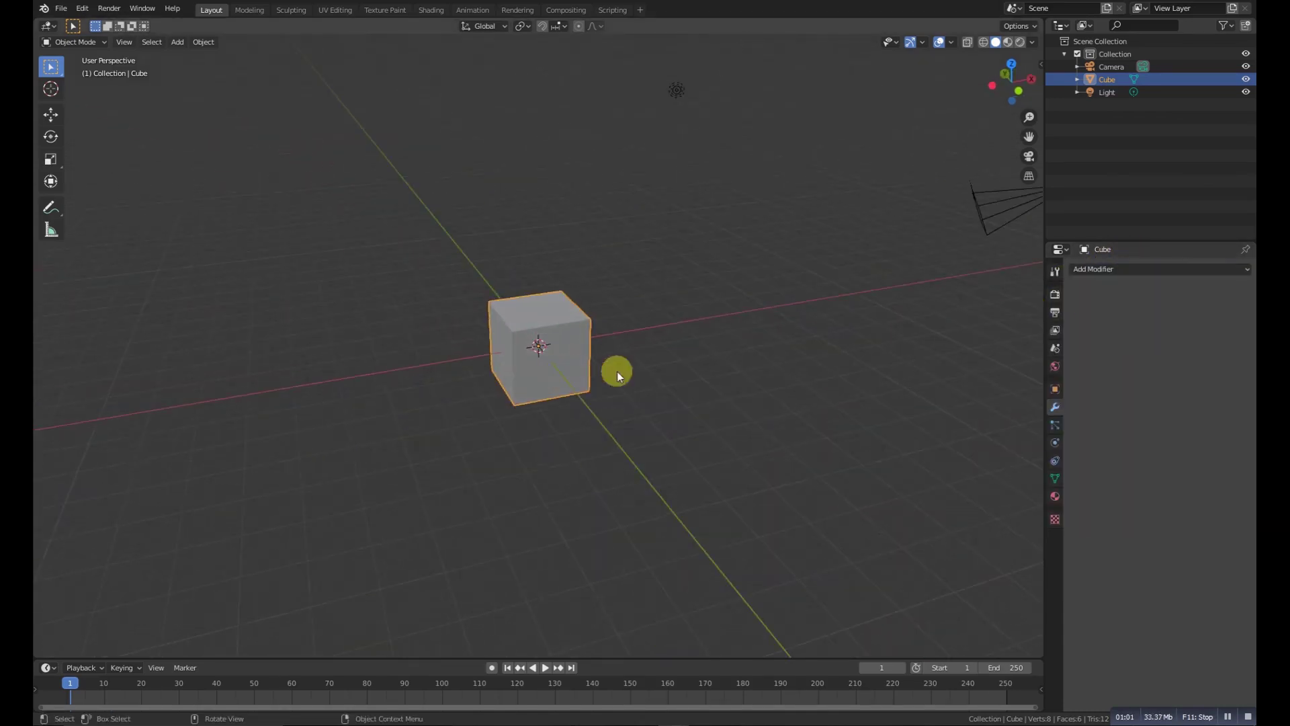
{"action": "left_click", "coordinate": [1100, 270]}
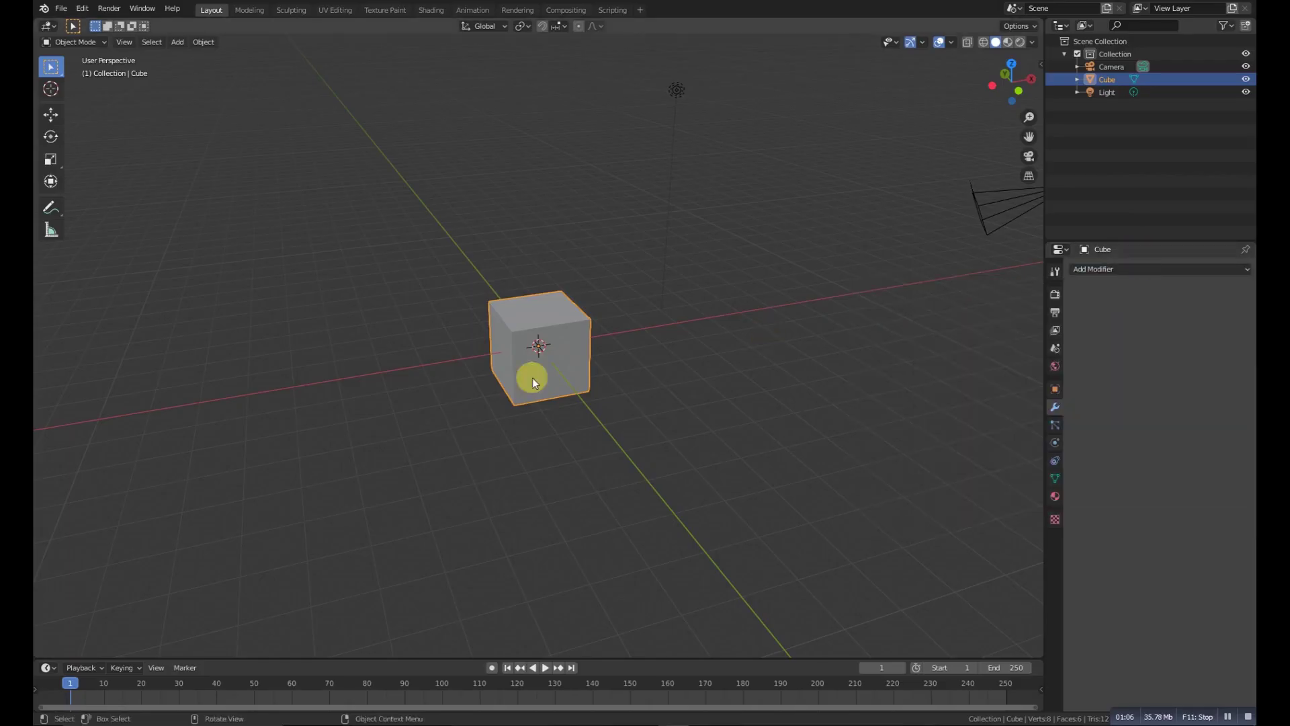
{"action": "middle_click_drag", "start_coordinate": [533, 378], "coordinate": [578, 344]}
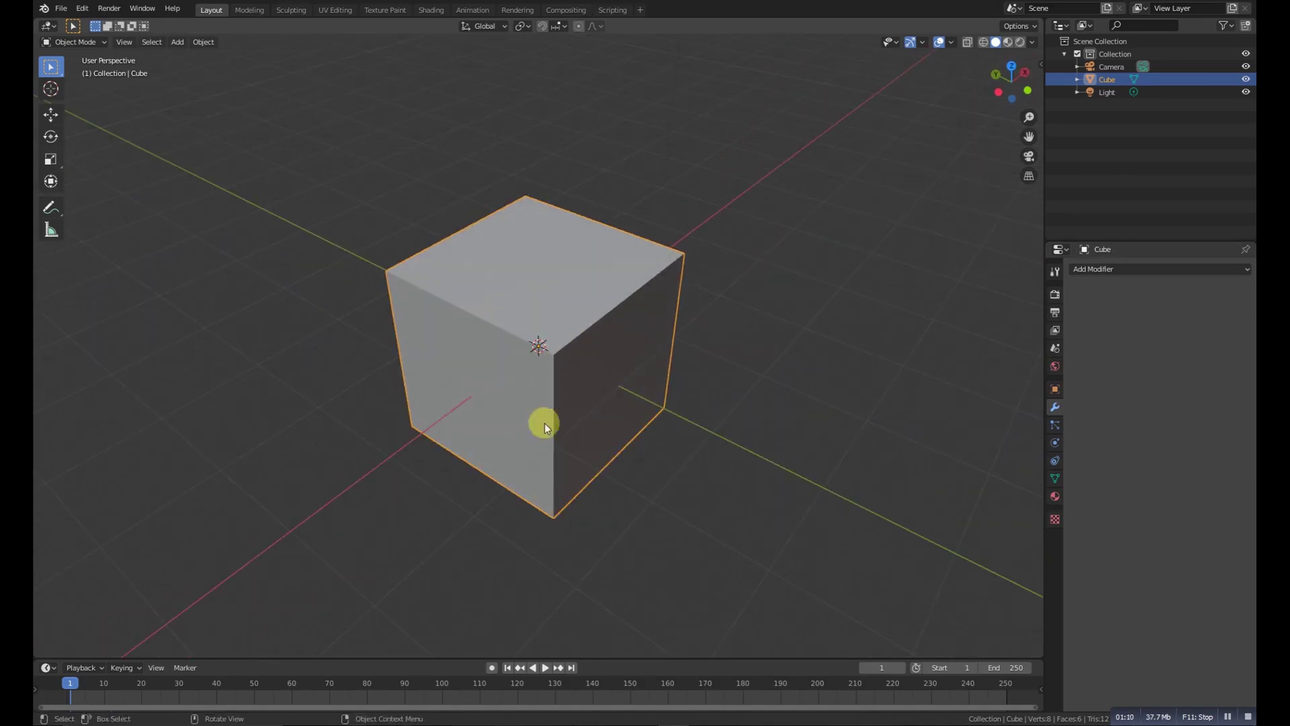
{"action": "scroll", "coordinate": [631, 461], "scroll_direction": "down", "scroll_amount": 1}
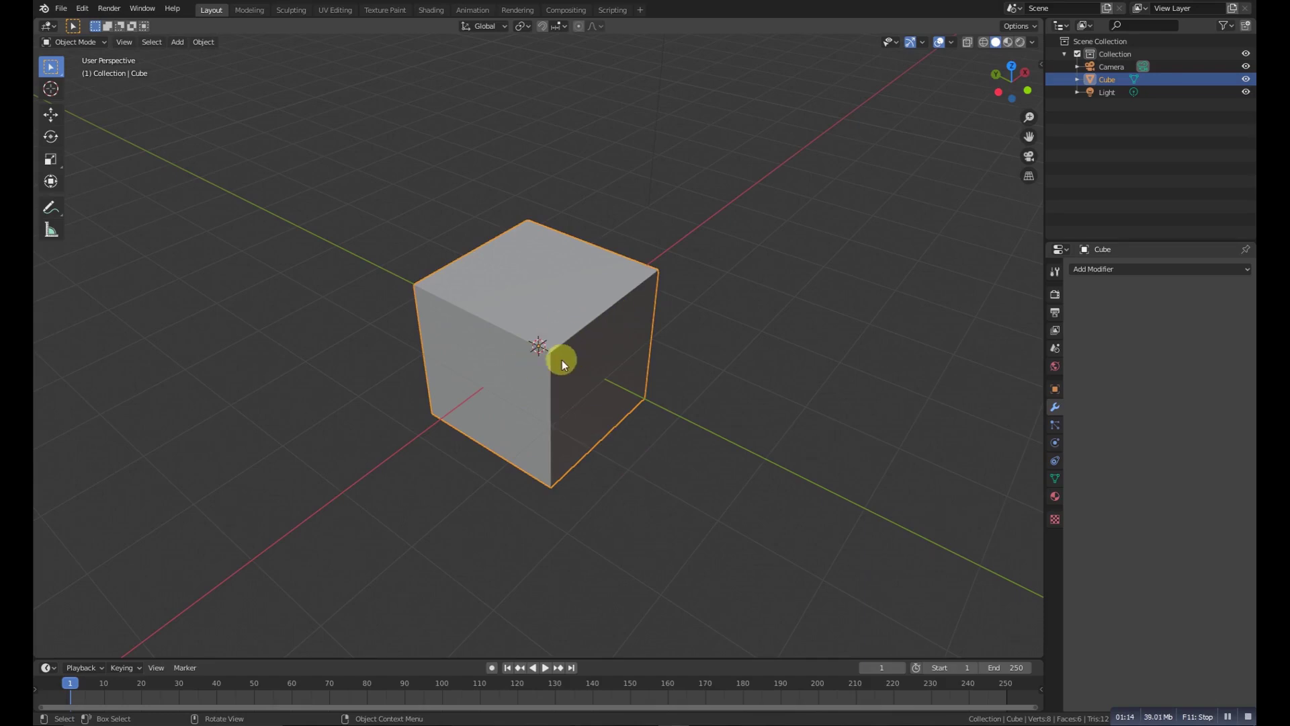
{"action": "middle_click_drag", "start_coordinate": [522, 368], "coordinate": [594, 349]}
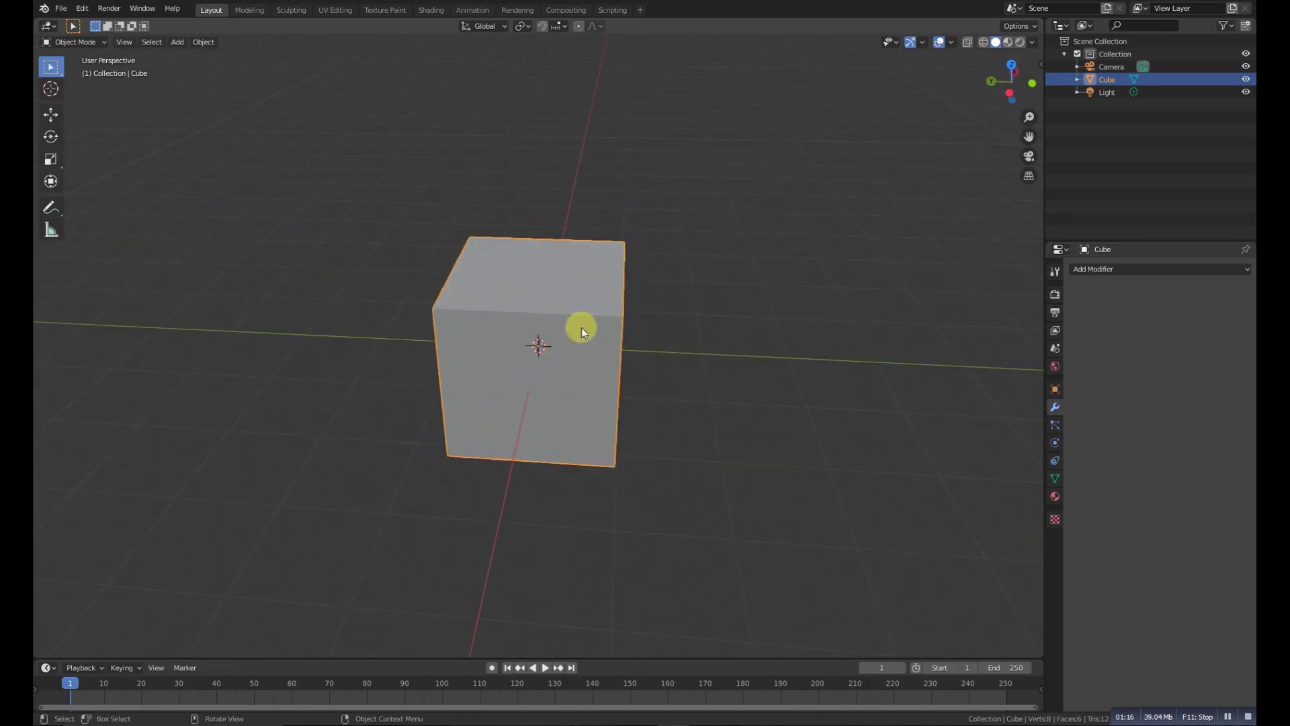
{"action": "left_click", "coordinate": [1114, 269]}
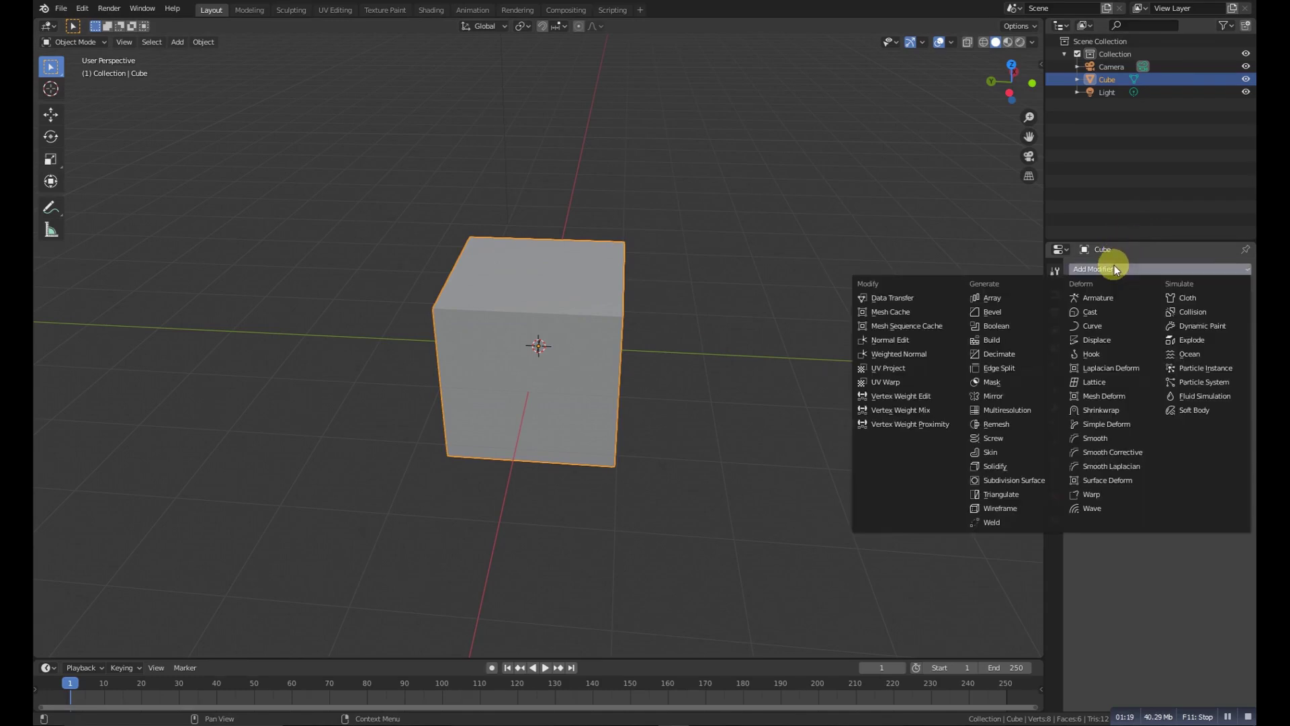
{"action": "left_click", "coordinate": [1004, 313]}
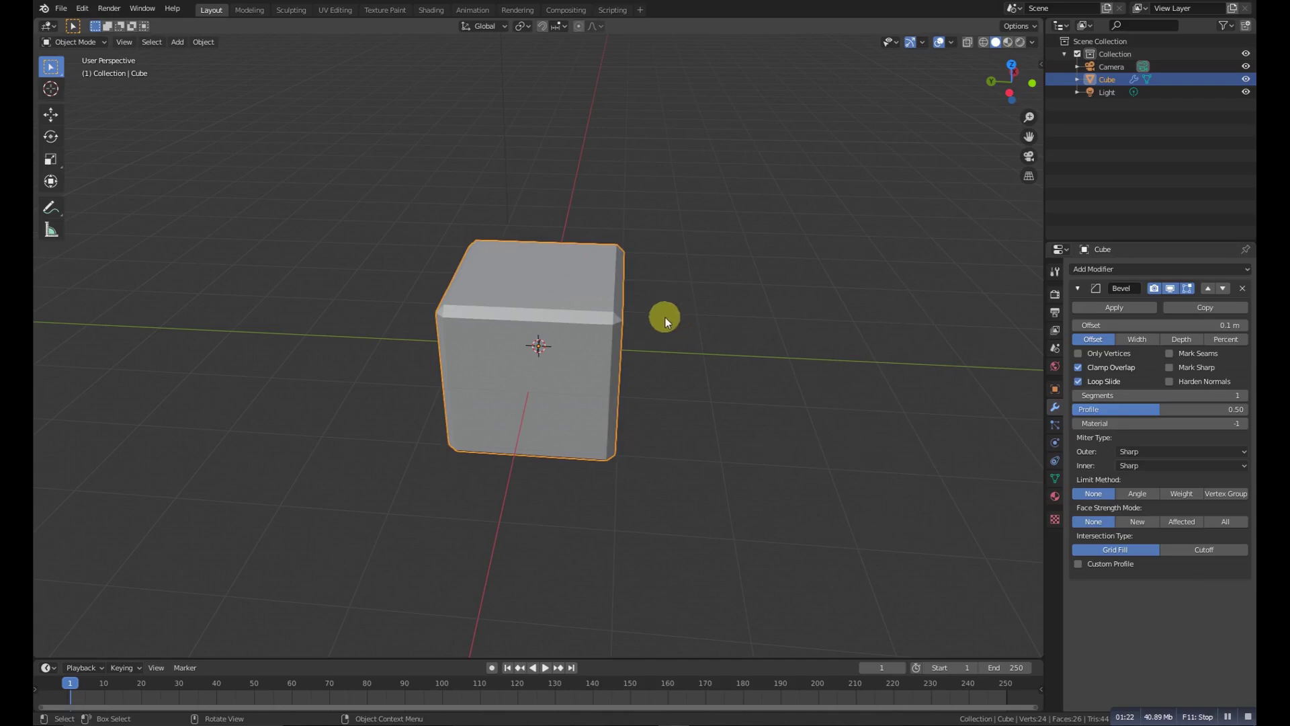
- Increase the Bevel modifier's segments to 5 to round the cube's edges
{"action": "middle_click_drag", "start_coordinate": [598, 326], "coordinate": [680, 280]}
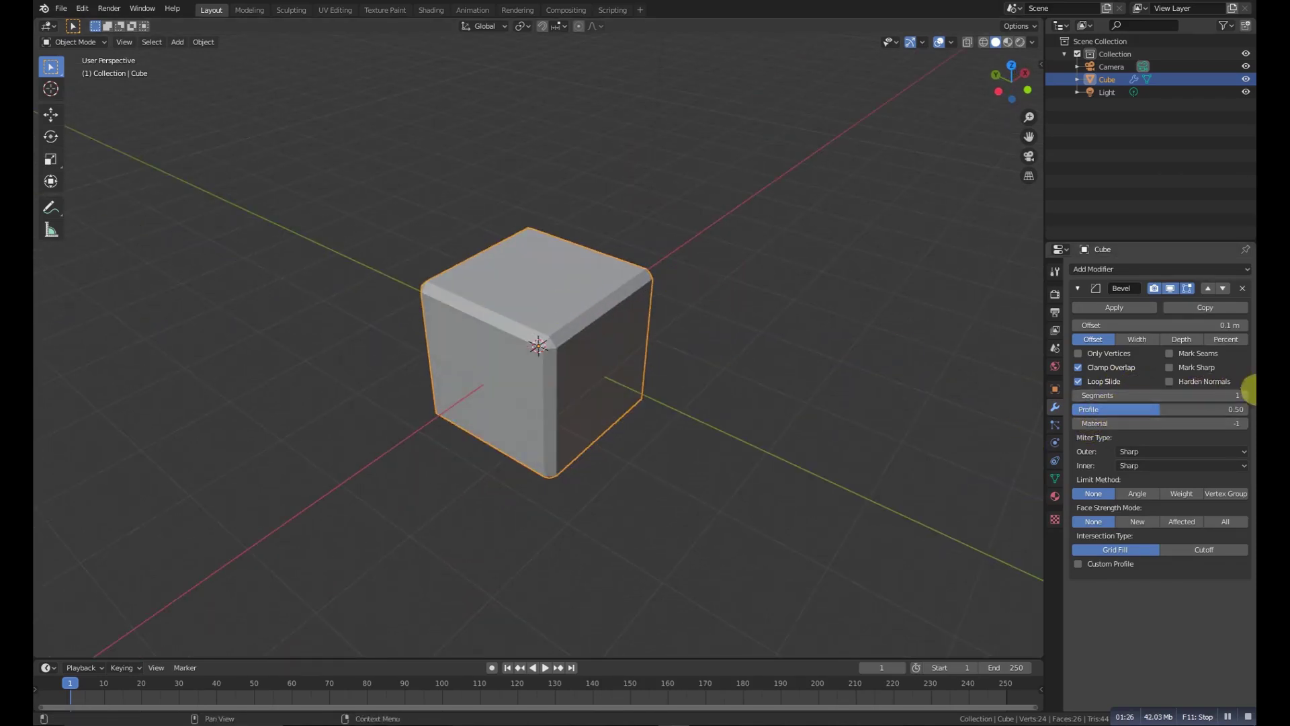
{"action": "left_click", "coordinate": [1244, 396]}
{"action": "left_click", "coordinate": [1245, 396]}
{"action": "left_click", "coordinate": [1244, 396]}
{"action": "left_click", "coordinate": [1244, 396]}
{"action": "scroll", "coordinate": [571, 338], "scroll_direction": "up", "scroll_amount": 3}
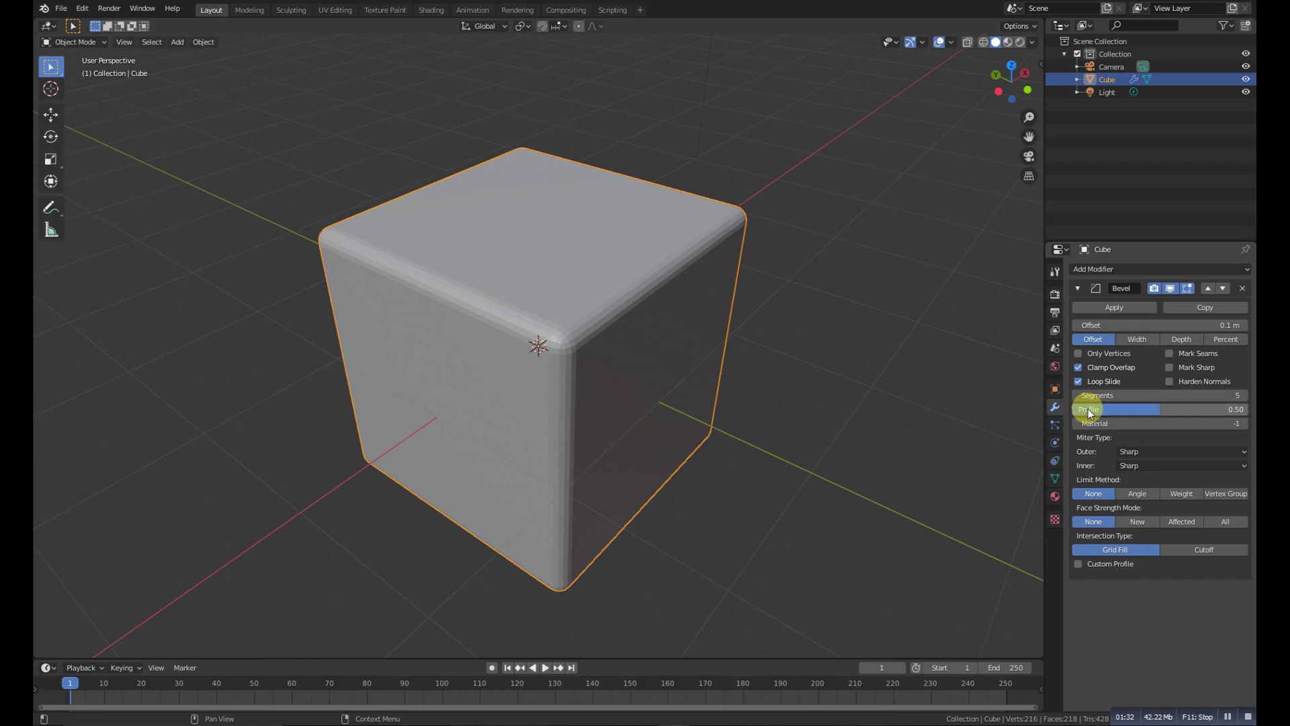
- Replace the cube's Bevel modifier with a Boolean modifier, keeping the Difference operation
{"action": "left_click", "coordinate": [1241, 289]}
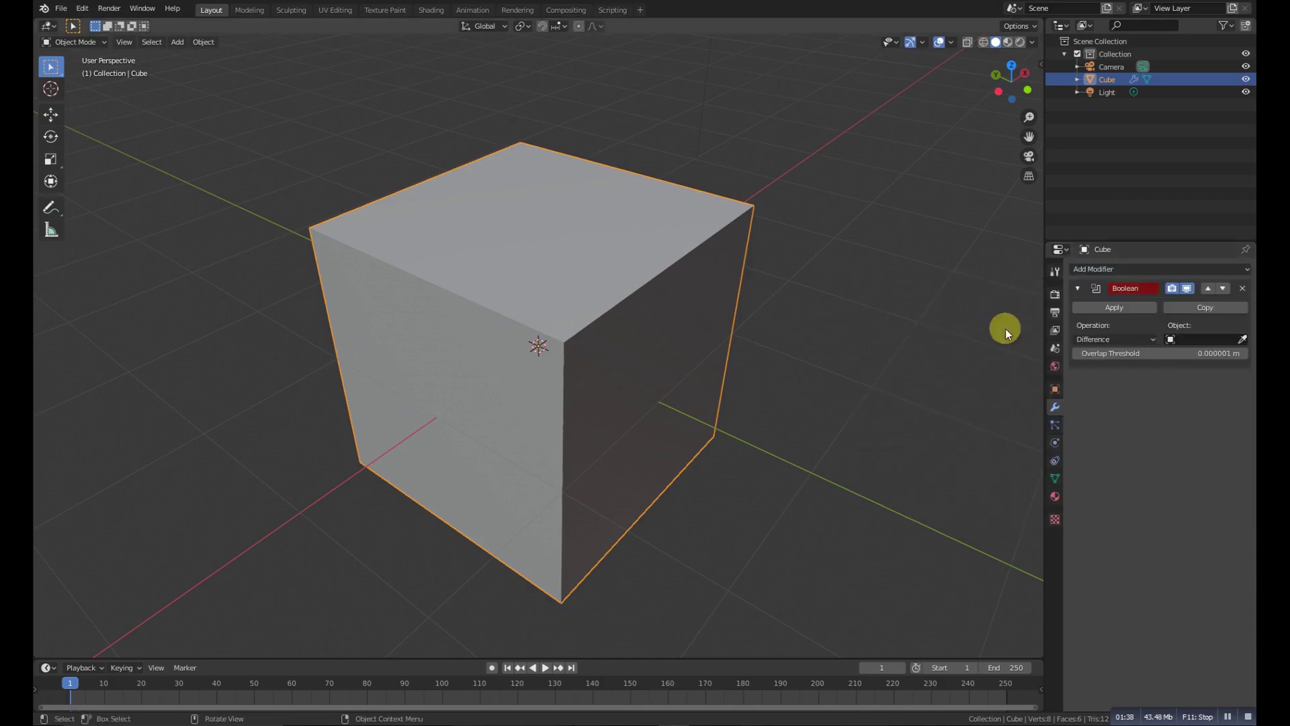
{"action": "scroll", "coordinate": [603, 444], "scroll_direction": "down", "scroll_amount": 6}
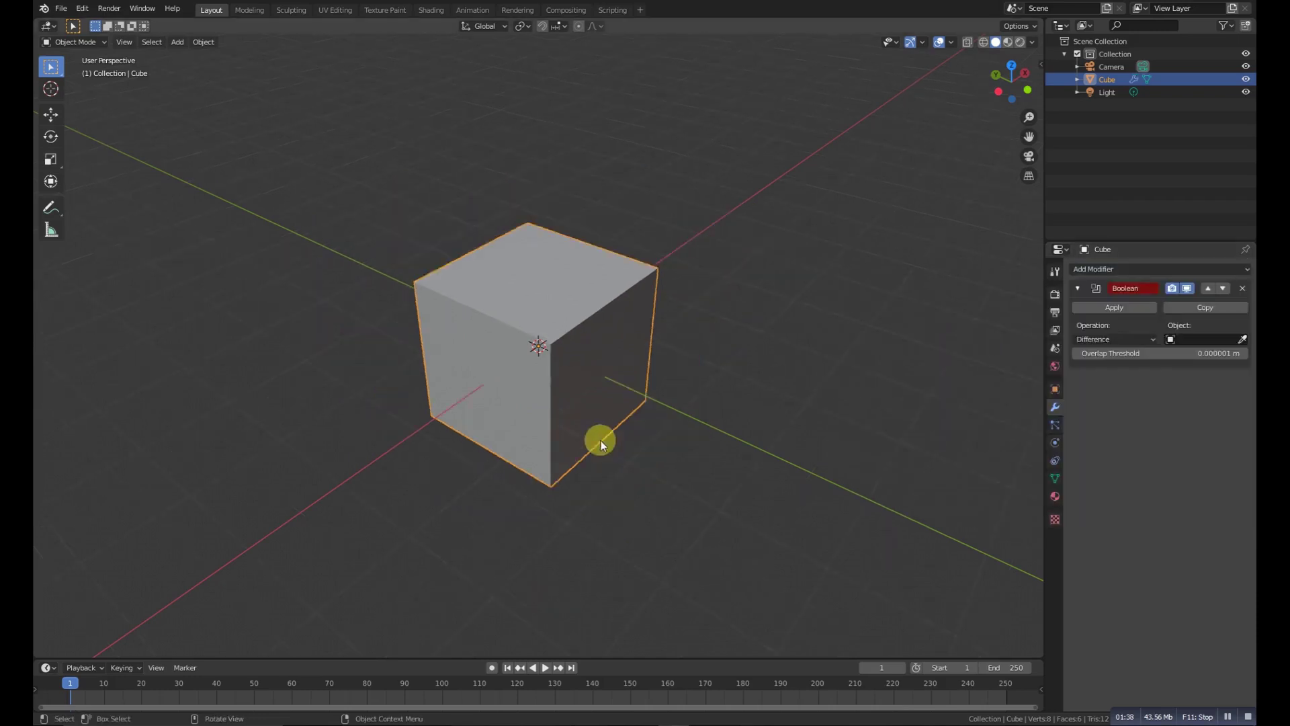
{"action": "middle_click_drag", "start_coordinate": [658, 401], "coordinate": [646, 394]}
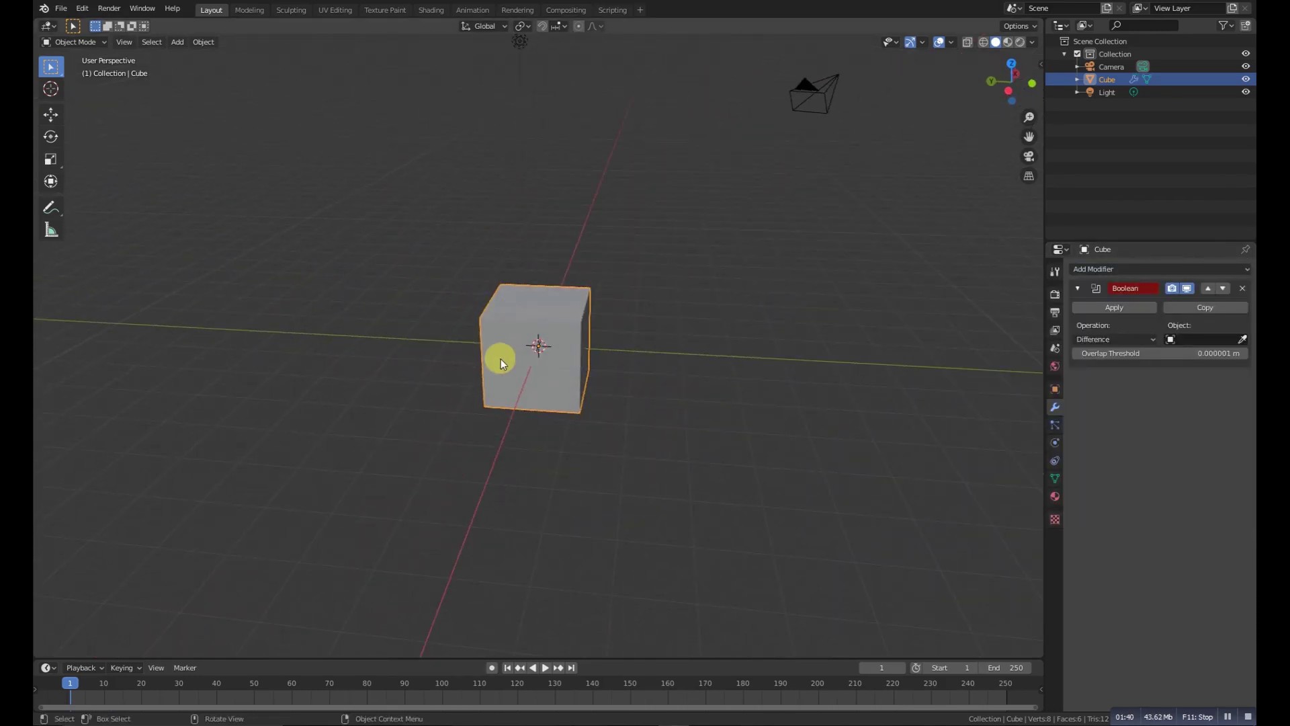
{"action": "middle_click_drag", "start_coordinate": [587, 365], "coordinate": [559, 358]}
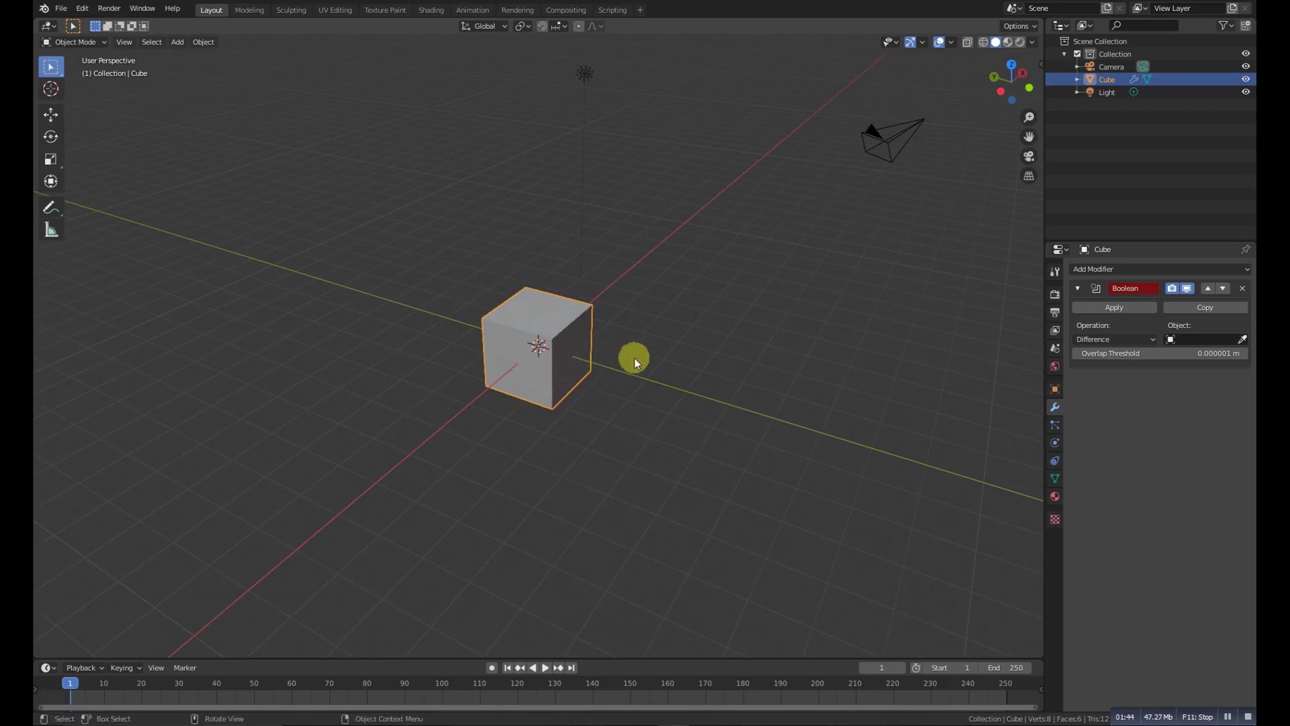
{"action": "left_click", "coordinate": [1094, 340]}
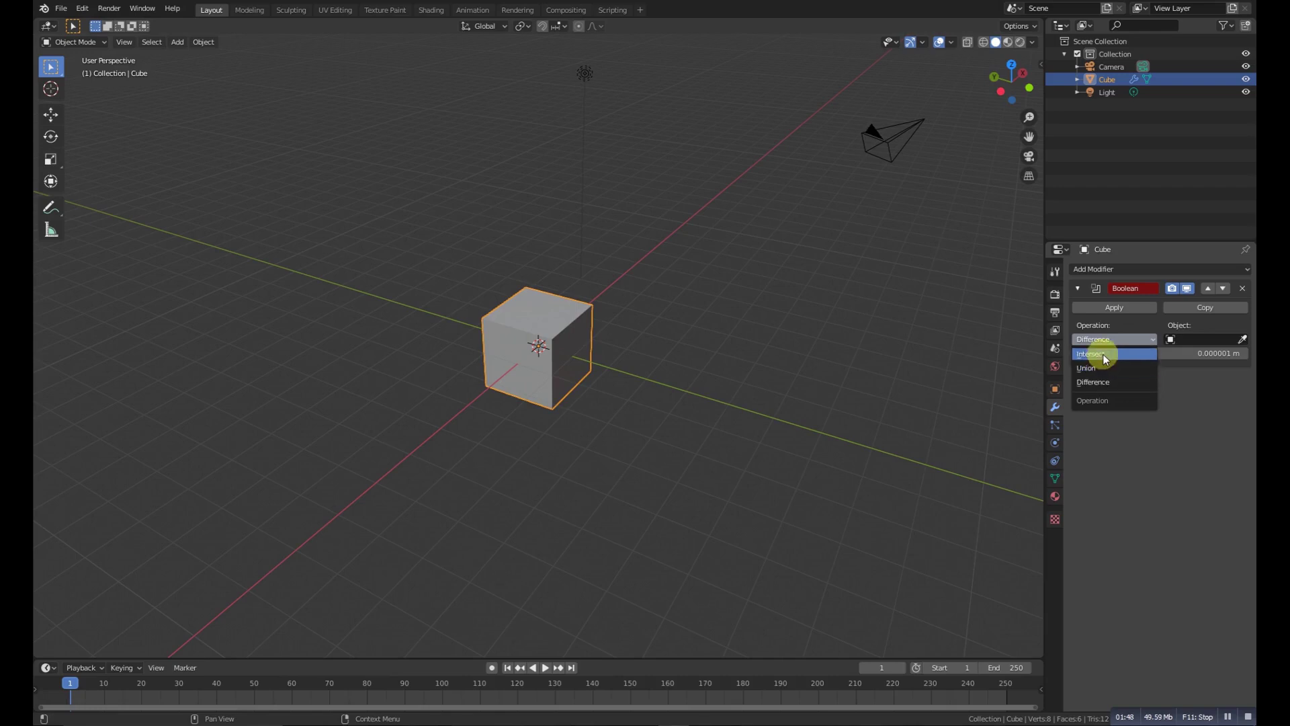
{"action": "middle_click_drag", "start_coordinate": [554, 395], "coordinate": [498, 354]}
{"action": "scroll", "coordinate": [560, 412], "scroll_direction": "up", "scroll_amount": 4}
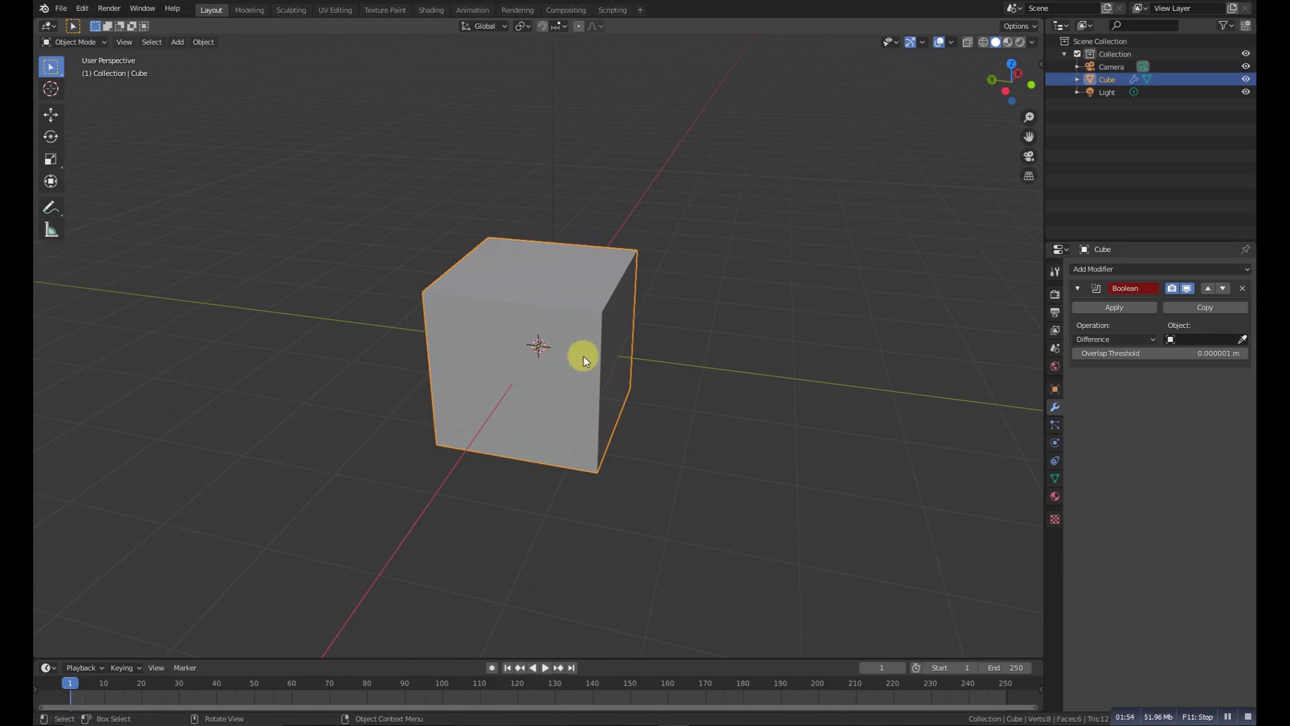
- Duplicate the cube, place the copy overlapping the upper part of the original, and scale the copy to about 0.66
{"action": "key", "text": "shift+d"}
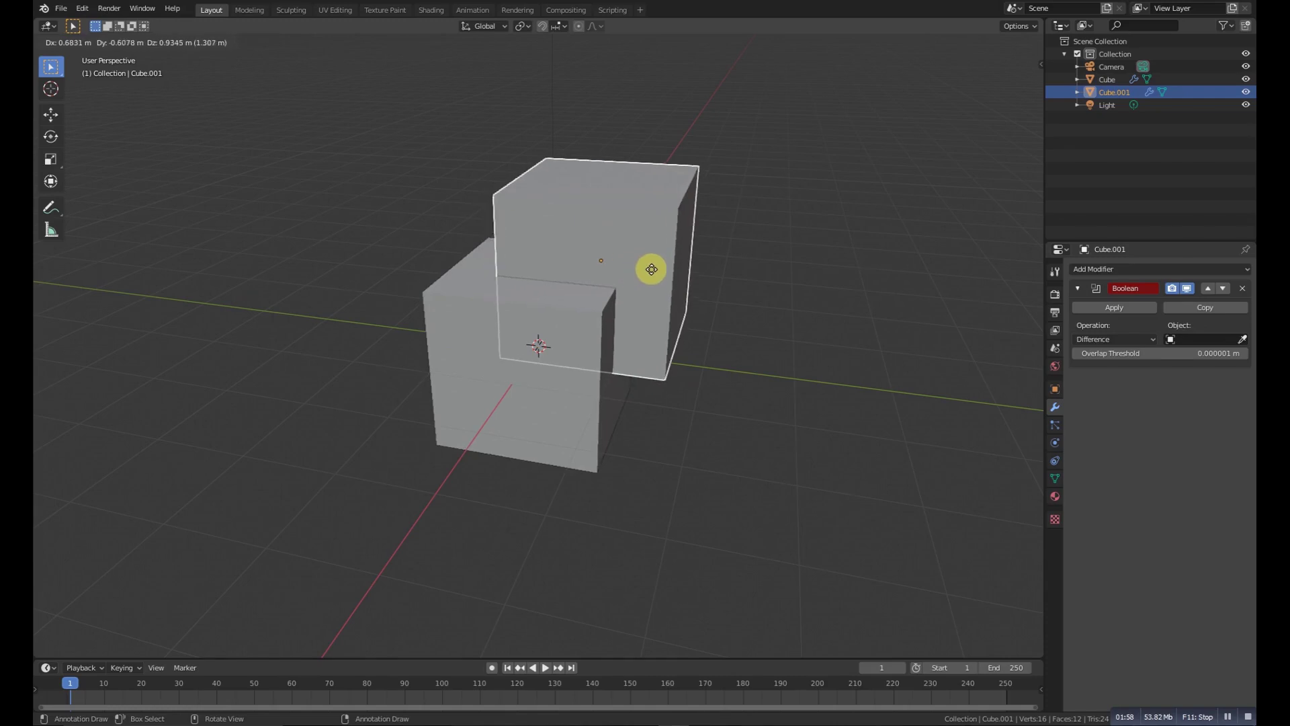
{"action": "left_click", "coordinate": [648, 282]}
{"action": "middle_click_drag", "start_coordinate": [715, 377], "coordinate": [659, 418]}
{"action": "left_click", "coordinate": [50, 115]}
{"action": "mouse_move", "coordinate": [643, 284]}
{"action": "left_mouse_down"}
{"action": "mouse_move", "coordinate": [622, 309]}
{"action": "mouse_move", "coordinate": [645, 300]}
{"action": "left_mouse_up"}
{"action": "middle_click_drag", "start_coordinate": [646, 300], "coordinate": [598, 372]}
{"action": "left_click_drag", "start_coordinate": [582, 394], "coordinate": [563, 387]}
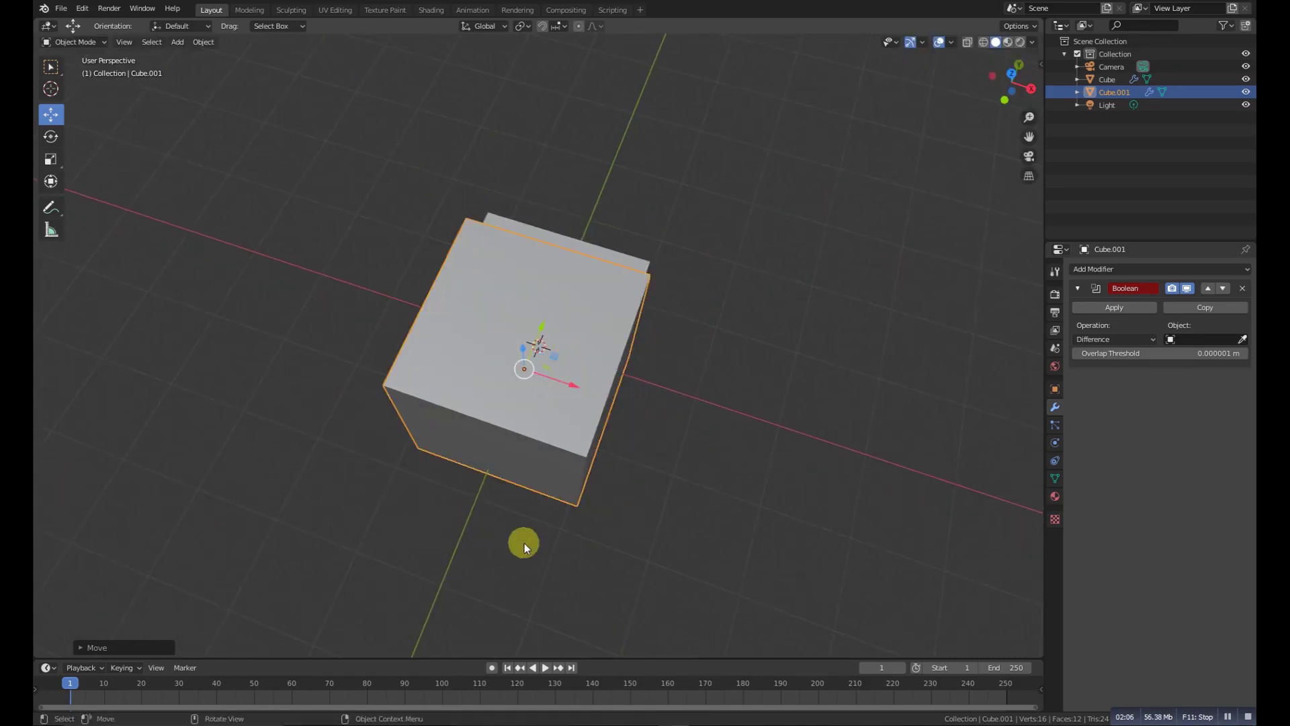
{"action": "key", "text": "s"}
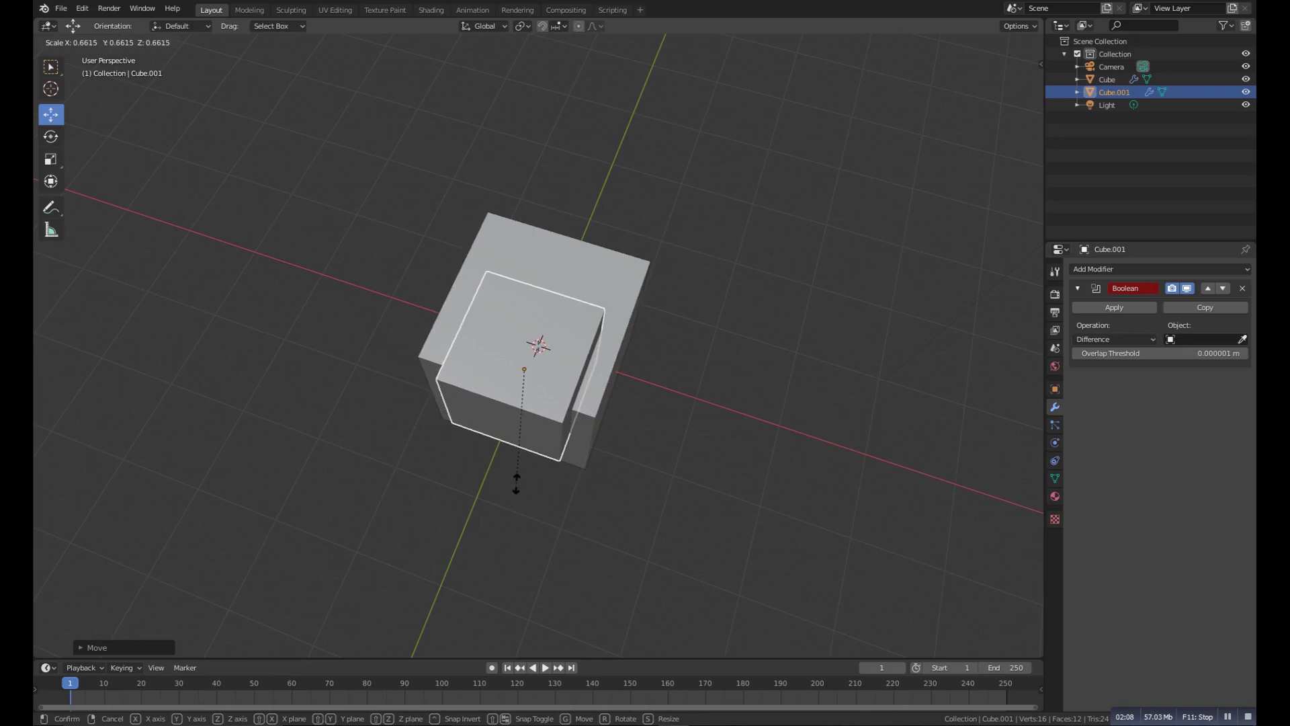
{"action": "left_click", "coordinate": [516, 482]}
- Set the smaller cube as the object of the original cube's Difference Boolean and apply the modifier
{"action": "middle_click_drag", "start_coordinate": [424, 390], "coordinate": [549, 392]}
{"action": "left_click", "coordinate": [522, 344]}
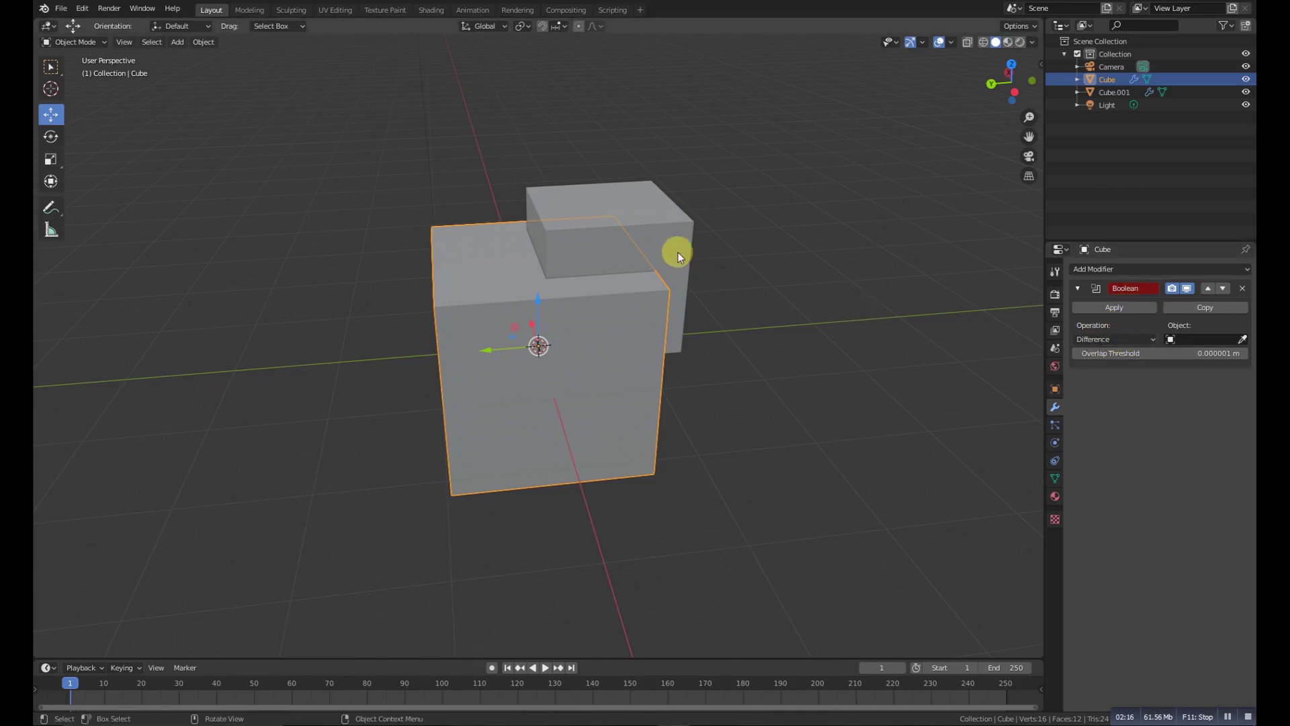
{"action": "left_click", "coordinate": [1241, 337]}
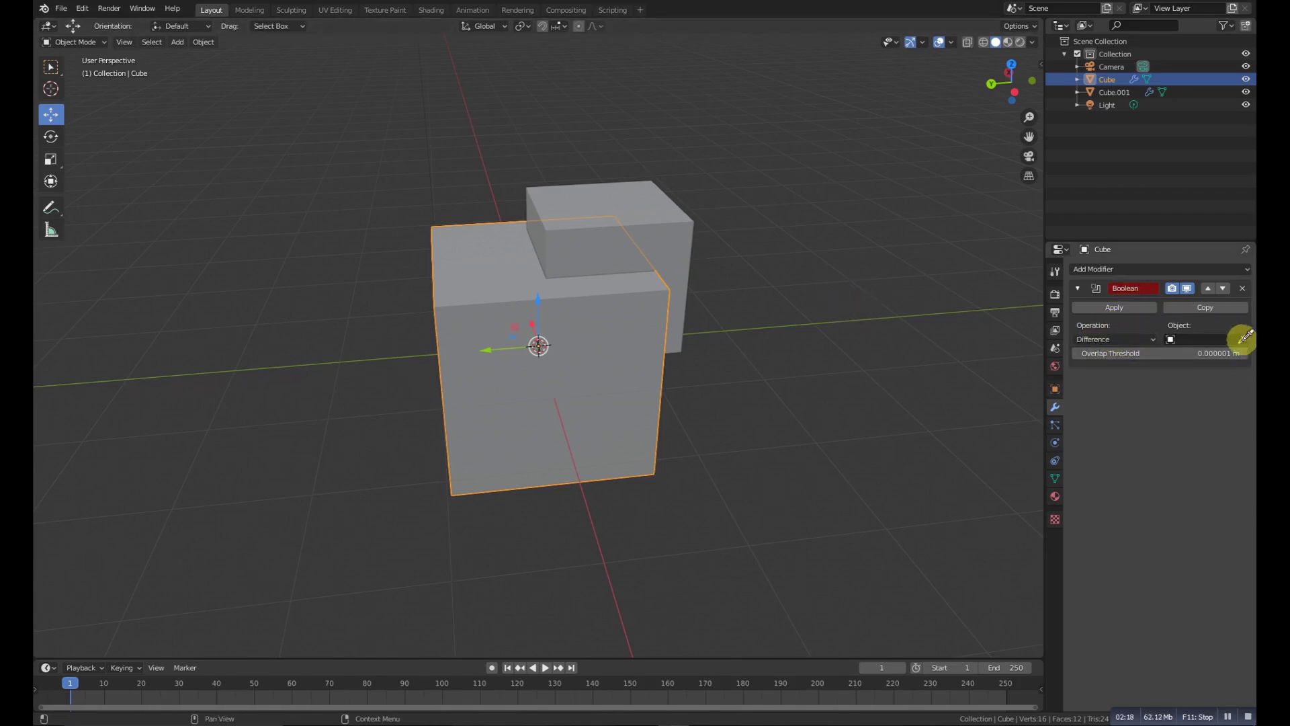
{"action": "left_click", "coordinate": [646, 227]}
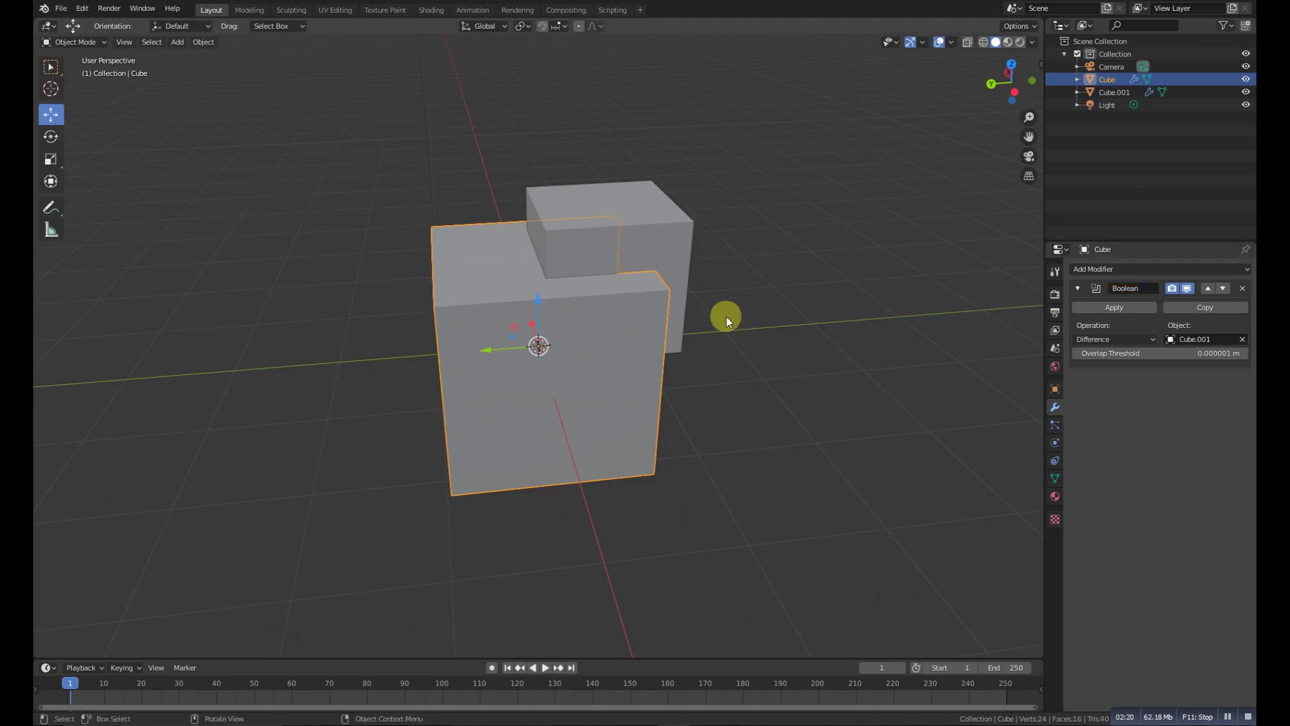
{"action": "middle_click_drag", "start_coordinate": [735, 316], "coordinate": [657, 311]}
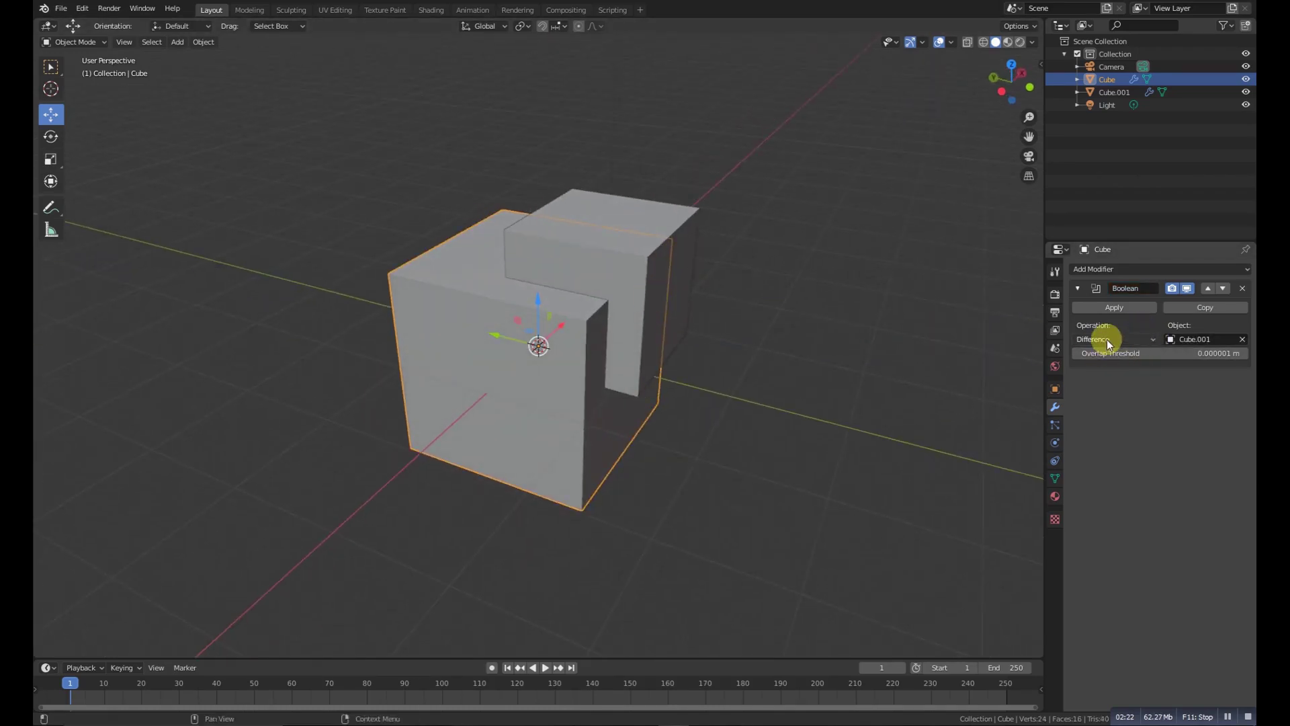
{"action": "left_click", "coordinate": [1116, 310]}
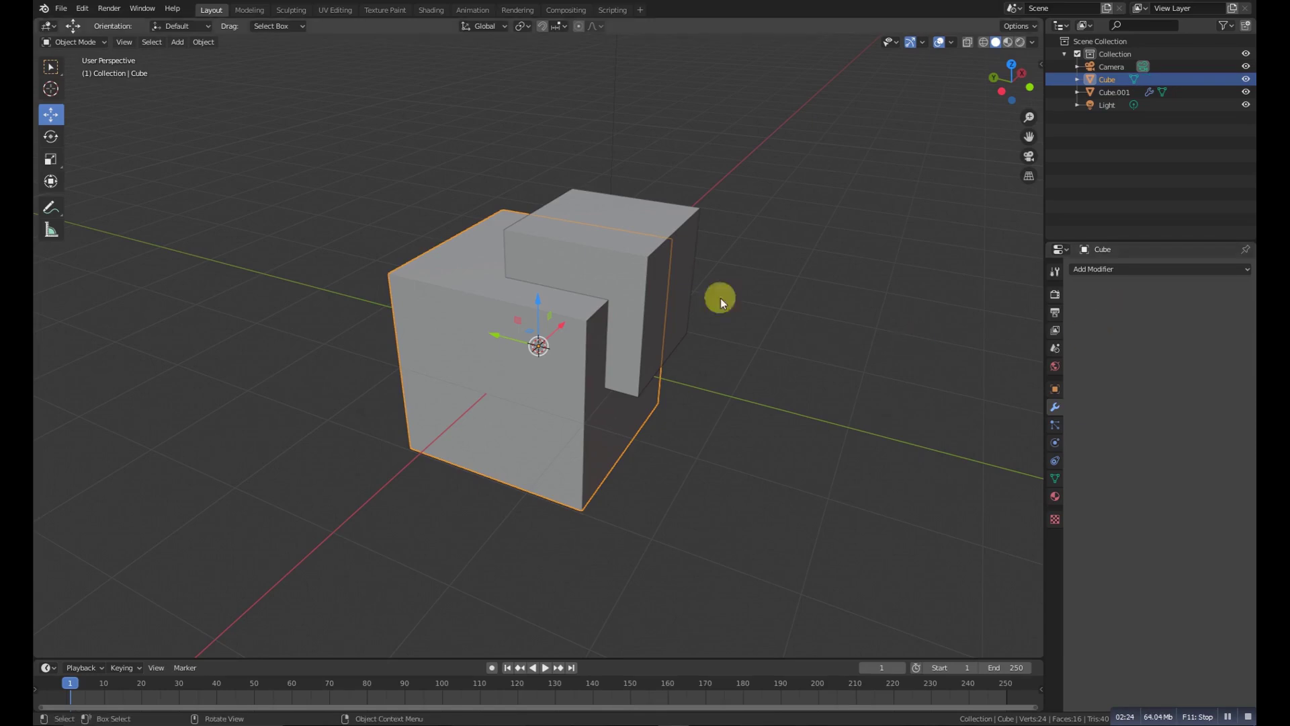
- Move the smaller cube clear of the cut cube along the Y axis and remove its leftover Boolean modifier
{"action": "left_click", "coordinate": [619, 273]}
{"action": "key", "text": "g"}
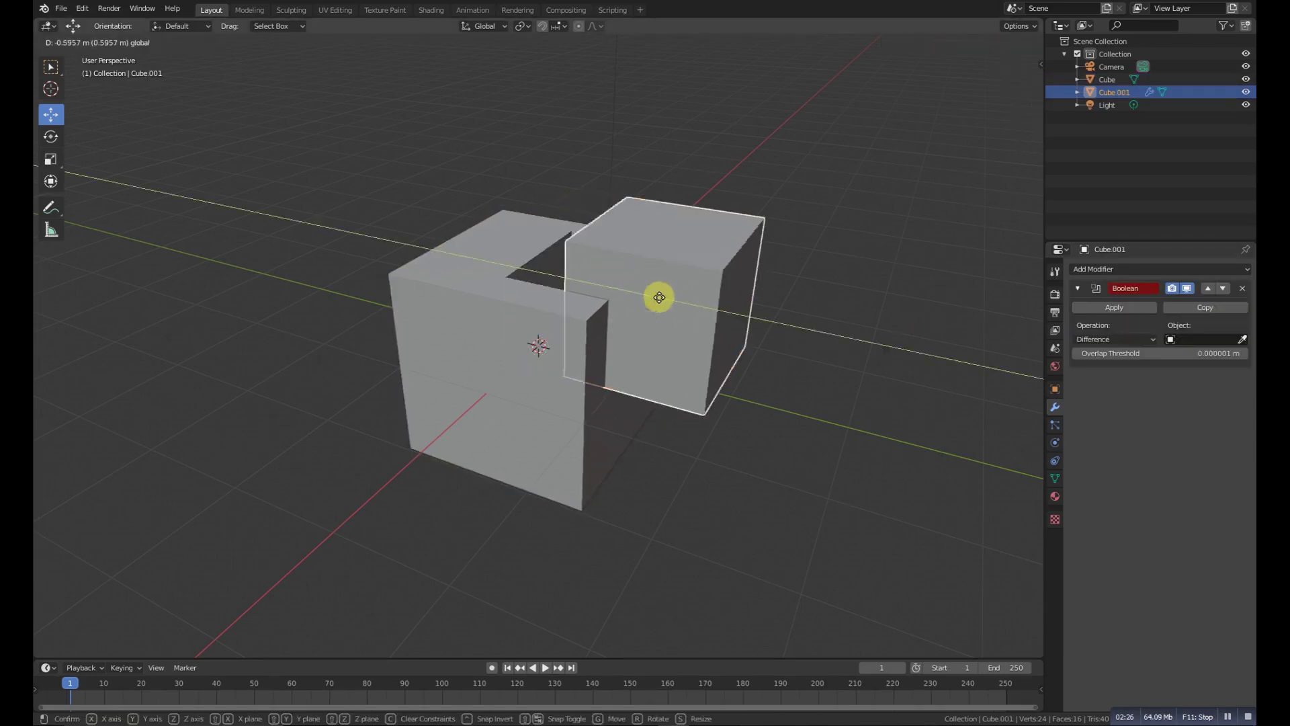
{"action": "left_click", "coordinate": [867, 328]}
{"action": "middle_click_drag", "start_coordinate": [867, 329], "coordinate": [663, 383]}
{"action": "scroll", "coordinate": [551, 421], "scroll_direction": "up", "scroll_amount": 4}
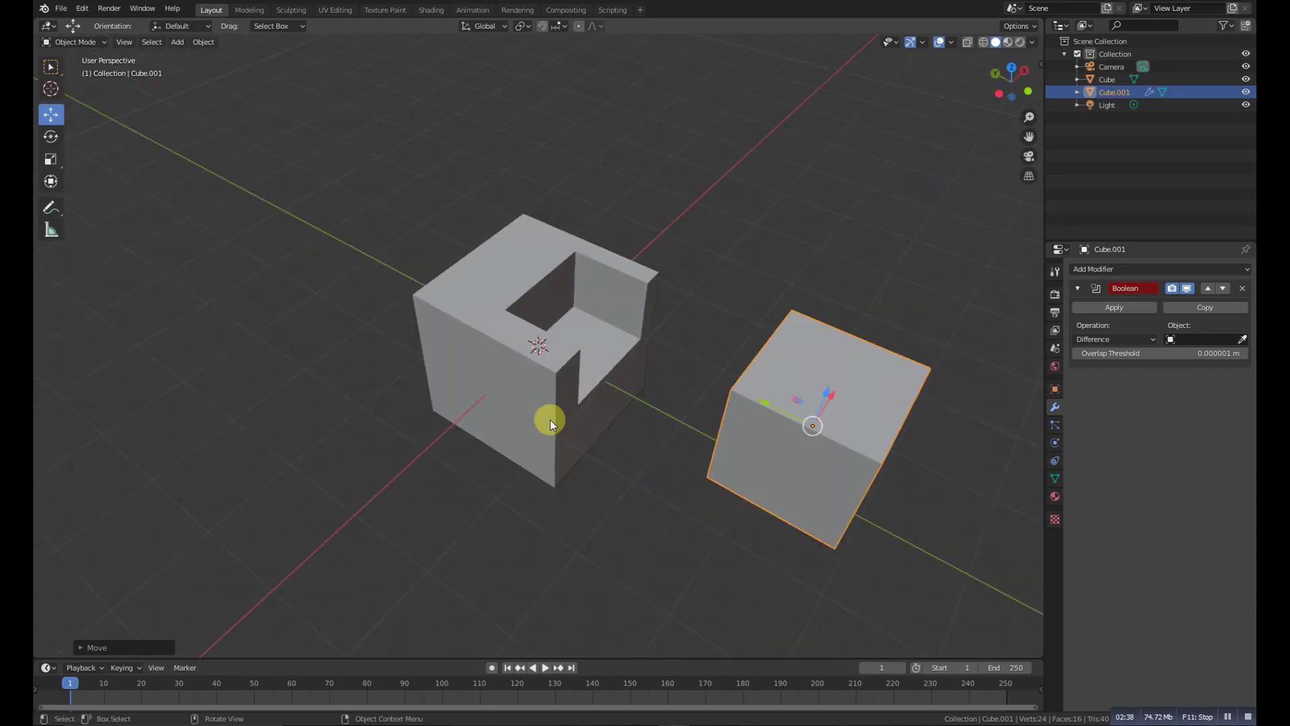
{"action": "left_click", "coordinate": [1243, 289]}
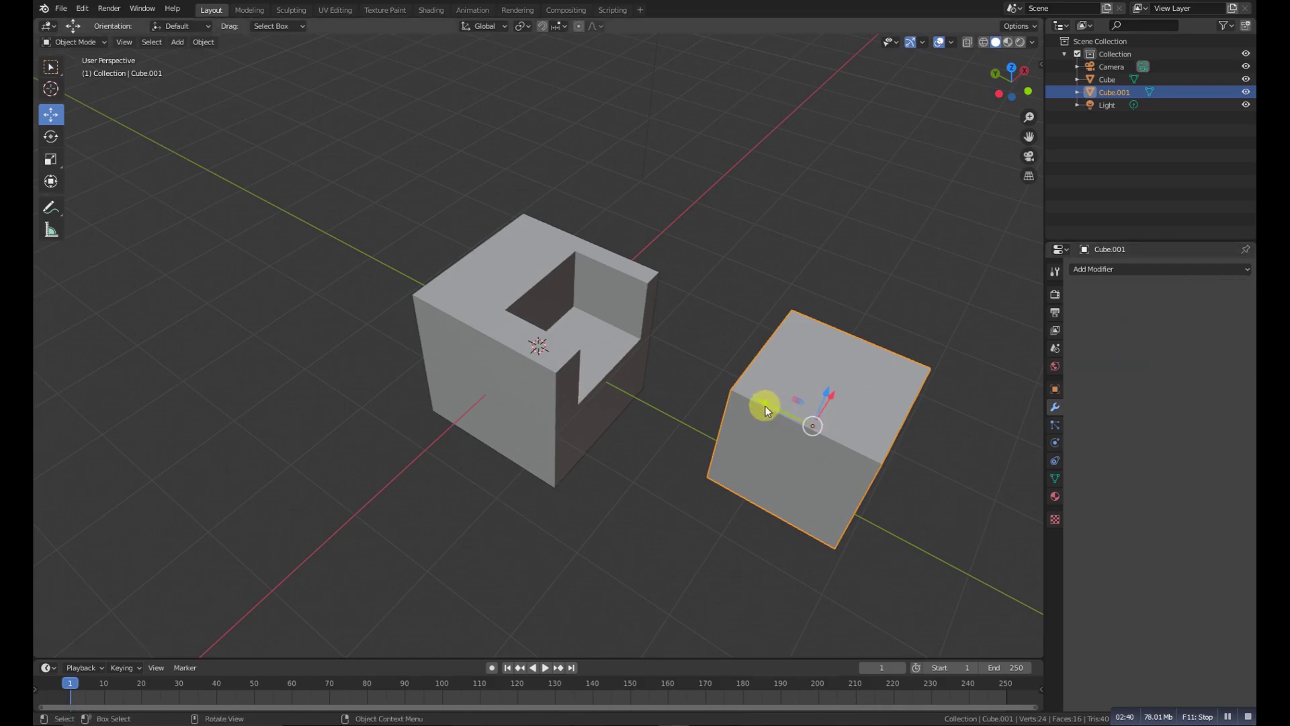
- Undo the duplication and Boolean edits back to the single plain cube, and delete that cube
{"action": "key", "text": "ctrl+z"}
{"action": "key", "text": "ctrl+z"}
{"action": "key", "text": "ctrl+z"}
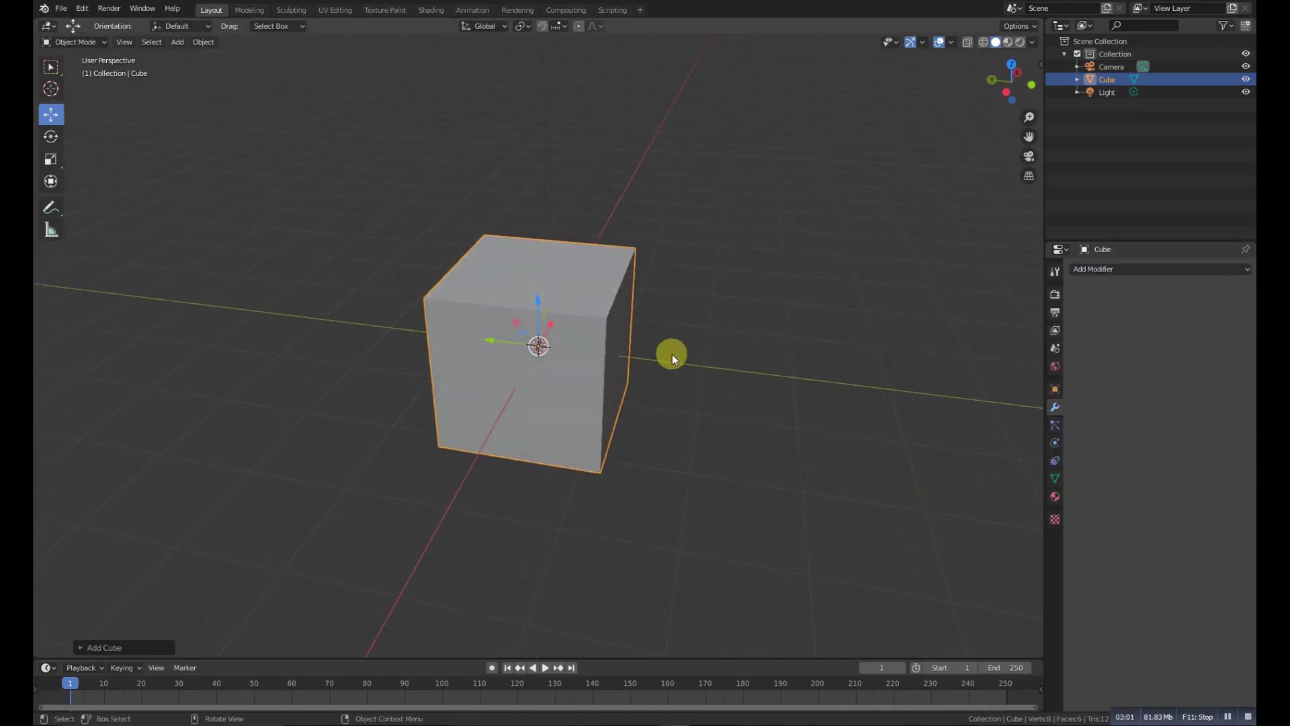
{"action": "key", "text": "ctrl+z"}
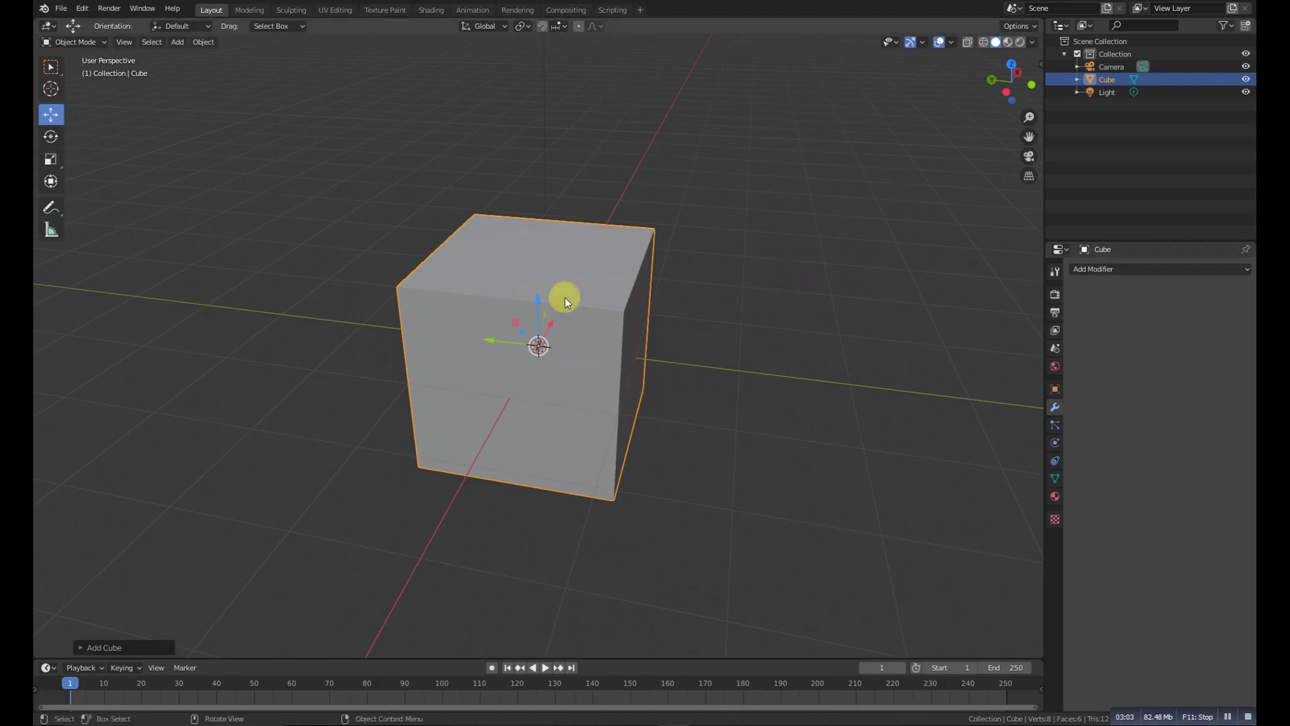
{"action": "middle_click_drag", "start_coordinate": [507, 316], "coordinate": [166, 187]}
{"action": "key", "text": "x"}
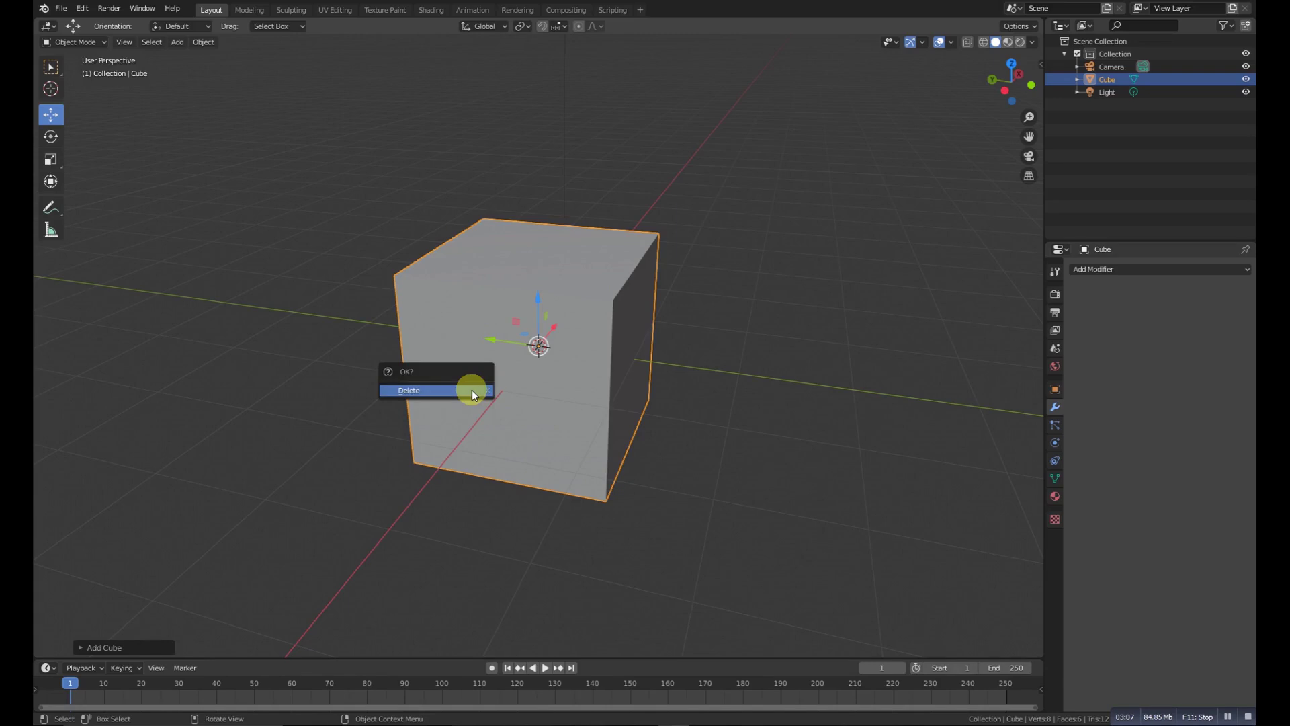
{"action": "left_click", "coordinate": [472, 390]}
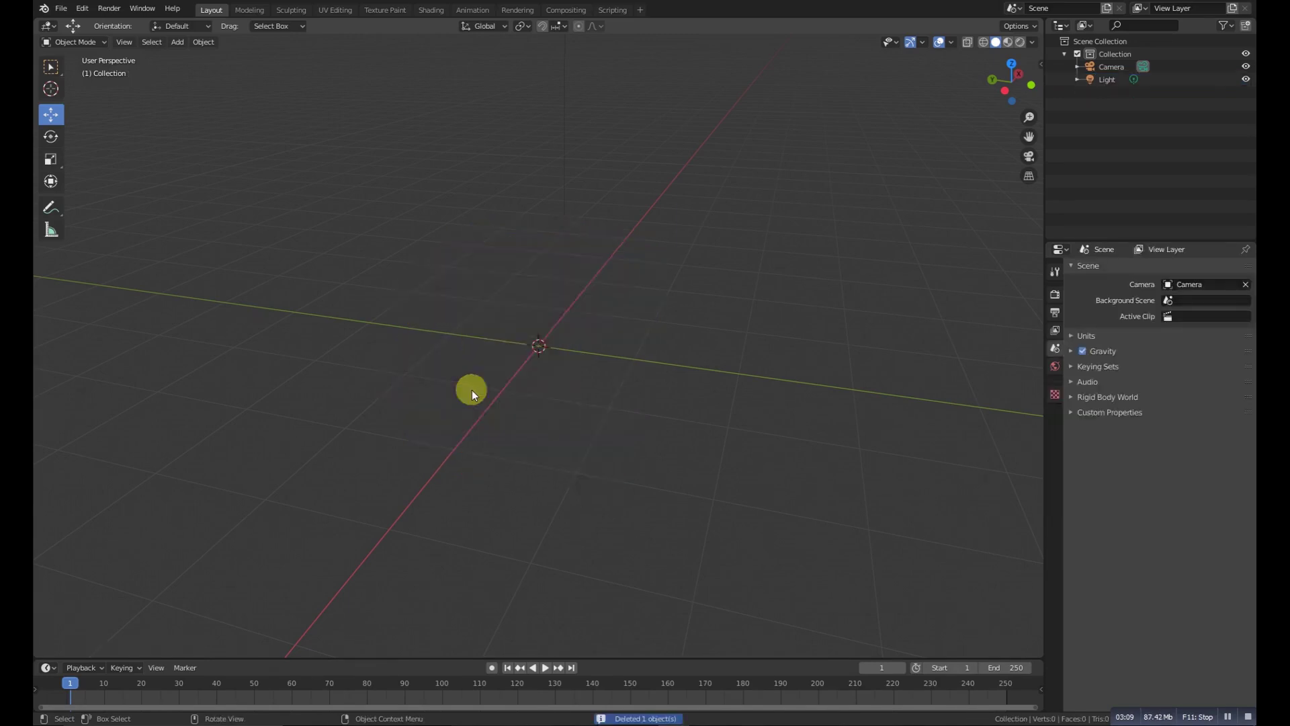
- Add a Monkey mesh at the world origin of the emptied scene
{"action": "key", "text": "shift+a"}
{"action": "mouse_move", "coordinate": [471, 390]}
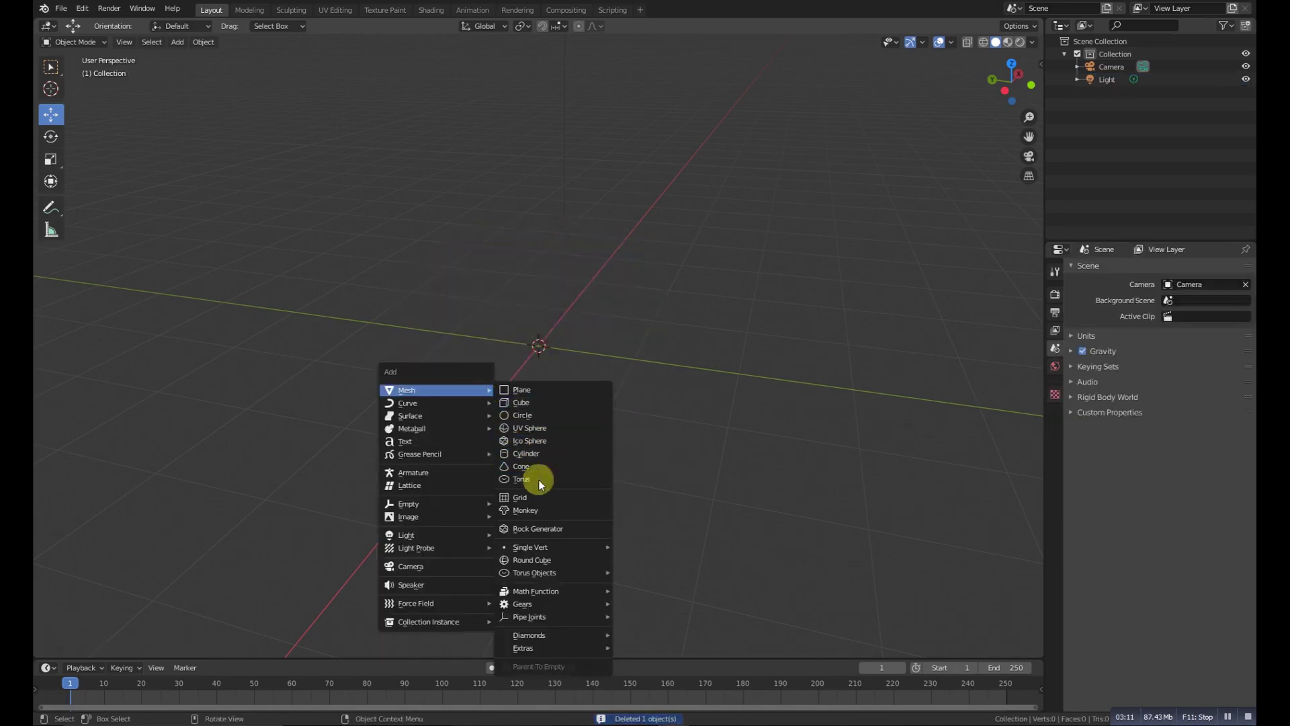
{"action": "left_click", "coordinate": [539, 510]}
{"action": "middle_click_drag", "start_coordinate": [597, 296], "coordinate": [893, 284]}
- Try smooth shading on the monkey head and return it to flat shading
{"action": "right_click", "coordinate": [571, 280]}
{"action": "left_click", "coordinate": [562, 274]}
{"action": "right_click", "coordinate": [523, 285]}
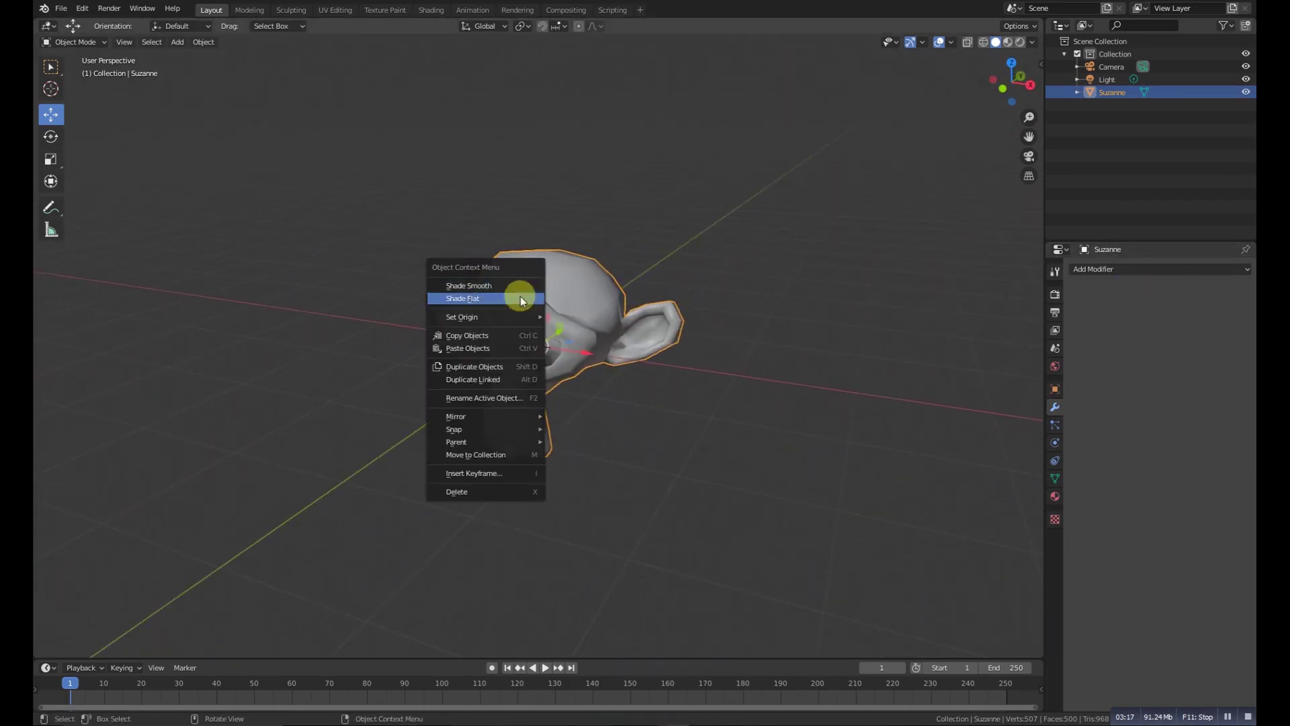
{"action": "left_click", "coordinate": [499, 299]}
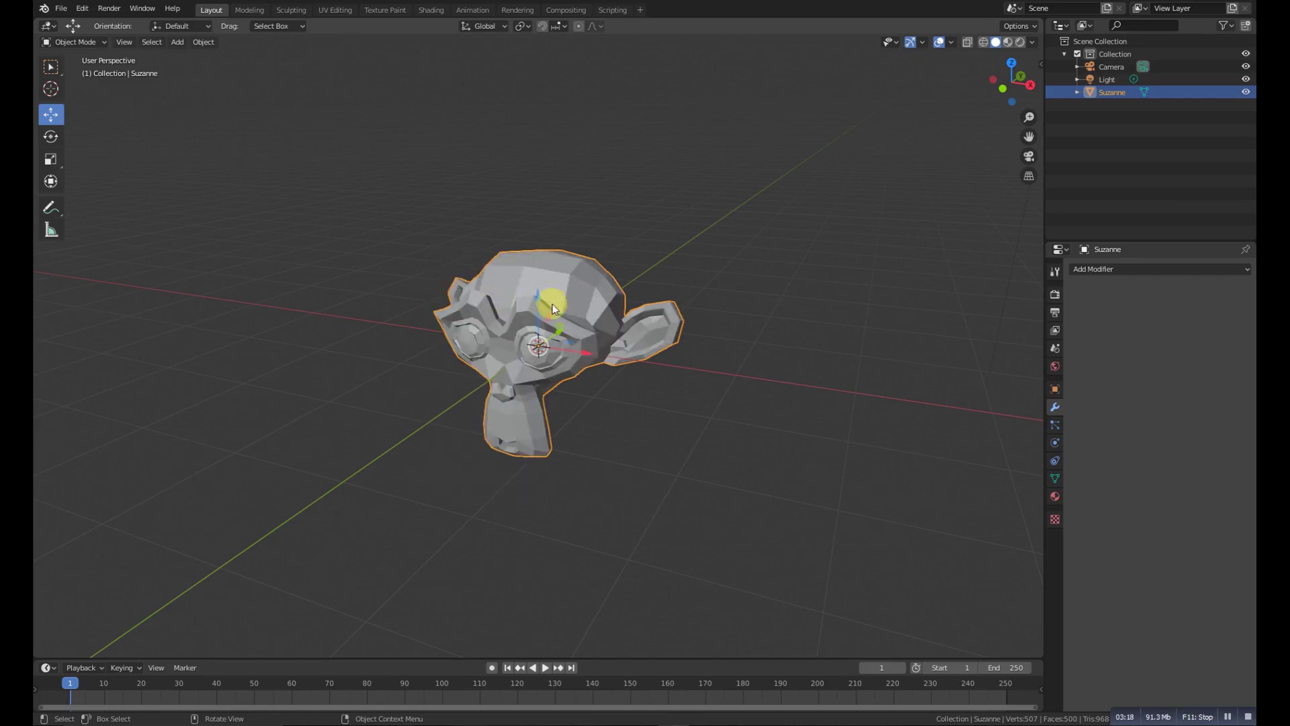
- Add a Build modifier to the monkey head with its Start at 1
{"action": "left_click", "coordinate": [1140, 272]}
{"action": "left_click", "coordinate": [1001, 340]}
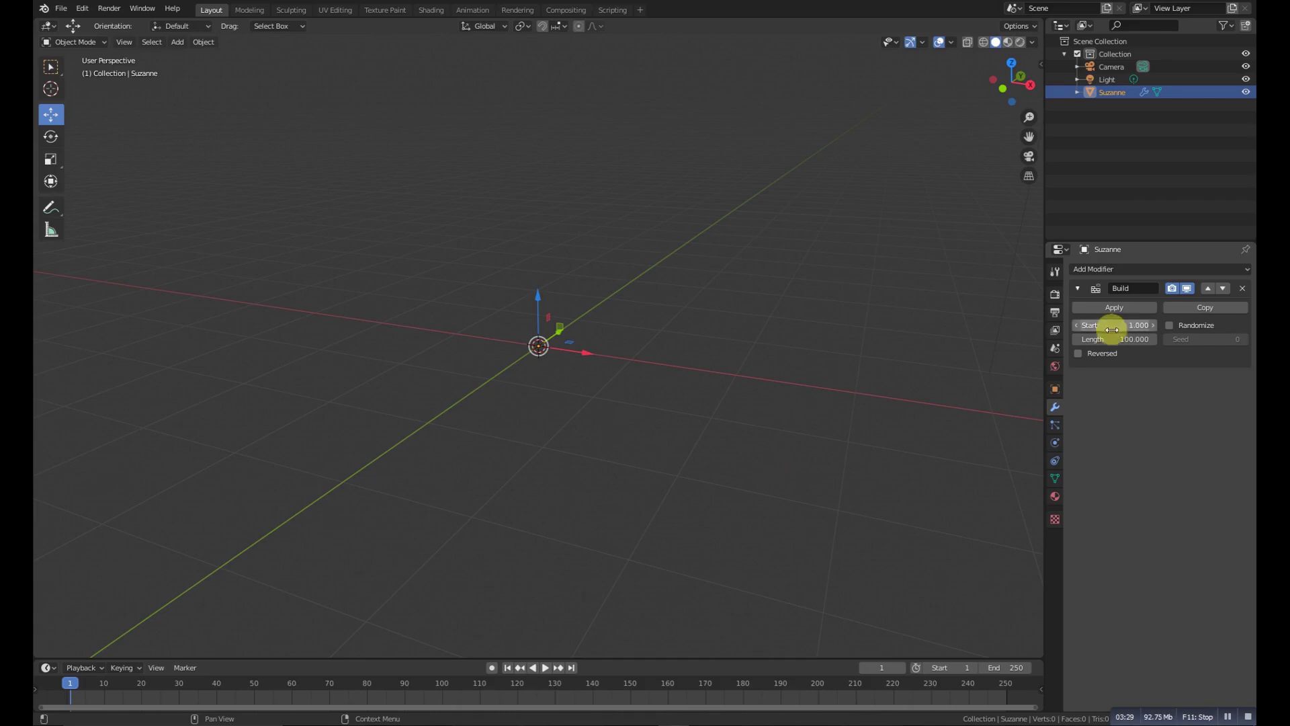
{"action": "double_click", "coordinate": [1132, 326]}
{"action": "type", "text": "1"}
{"action": "key", "text": "Return"}
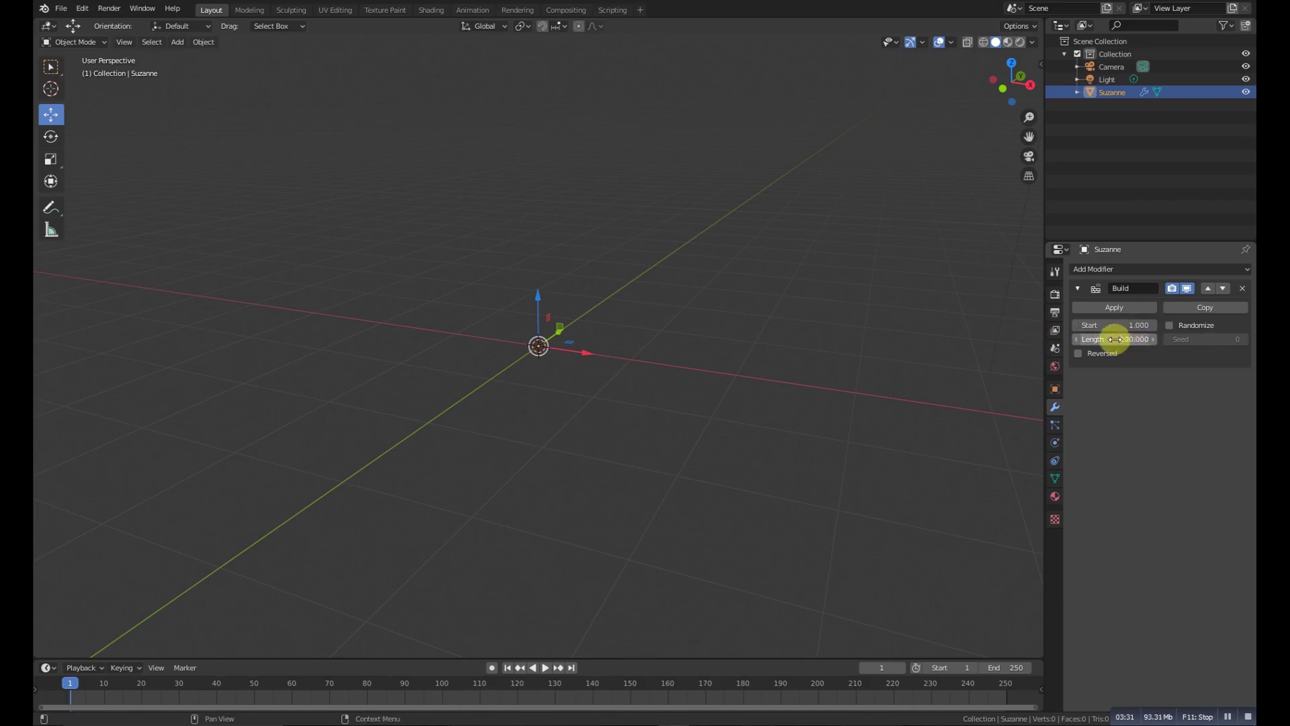
- Play the animation to preview the Build effect, stop playback, and examine the monkey head from several sides
{"action": "left_click", "coordinate": [547, 667]}
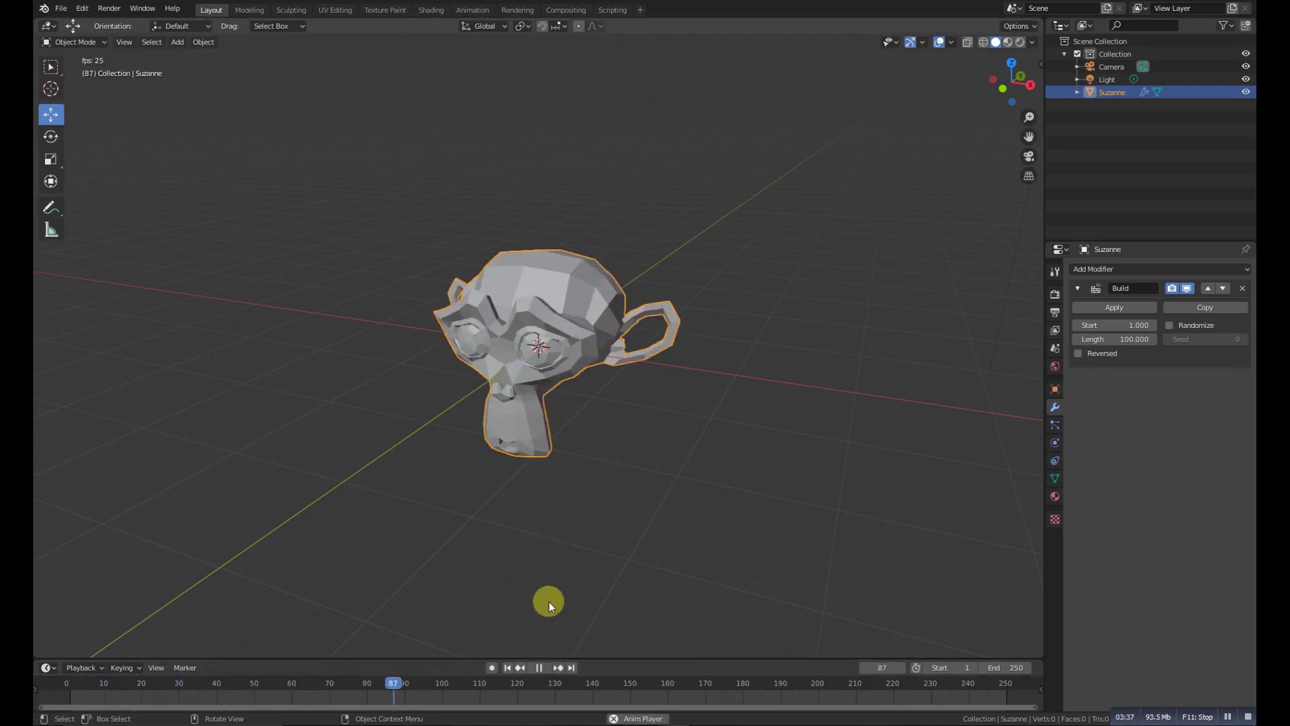
{"action": "middle_click_drag", "start_coordinate": [619, 530], "coordinate": [592, 607]}
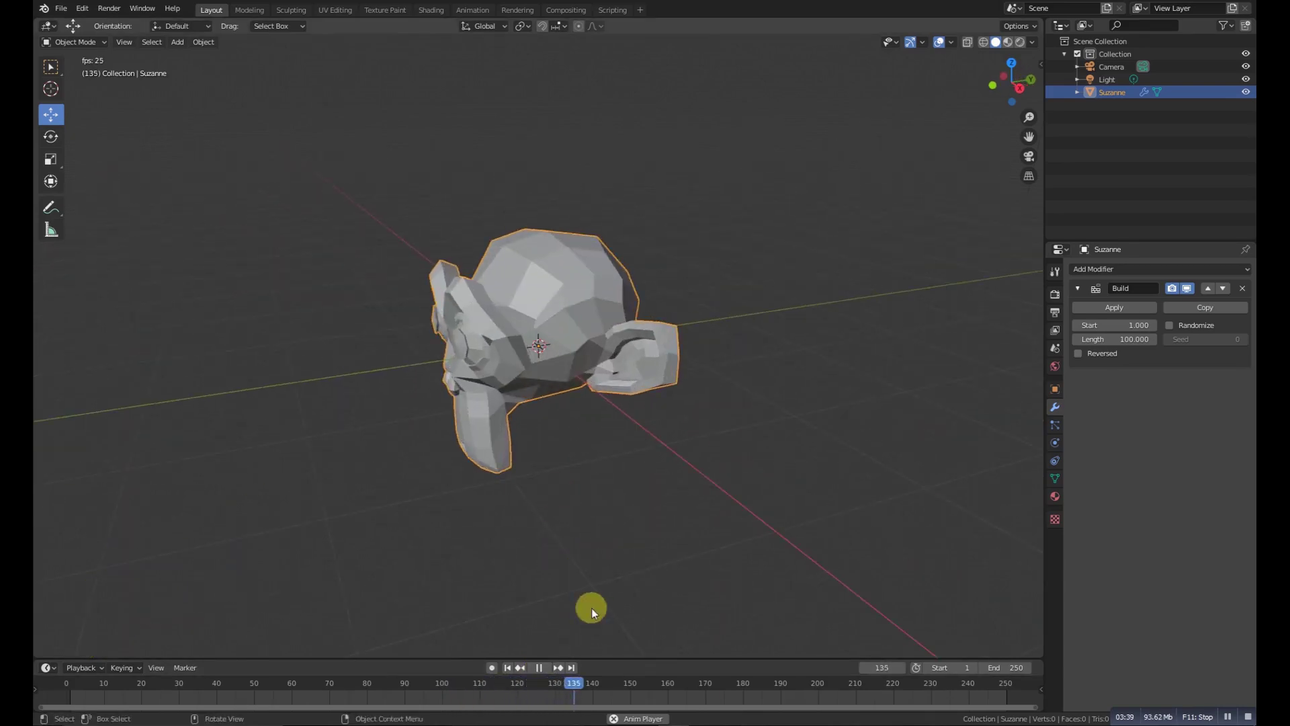
{"action": "left_click", "coordinate": [539, 668]}
{"action": "middle_click_drag", "start_coordinate": [559, 566], "coordinate": [1083, 356]}
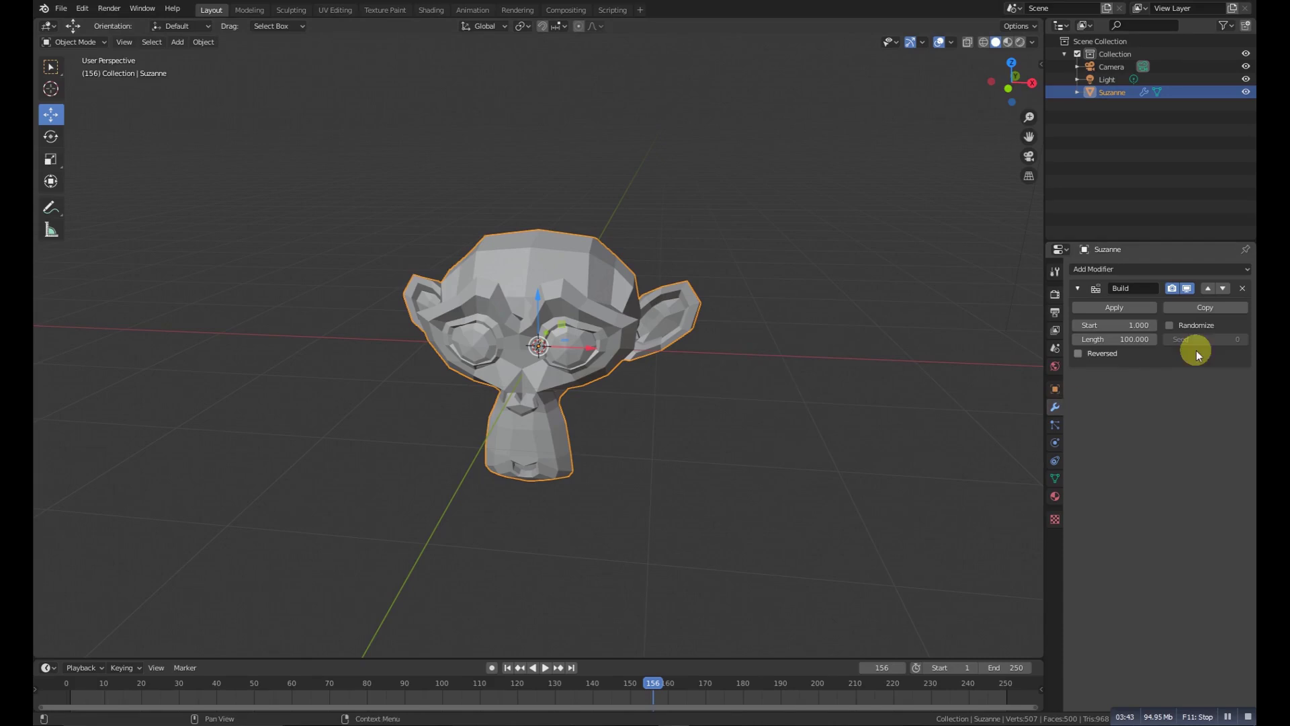
{"action": "middle_click_drag", "start_coordinate": [665, 466], "coordinate": [627, 425]}
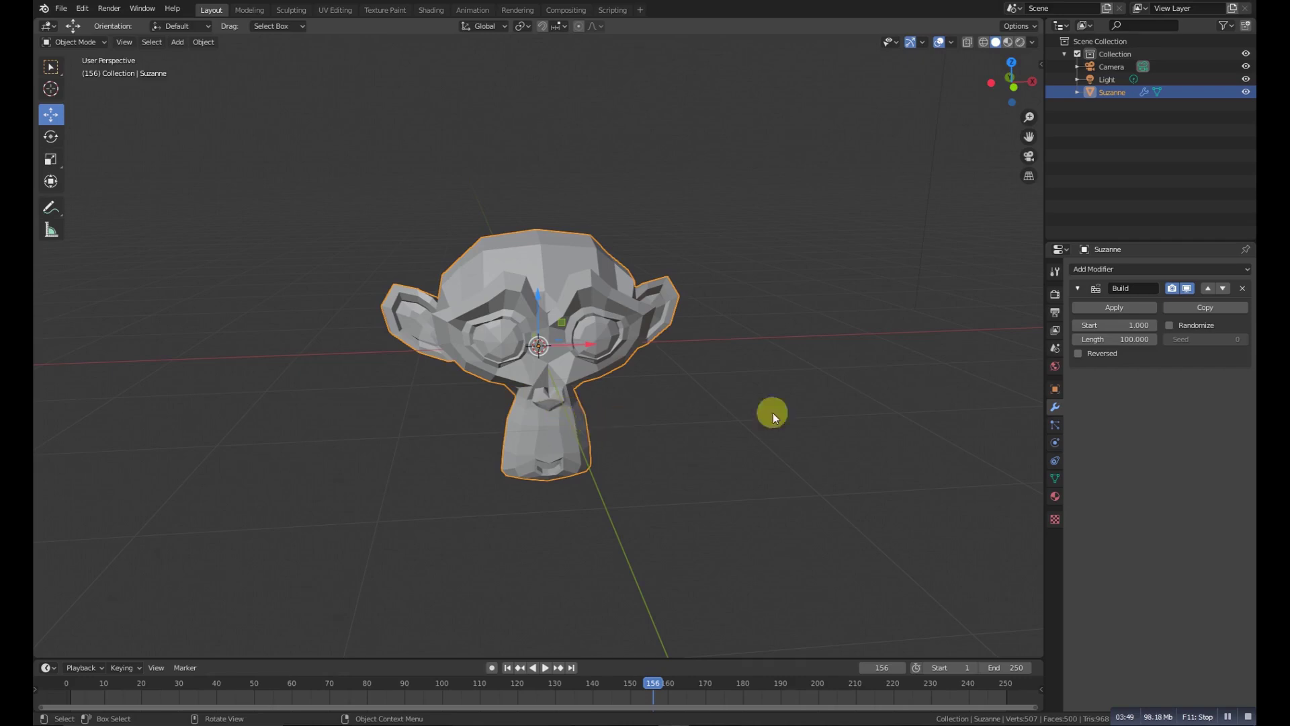
- Remove the Build modifier from the monkey head
{"action": "left_click", "coordinate": [1243, 287]}
{"action": "left_click", "coordinate": [1144, 268]}
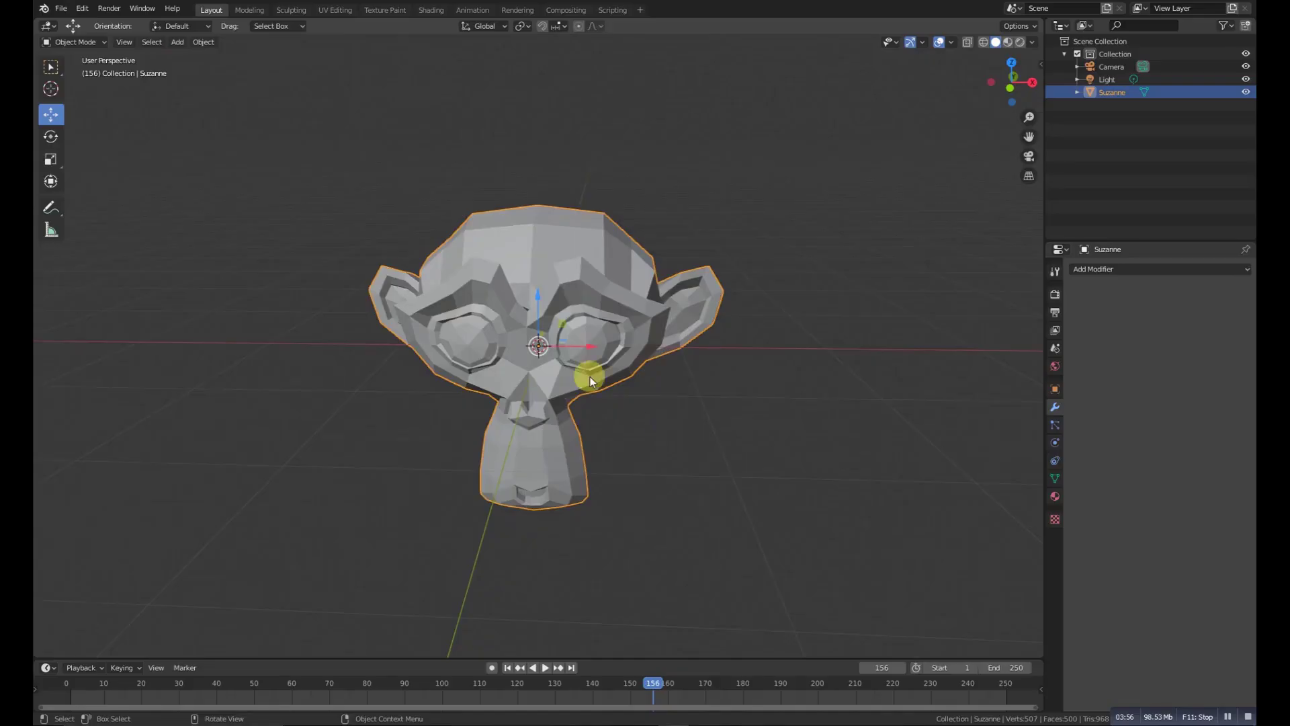
{"action": "scroll", "coordinate": [590, 376], "scroll_direction": "down", "scroll_amount": 5}
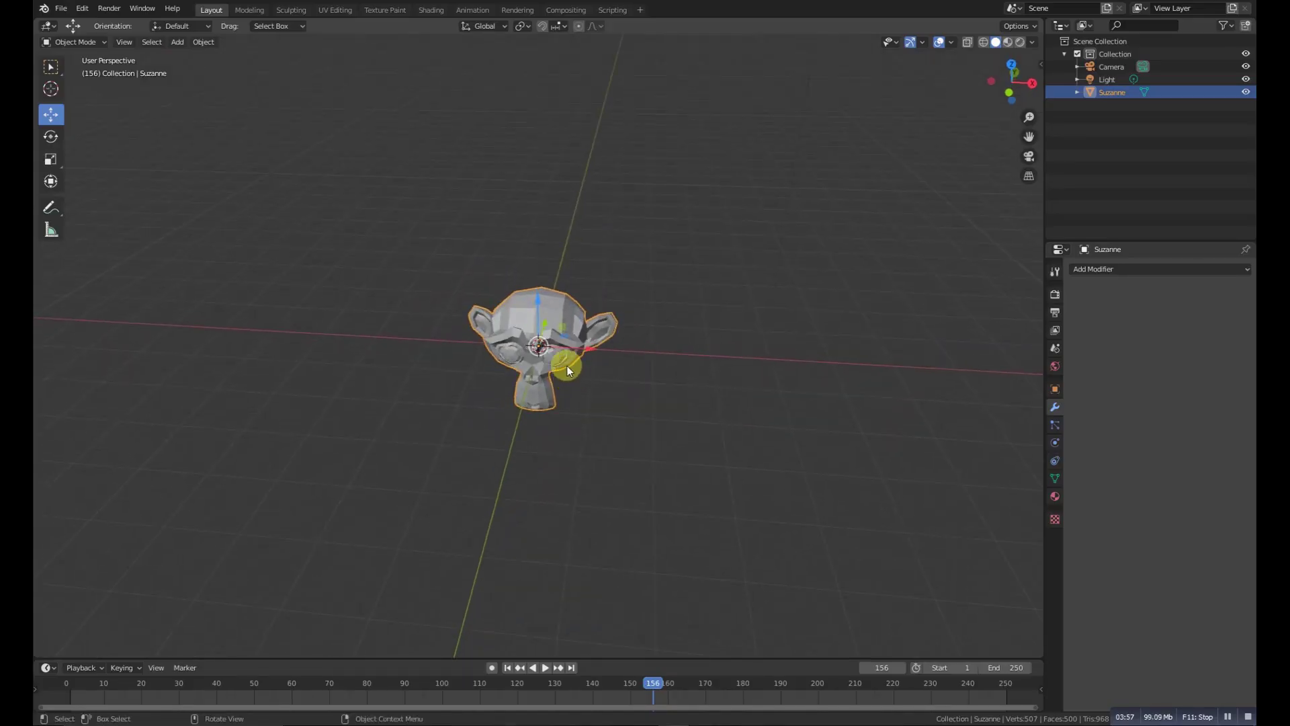
- Switch the monkey head to Sculpt Mode and enable Dyntopo, accepting the vertex data warning
{"action": "left_click", "coordinate": [74, 42]}
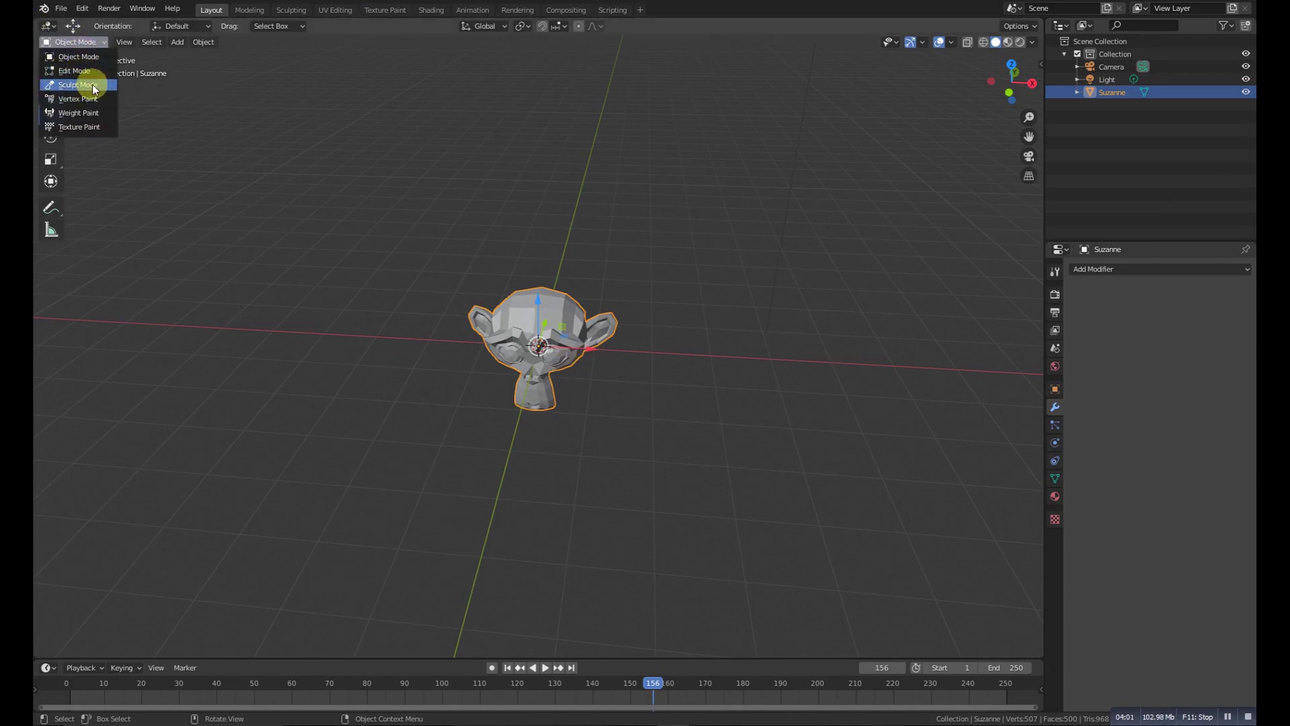
{"action": "left_click", "coordinate": [78, 85]}
{"action": "scroll", "coordinate": [483, 372], "scroll_direction": "up", "scroll_amount": 5}
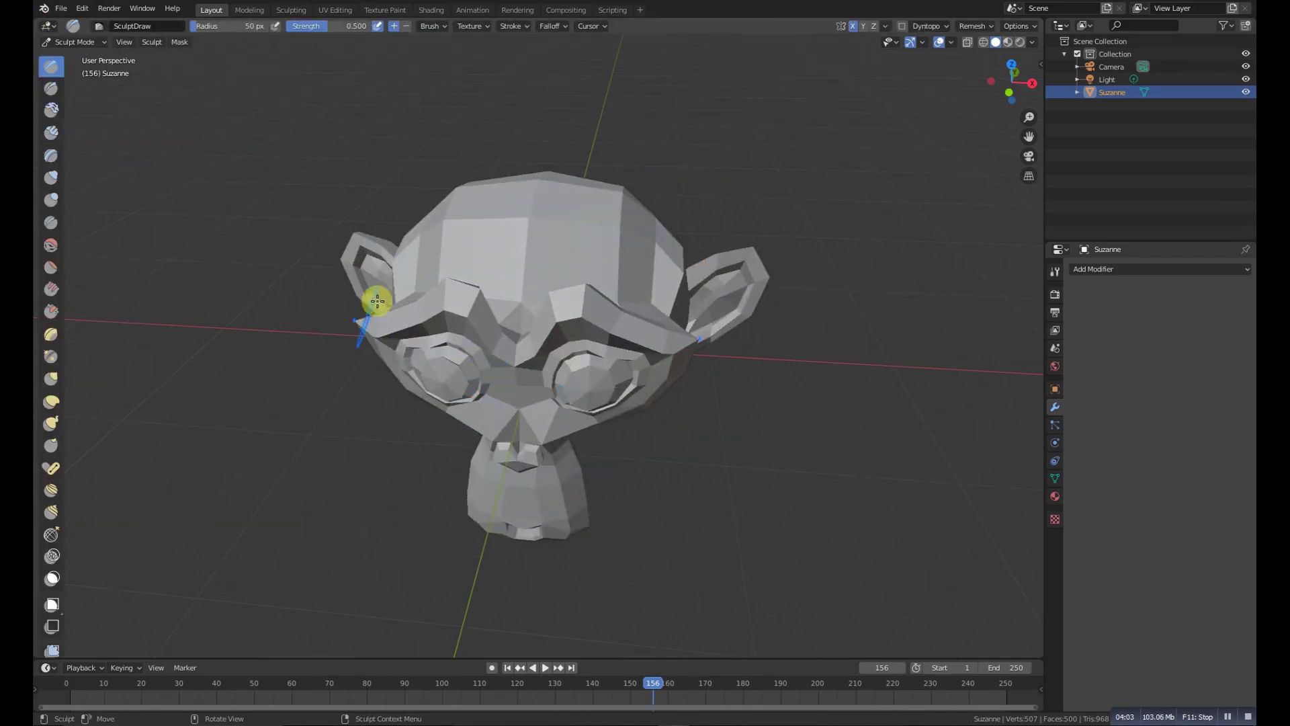
{"action": "left_click", "coordinate": [1055, 294]}
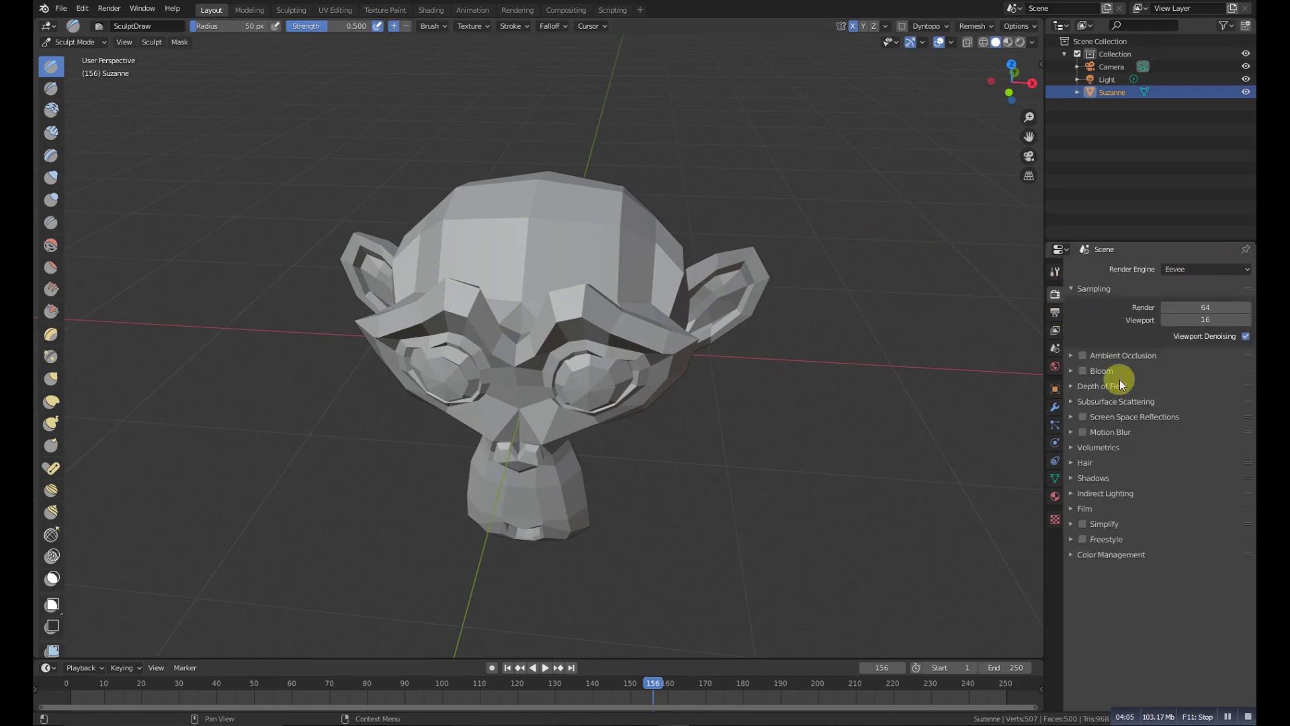
{"action": "left_click", "coordinate": [1055, 272]}
{"action": "left_click", "coordinate": [1085, 604]}
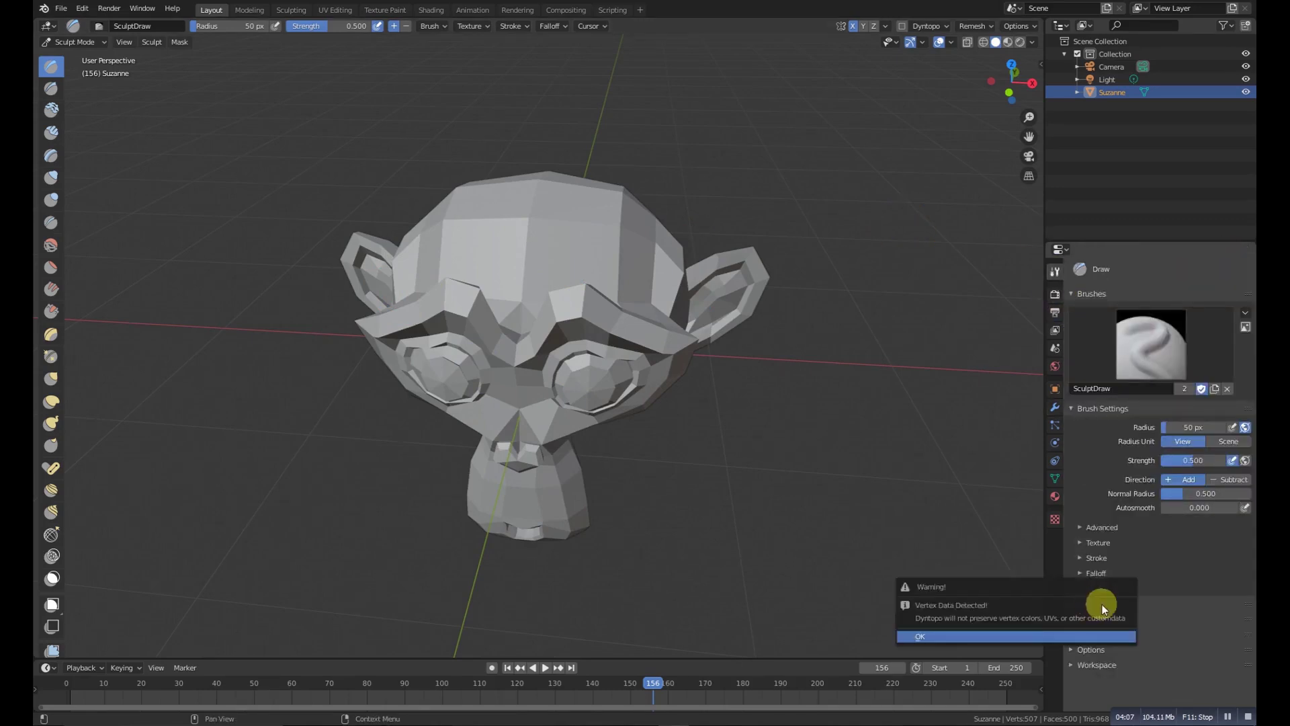
{"action": "left_click", "coordinate": [1103, 636]}
- Expand the Dyntopo settings and sculpt Draw brush strokes over the monkey's face and forehead
{"action": "mouse_move", "coordinate": [551, 390]}
{"action": "left_mouse_down"}
{"action": "mouse_move", "coordinate": [518, 340]}
{"action": "mouse_move", "coordinate": [576, 236]}
{"action": "left_mouse_up"}
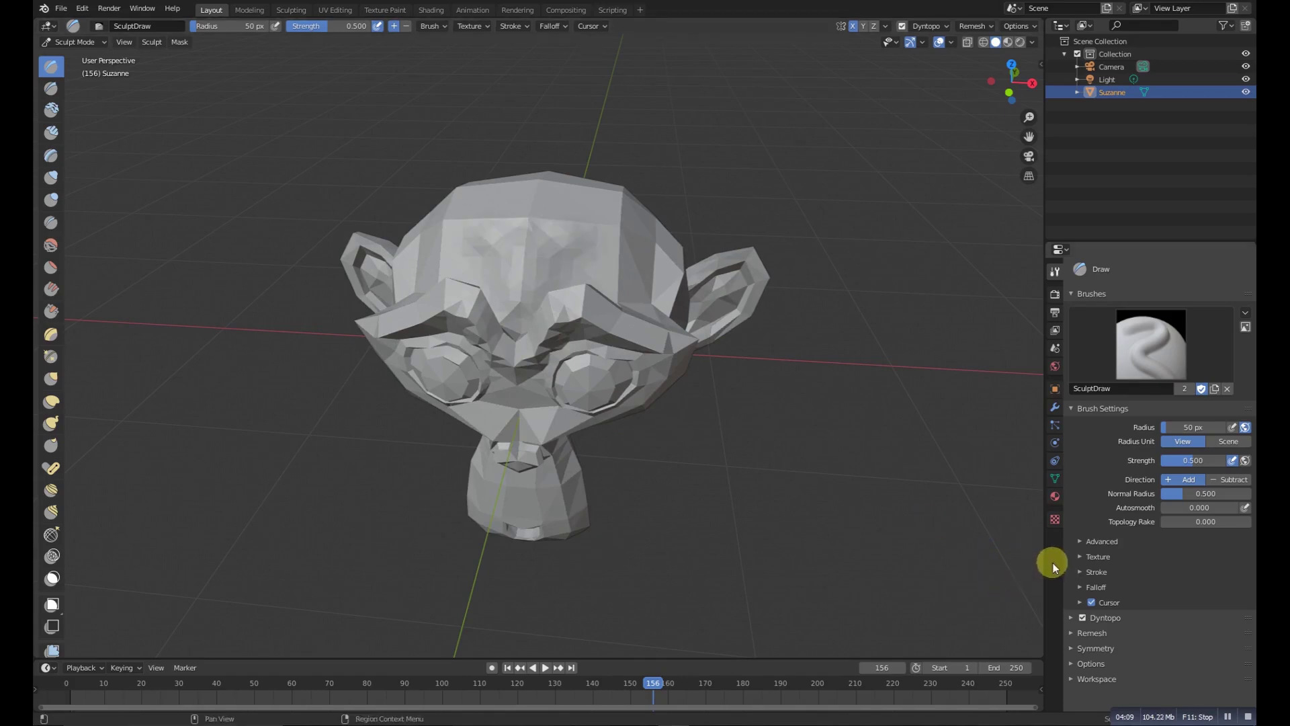
{"action": "left_click", "coordinate": [1077, 620]}
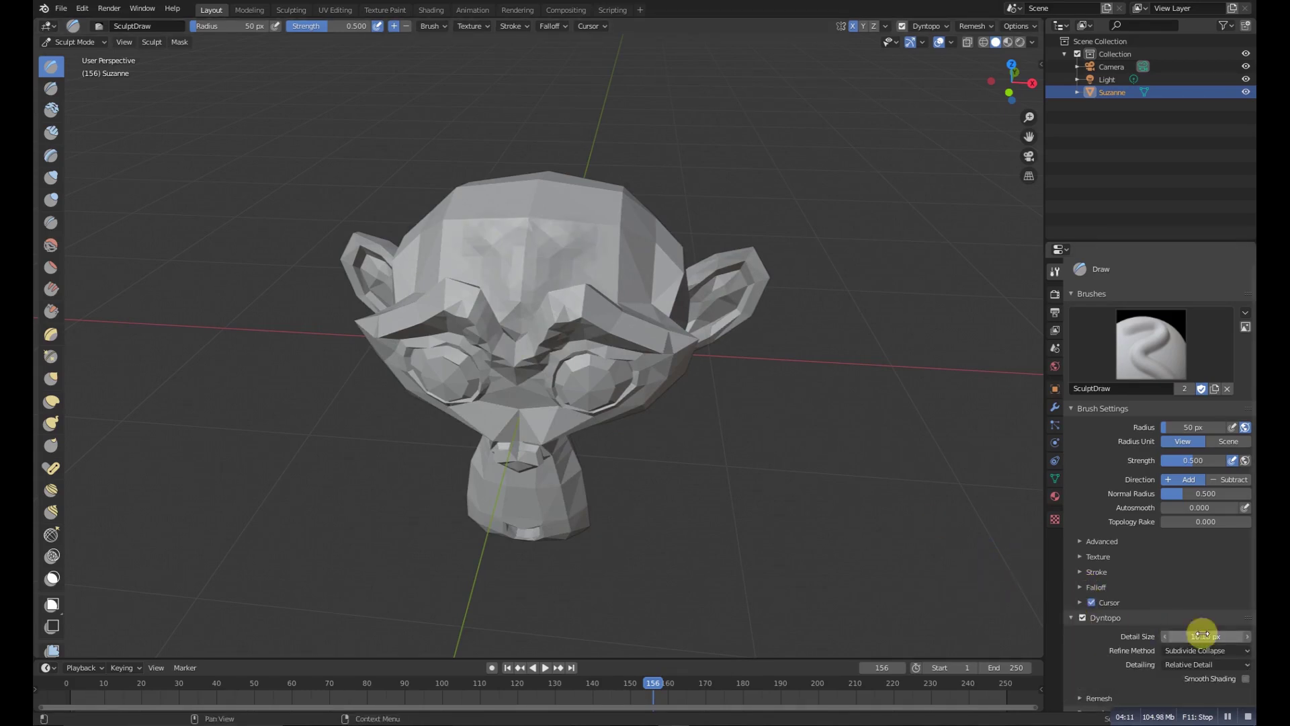
{"action": "mouse_move", "coordinate": [486, 494]}
{"action": "left_mouse_down"}
{"action": "mouse_move", "coordinate": [550, 352]}
{"action": "mouse_move", "coordinate": [594, 372]}
{"action": "mouse_move", "coordinate": [684, 187]}
{"action": "mouse_move", "coordinate": [590, 244]}
{"action": "left_mouse_up"}
{"action": "mouse_move", "coordinate": [590, 243]}
{"action": "middle_mouse_down"}
{"action": "mouse_move", "coordinate": [622, 334]}
{"action": "mouse_move", "coordinate": [570, 343]}
{"action": "middle_mouse_up"}
{"action": "middle_click_drag", "start_coordinate": [647, 374], "coordinate": [599, 312]}
- Set the Dyntopo detail size to 4.70 px and sculpt finer Draw strokes over the back of the head and the face
{"action": "left_click_drag", "start_coordinate": [1206, 637], "coordinate": [1196, 637]}
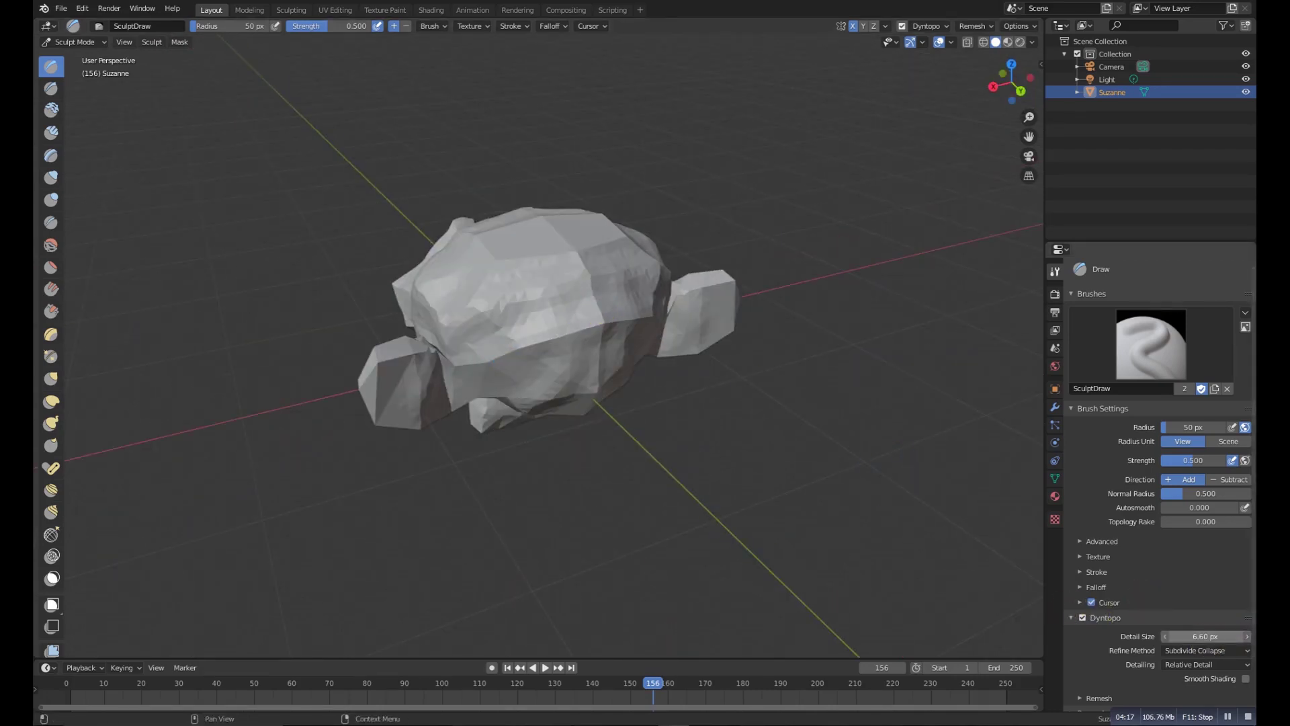
{"action": "middle_click_drag", "start_coordinate": [527, 360], "coordinate": [588, 239]}
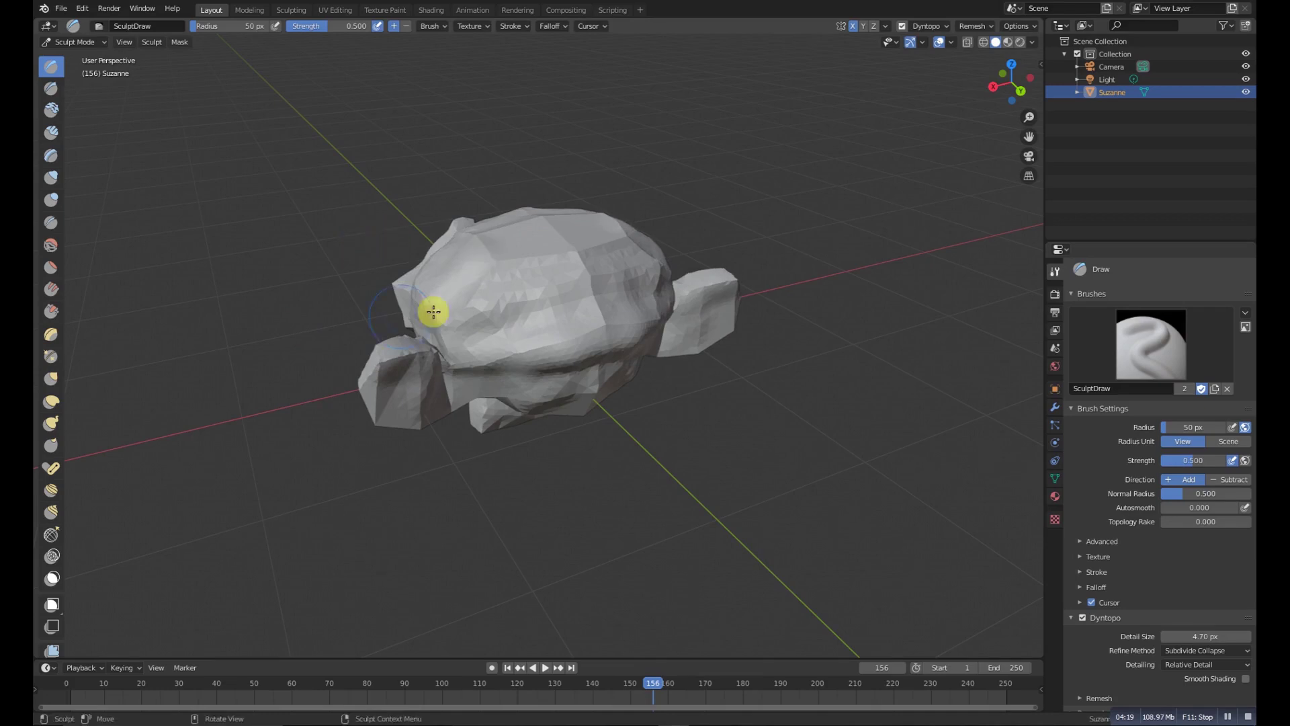
{"action": "middle_click_drag", "start_coordinate": [432, 308], "coordinate": [602, 273]}
{"action": "scroll", "coordinate": [602, 386], "scroll_direction": "down", "scroll_amount": 3}
{"action": "middle_click_drag", "start_coordinate": [603, 386], "coordinate": [477, 477]}
{"action": "mouse_move", "coordinate": [383, 236]}
{"action": "left_mouse_down"}
{"action": "mouse_move", "coordinate": [566, 282]}
{"action": "mouse_move", "coordinate": [457, 228]}
{"action": "mouse_move", "coordinate": [479, 201]}
{"action": "mouse_move", "coordinate": [507, 199]}
{"action": "left_mouse_up"}
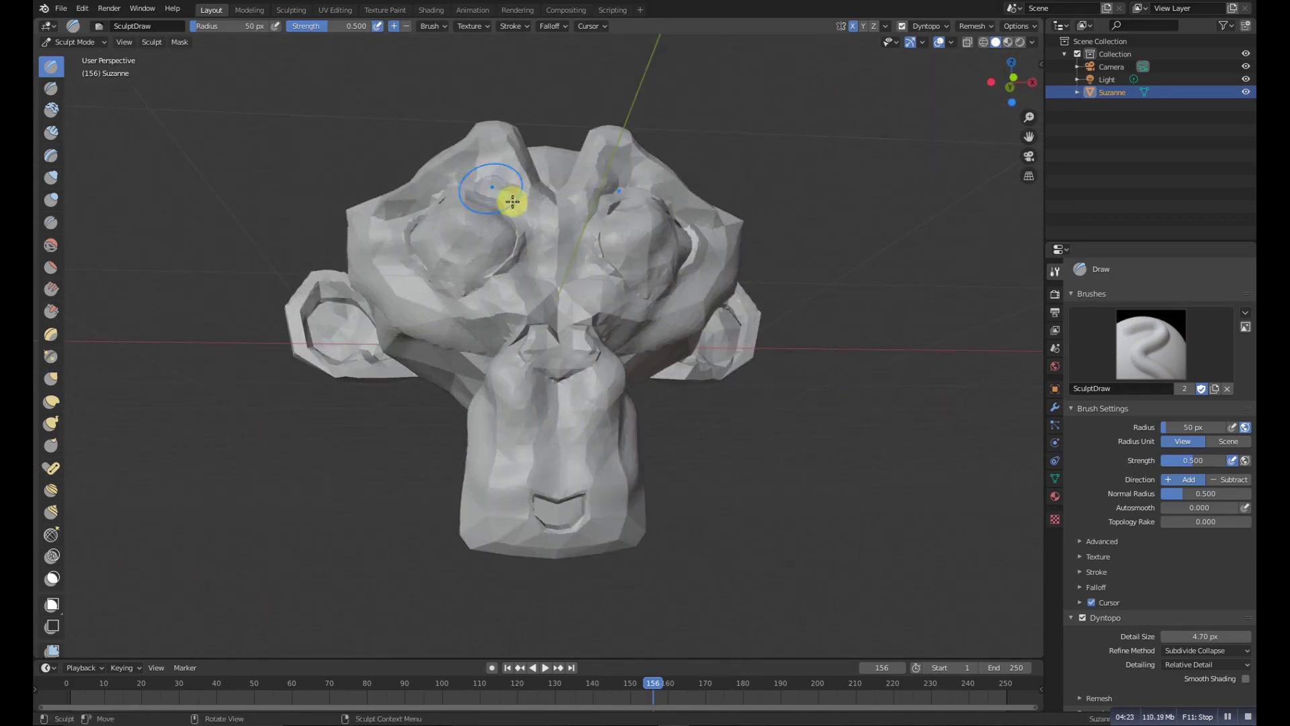
{"action": "scroll", "coordinate": [507, 199], "scroll_direction": "down", "scroll_amount": 4}
{"action": "middle_click_drag", "start_coordinate": [507, 199], "coordinate": [530, 299]}
{"action": "scroll", "coordinate": [530, 299], "scroll_direction": "up", "scroll_amount": 3}
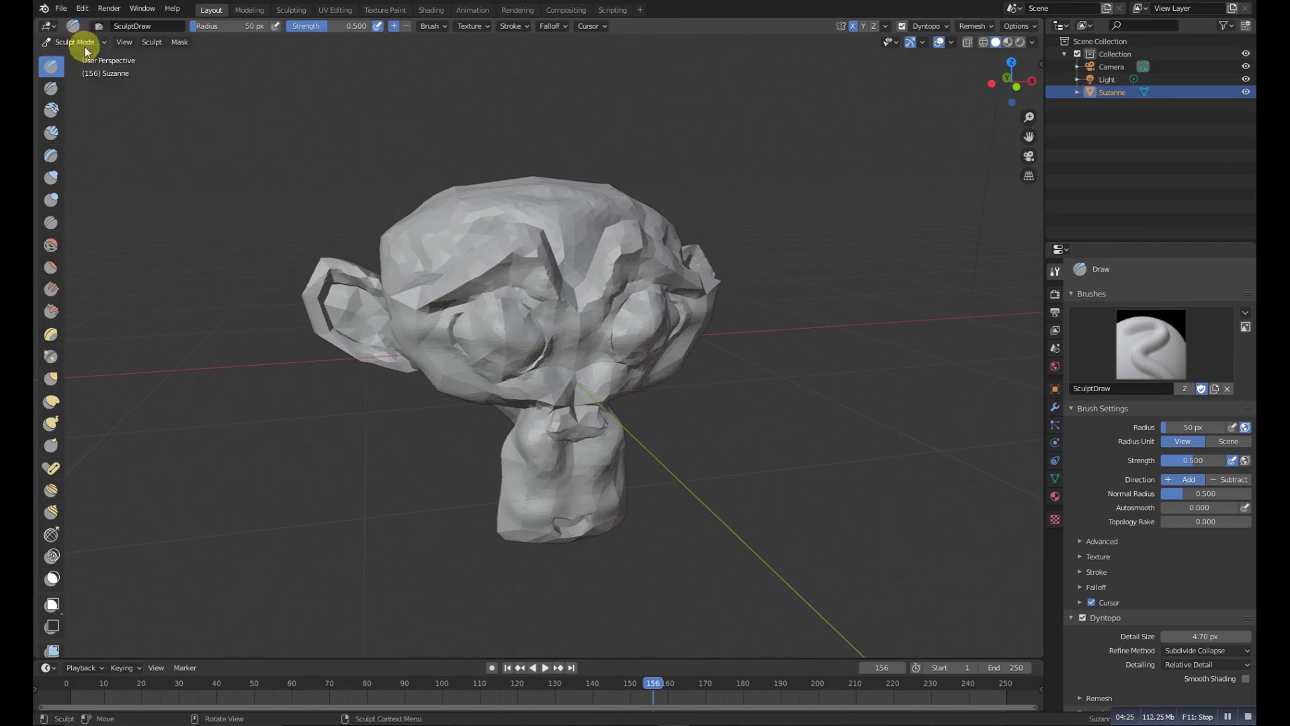
- Examine the sculpted head's mesh density in Edit Mode and return to Object Mode
{"action": "left_click", "coordinate": [85, 43]}
{"action": "left_click", "coordinate": [74, 71]}
{"action": "middle_click_drag", "start_coordinate": [668, 437], "coordinate": [611, 412]}
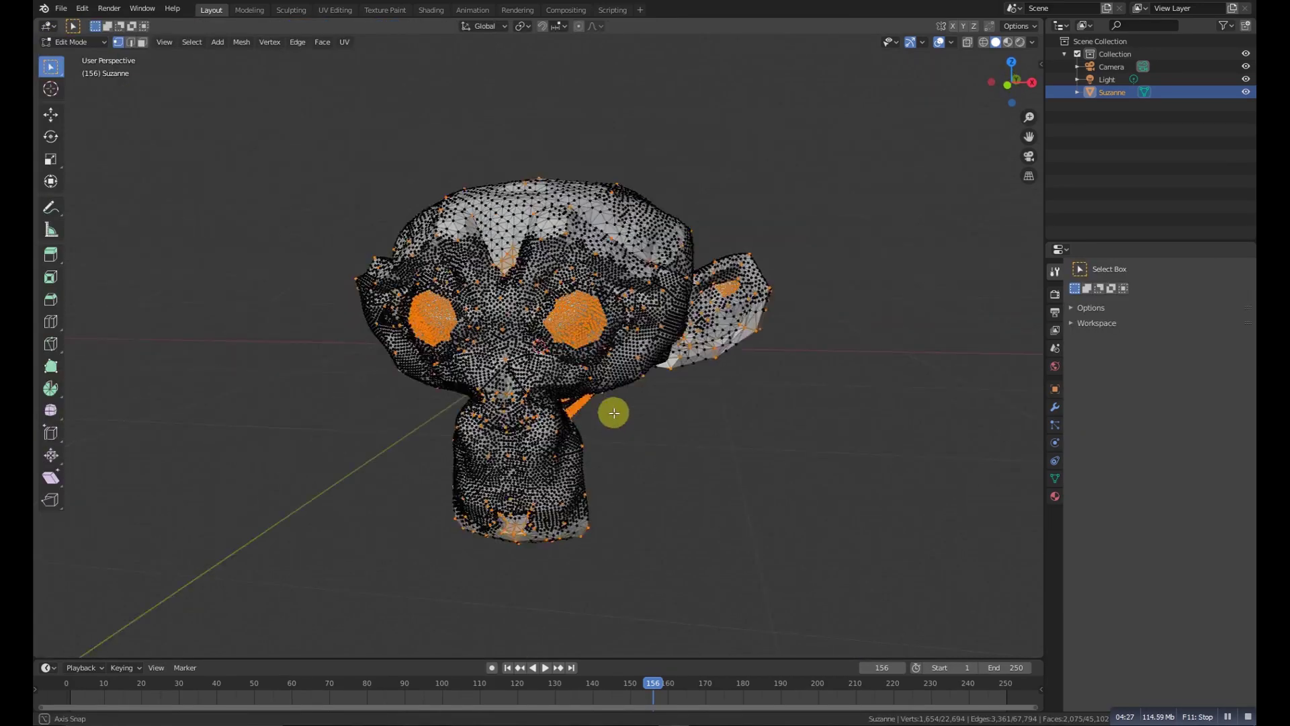
{"action": "scroll", "coordinate": [645, 395], "scroll_direction": "up", "scroll_amount": 4}
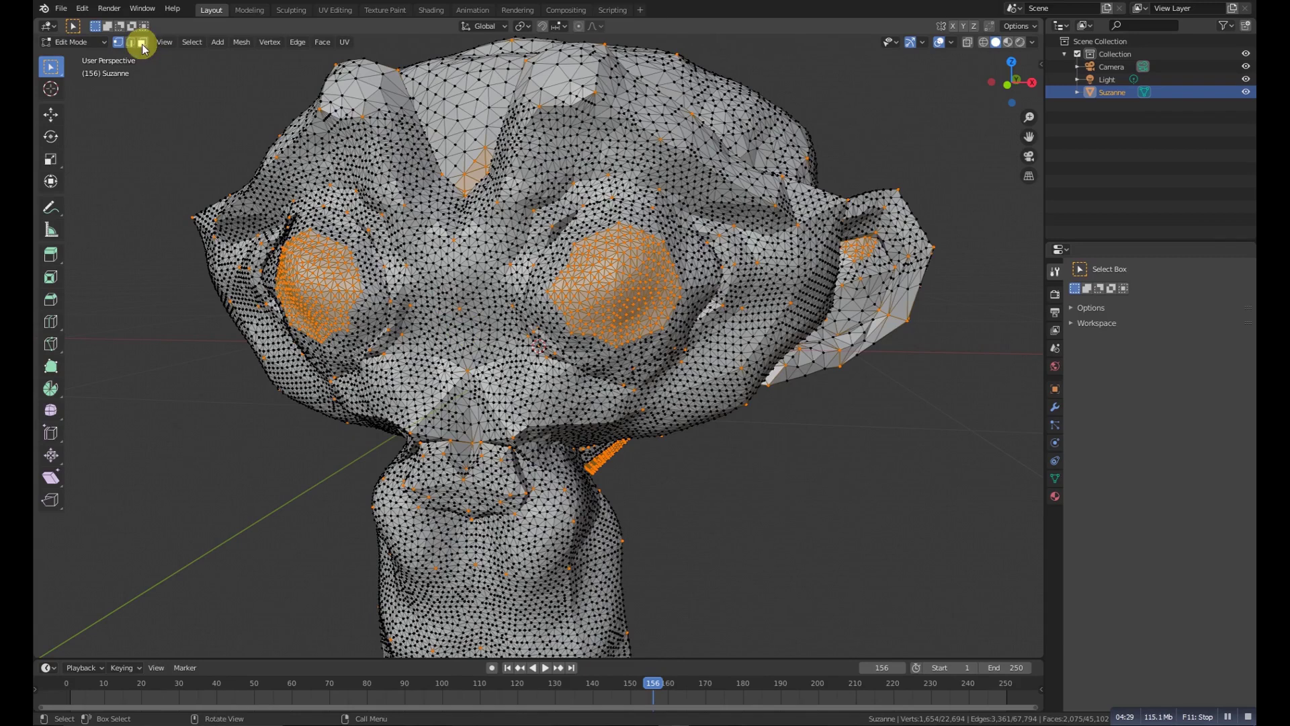
{"action": "left_click", "coordinate": [75, 42]}
{"action": "left_click", "coordinate": [78, 57]}
{"action": "scroll", "coordinate": [554, 337], "scroll_direction": "down", "scroll_amount": 4}
{"action": "middle_click_drag", "start_coordinate": [490, 315], "coordinate": [546, 344]}
{"action": "scroll", "coordinate": [546, 344], "scroll_direction": "up", "scroll_amount": 2}
{"action": "middle_click_drag", "start_coordinate": [618, 421], "coordinate": [587, 392]}
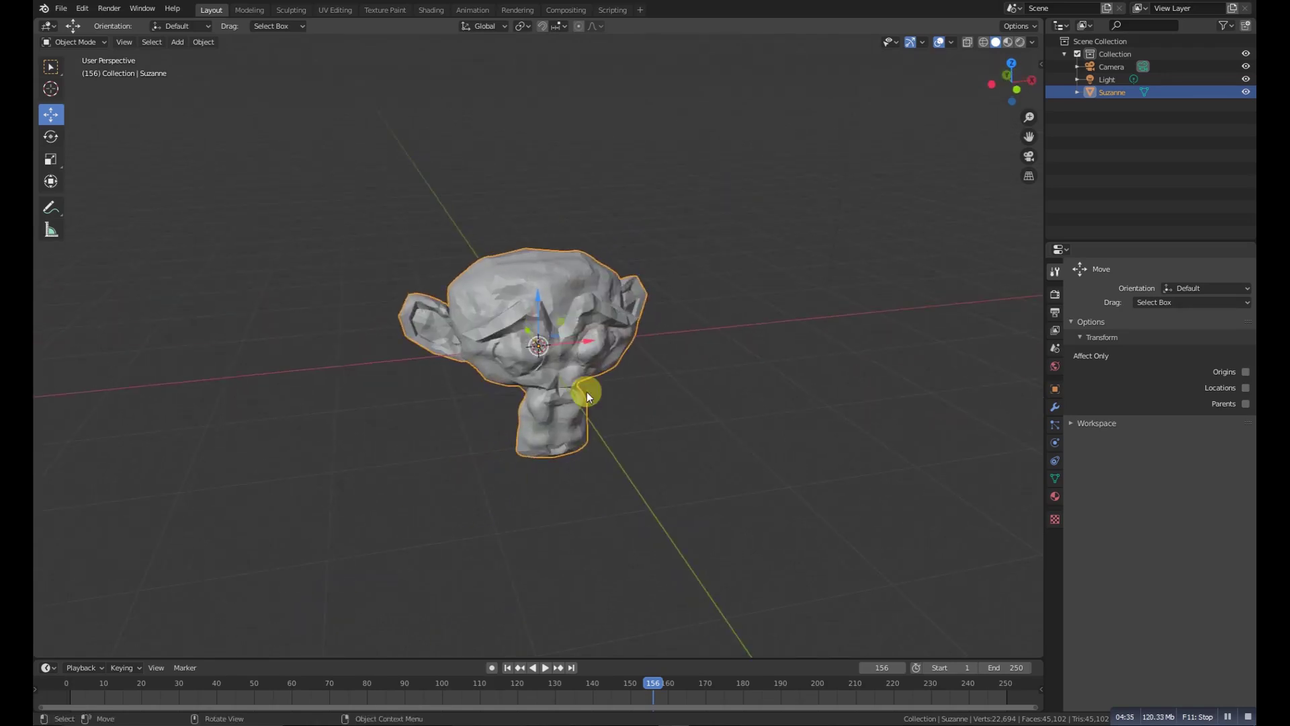
- Add a Decimate modifier to the sculpted monkey head and set its Collapse ratio to 0.1
{"action": "left_click", "coordinate": [1055, 407]}
{"action": "left_click", "coordinate": [1122, 270]}
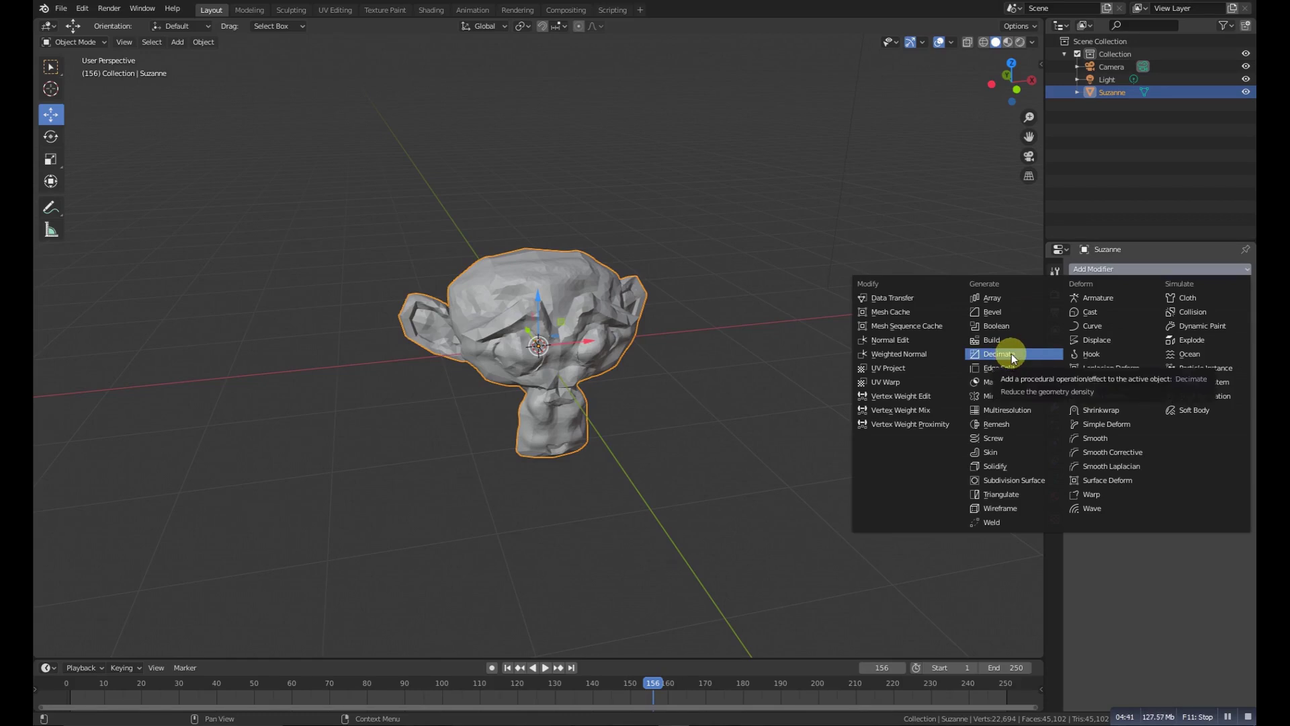
{"action": "left_click", "coordinate": [1011, 353]}
{"action": "scroll", "coordinate": [797, 363], "scroll_direction": "up", "scroll_amount": 3}
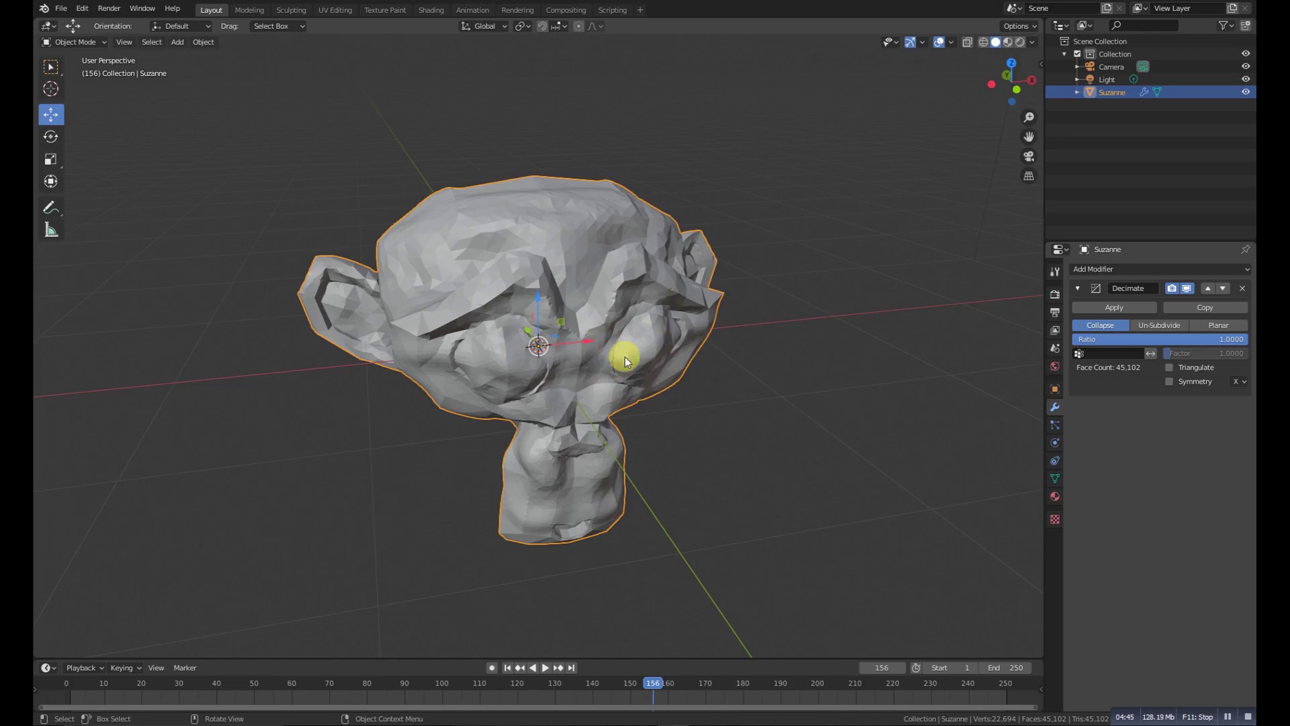
{"action": "left_click", "coordinate": [1193, 340]}
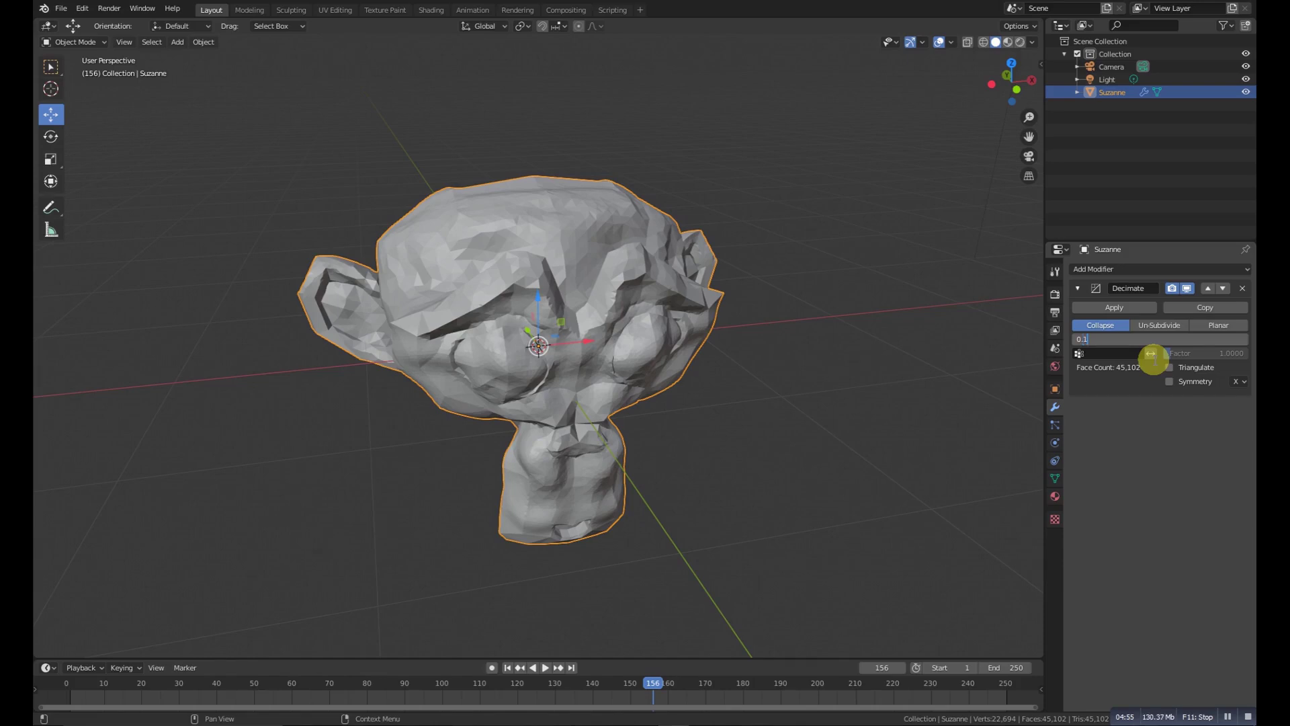
{"action": "key", "text": "Return"}
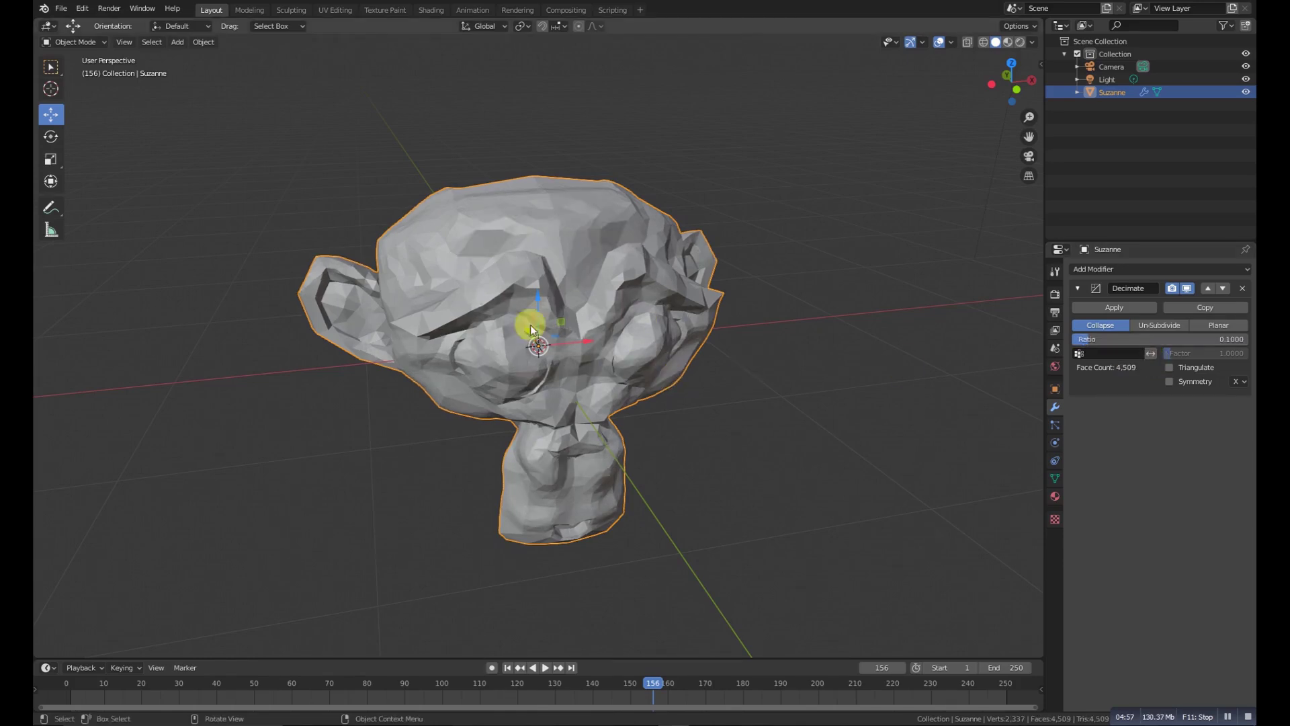
- Apply the Decimate modifier to the monkey head and examine the reduced mesh in Edit Mode and Object Mode
{"action": "left_click", "coordinate": [1092, 310]}
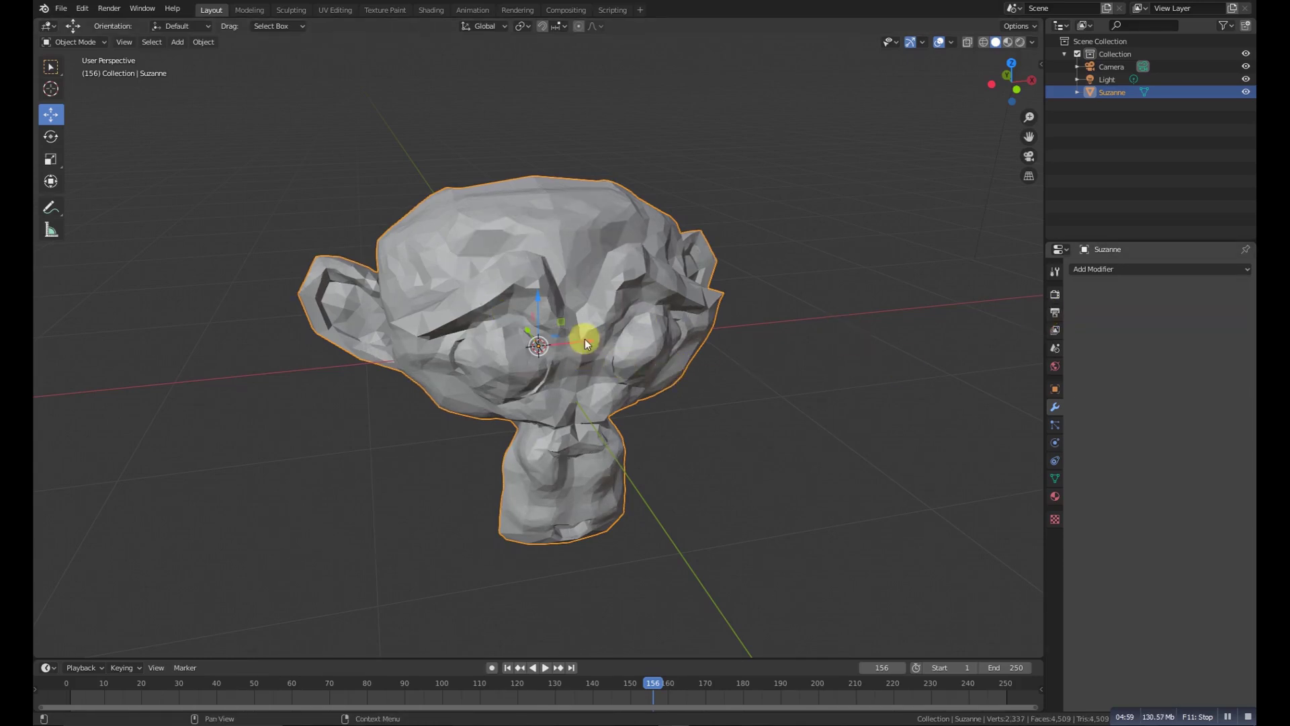
{"action": "left_click", "coordinate": [71, 41]}
{"action": "left_click", "coordinate": [71, 71]}
{"action": "middle_click_drag", "start_coordinate": [530, 452], "coordinate": [574, 369]}
{"action": "middle_click_drag", "start_coordinate": [470, 337], "coordinate": [484, 374]}
{"action": "scroll", "coordinate": [484, 374], "scroll_direction": "down", "scroll_amount": 3}
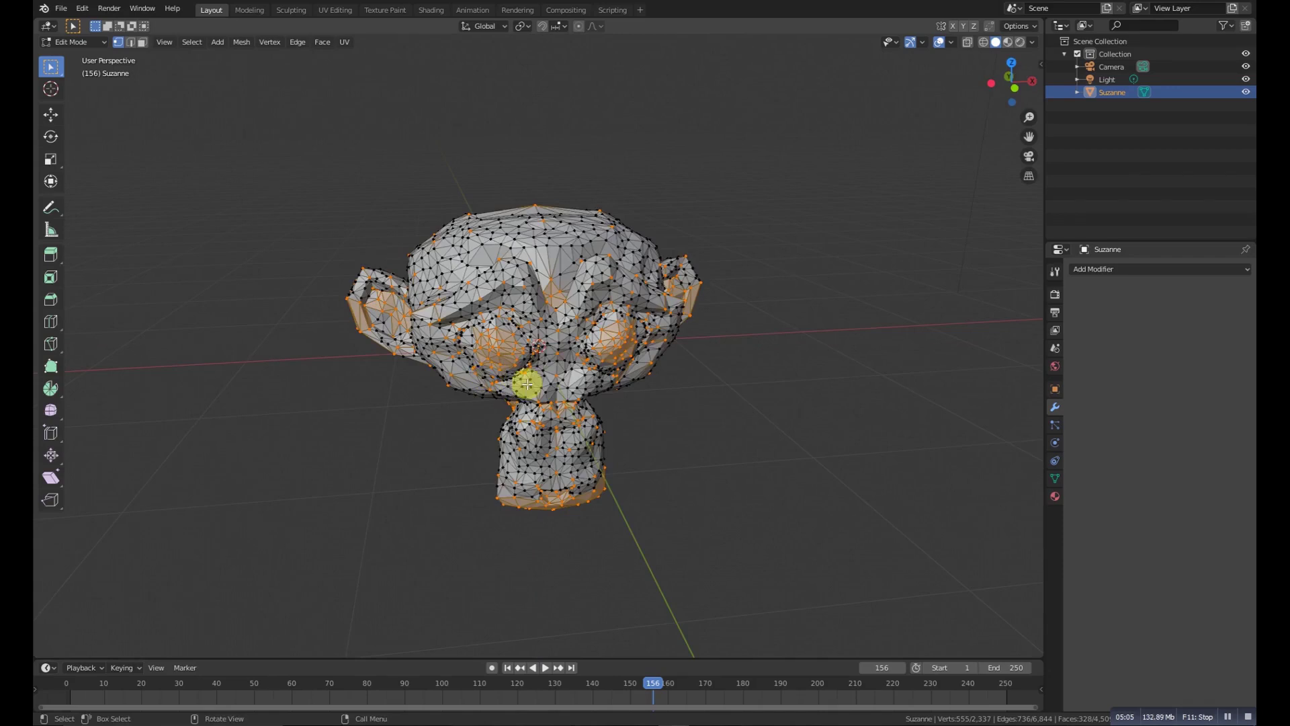
{"action": "left_click", "coordinate": [81, 41]}
{"action": "left_click", "coordinate": [74, 57]}
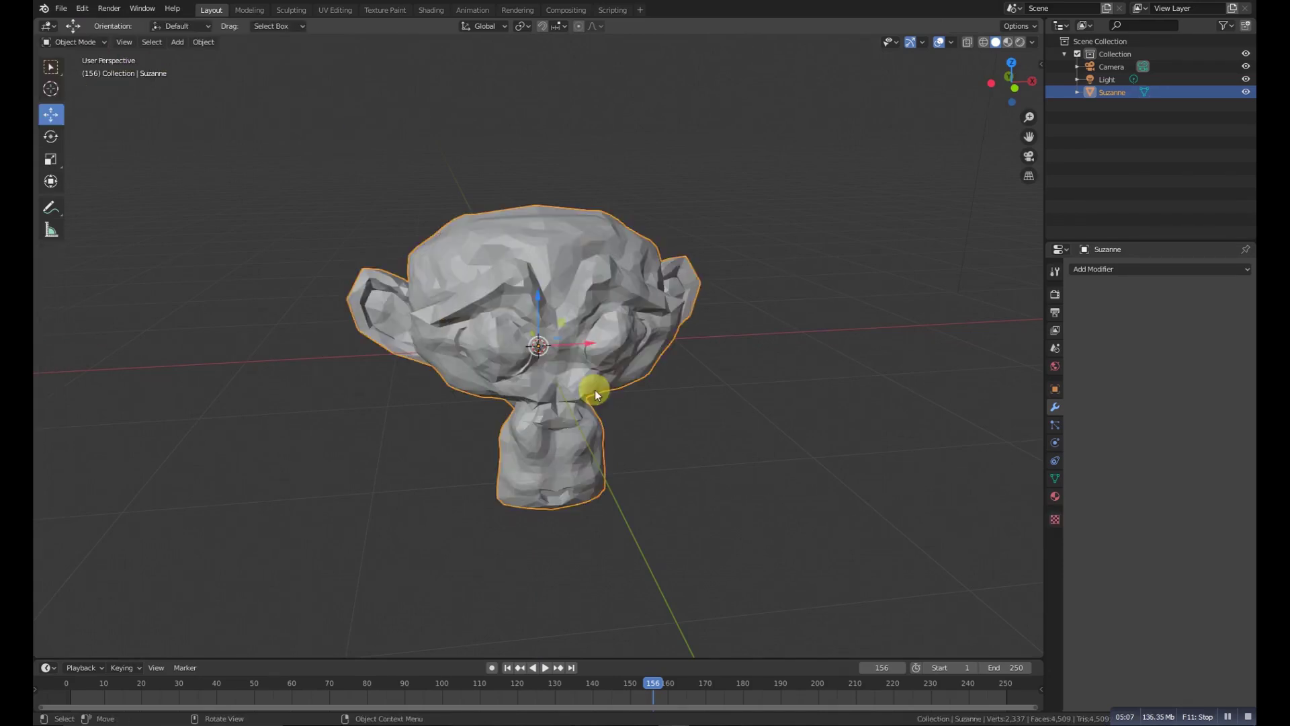
{"action": "mouse_move", "coordinate": [568, 398]}
{"action": "middle_mouse_down"}
{"action": "mouse_move", "coordinate": [621, 397]}
{"action": "mouse_move", "coordinate": [655, 428]}
{"action": "mouse_move", "coordinate": [571, 422]}
{"action": "mouse_move", "coordinate": [591, 385]}
{"action": "mouse_move", "coordinate": [579, 395]}
{"action": "middle_mouse_up"}
{"action": "scroll", "coordinate": [579, 395], "scroll_direction": "up", "scroll_amount": 5}
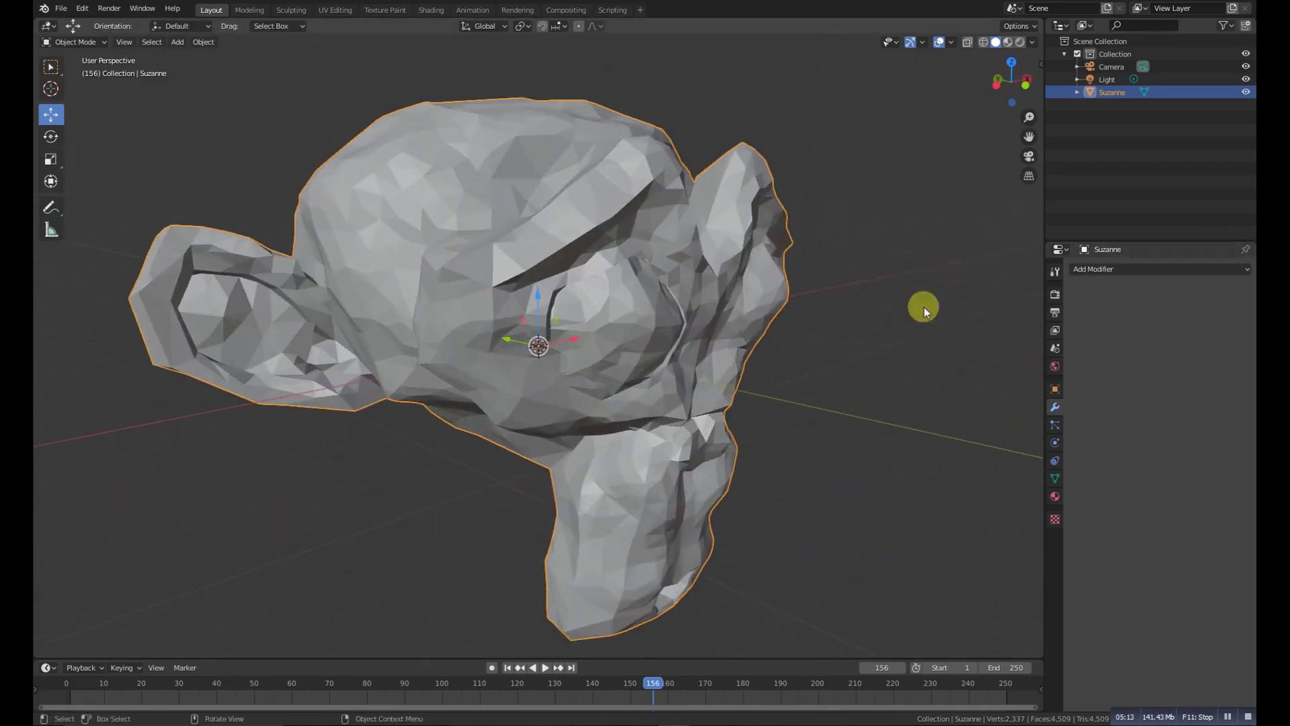
{"action": "middle_click_drag", "start_coordinate": [625, 309], "coordinate": [603, 362]}
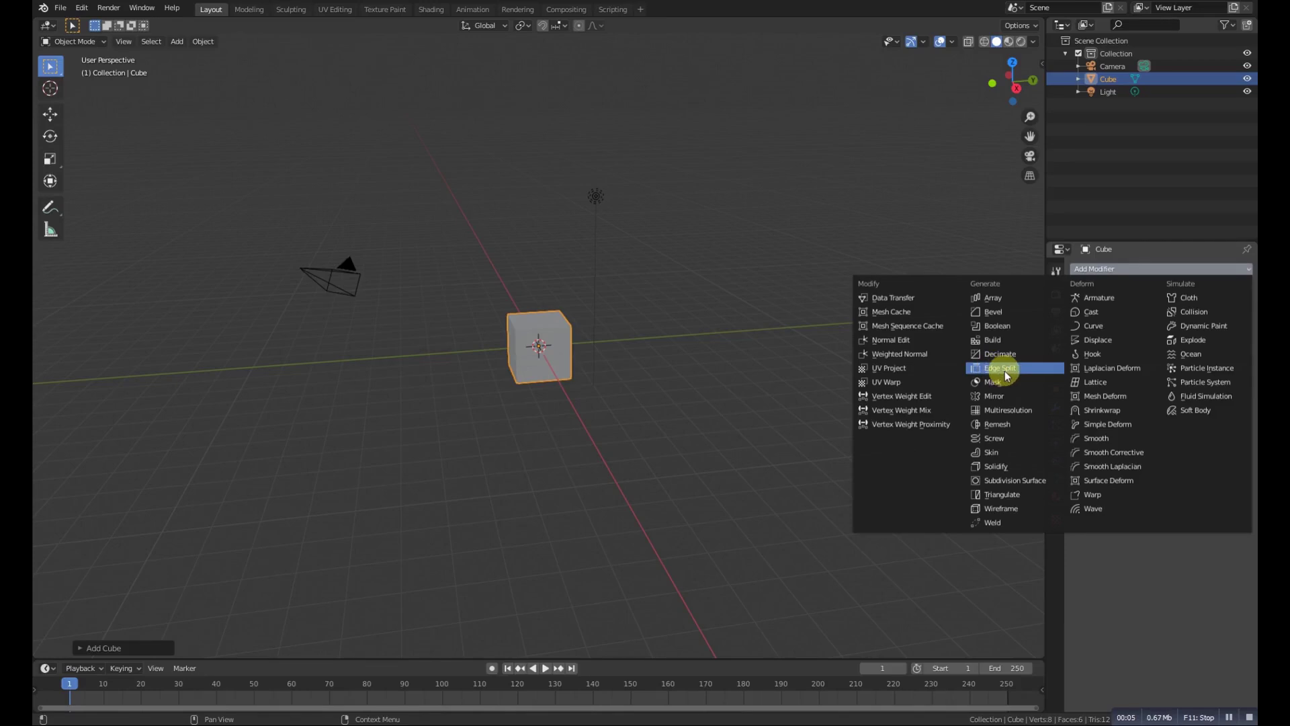
- Add an Edge Split modifier to the cube and apply it
{"action": "left_click", "coordinate": [1007, 374]}
{"action": "middle_click_drag", "start_coordinate": [447, 342], "coordinate": [562, 373]}
{"action": "scroll", "coordinate": [562, 372], "scroll_direction": "up", "scroll_amount": 5}
{"action": "left_click", "coordinate": [1105, 306]}
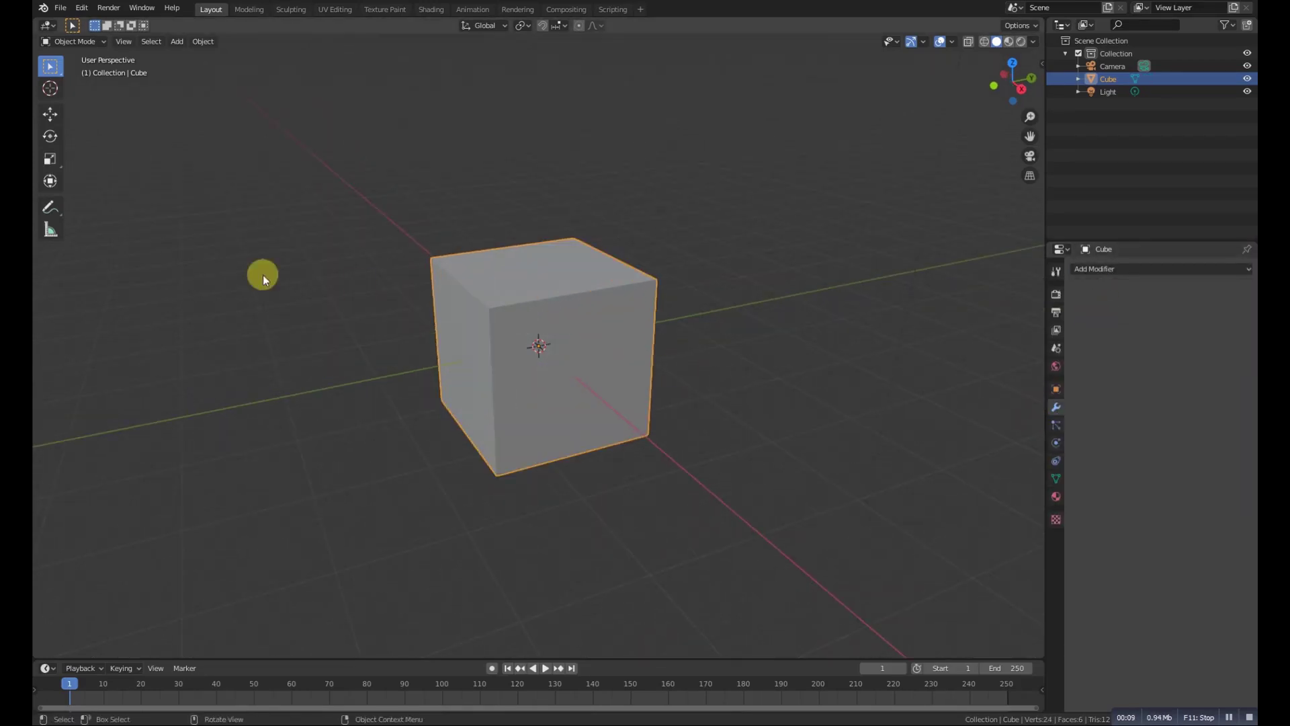
- In Edit Mode, move two of the split vertices at the cube's near upper corner apart and return to Object Mode
{"action": "left_click", "coordinate": [77, 43]}
{"action": "left_click", "coordinate": [78, 69]}
{"action": "scroll", "coordinate": [533, 308], "scroll_direction": "up", "scroll_amount": 4}
{"action": "left_click", "coordinate": [434, 281]}
{"action": "key", "text": "g"}
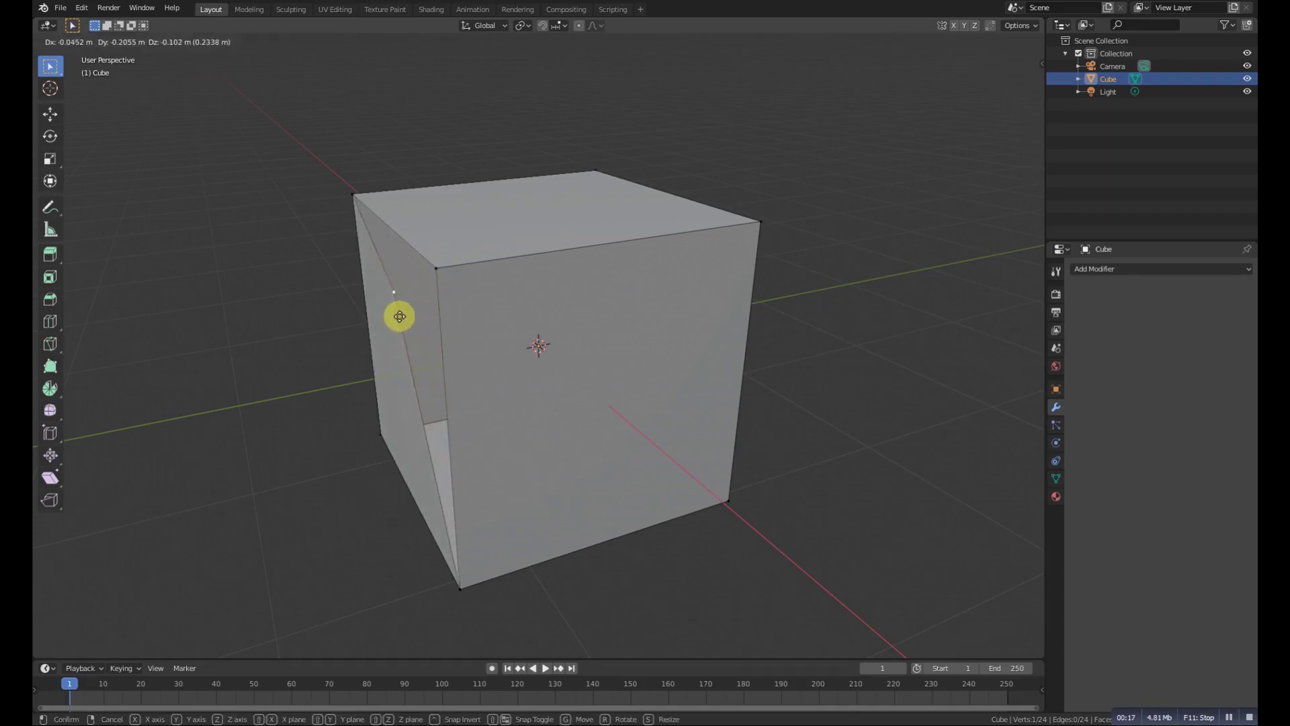
{"action": "left_click", "coordinate": [432, 279]}
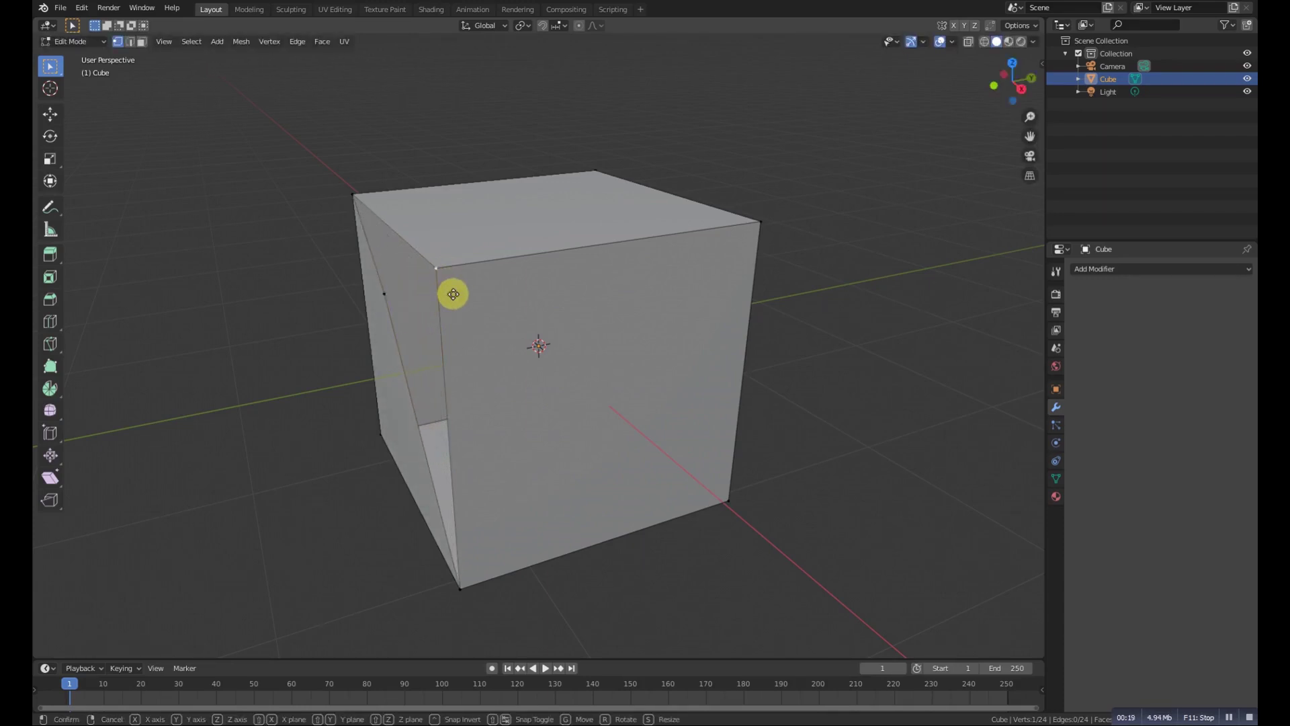
{"action": "key", "text": "g"}
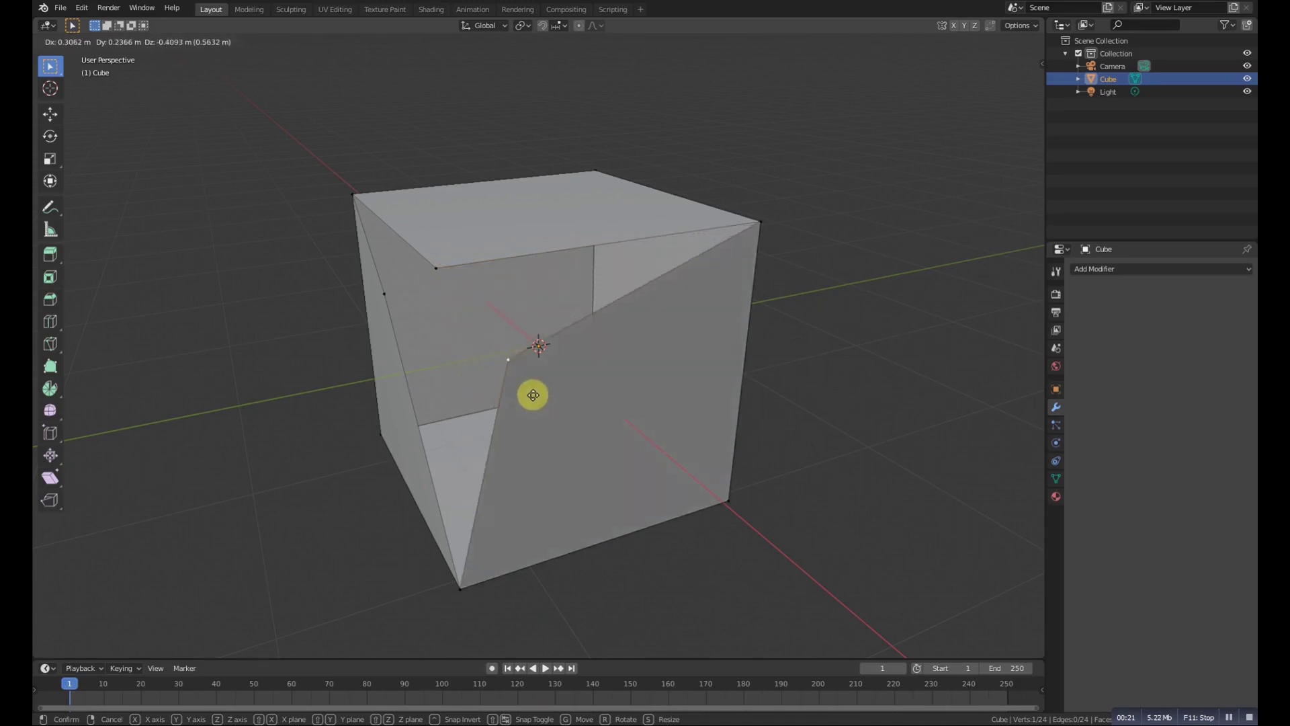
{"action": "left_click", "coordinate": [510, 385]}
{"action": "middle_click_drag", "start_coordinate": [510, 386], "coordinate": [607, 423]}
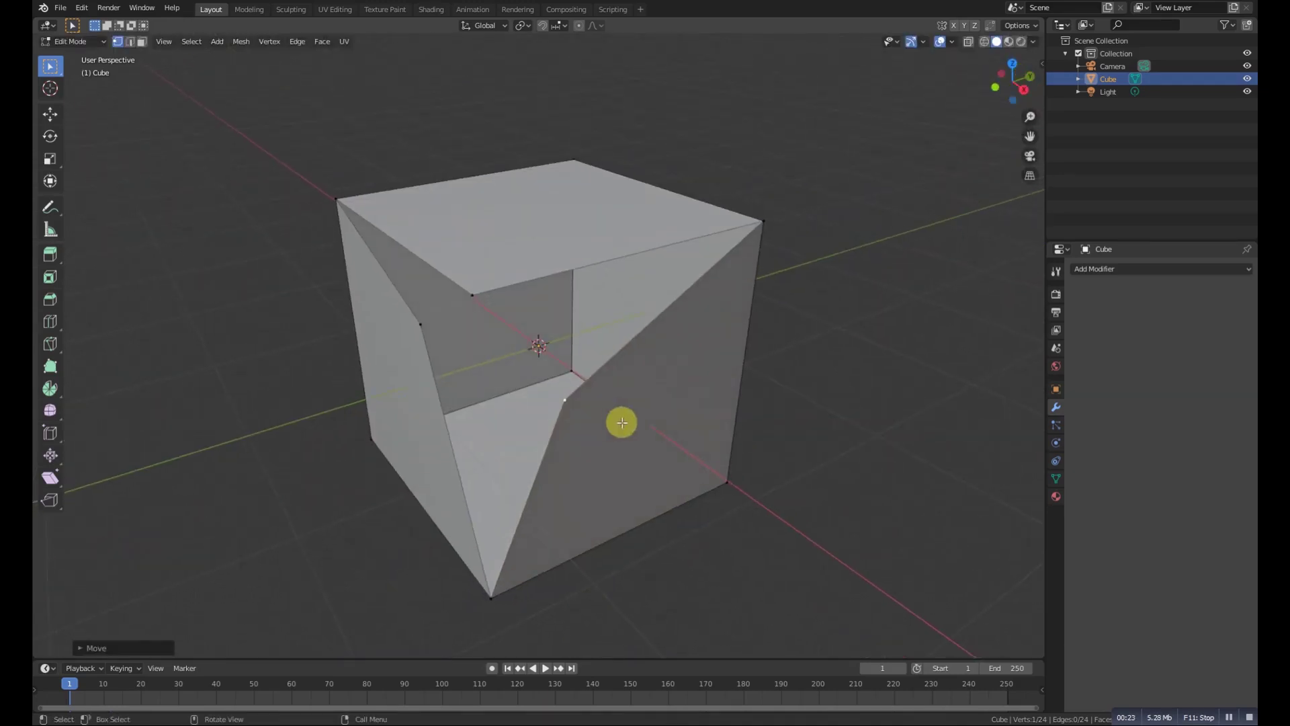
{"action": "scroll", "coordinate": [605, 422], "scroll_direction": "down", "scroll_amount": 5}
{"action": "middle_click_drag", "start_coordinate": [531, 383], "coordinate": [552, 362]}
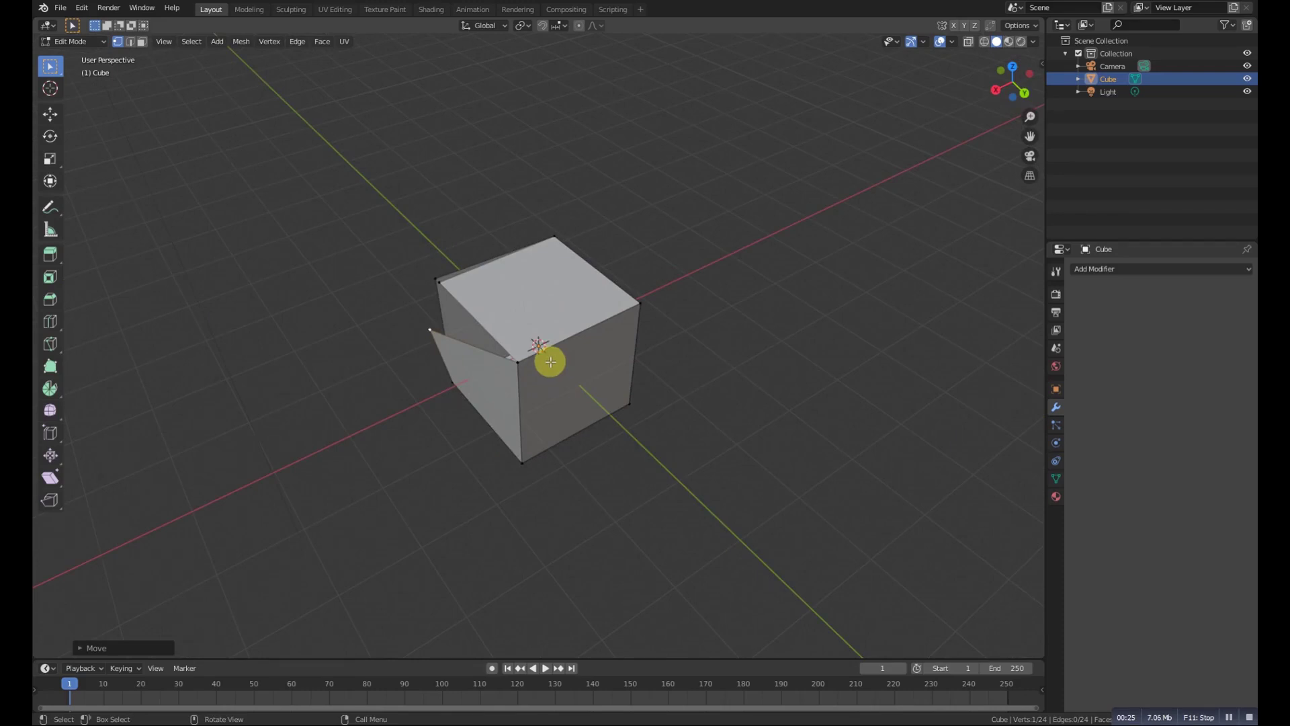
{"action": "key", "text": "Tab"}
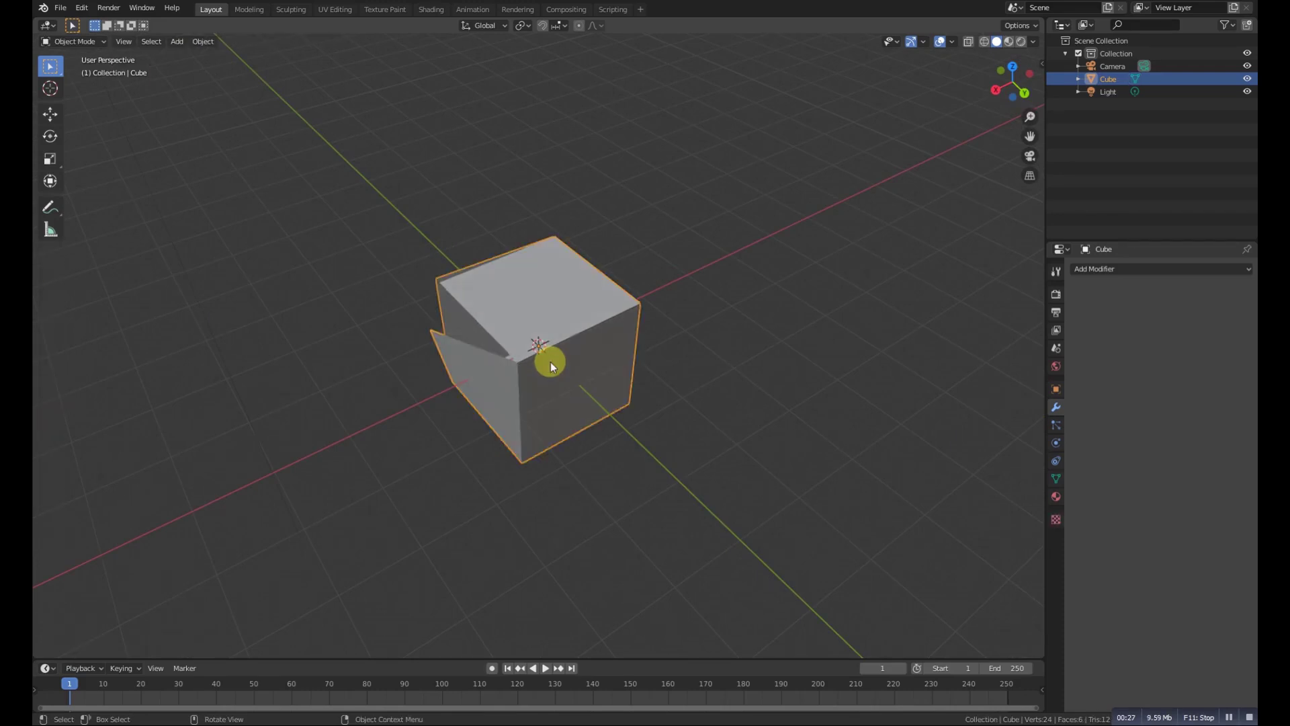
- Delete the edge-split cube and add a new cube mesh
{"action": "key", "text": "Delete"}
{"action": "key", "text": "shift+a"}
{"action": "mouse_move", "coordinate": [550, 362]}
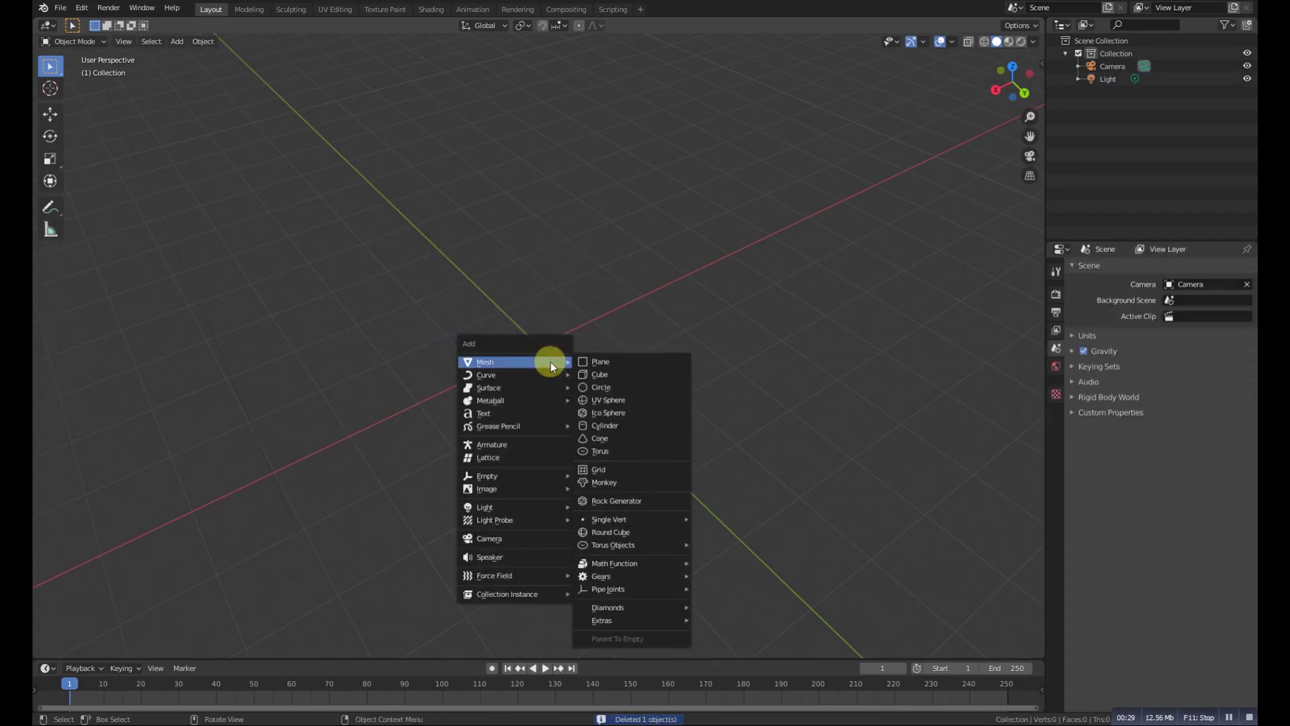
{"action": "left_click", "coordinate": [635, 377]}
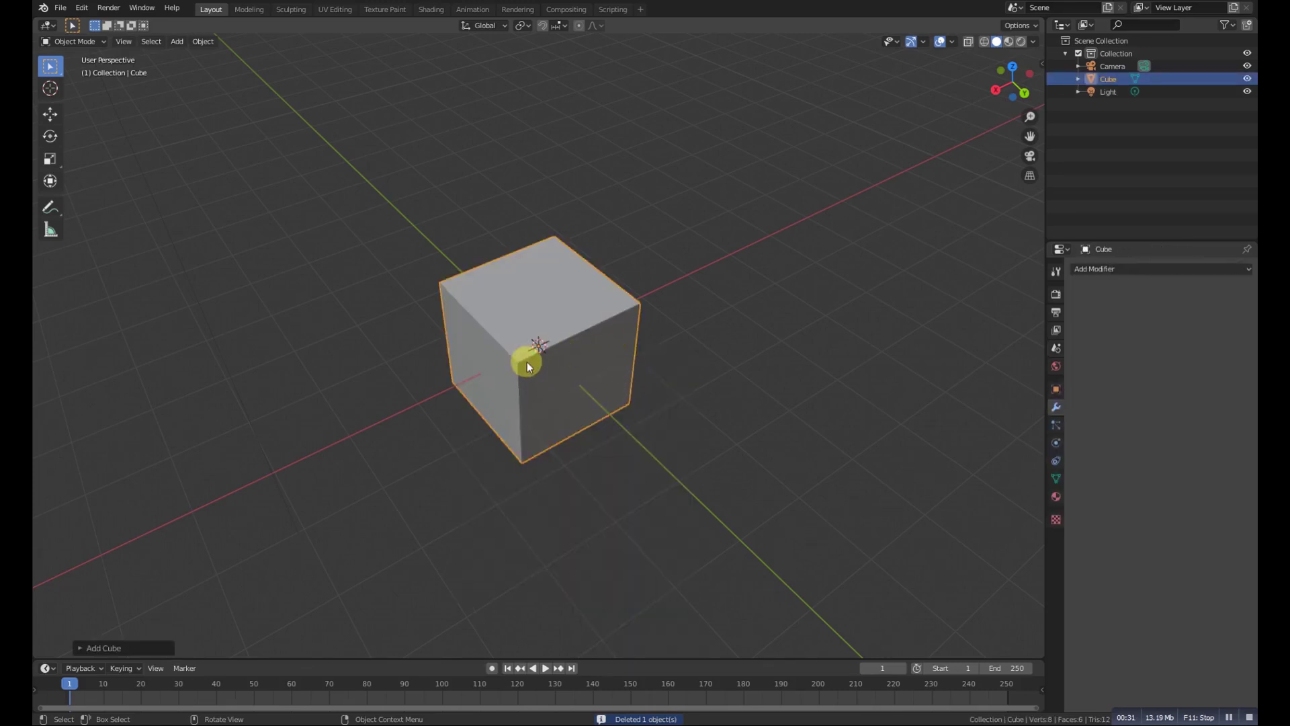
- In edge select mode, rip the upper edge of one cube side face away from the top and return to Object Mode
{"action": "left_click", "coordinate": [70, 41]}
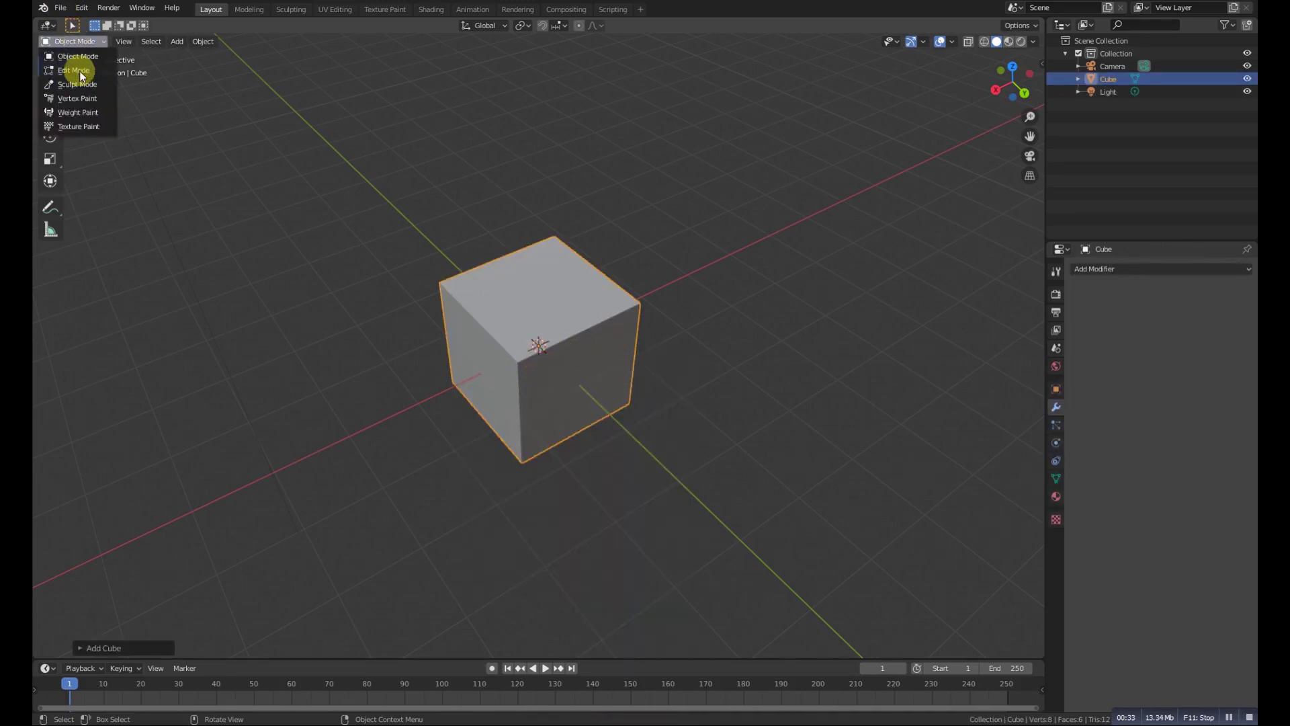
{"action": "left_click", "coordinate": [72, 71]}
{"action": "left_click", "coordinate": [129, 41]}
{"action": "left_click", "coordinate": [559, 332]}
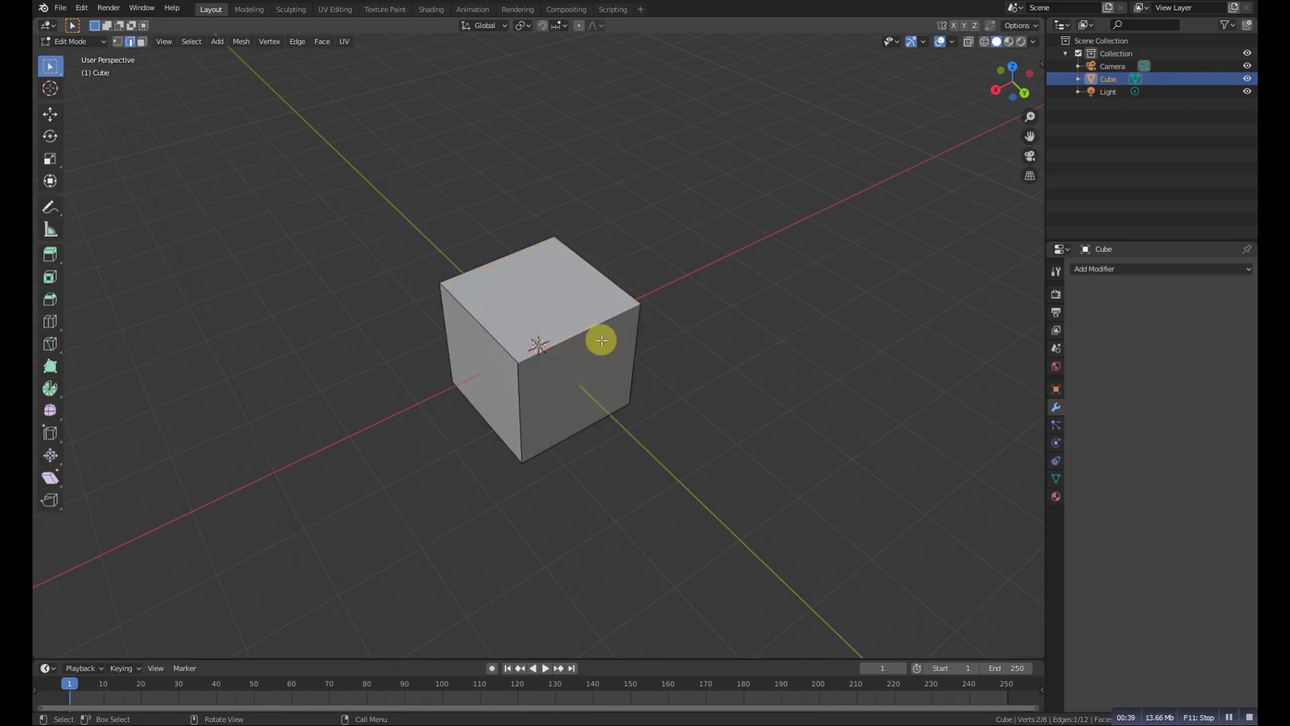
{"action": "key", "text": "e"}
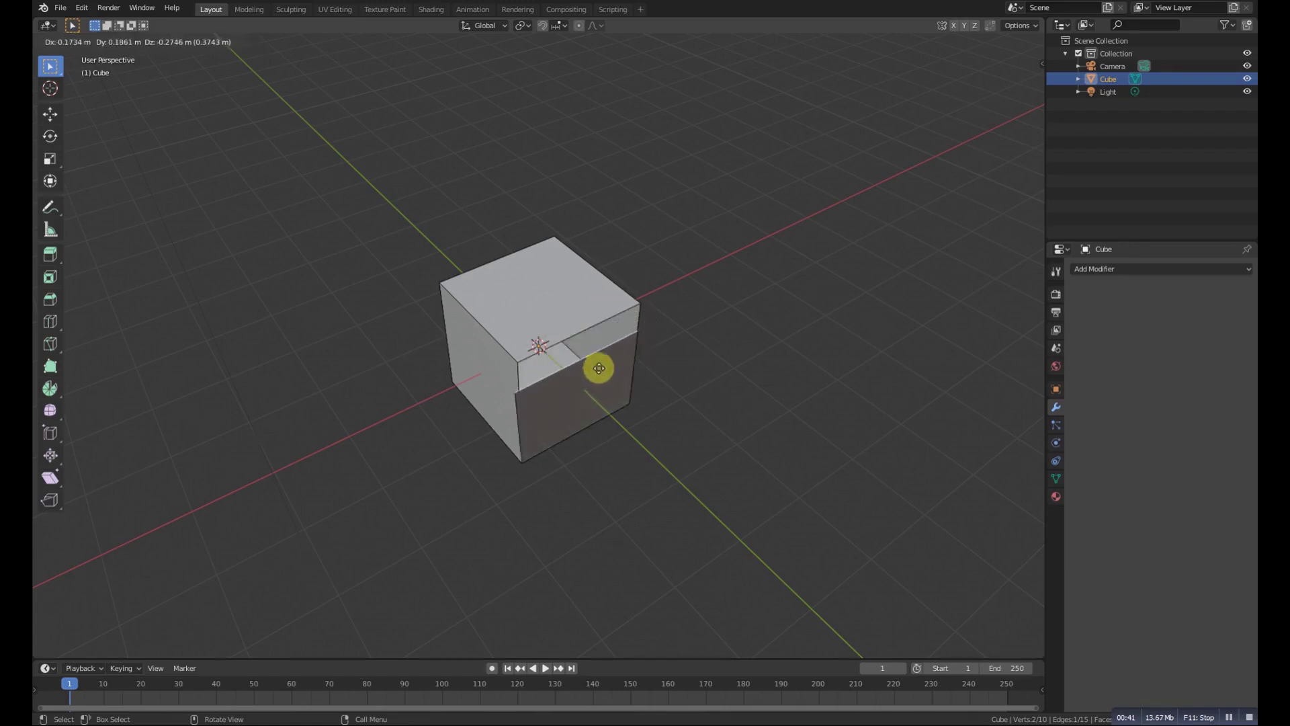
{"action": "left_click", "coordinate": [617, 383]}
{"action": "middle_click_drag", "start_coordinate": [619, 385], "coordinate": [643, 403]}
{"action": "key", "text": "Tab"}
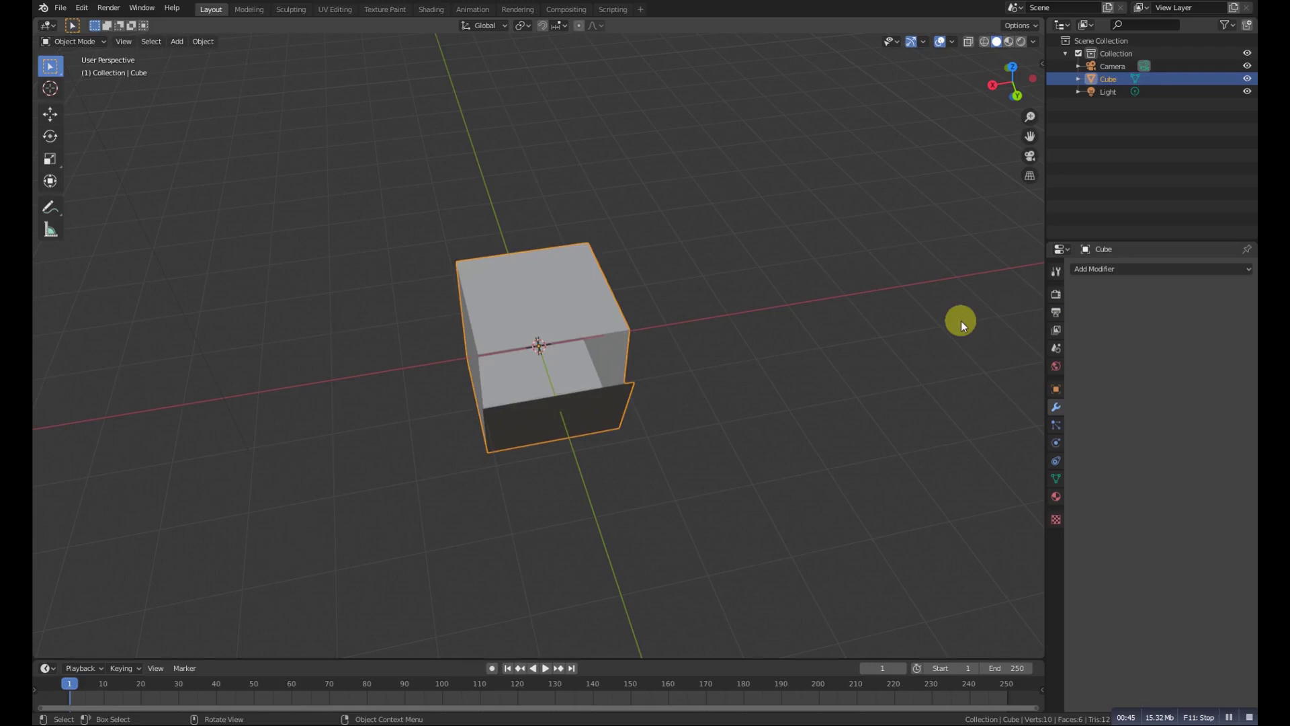
- Delete the ripped cube and add a fresh cube mesh in its place
{"action": "key", "text": "Delete"}
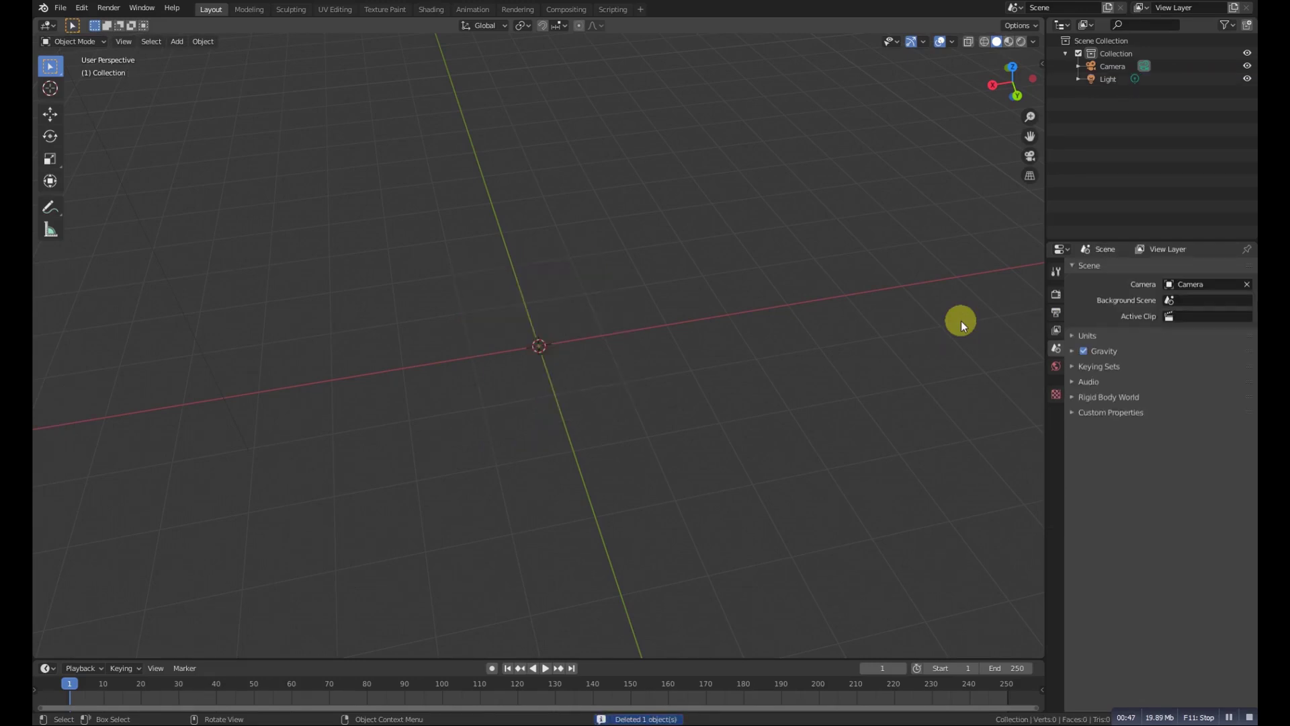
{"action": "key", "text": "shift+a"}
{"action": "mouse_move", "coordinate": [961, 321]}
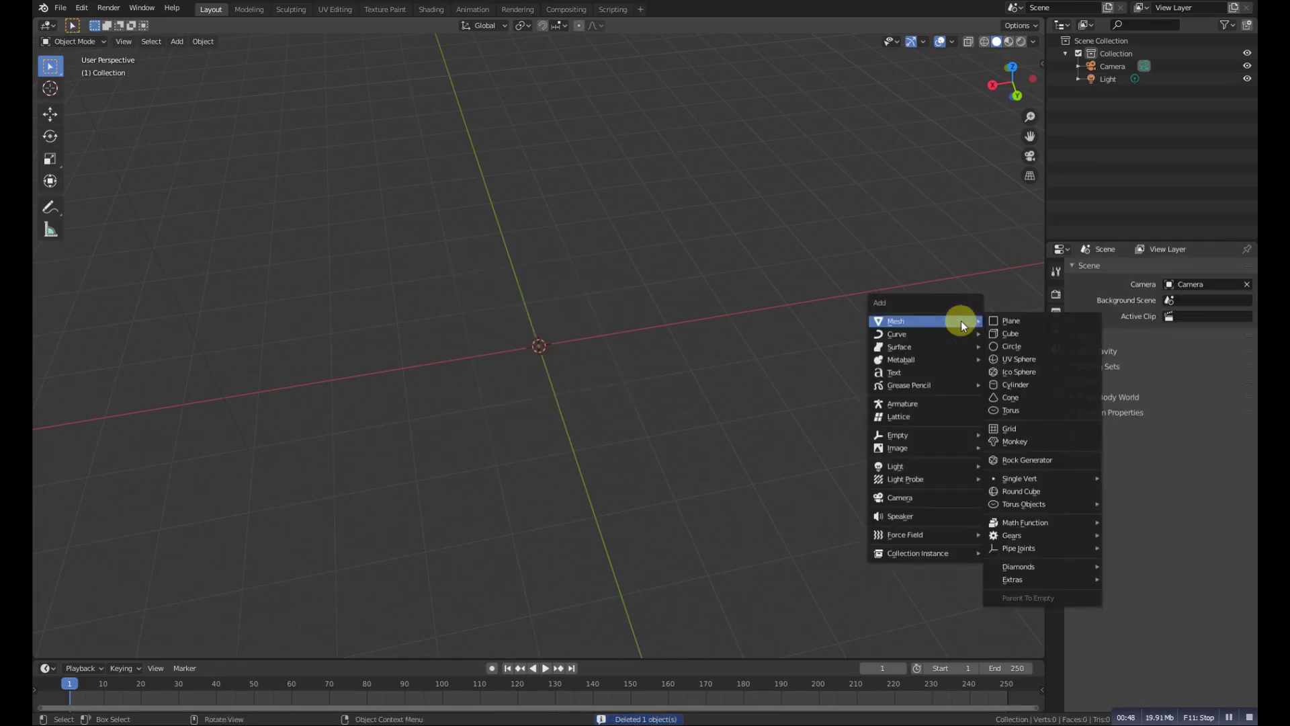
{"action": "left_click", "coordinate": [1016, 333]}
- Add a Mask modifier to the new cube and check its effect in the viewport
{"action": "left_click", "coordinate": [1087, 281]}
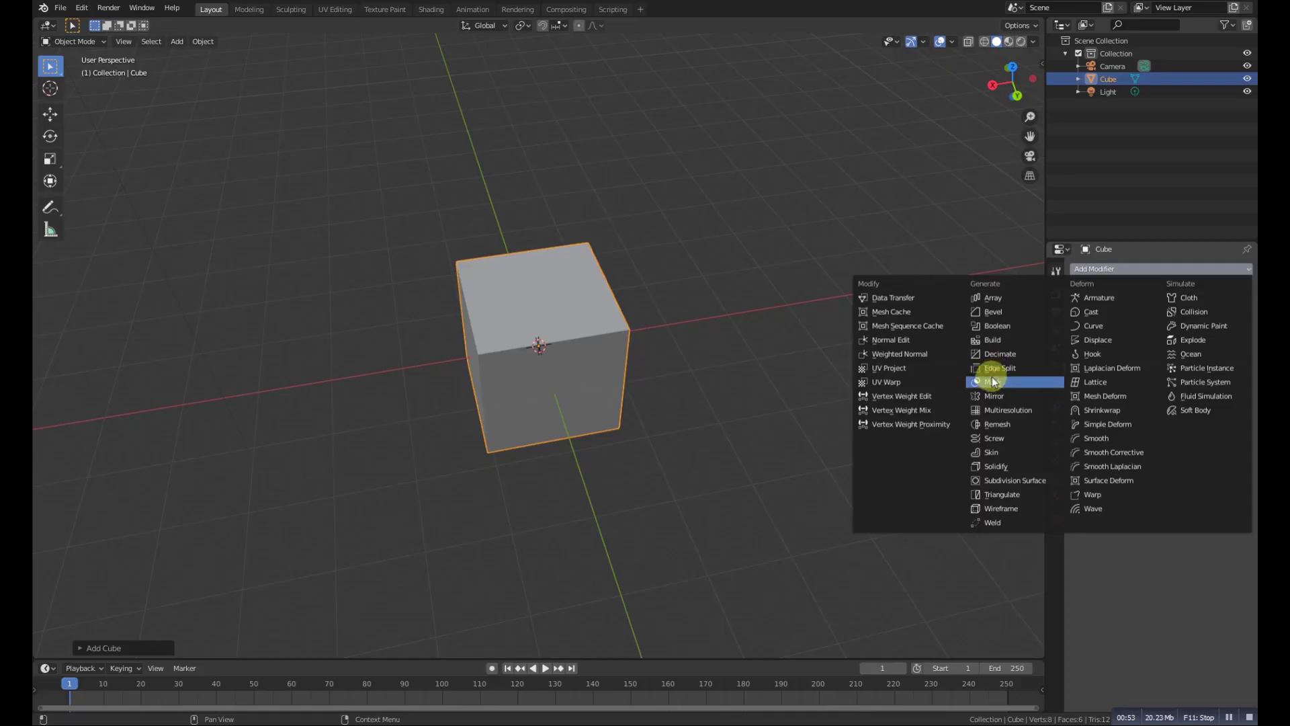
{"action": "left_click", "coordinate": [994, 383]}
{"action": "middle_click_drag", "start_coordinate": [508, 381], "coordinate": [858, 352]}
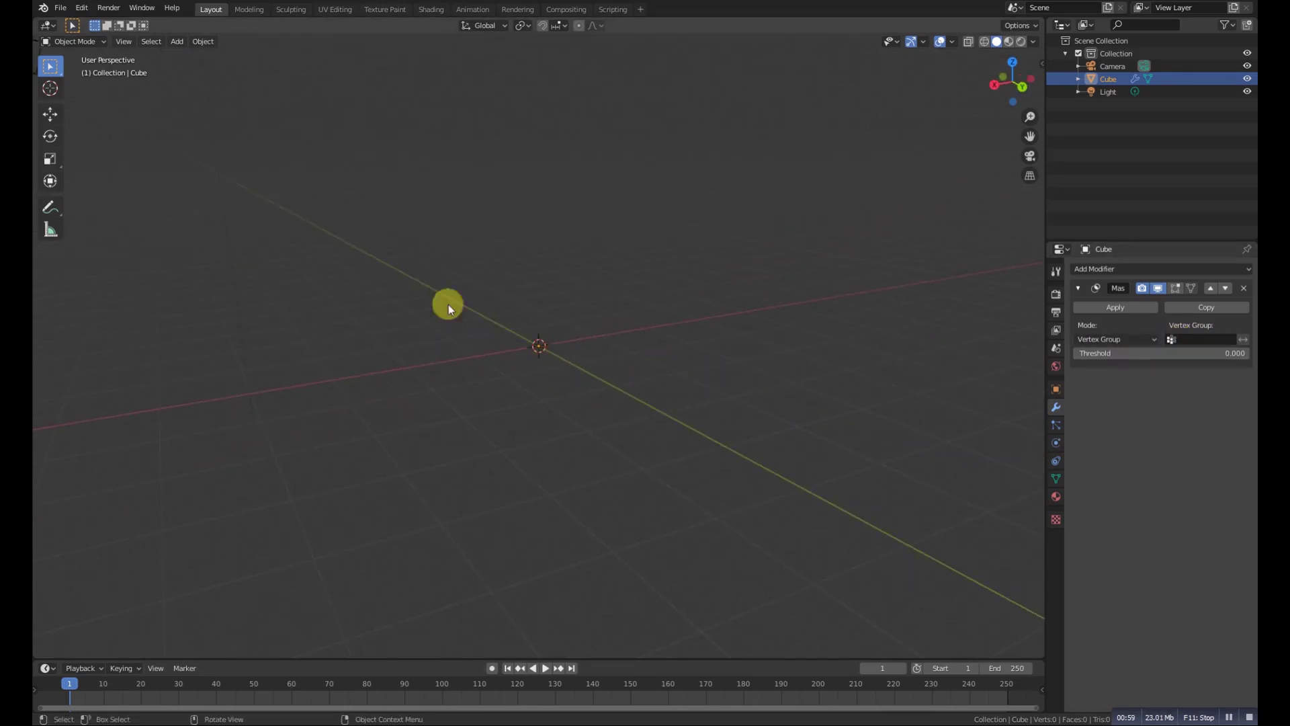
{"action": "middle_click_drag", "start_coordinate": [606, 339], "coordinate": [535, 362]}
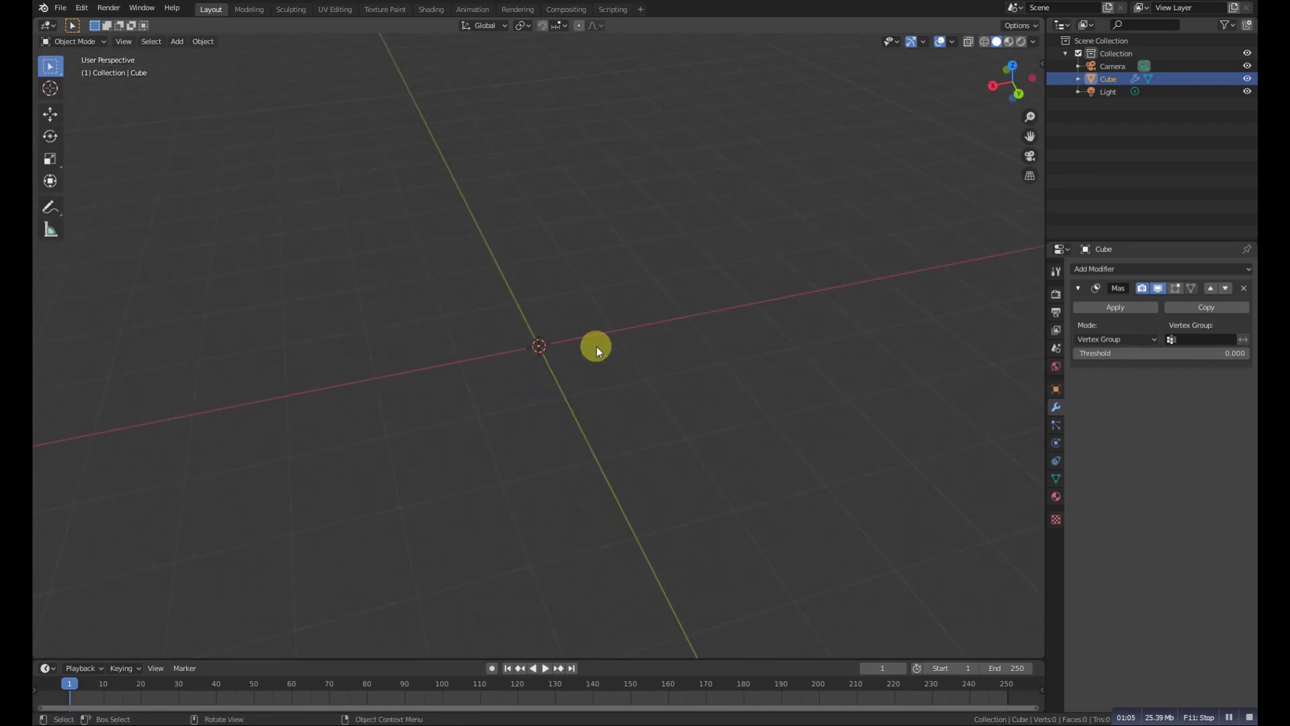
- Enter Edit Mode, change to face selection and select one side face of the cube
{"action": "key", "text": "Tab"}
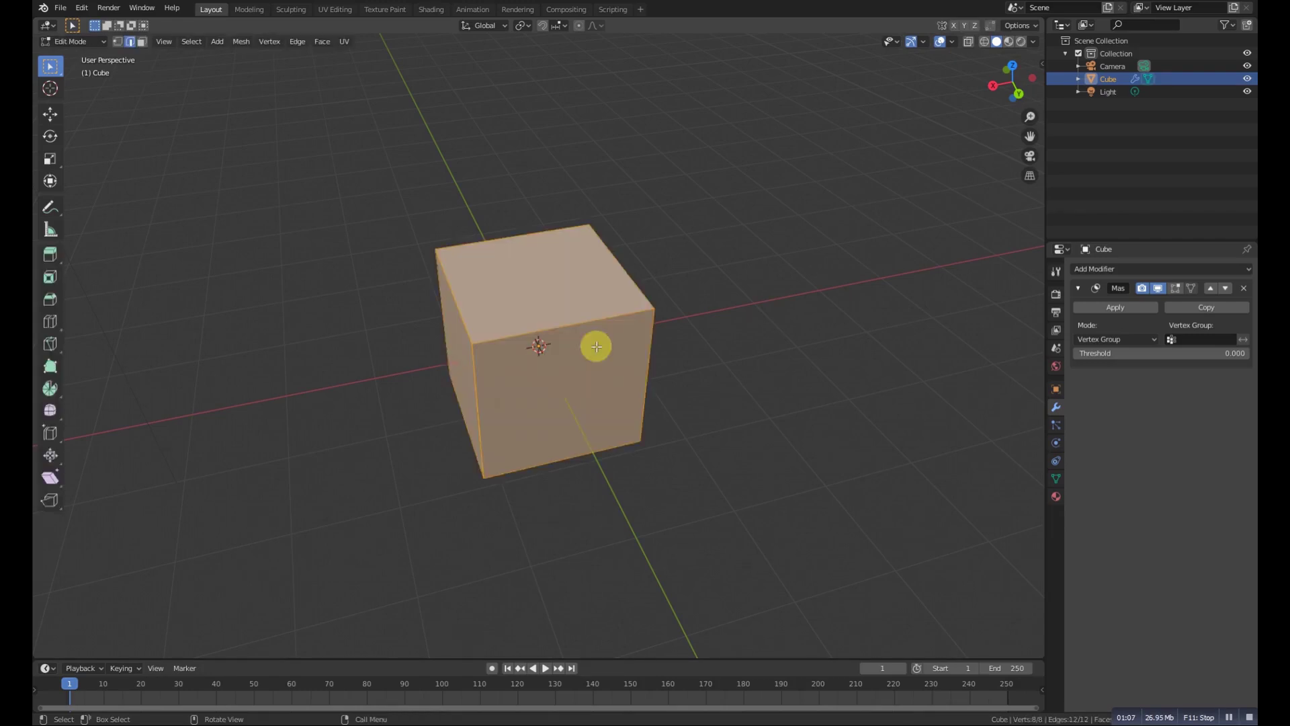
{"action": "middle_click_drag", "start_coordinate": [654, 389], "coordinate": [1178, 135]}
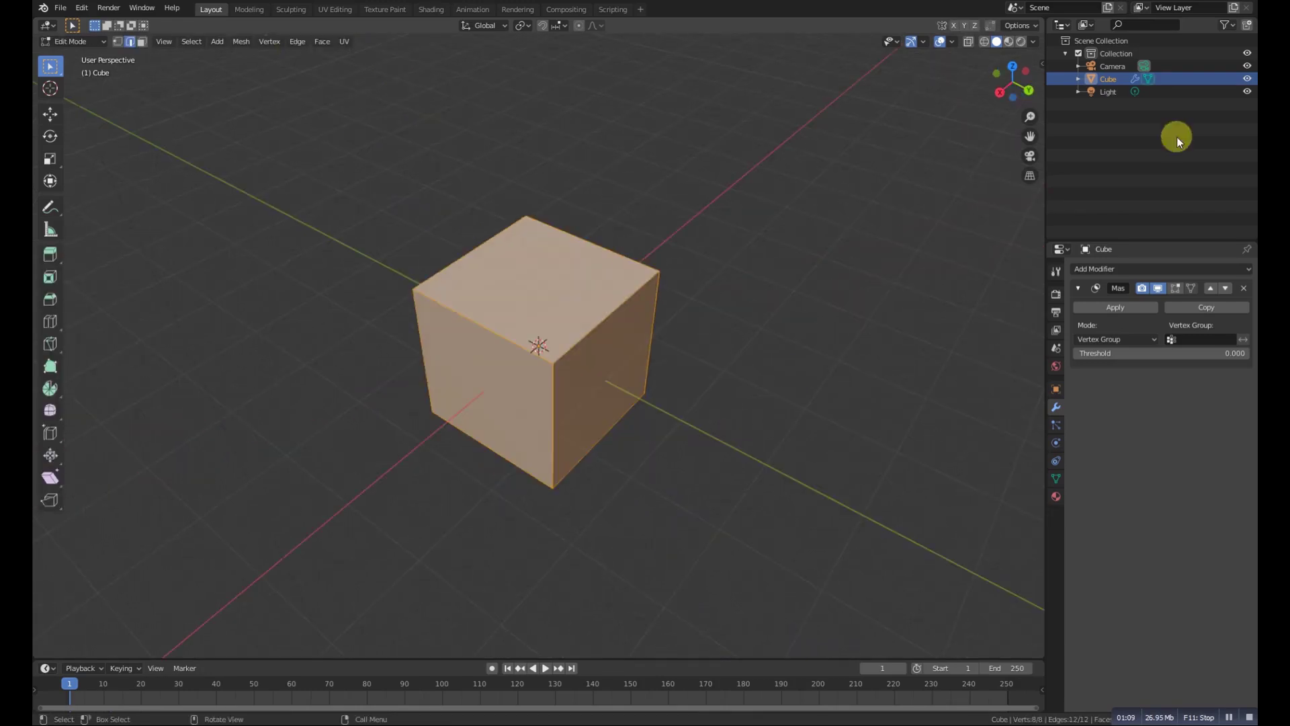
{"action": "middle_click_drag", "start_coordinate": [579, 265], "coordinate": [1167, 291]}
{"action": "middle_click_drag", "start_coordinate": [607, 360], "coordinate": [487, 350]}
{"action": "scroll", "coordinate": [579, 363], "scroll_direction": "down", "scroll_amount": 4}
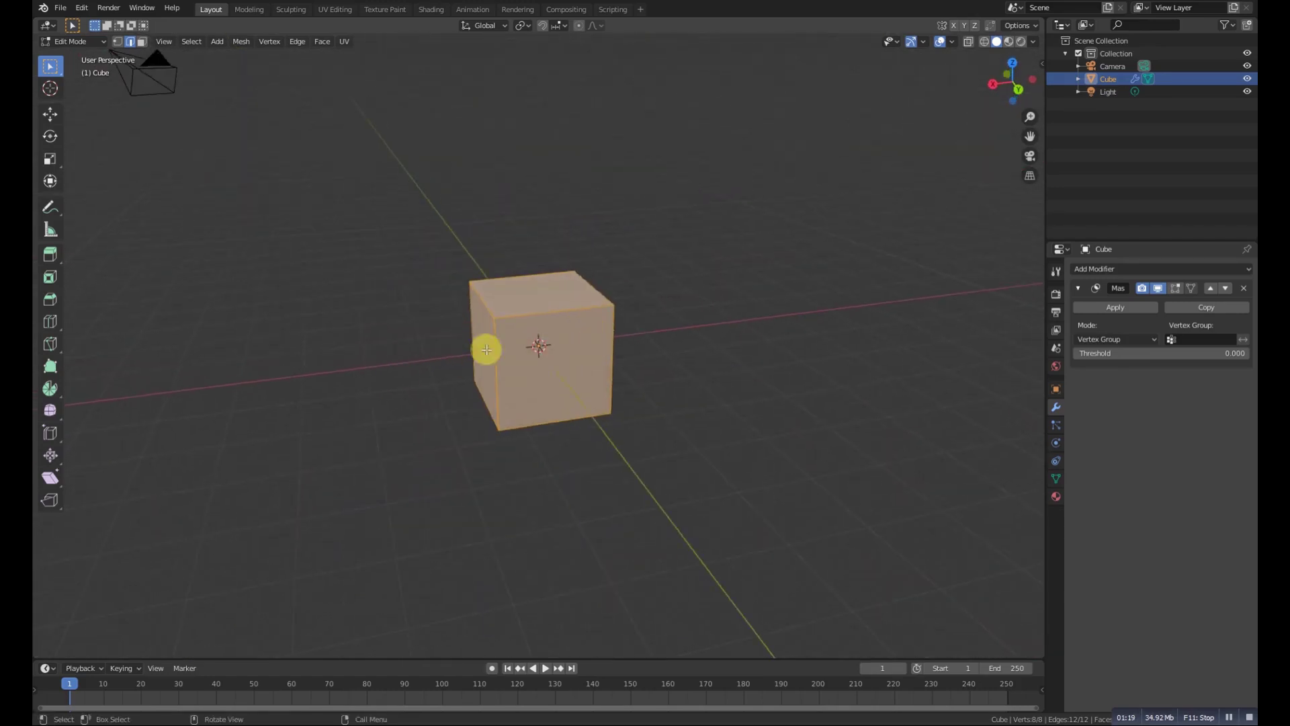
{"action": "left_click", "coordinate": [538, 313]}
{"action": "left_click", "coordinate": [142, 41]}
{"action": "left_click", "coordinate": [575, 376]}
{"action": "mouse_move", "coordinate": [584, 378]}
{"action": "middle_mouse_down"}
{"action": "mouse_move", "coordinate": [623, 317]}
{"action": "mouse_move", "coordinate": [637, 397]}
{"action": "mouse_move", "coordinate": [592, 363]}
{"action": "middle_mouse_up"}
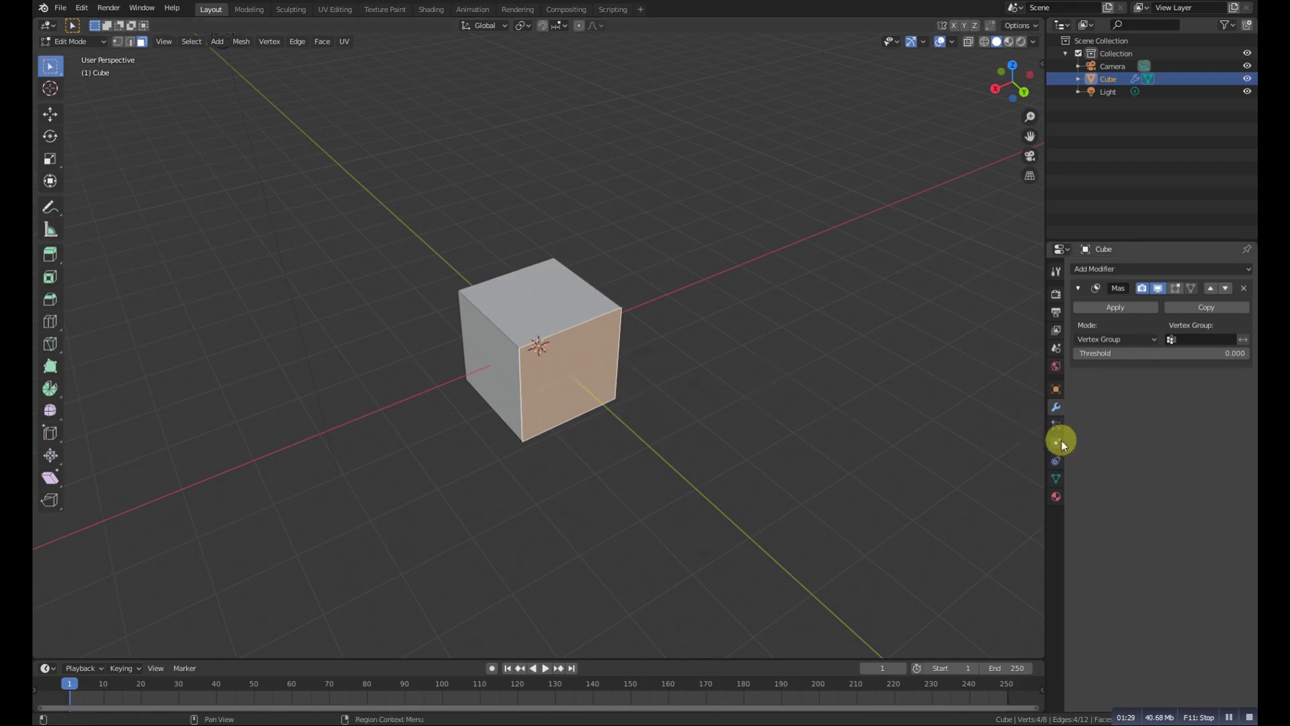
- Create a vertex group on the cube's mesh and assign the selected side face to it
{"action": "left_click", "coordinate": [1057, 478]}
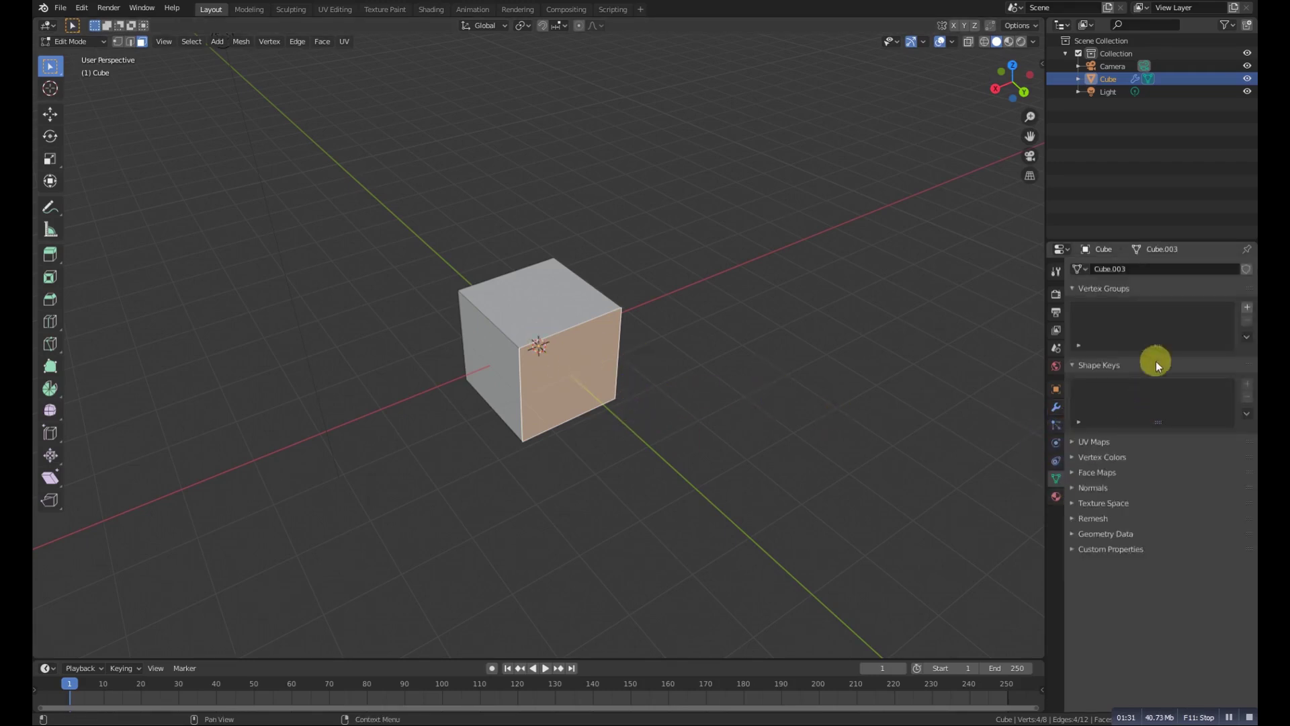
{"action": "left_click", "coordinate": [1247, 308]}
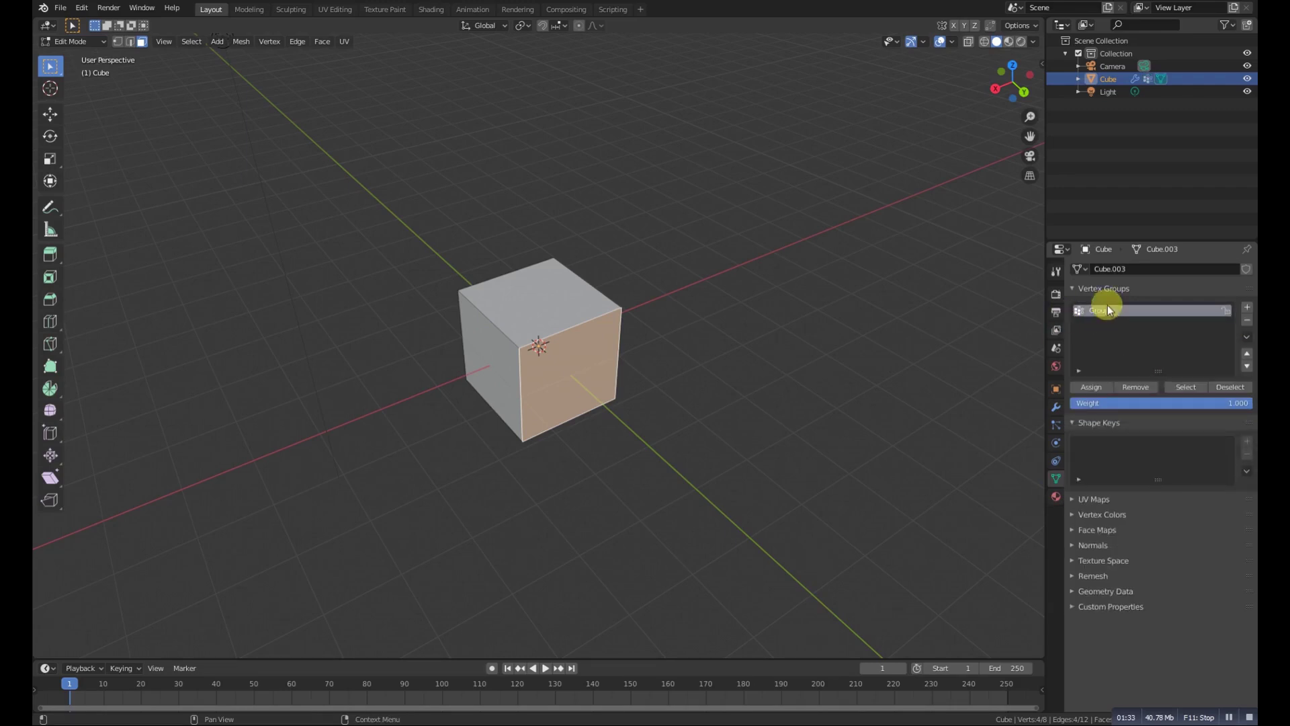
{"action": "left_click", "coordinate": [1091, 387]}
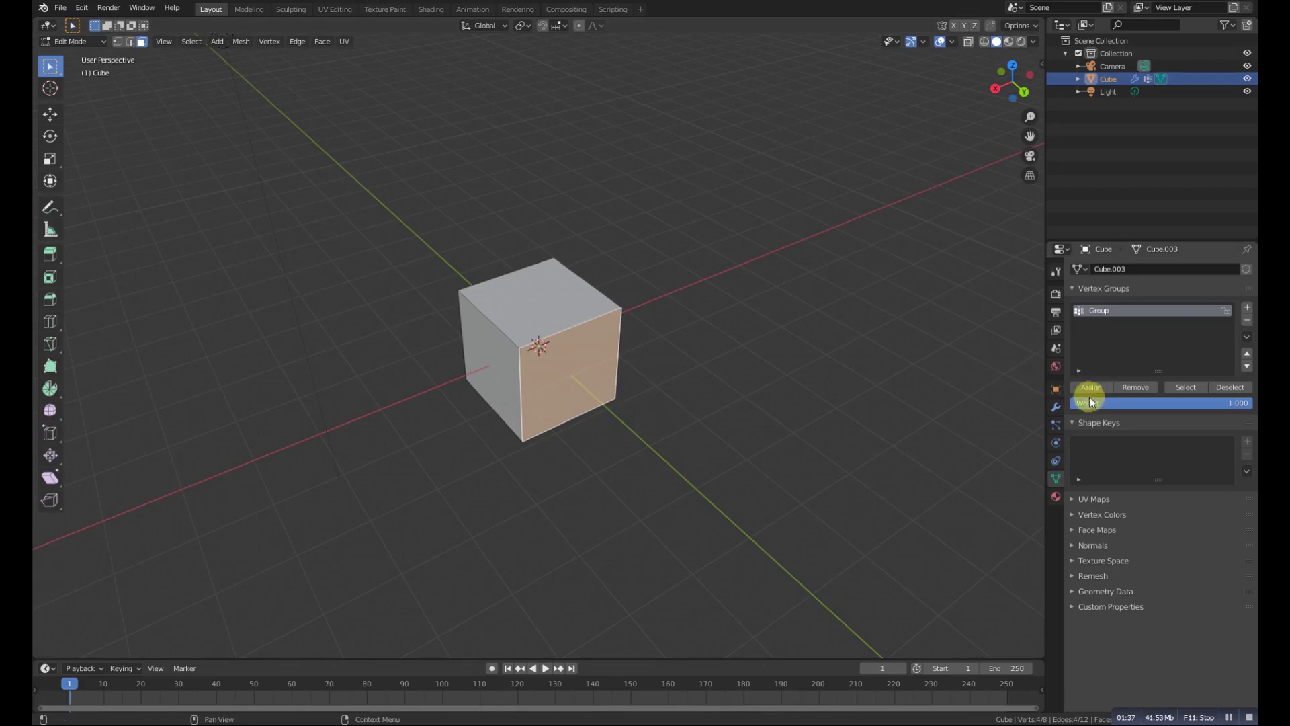
- Set the Mask modifier's vertex group to Group
{"action": "left_click", "coordinate": [1056, 409]}
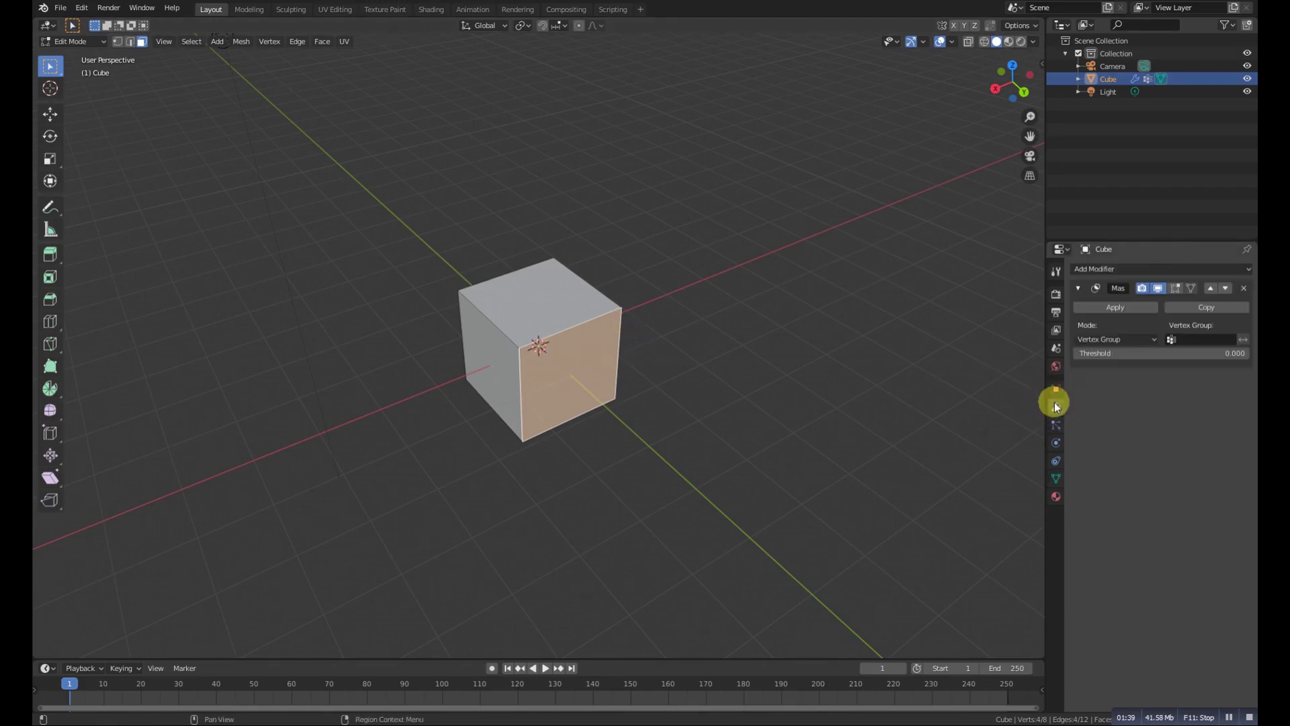
{"action": "left_click", "coordinate": [1180, 340]}
{"action": "left_click", "coordinate": [1139, 358]}
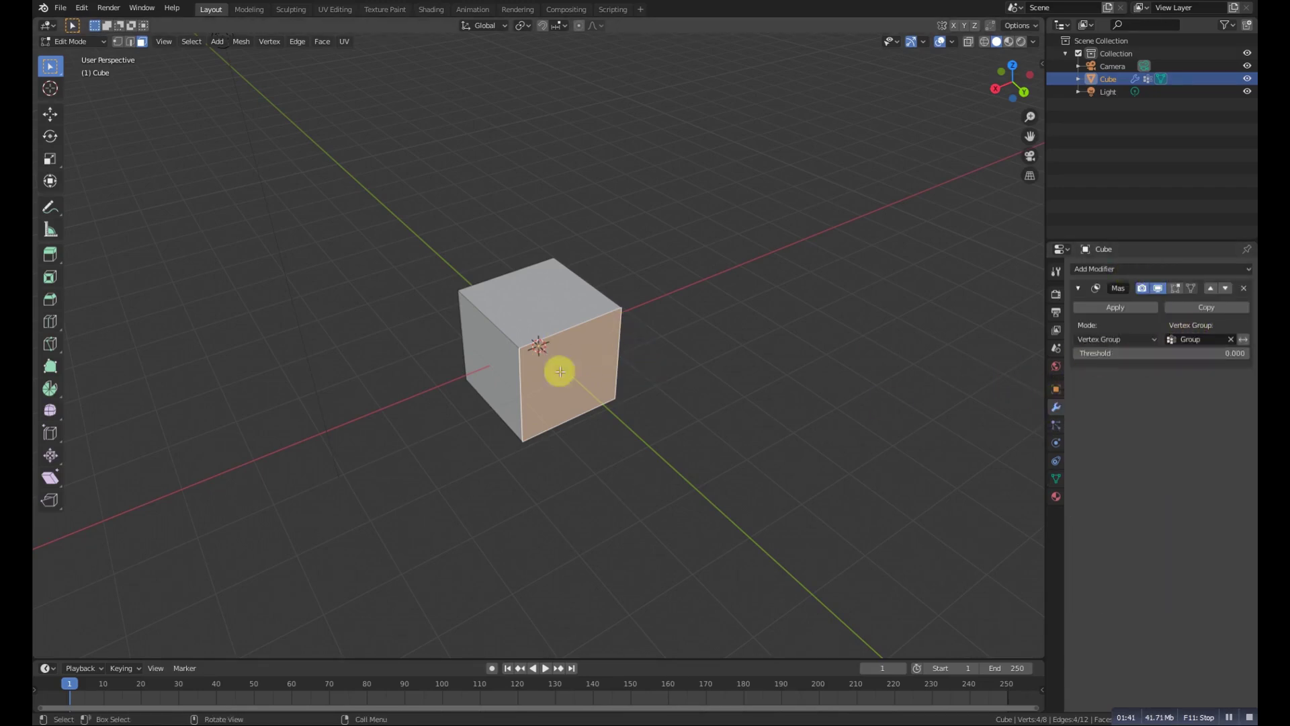
- Return to Object Mode and invert the Mask modifier's vertex group influence
{"action": "left_click", "coordinate": [100, 42]}
{"action": "left_click", "coordinate": [101, 56]}
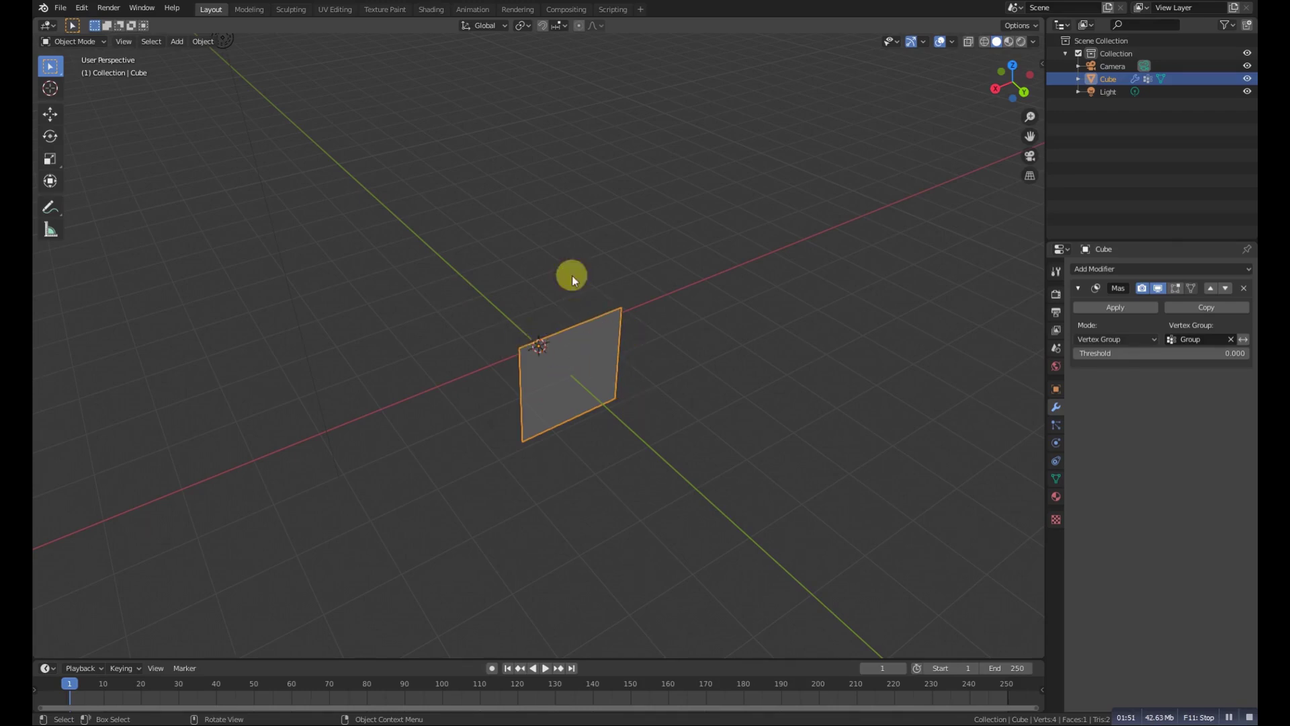
{"action": "left_click", "coordinate": [1244, 339]}
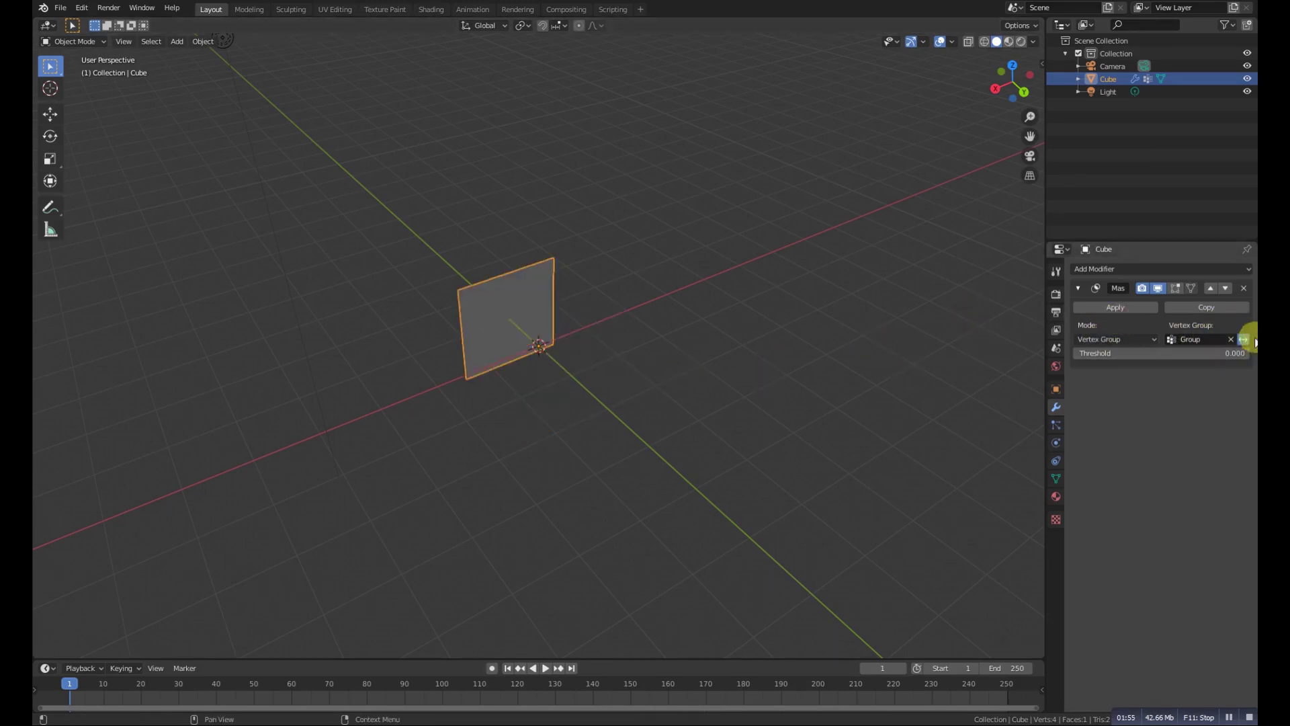
{"action": "middle_click_drag", "start_coordinate": [553, 340], "coordinate": [584, 329]}
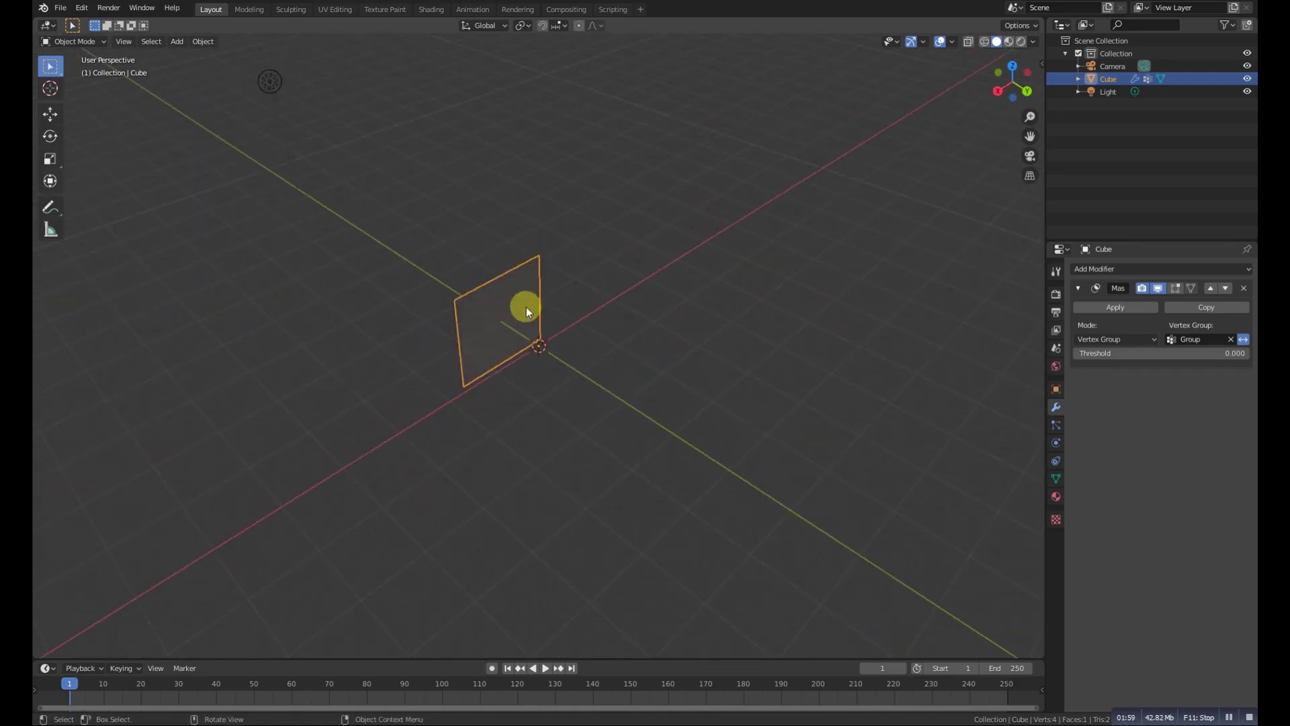
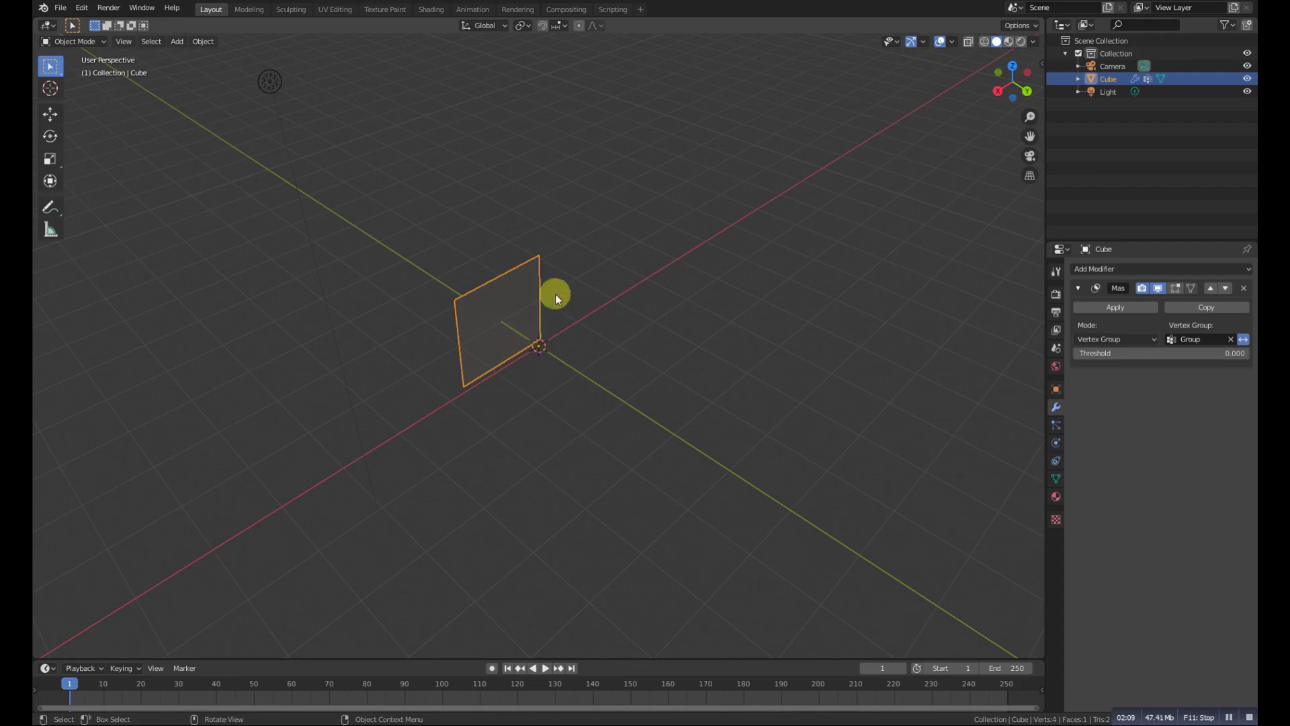
- Remove the Mask modifier from the cube
{"action": "left_click", "coordinate": [1244, 289]}
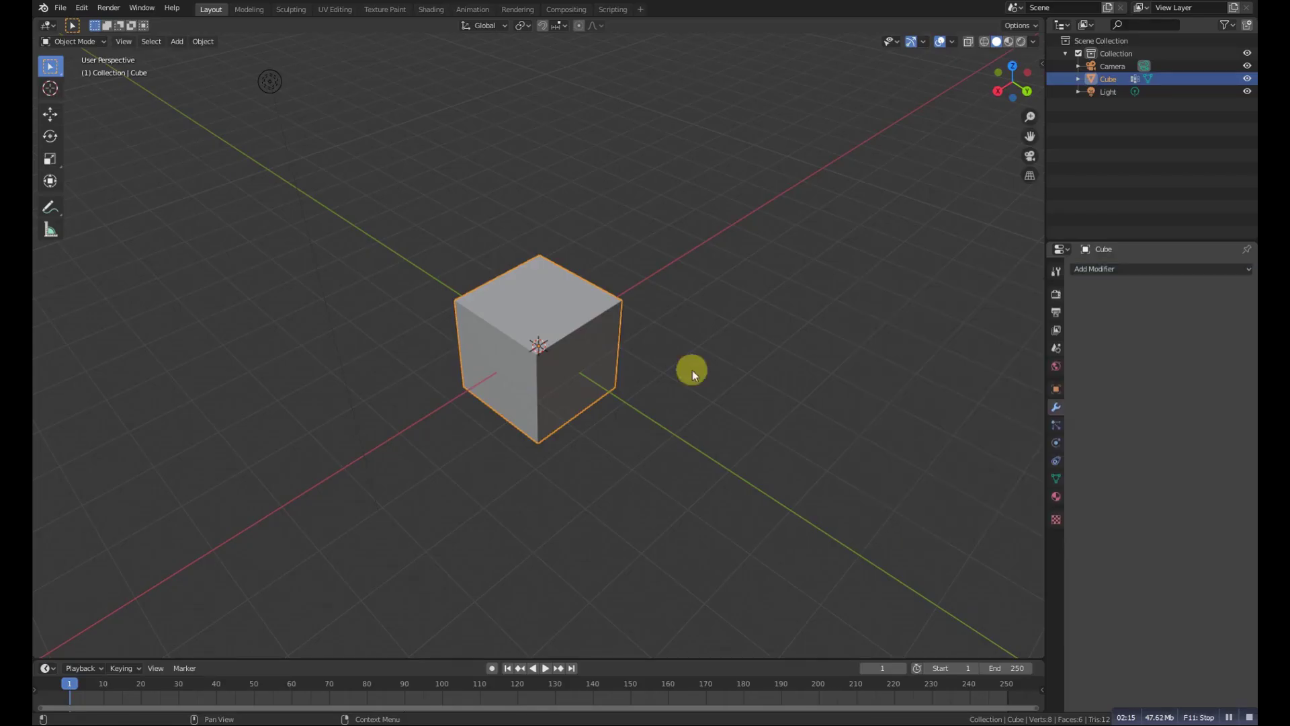
{"action": "middle_click_drag", "start_coordinate": [553, 321], "coordinate": [552, 350]}
{"action": "scroll", "coordinate": [537, 352], "scroll_direction": "down", "scroll_amount": 5}
{"action": "scroll", "coordinate": [558, 350], "scroll_direction": "up", "scroll_amount": 5}
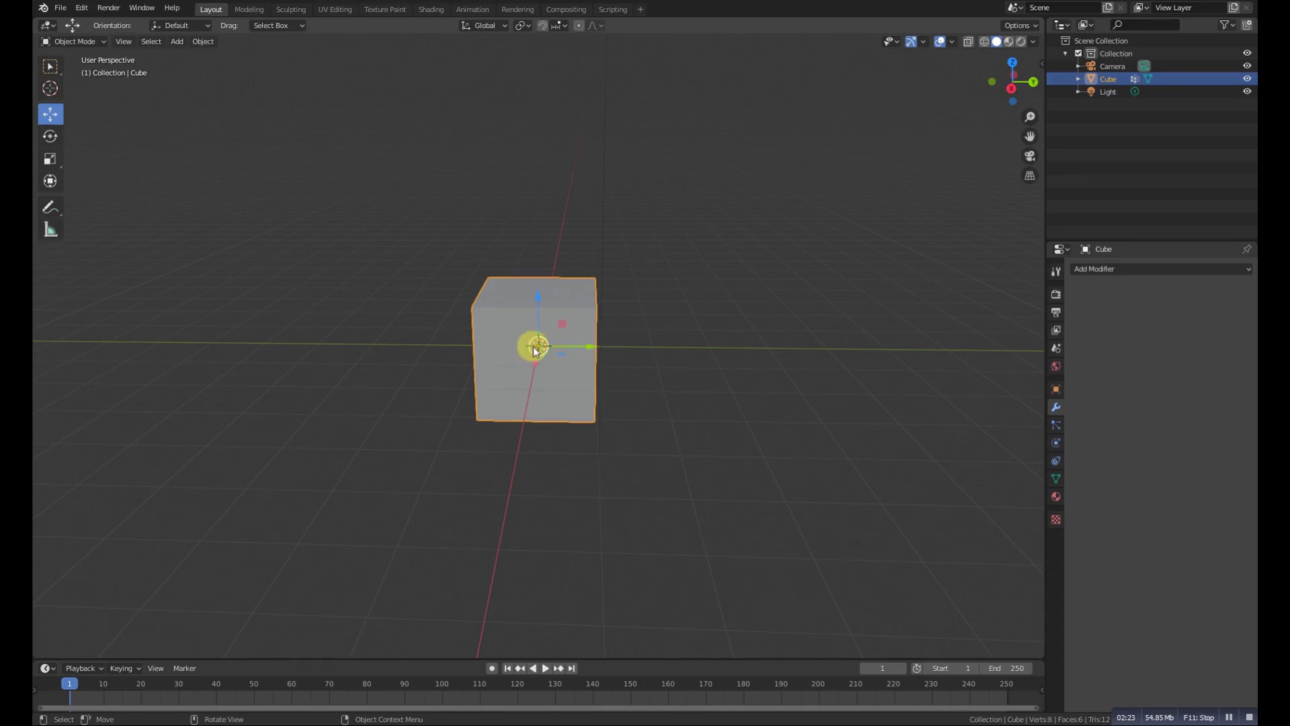
- In Edit Mode, select the cube's whole mesh and move it along positive Y clear of its origin, then return to Object Mode
{"action": "key", "text": "Tab"}
{"action": "key", "text": "a"}
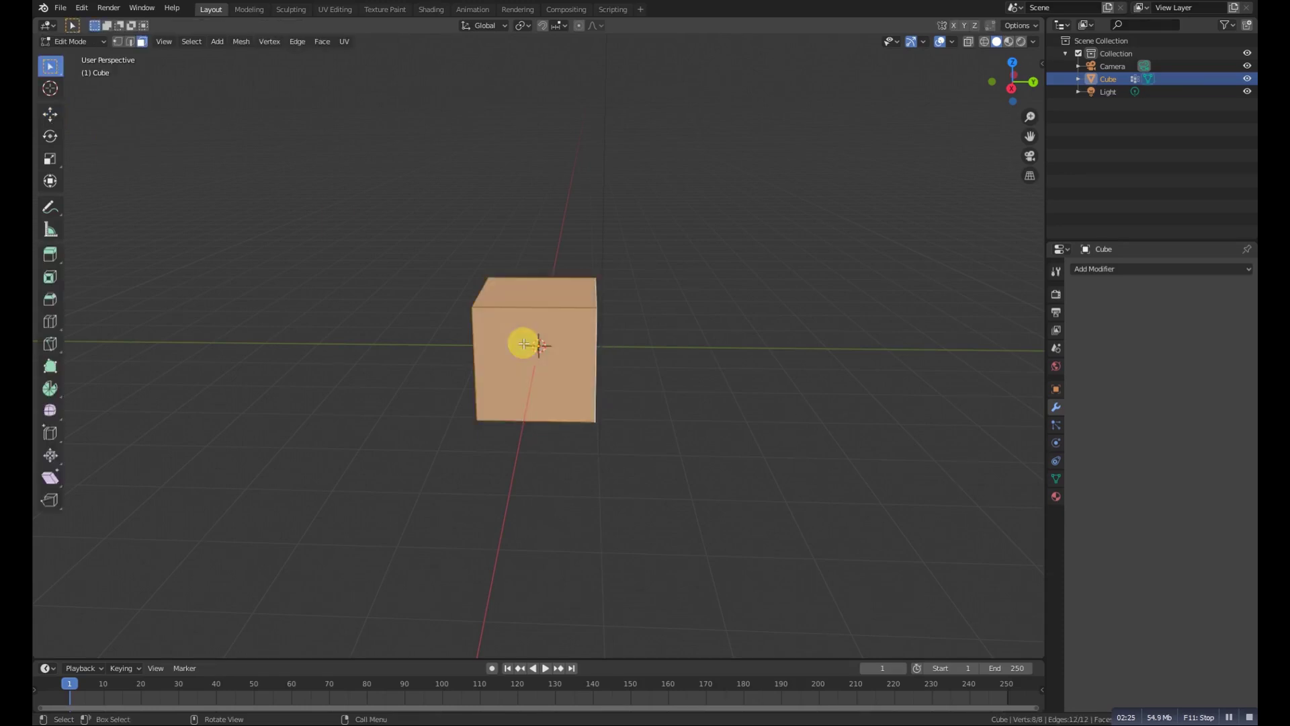
{"action": "left_click", "coordinate": [49, 114]}
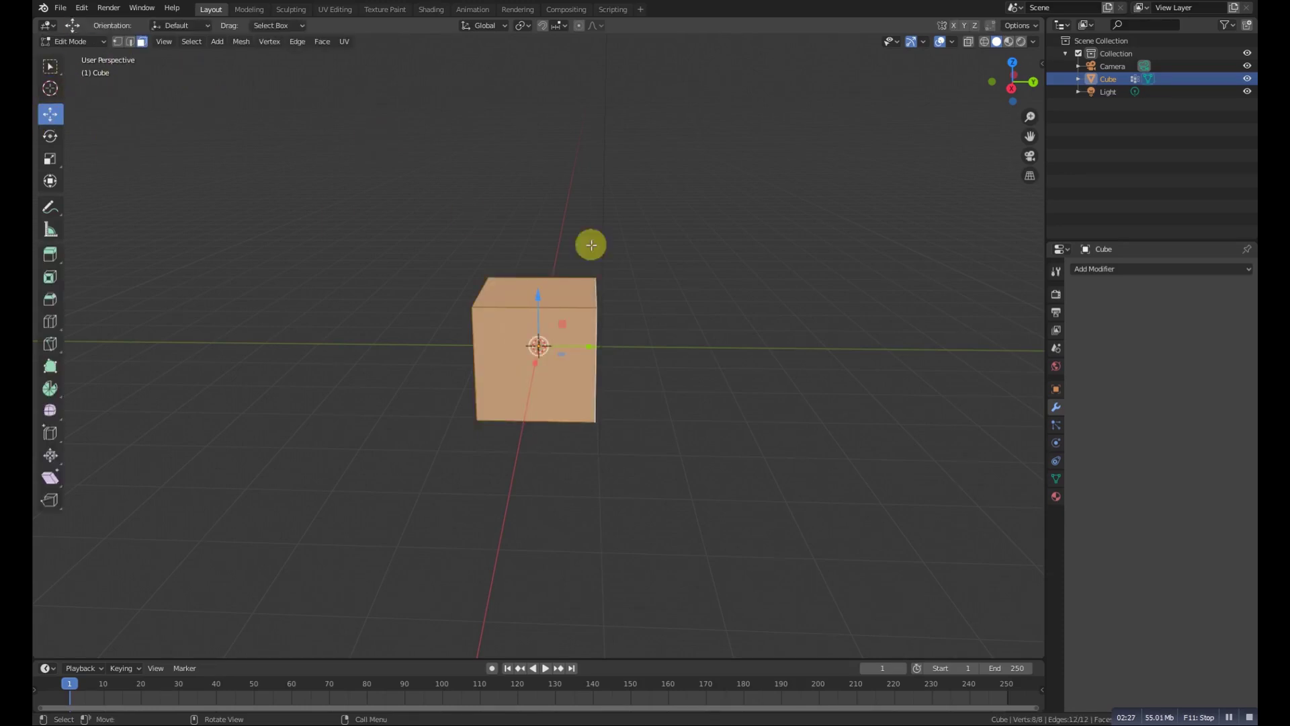
{"action": "left_click_drag", "start_coordinate": [578, 345], "coordinate": [811, 328]}
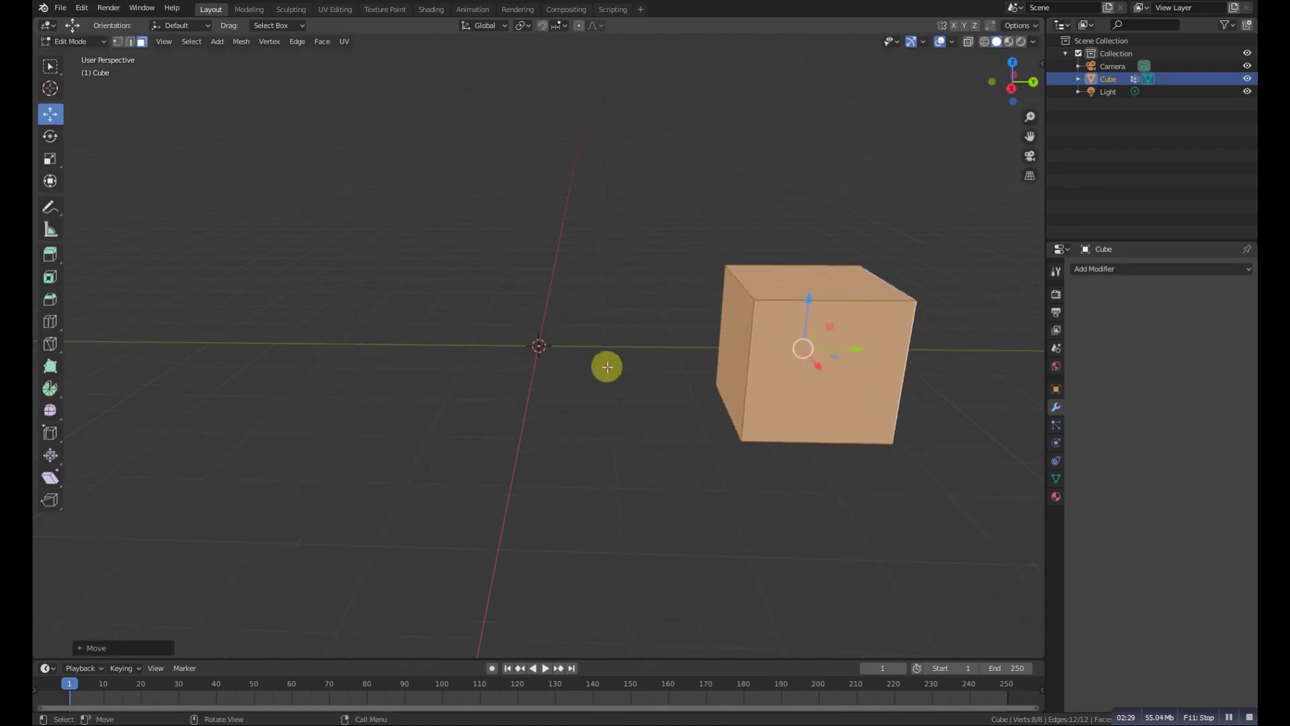
{"action": "middle_click_drag", "start_coordinate": [606, 366], "coordinate": [628, 368]}
{"action": "key", "text": "ctrl+z"}
{"action": "key", "text": "ctrl+z"}
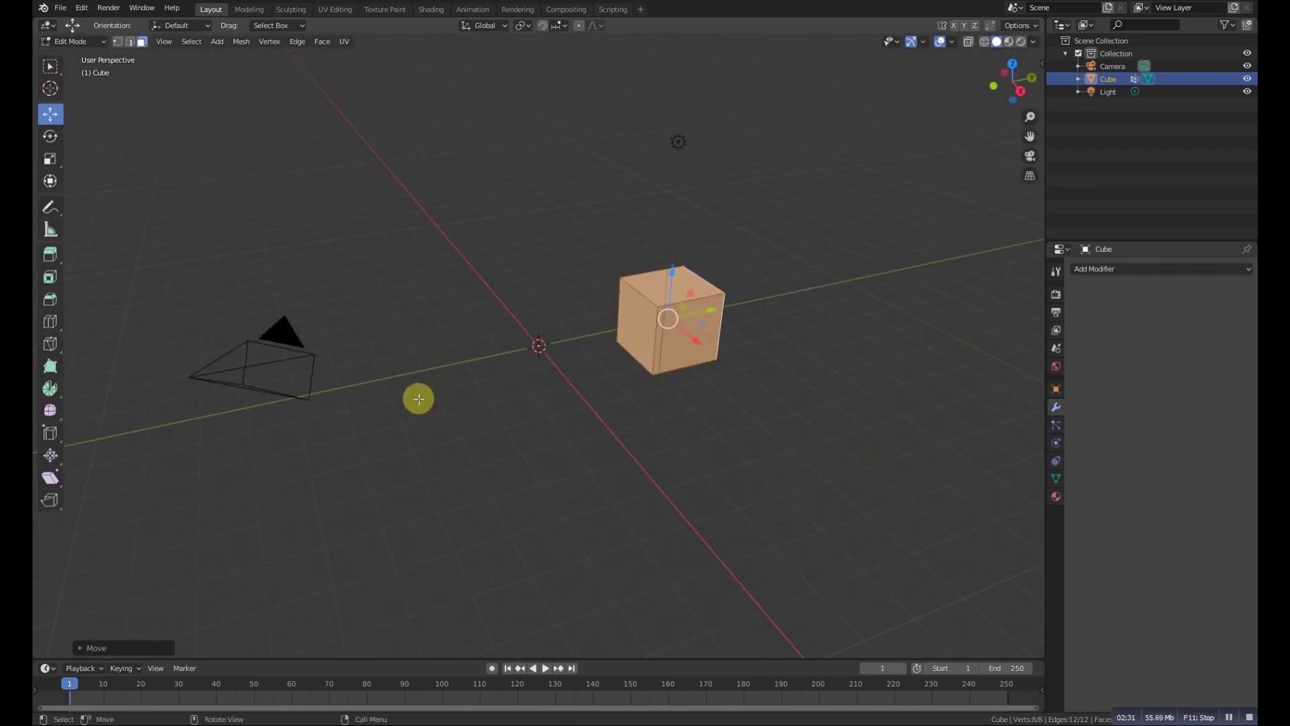
{"action": "middle_click_drag", "start_coordinate": [659, 352], "coordinate": [571, 351]}
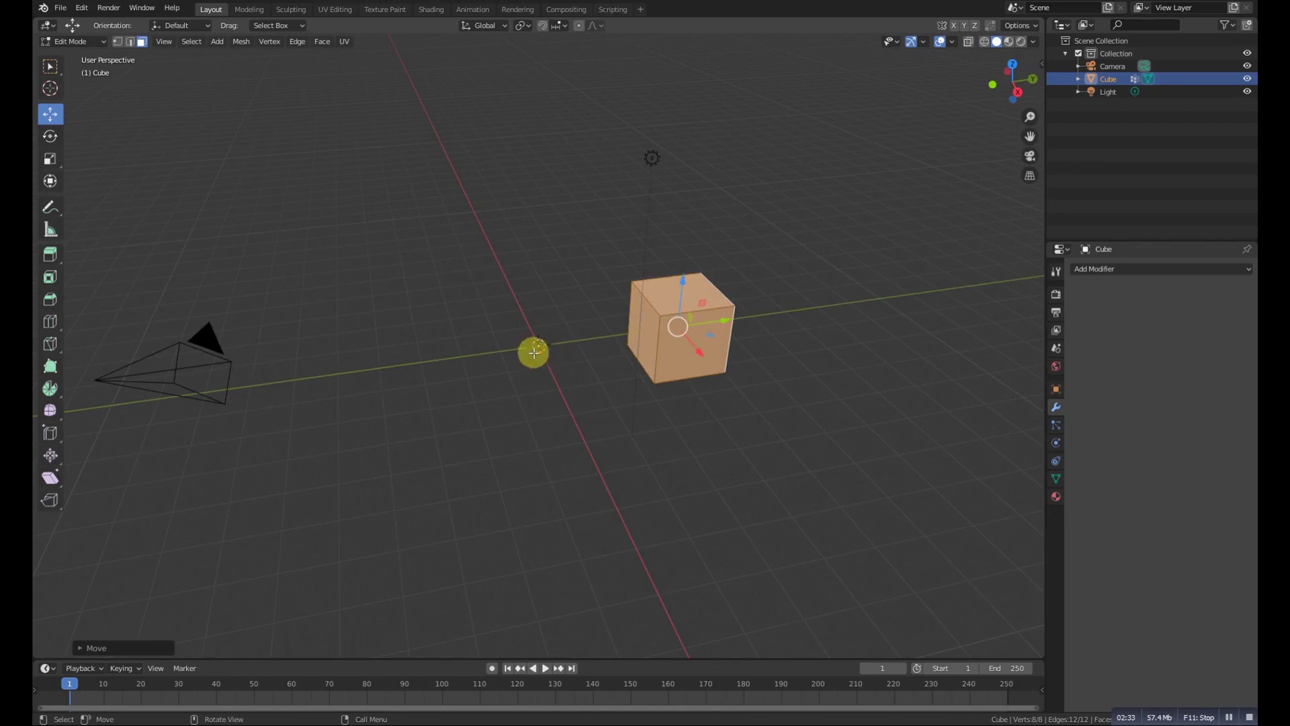
{"action": "left_click", "coordinate": [81, 41]}
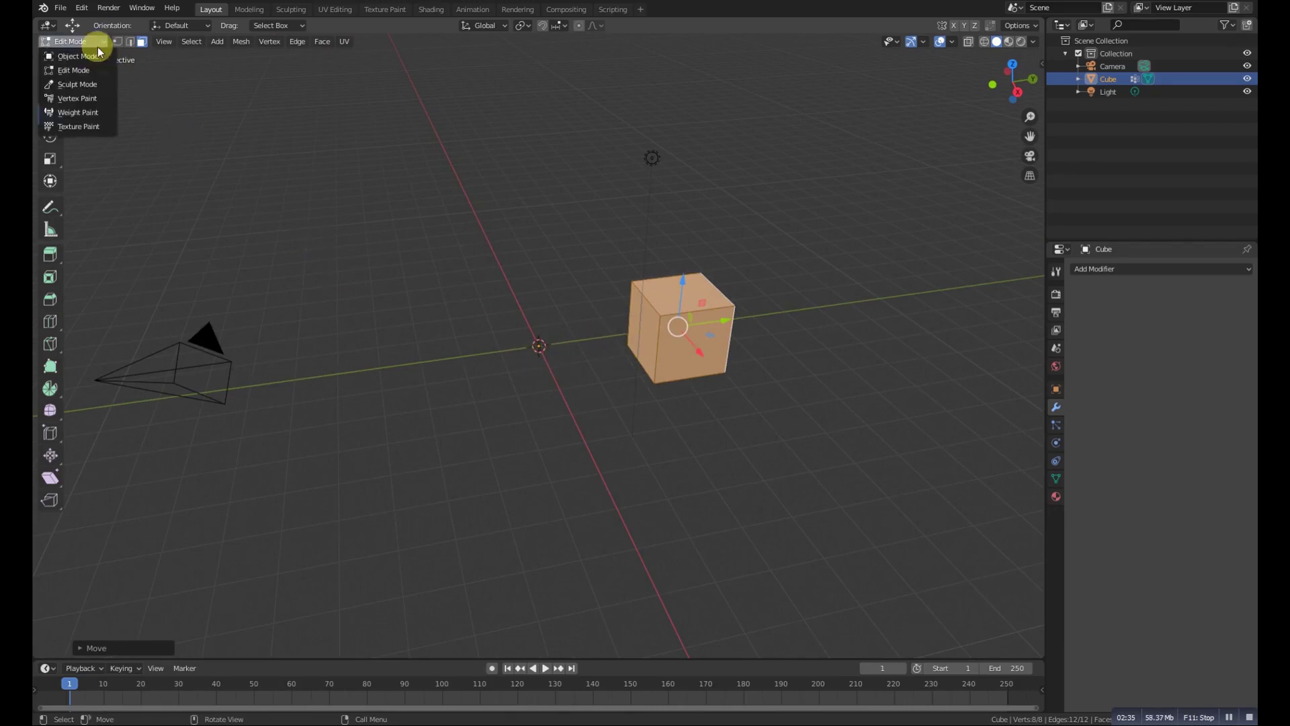
{"action": "left_click", "coordinate": [101, 60]}
{"action": "left_click", "coordinate": [1136, 269]}
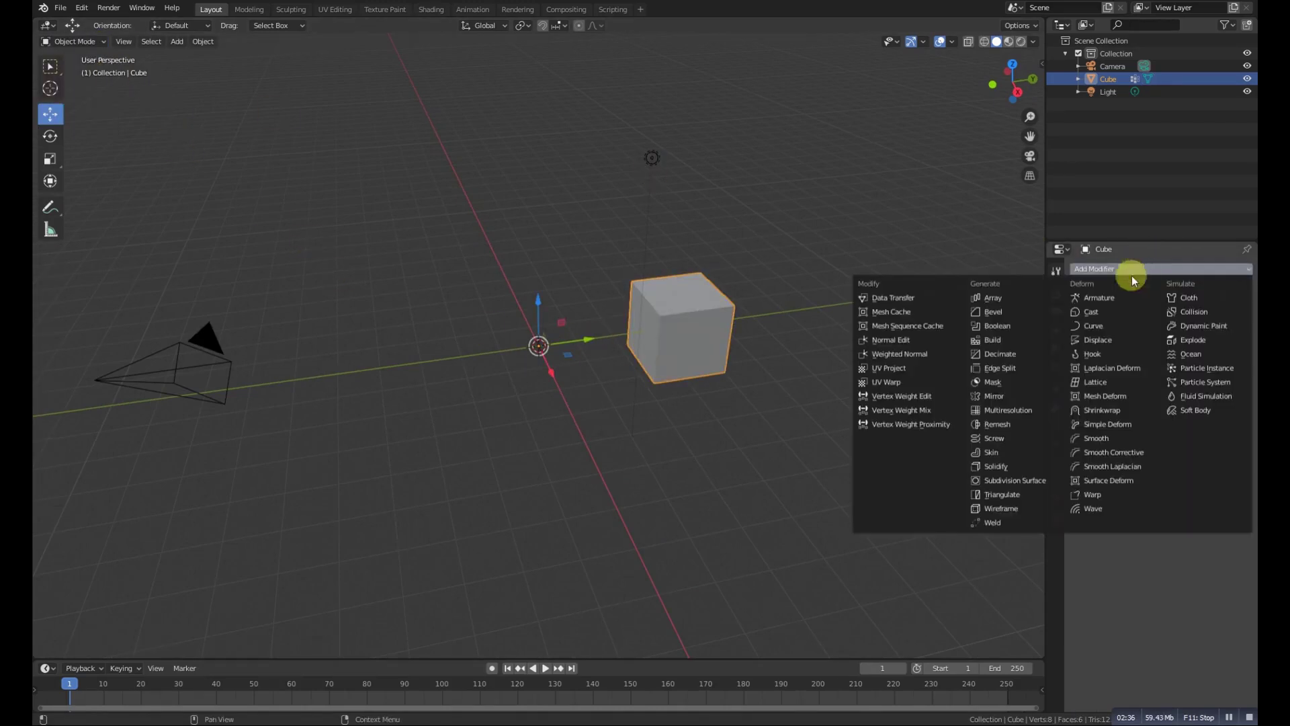
{"action": "left_click", "coordinate": [1008, 398]}
{"action": "middle_click_drag", "start_coordinate": [651, 397], "coordinate": [639, 386]}
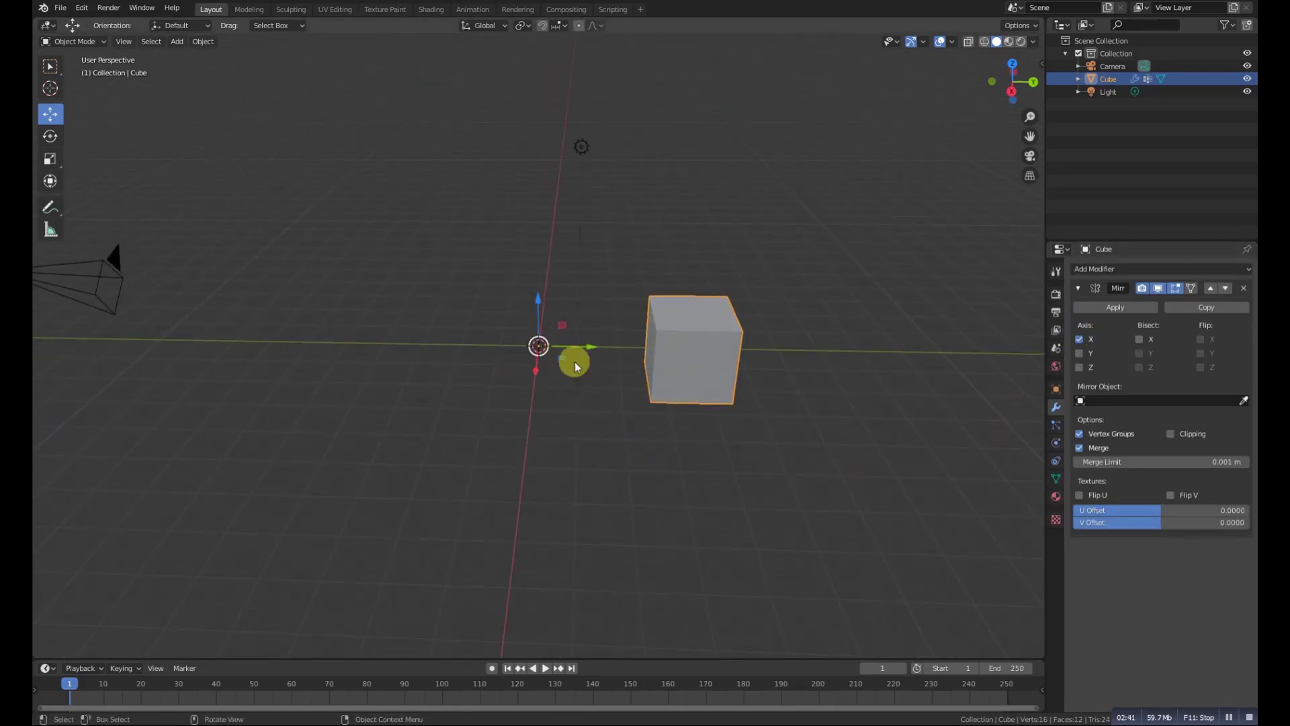
{"action": "left_click", "coordinate": [1244, 287]}
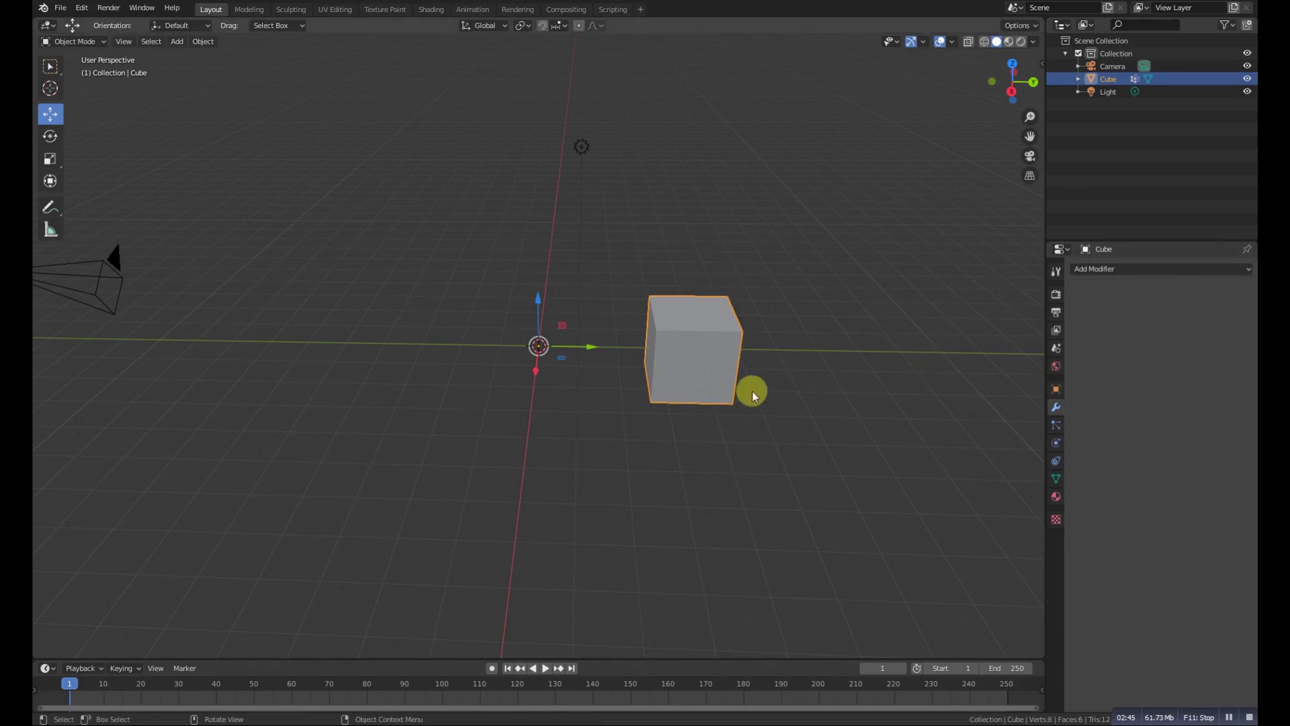
- Apply all transforms to the cube and add a Mirror modifier to it
{"action": "key", "text": "ctrl+a"}
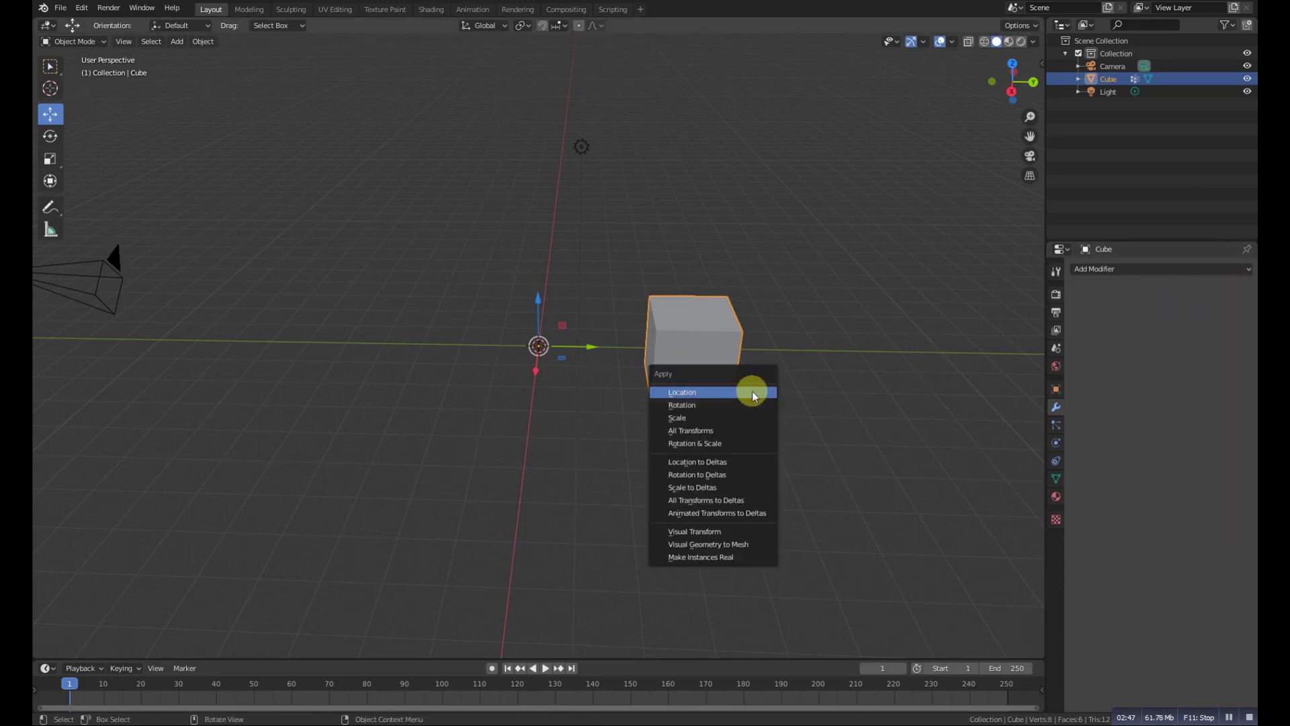
{"action": "left_click", "coordinate": [724, 430]}
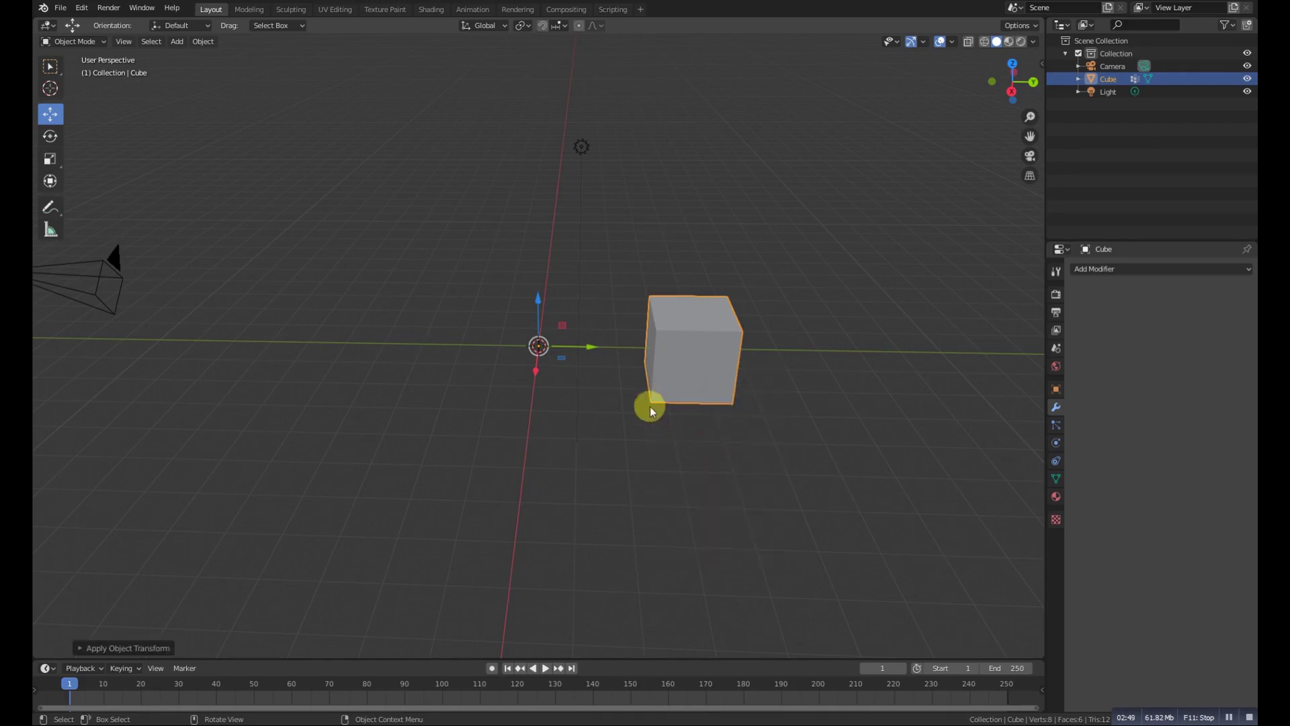
{"action": "left_click", "coordinate": [1115, 269]}
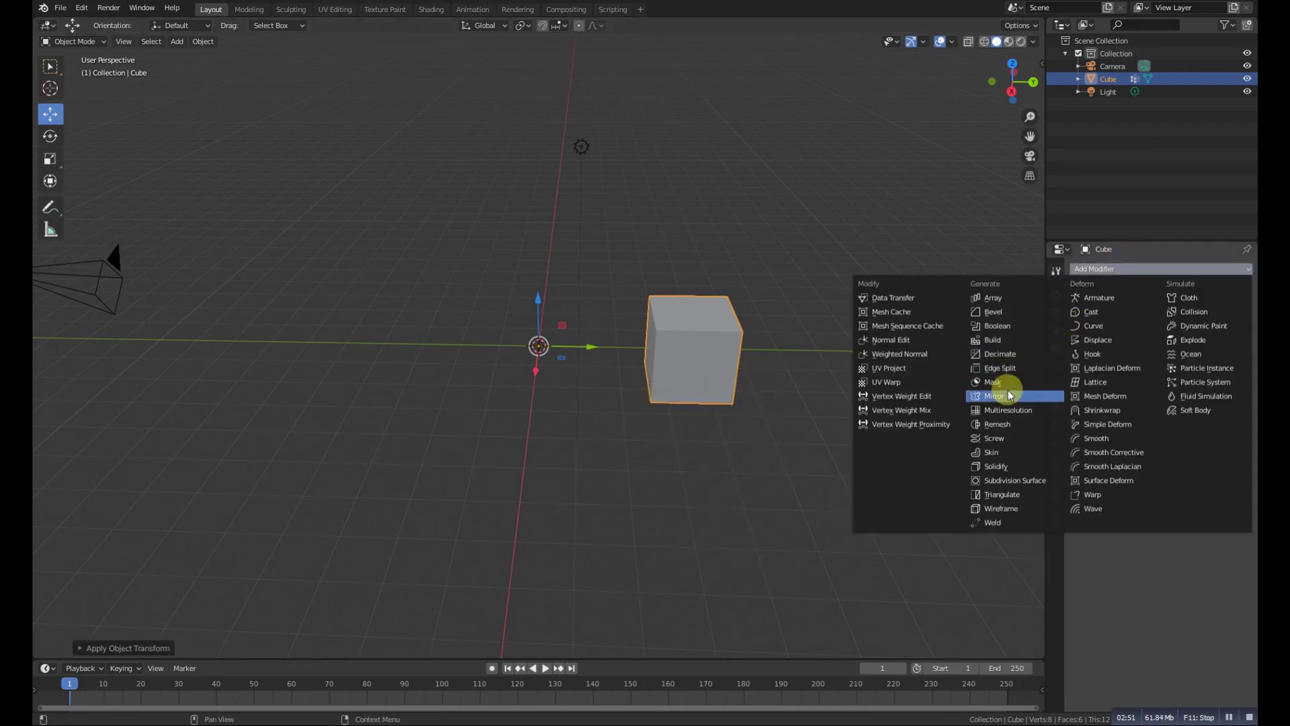
{"action": "left_click", "coordinate": [994, 396]}
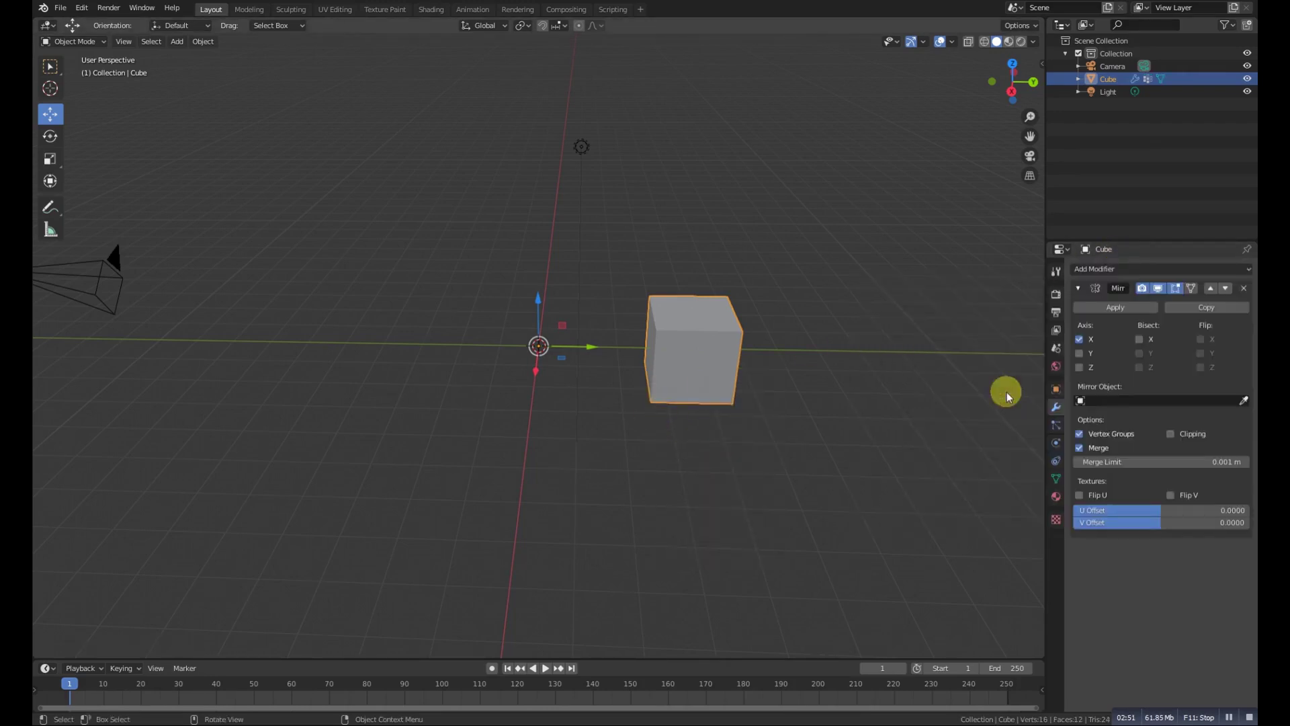
- Set the Mirror modifier to mirror the cube on the Y axis instead of X
{"action": "left_click", "coordinate": [1079, 340]}
{"action": "left_click", "coordinate": [1079, 352]}
{"action": "middle_click_drag", "start_coordinate": [607, 363], "coordinate": [575, 356]}
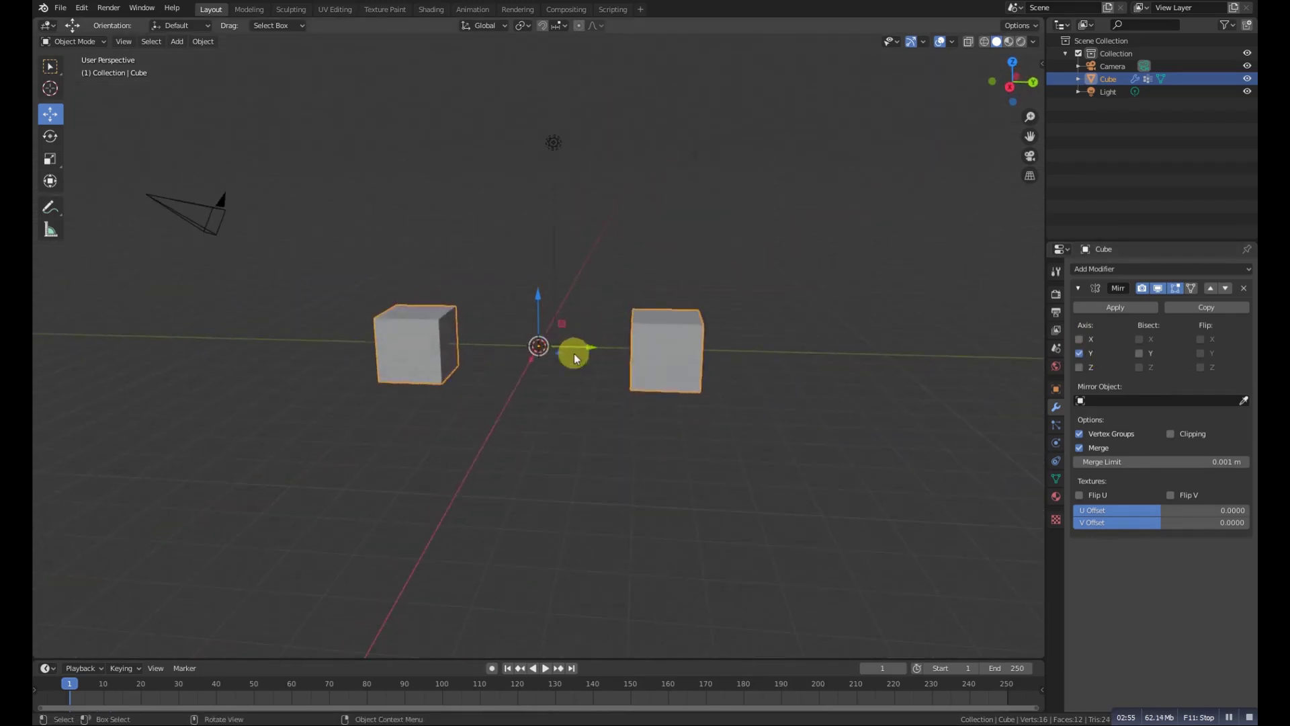
{"action": "middle_click_drag", "start_coordinate": [453, 353], "coordinate": [676, 324]}
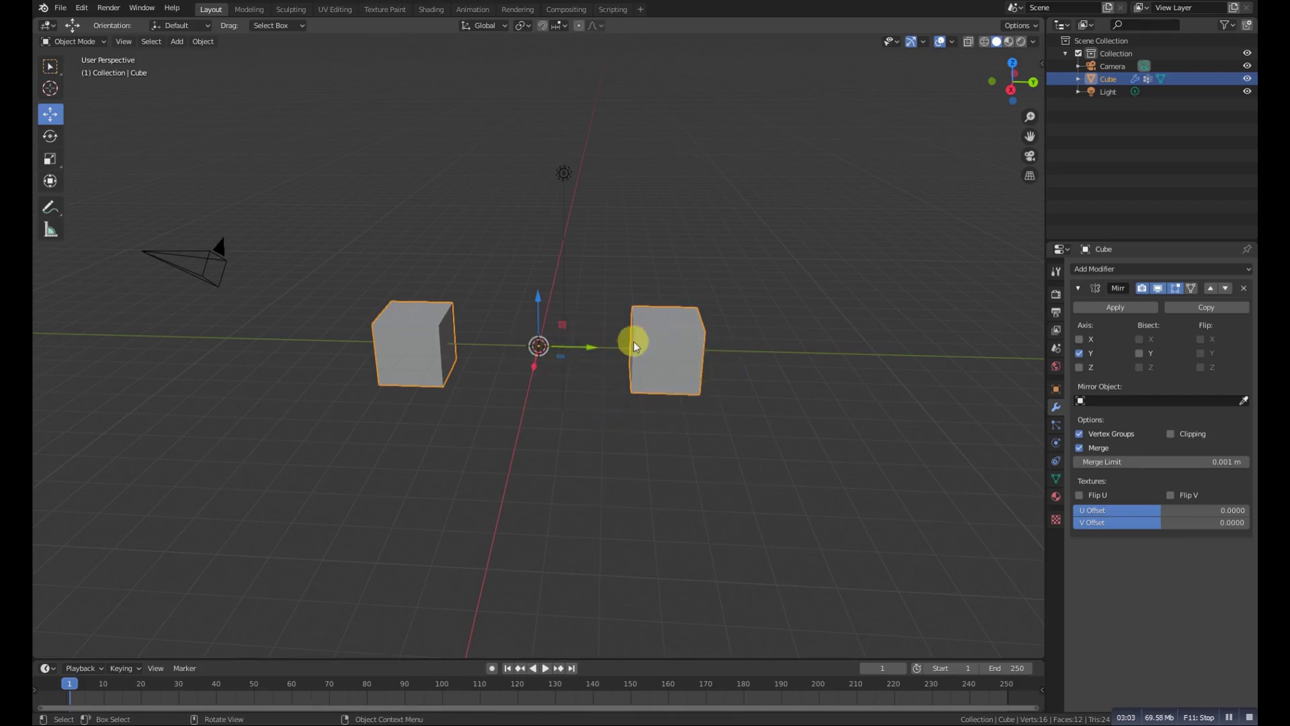
{"action": "middle_click_drag", "start_coordinate": [692, 347], "coordinate": [683, 326]}
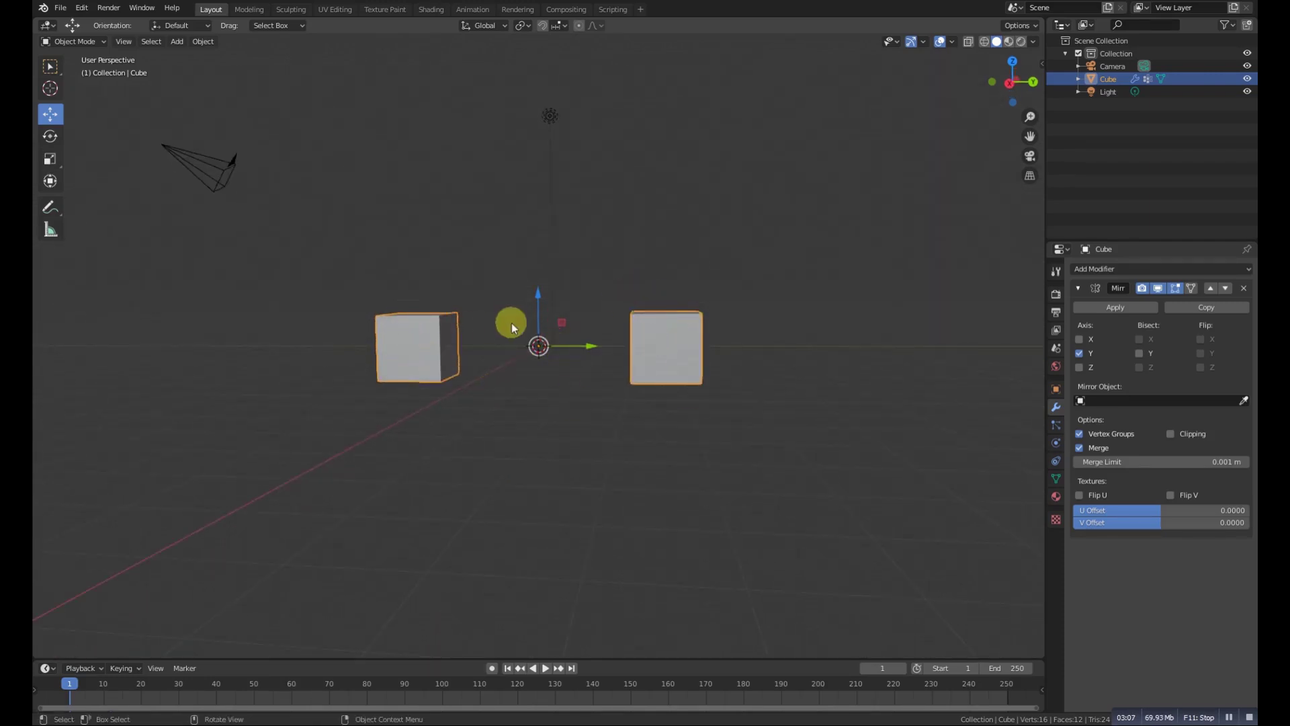
{"action": "middle_click_drag", "start_coordinate": [510, 324], "coordinate": [611, 372]}
{"action": "scroll", "coordinate": [610, 373], "scroll_direction": "up", "scroll_amount": 2}
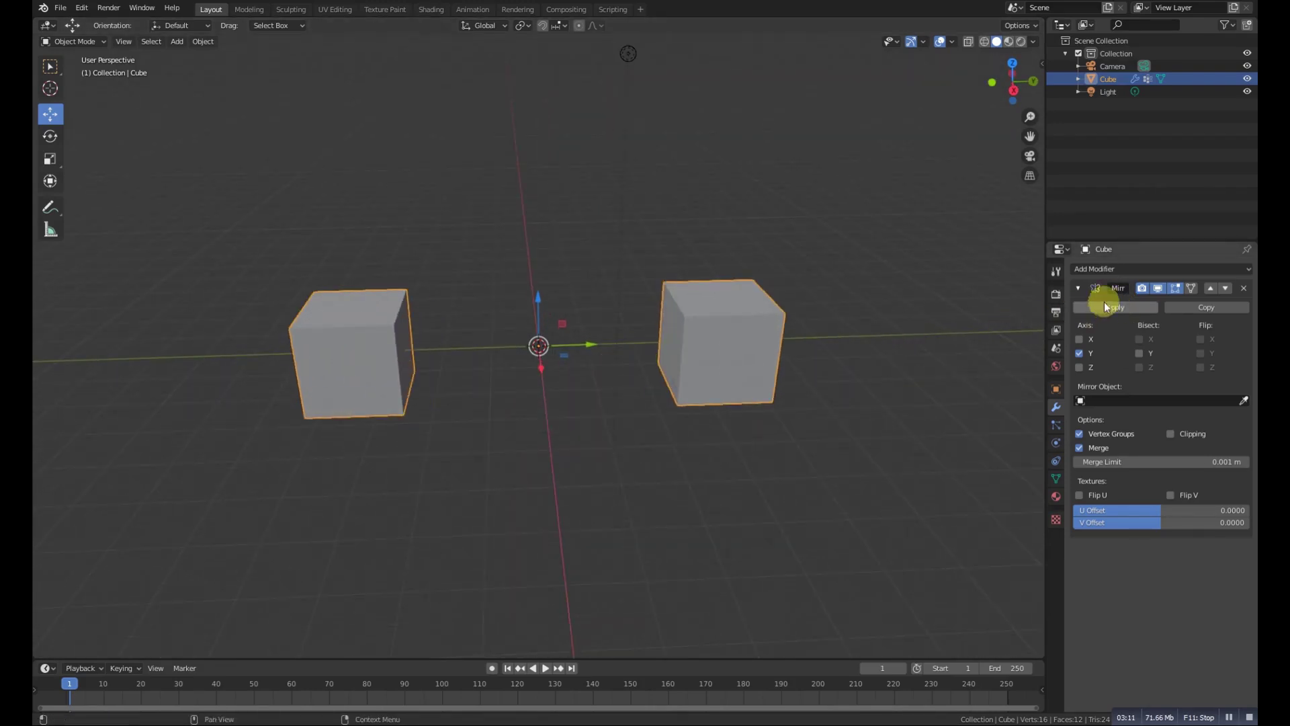
- Replace the cube's Mirror modifier with a Multiresolution modifier
{"action": "left_click", "coordinate": [1244, 288]}
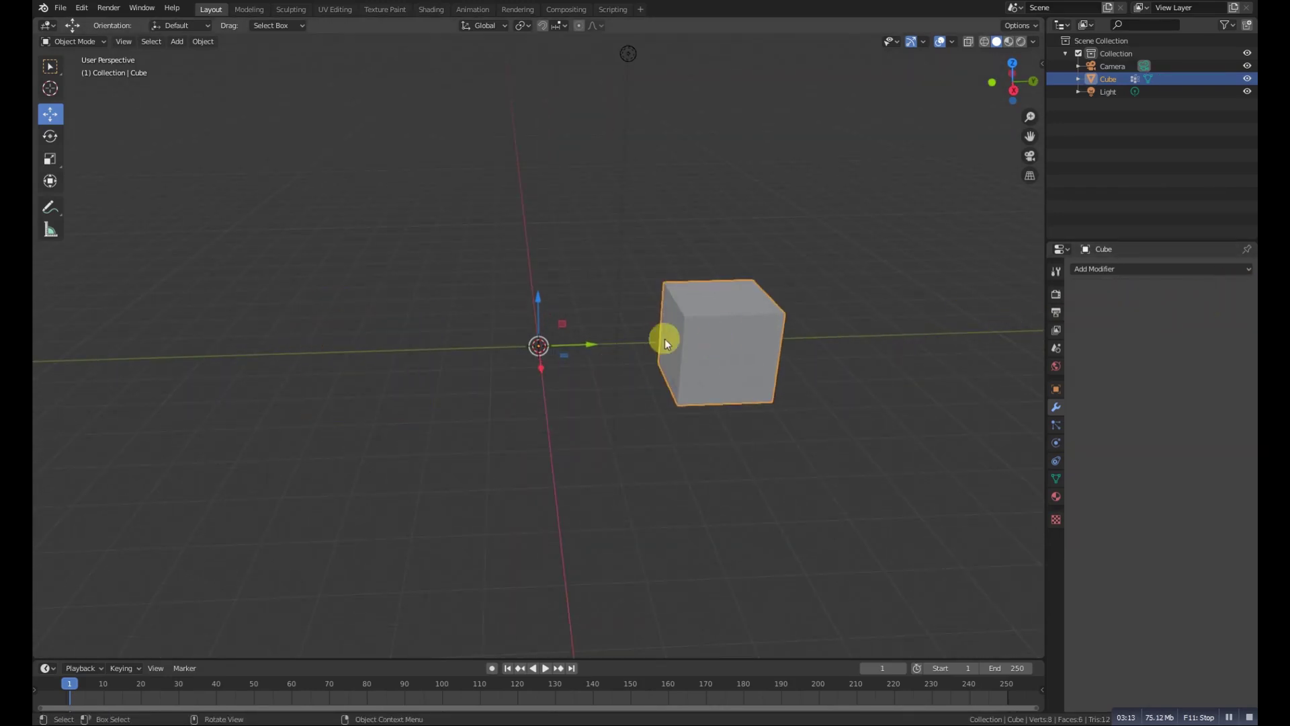
{"action": "right_click", "coordinate": [707, 320]}
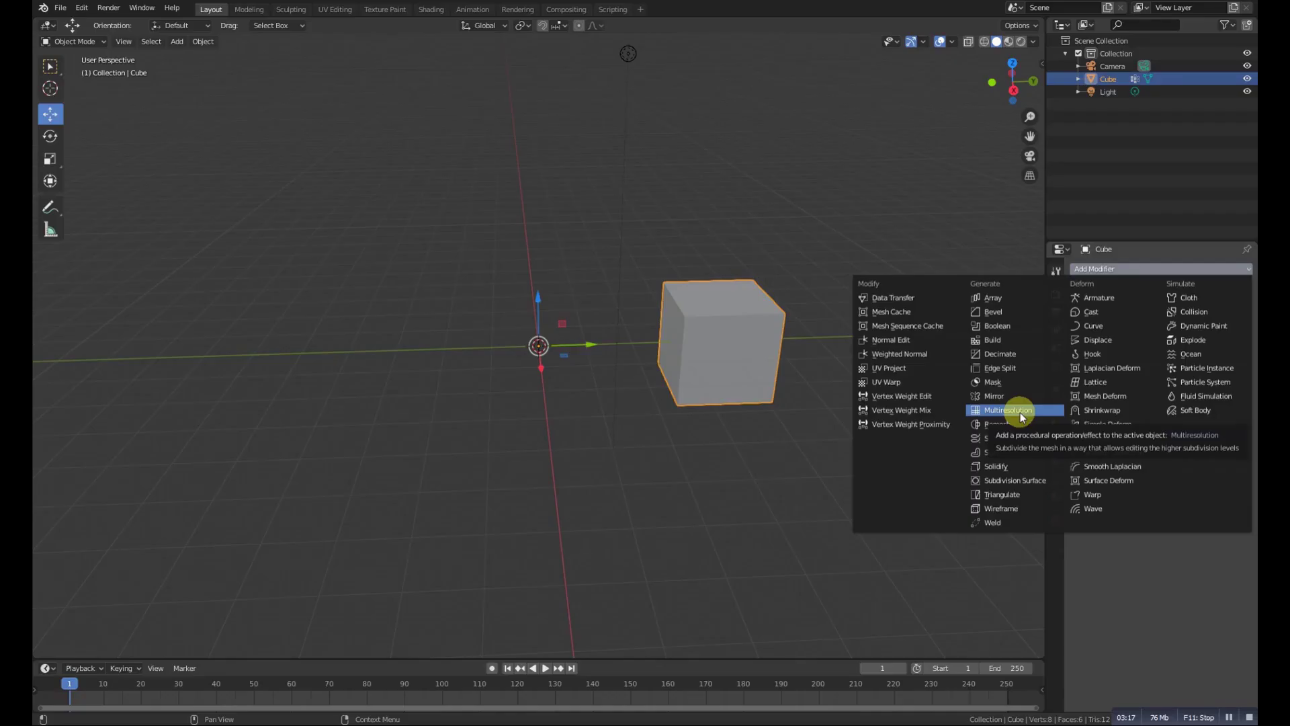
{"action": "left_click", "coordinate": [1020, 413]}
{"action": "middle_click_drag", "start_coordinate": [659, 371], "coordinate": [600, 372]}
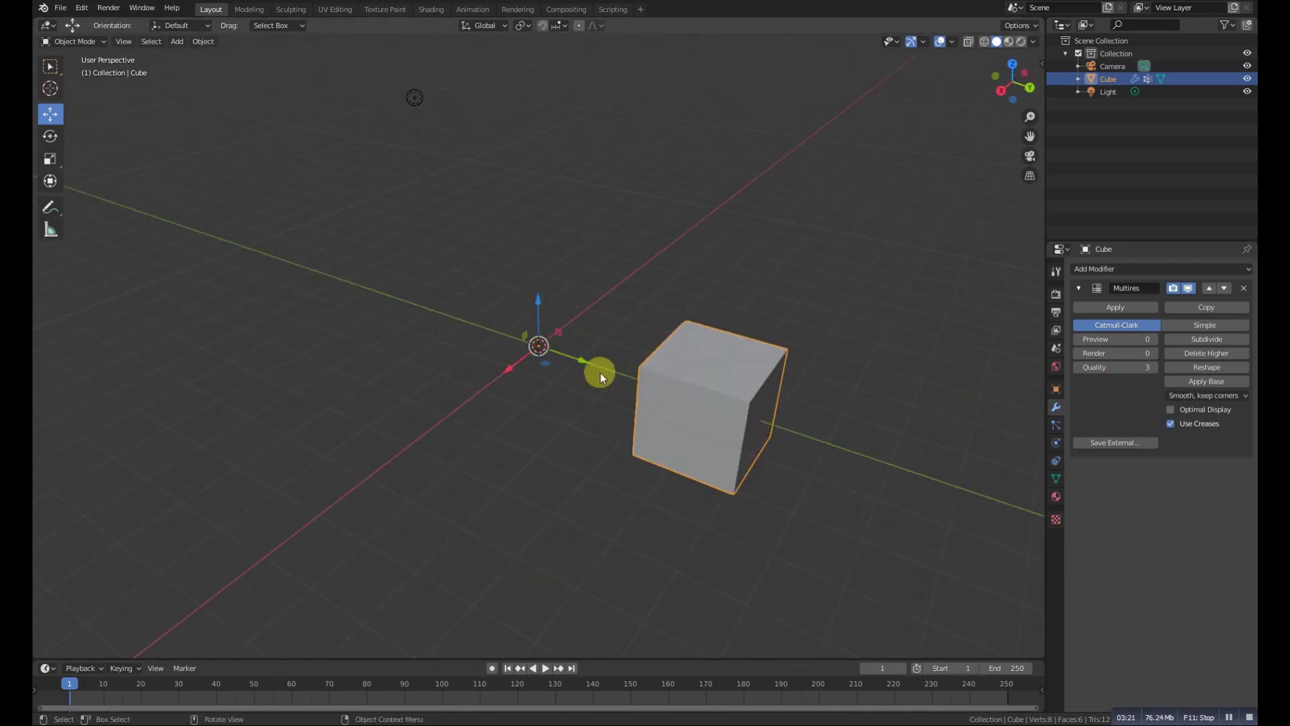
- In Edit Mode, move the whole cube mesh back to its origin and return to Object Mode
{"action": "key", "text": "Tab"}
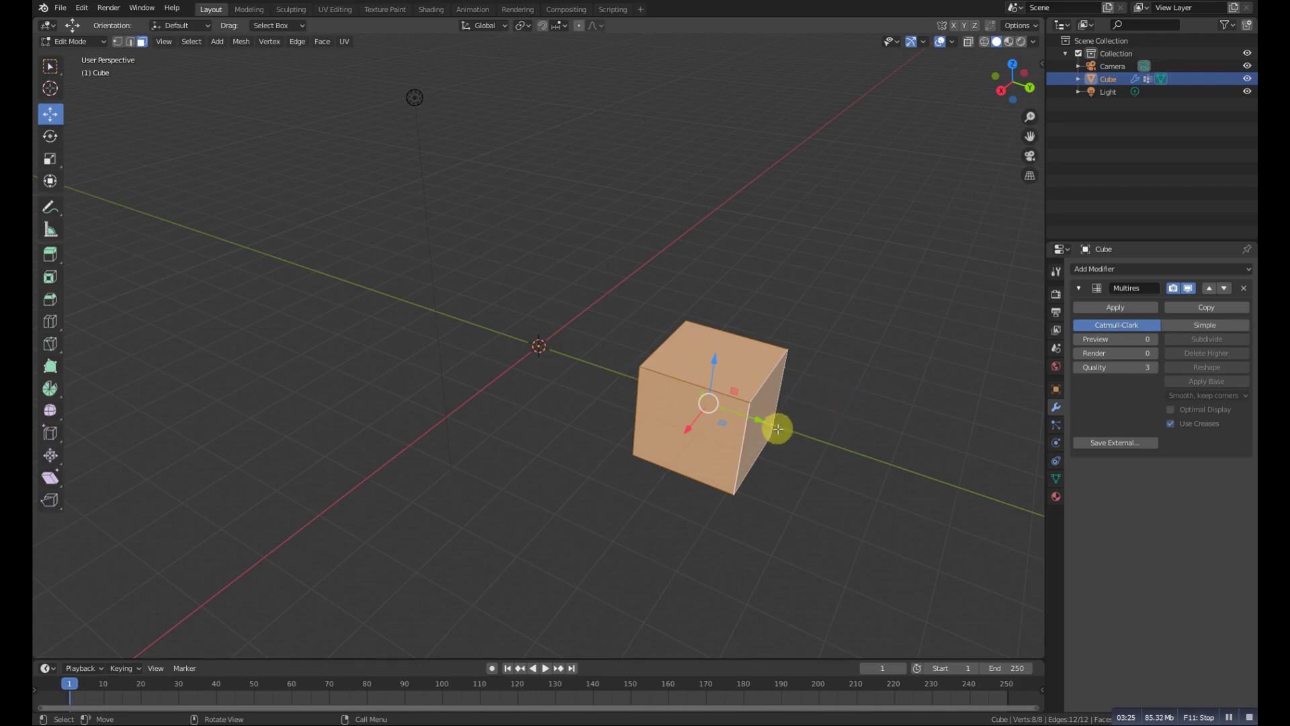
{"action": "key", "text": "g"}
{"action": "left_click", "coordinate": [586, 377]}
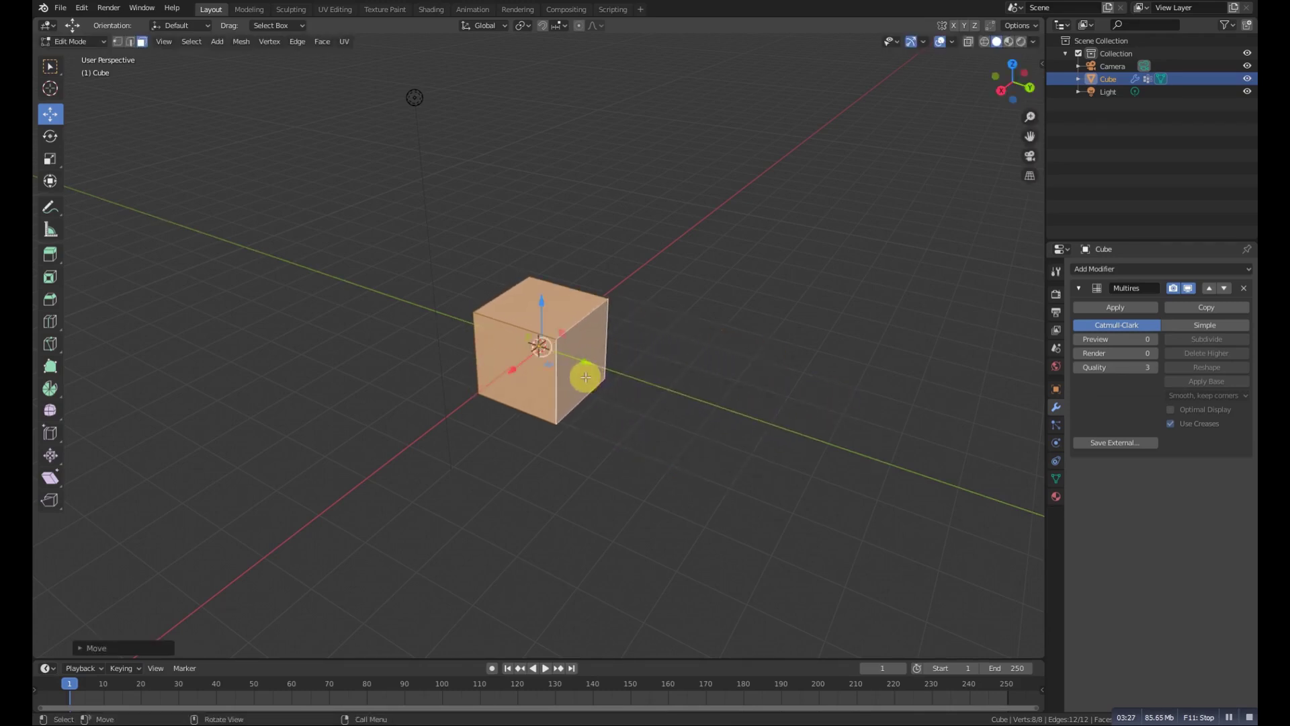
{"action": "key", "text": "Tab"}
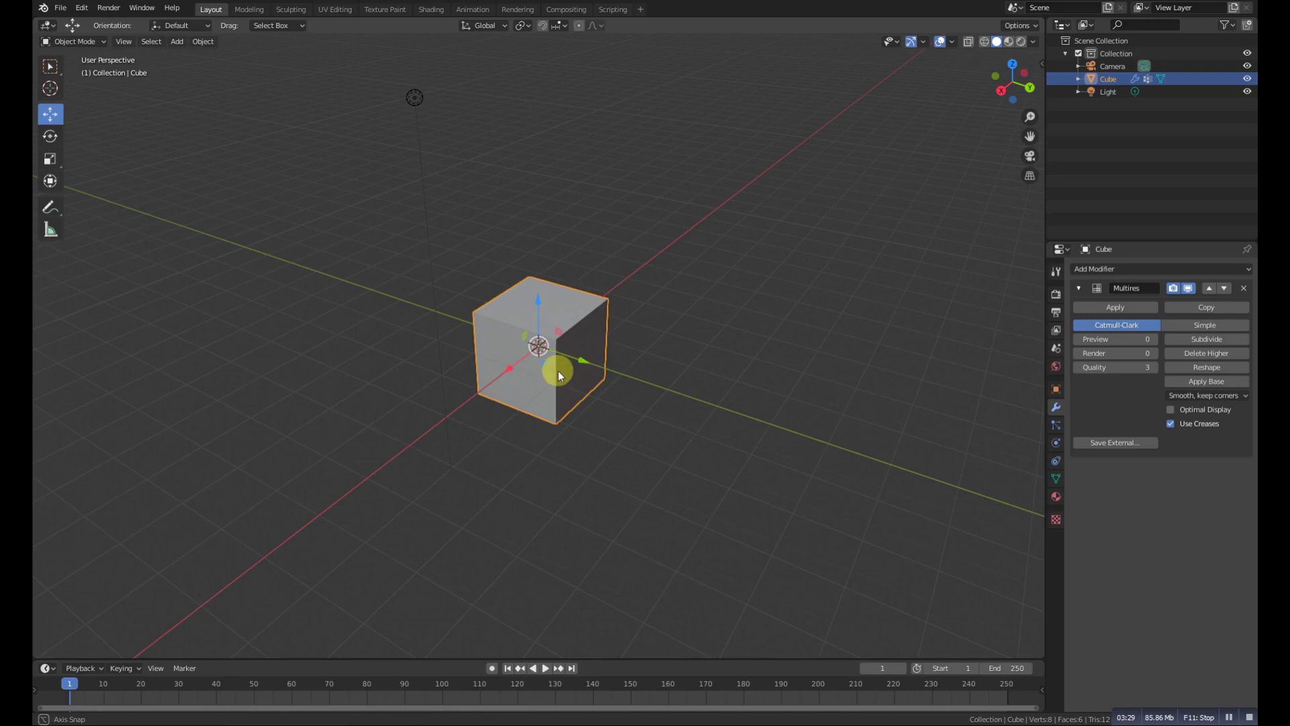
{"action": "middle_click_drag", "start_coordinate": [558, 369], "coordinate": [606, 396]}
{"action": "scroll", "coordinate": [591, 348], "scroll_direction": "up", "scroll_amount": 3}
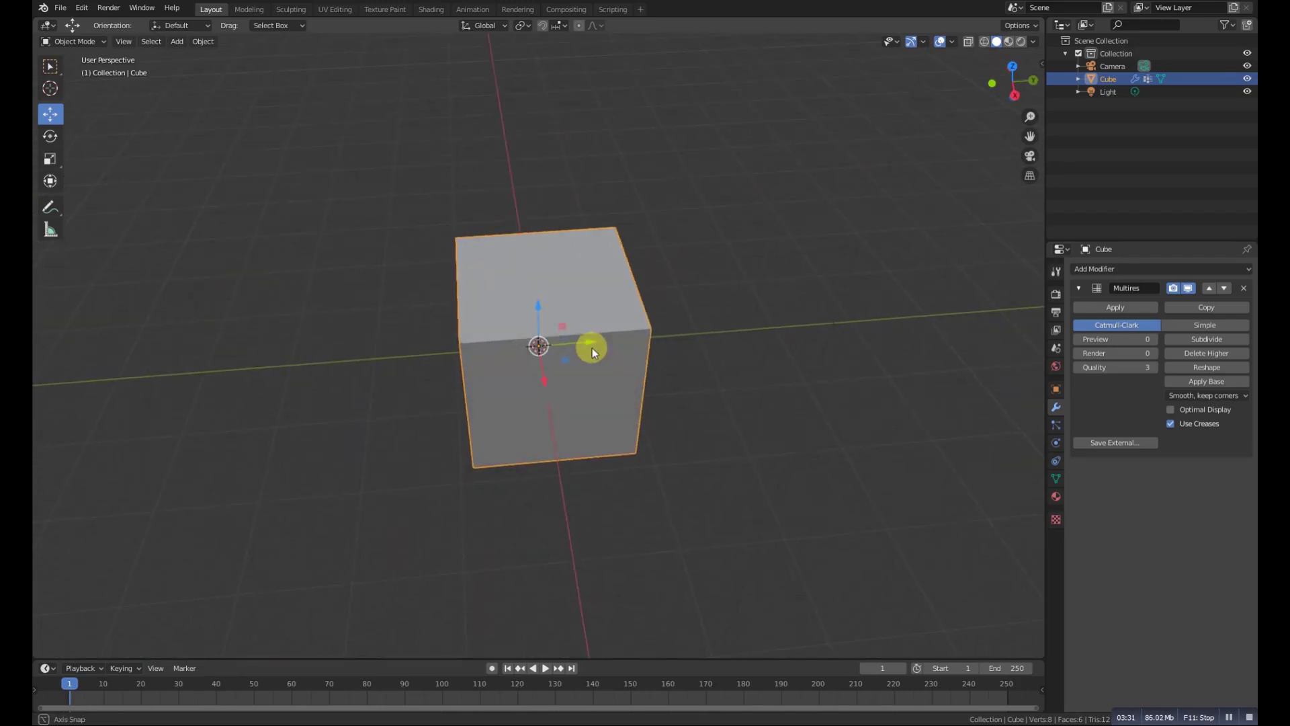
{"action": "middle_click_drag", "start_coordinate": [591, 349], "coordinate": [568, 391]}
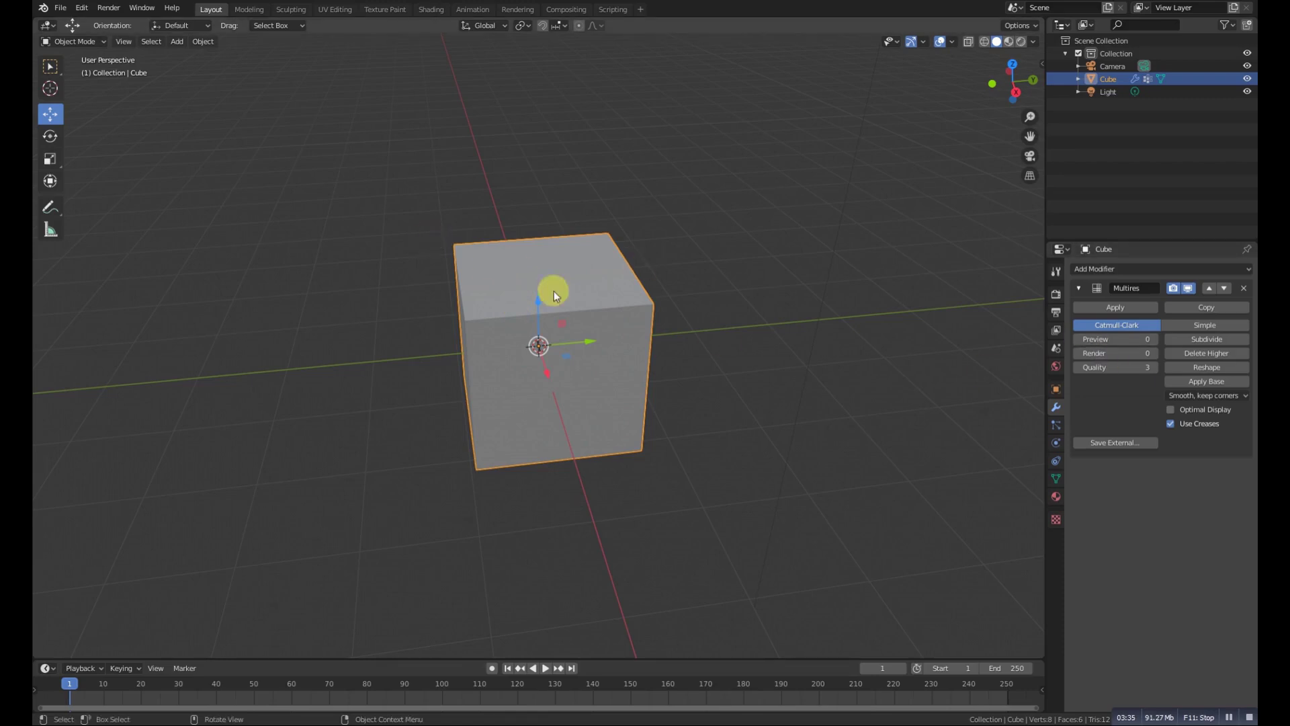
- Subdivide the cube three times with the Multiresolution modifier, using Catmull-Clark
{"action": "left_click", "coordinate": [1208, 340]}
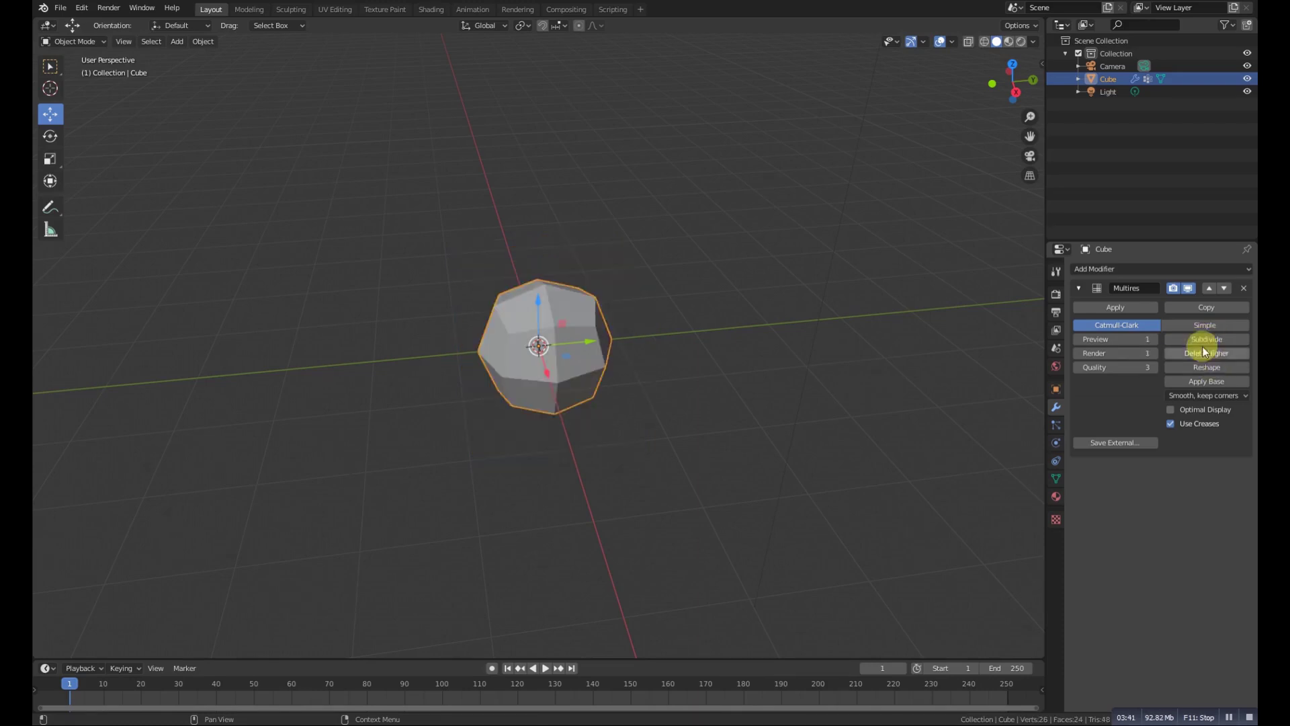
{"action": "left_click", "coordinate": [1209, 341]}
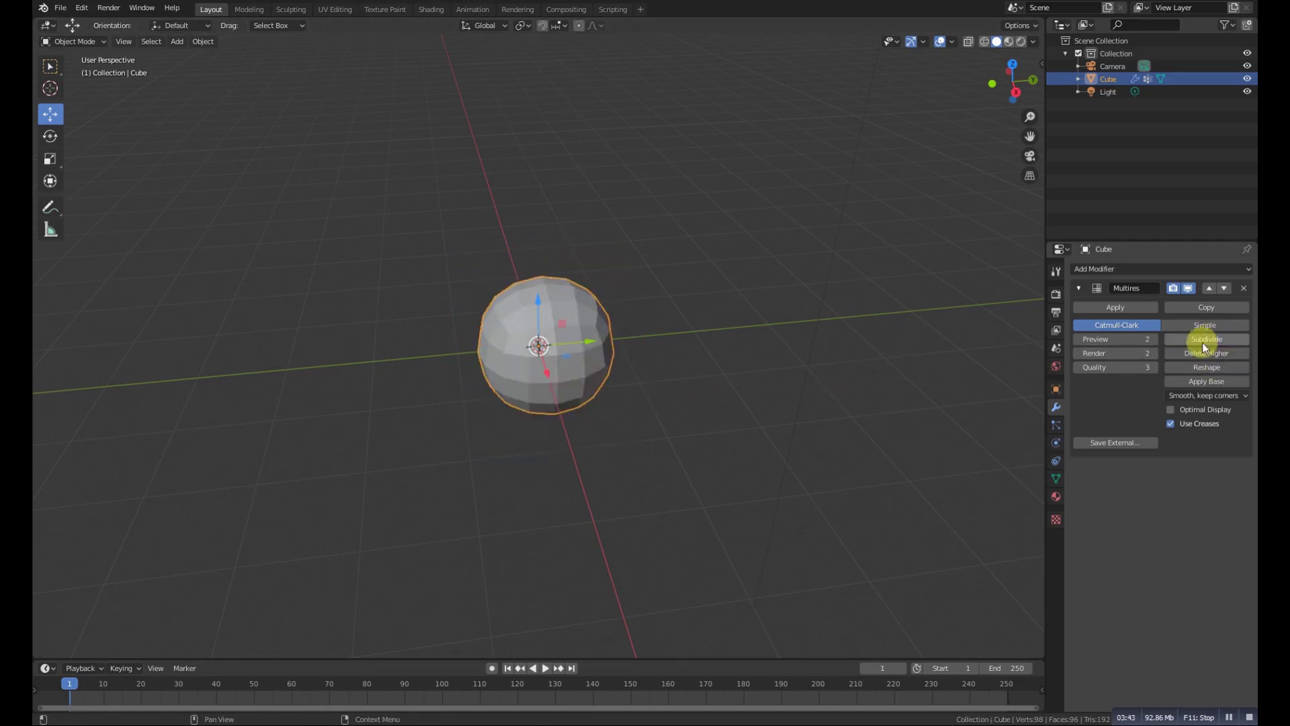
{"action": "left_click", "coordinate": [1192, 336]}
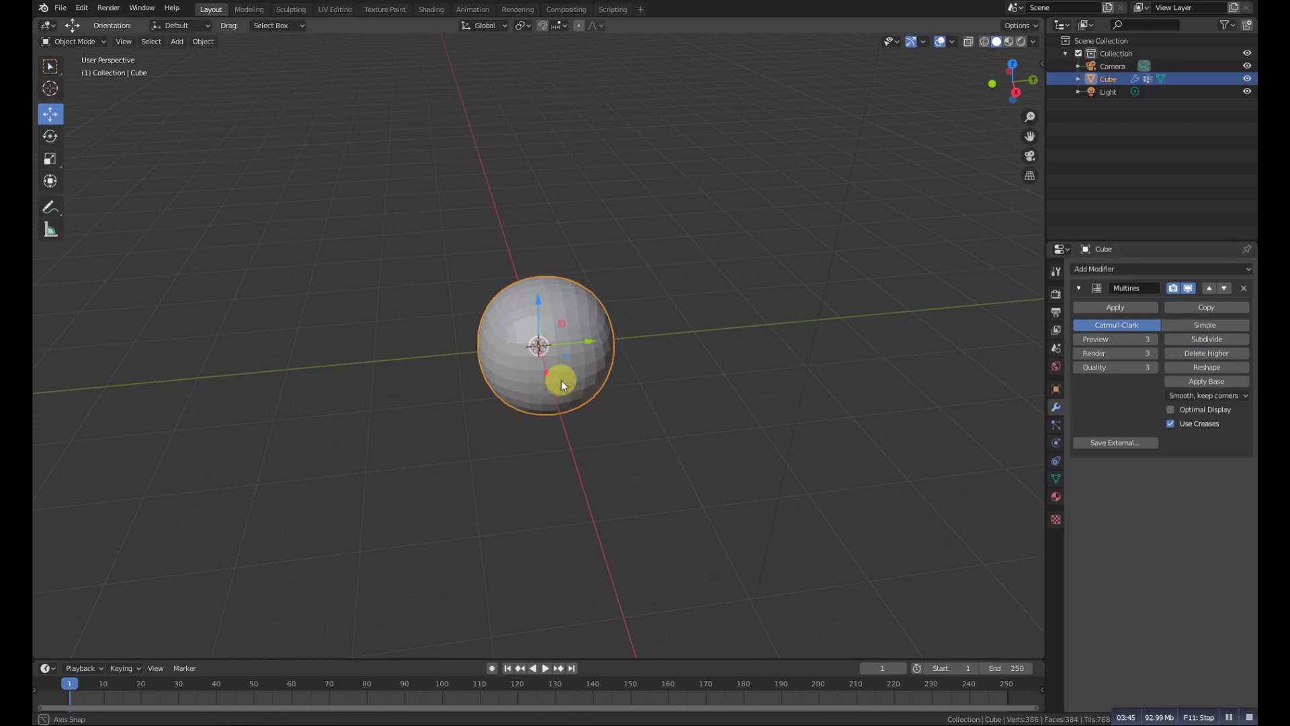
{"action": "middle_click_drag", "start_coordinate": [562, 380], "coordinate": [579, 365]}
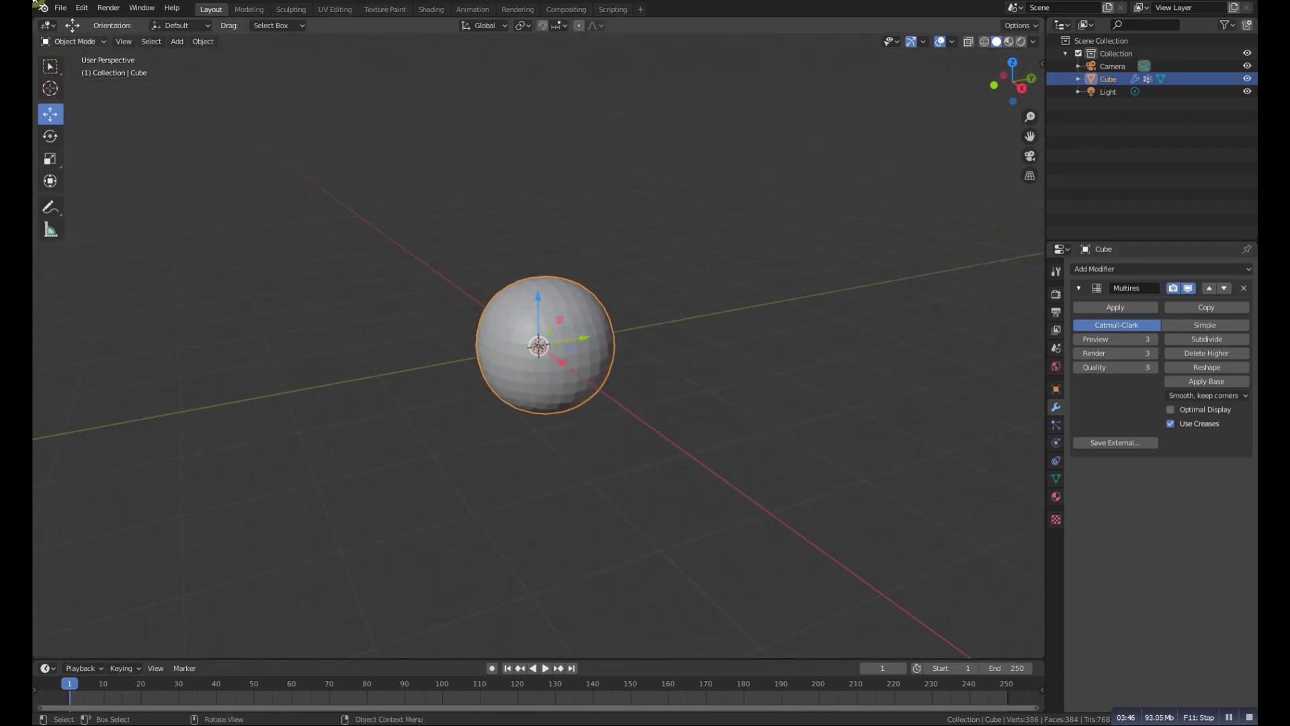
- Enter Edit Mode on the subdivided cube and select all faces of its base mesh
{"action": "left_click", "coordinate": [87, 41]}
{"action": "left_click", "coordinate": [88, 55]}
{"action": "middle_click_drag", "start_coordinate": [610, 412], "coordinate": [562, 392]}
{"action": "left_click", "coordinate": [562, 392]}
{"action": "middle_click_drag", "start_coordinate": [516, 318], "coordinate": [608, 331]}
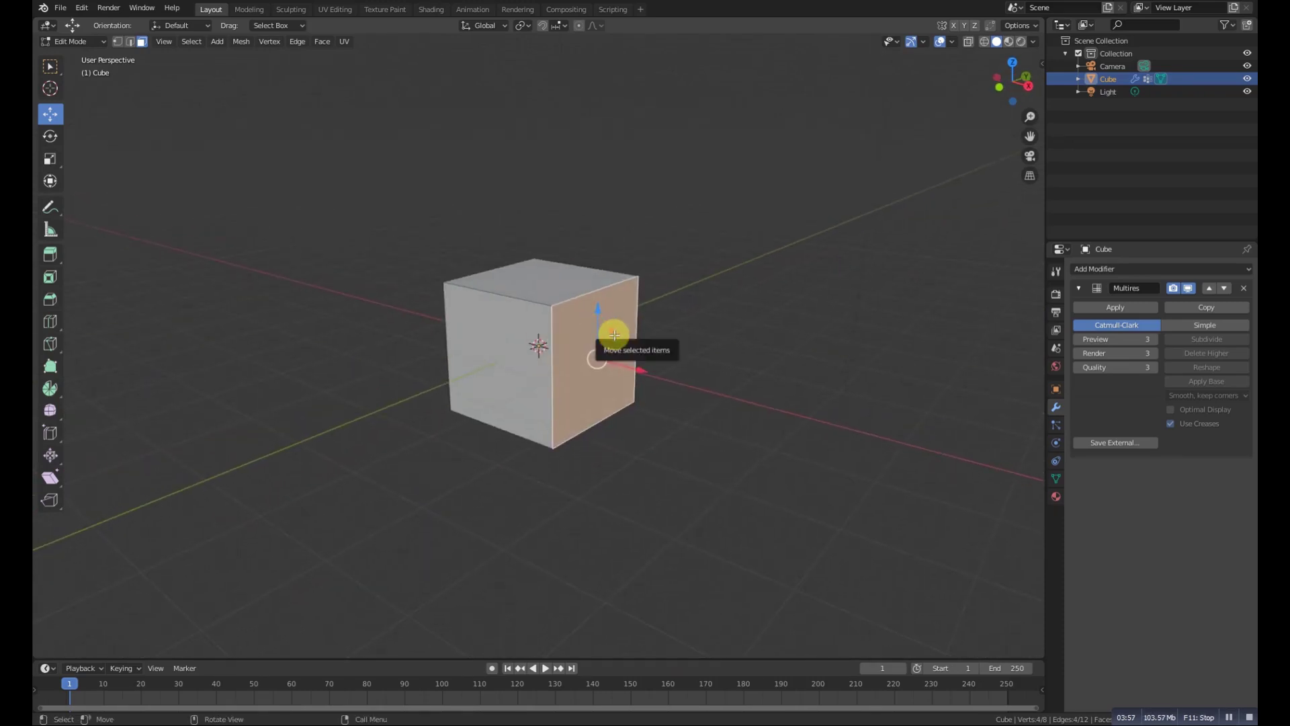
{"action": "key", "text": "a"}
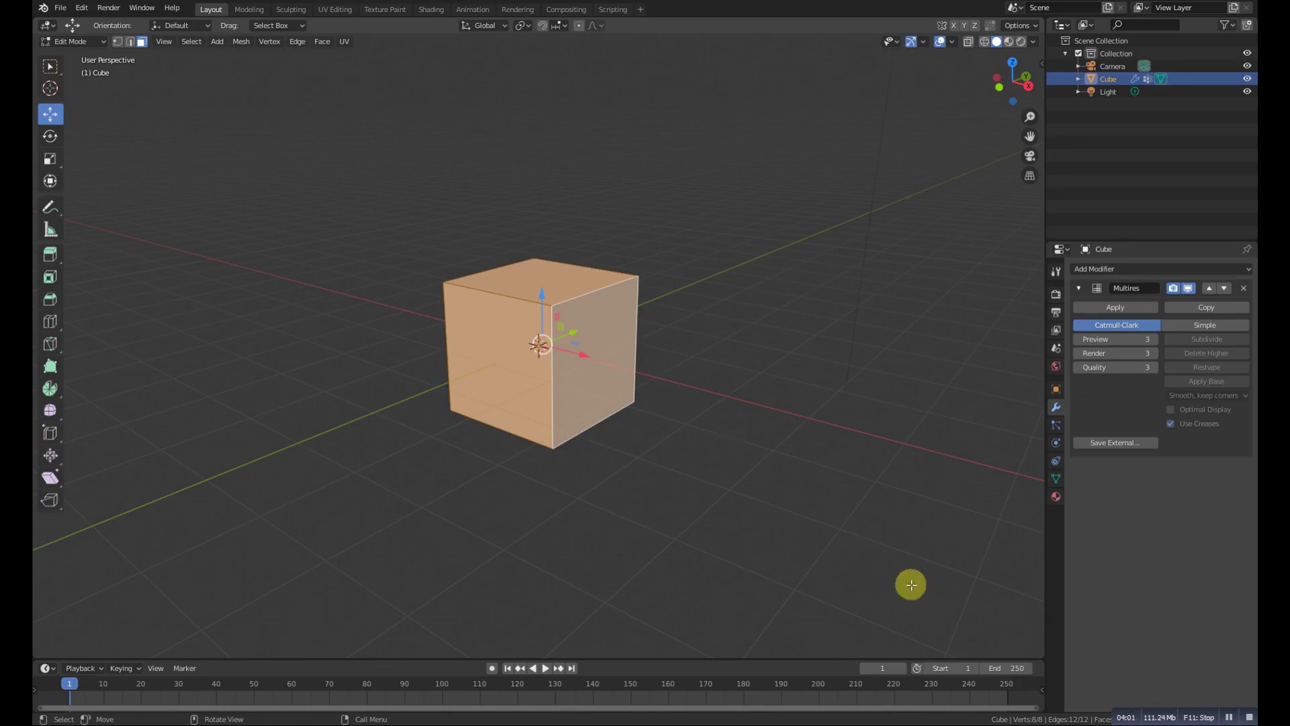
{"action": "middle_click_drag", "start_coordinate": [408, 307], "coordinate": [490, 359]}
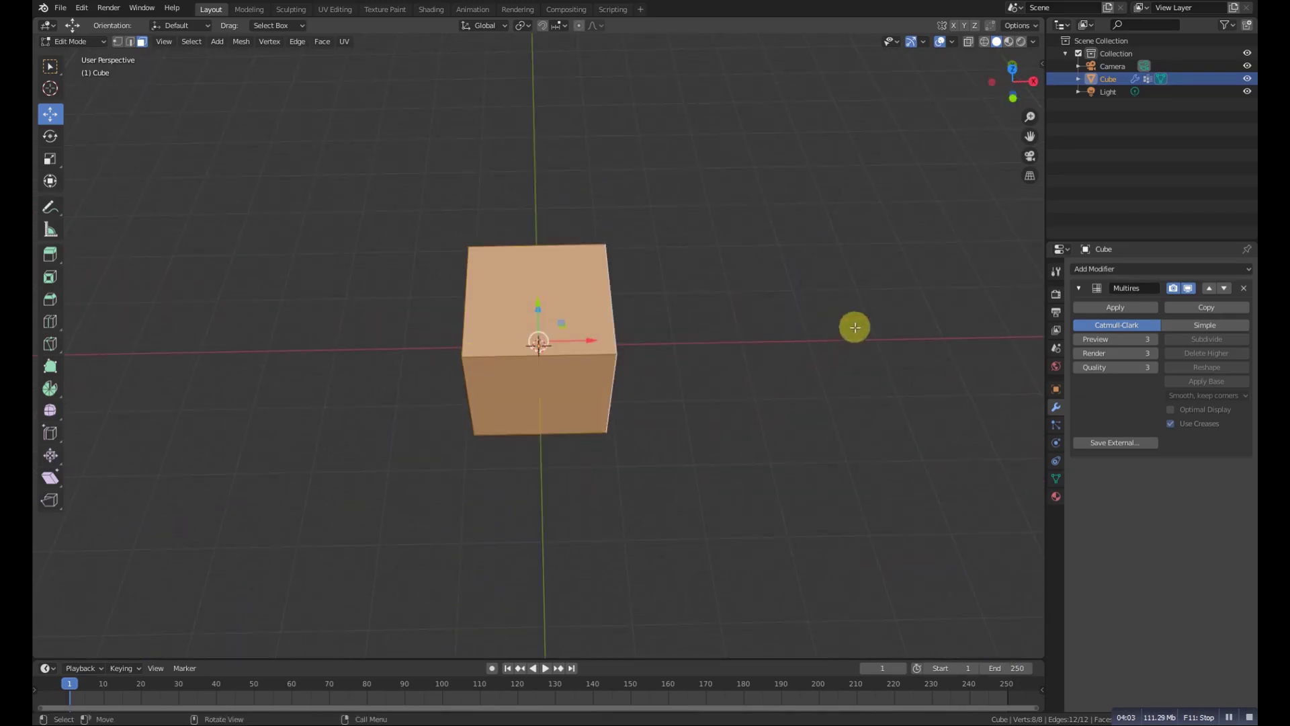
- Return to Object Mode and examine the cube's Multiresolution-subdivided shape from several sides
{"action": "left_click", "coordinate": [94, 42]}
{"action": "left_click", "coordinate": [98, 55]}
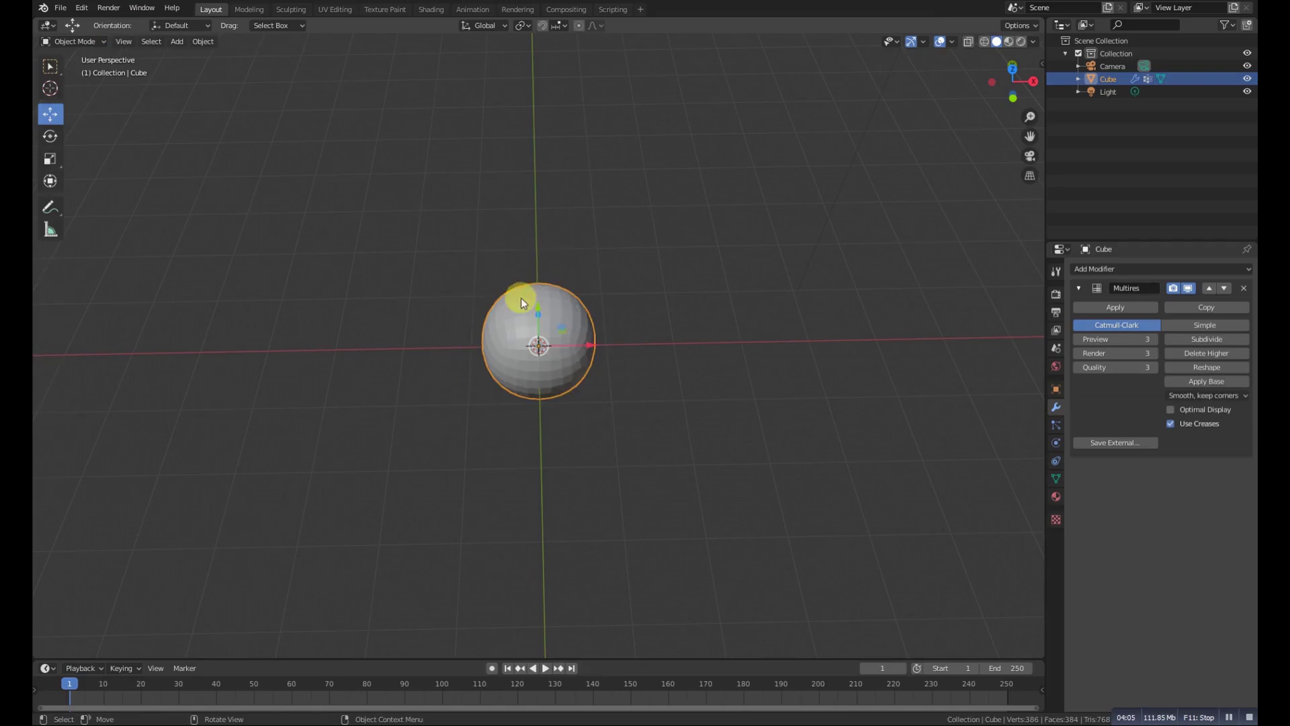
{"action": "middle_click_drag", "start_coordinate": [518, 297], "coordinate": [660, 349]}
{"action": "scroll", "coordinate": [524, 289], "scroll_direction": "up", "scroll_amount": 3}
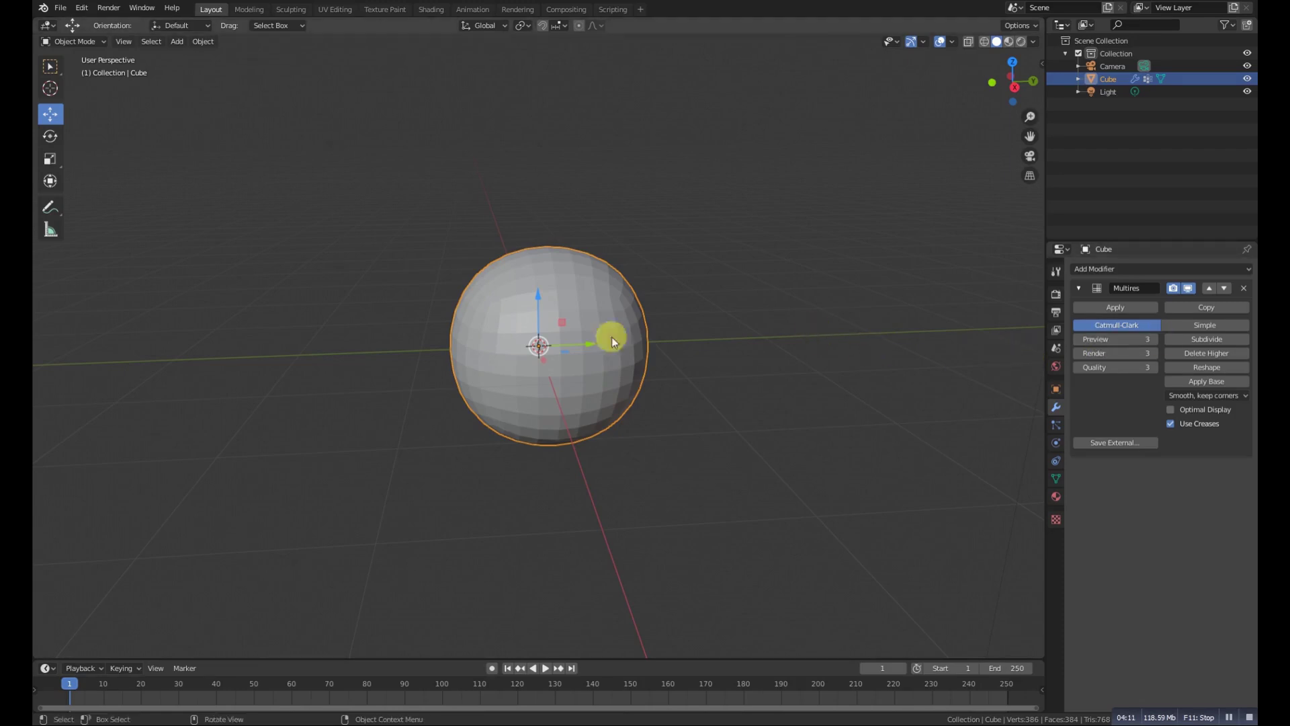
{"action": "middle_click_drag", "start_coordinate": [610, 340], "coordinate": [789, 332]}
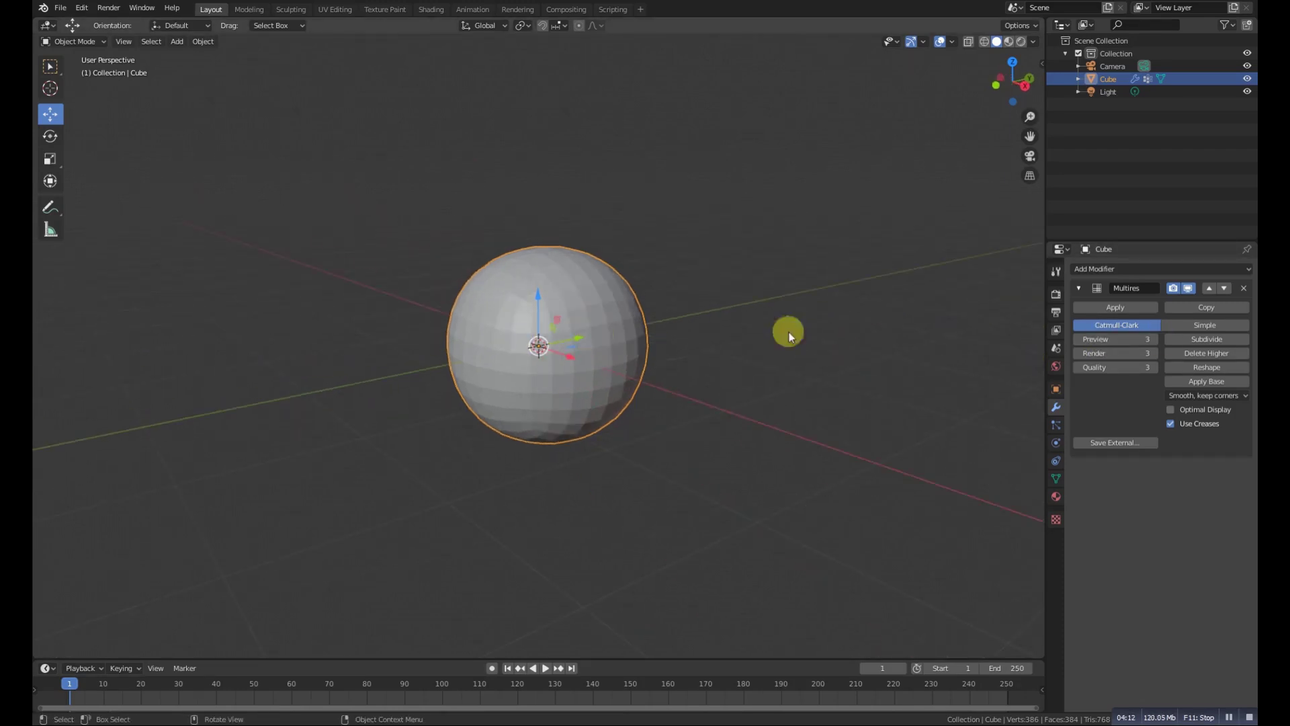
- Apply the Multiresolution modifier to the cube and inspect its real mesh topology in Edit Mode
{"action": "left_click", "coordinate": [1120, 306]}
{"action": "left_click", "coordinate": [74, 41]}
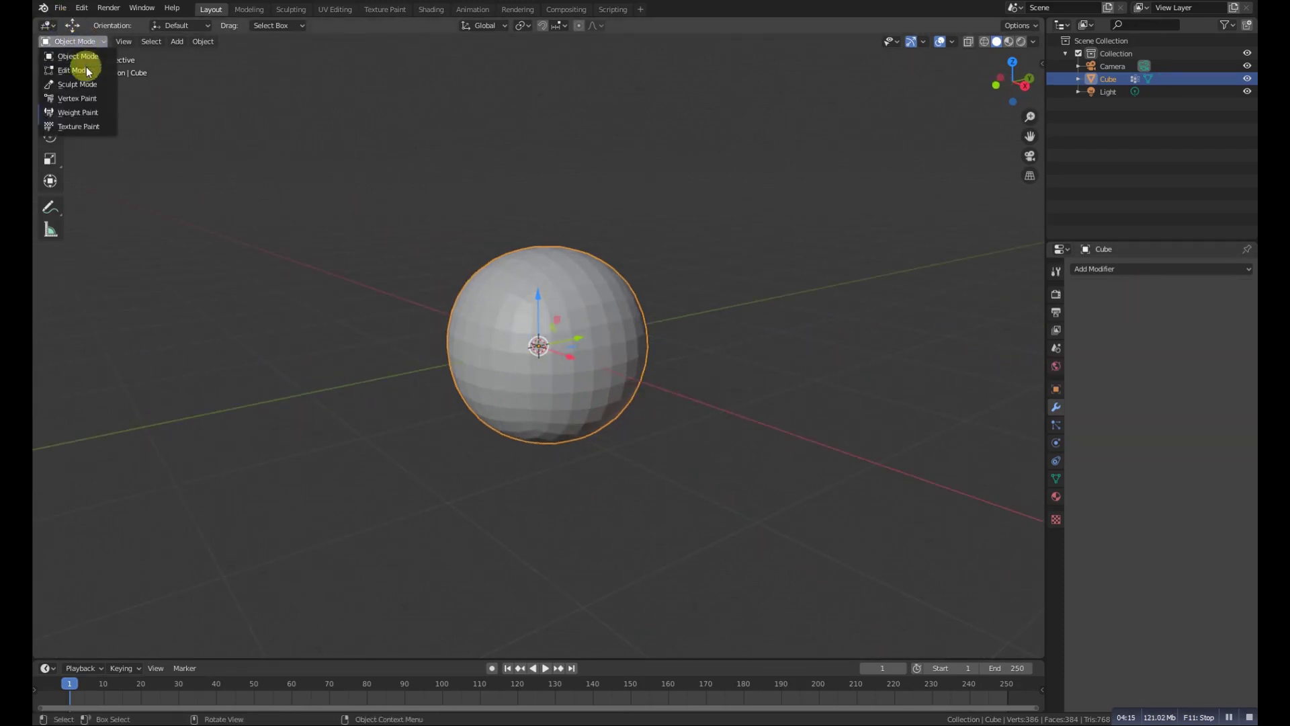
{"action": "left_click", "coordinate": [85, 70]}
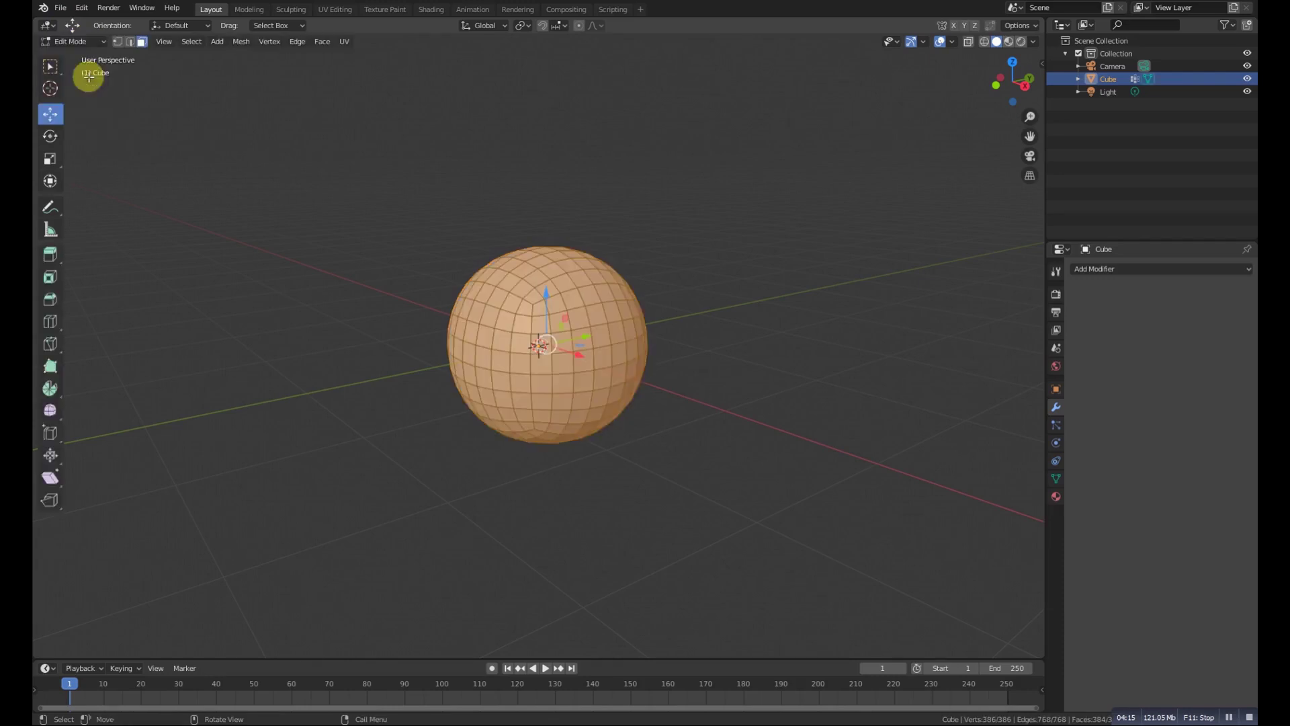
{"action": "left_click", "coordinate": [86, 43]}
{"action": "left_click", "coordinate": [86, 56]}
{"action": "middle_click_drag", "start_coordinate": [560, 334], "coordinate": [703, 383]}
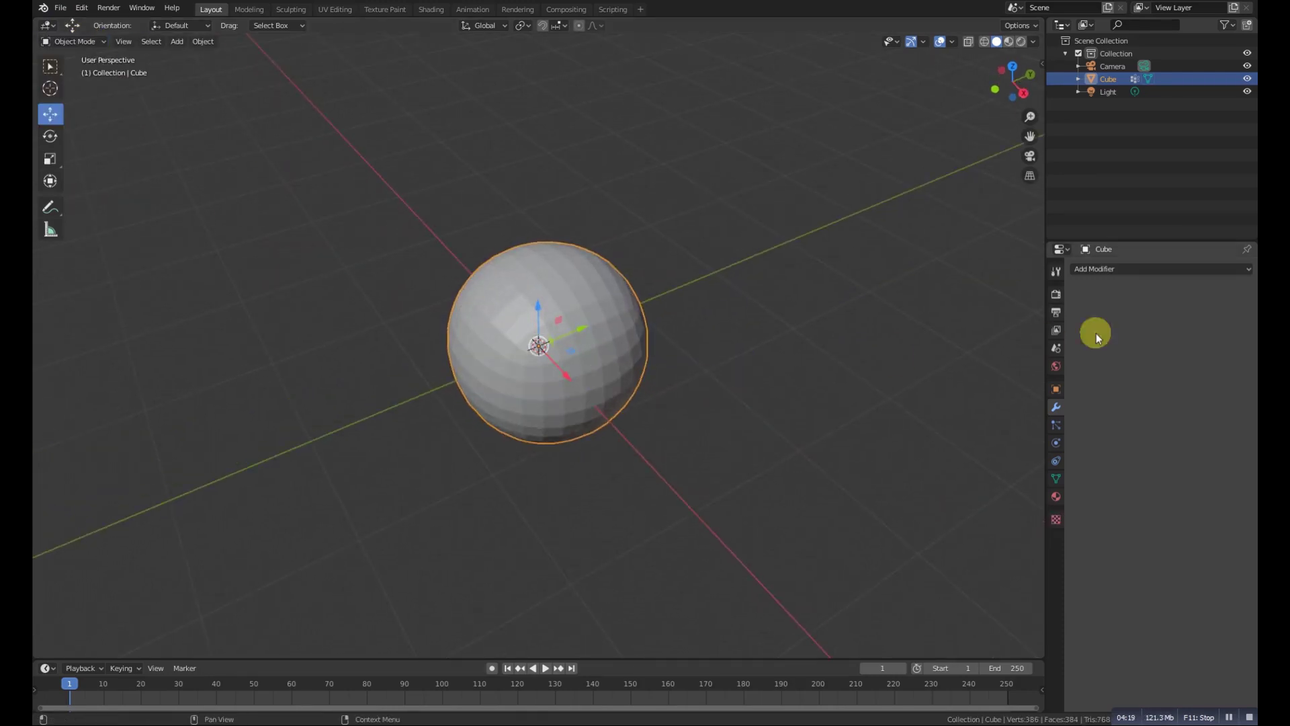
{"action": "key", "text": "Tab"}
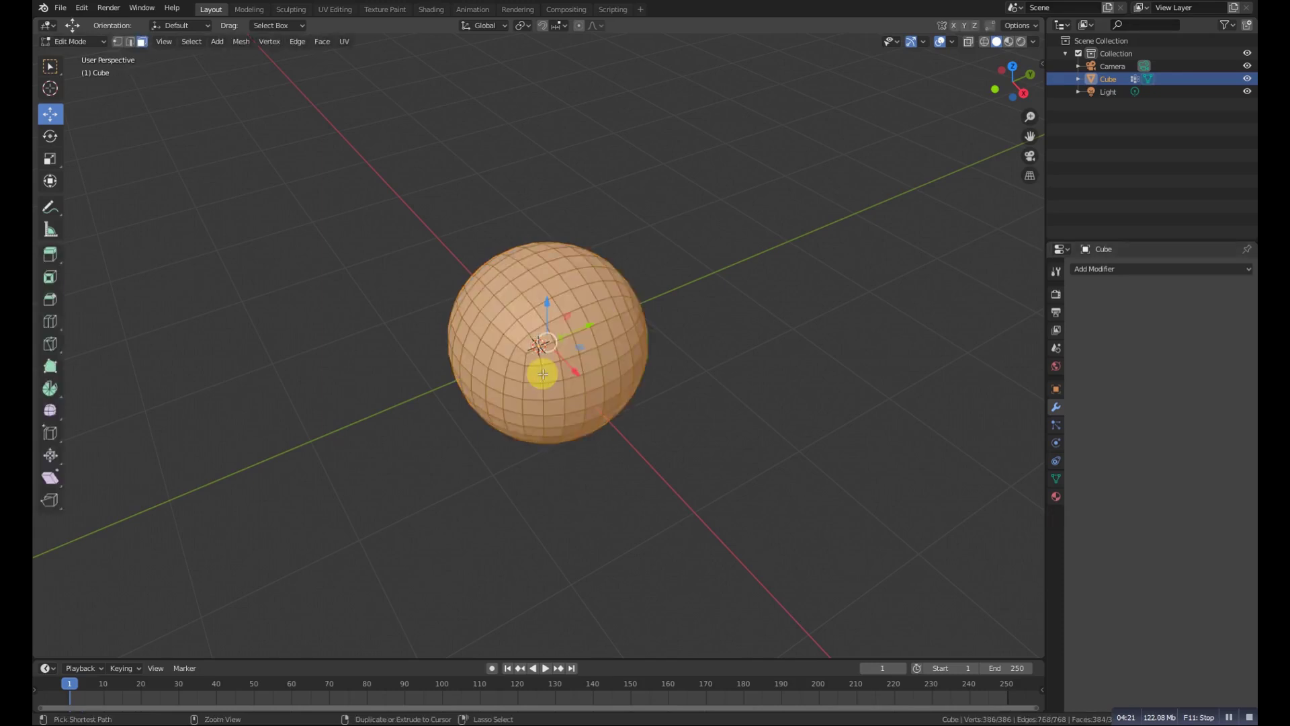
- Undo applying the Multiresolution modifier, check the base cube in Edit Mode and return to Object Mode
{"action": "key", "text": "ctrl+z"}
{"action": "key", "text": "Tab"}
{"action": "left_click", "coordinate": [543, 373]}
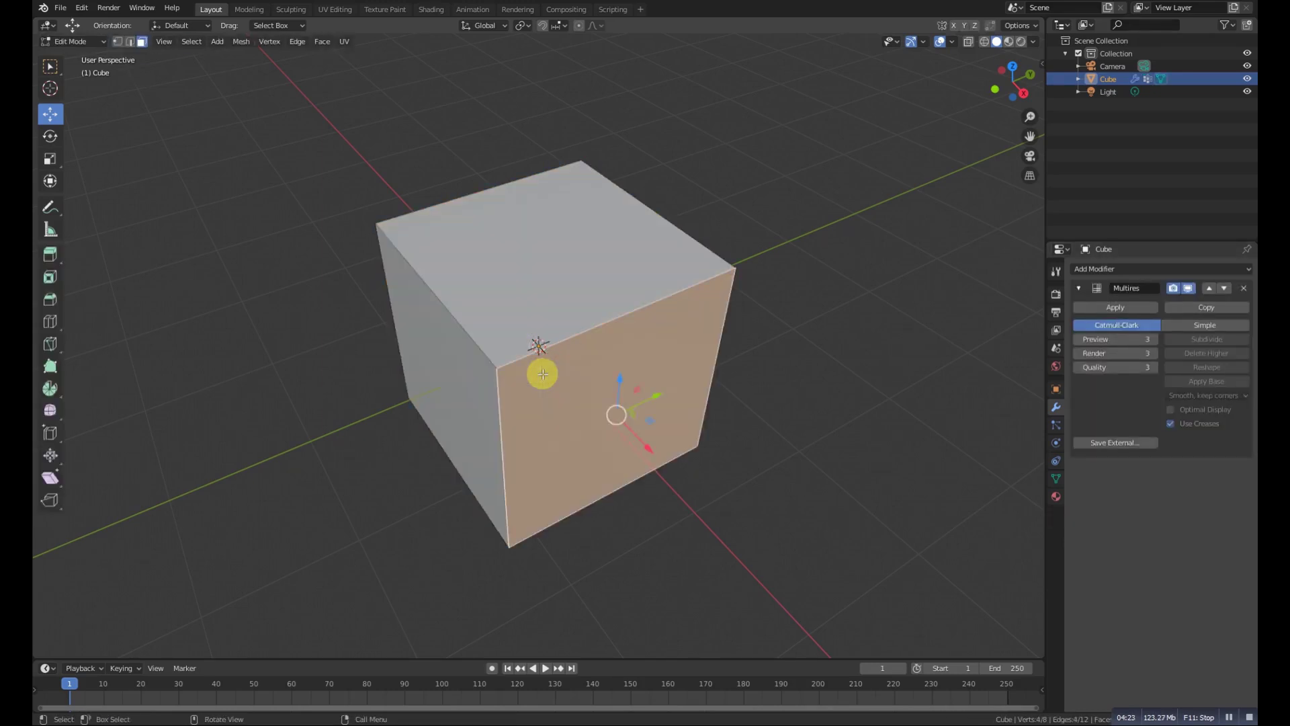
{"action": "key", "text": "Tab"}
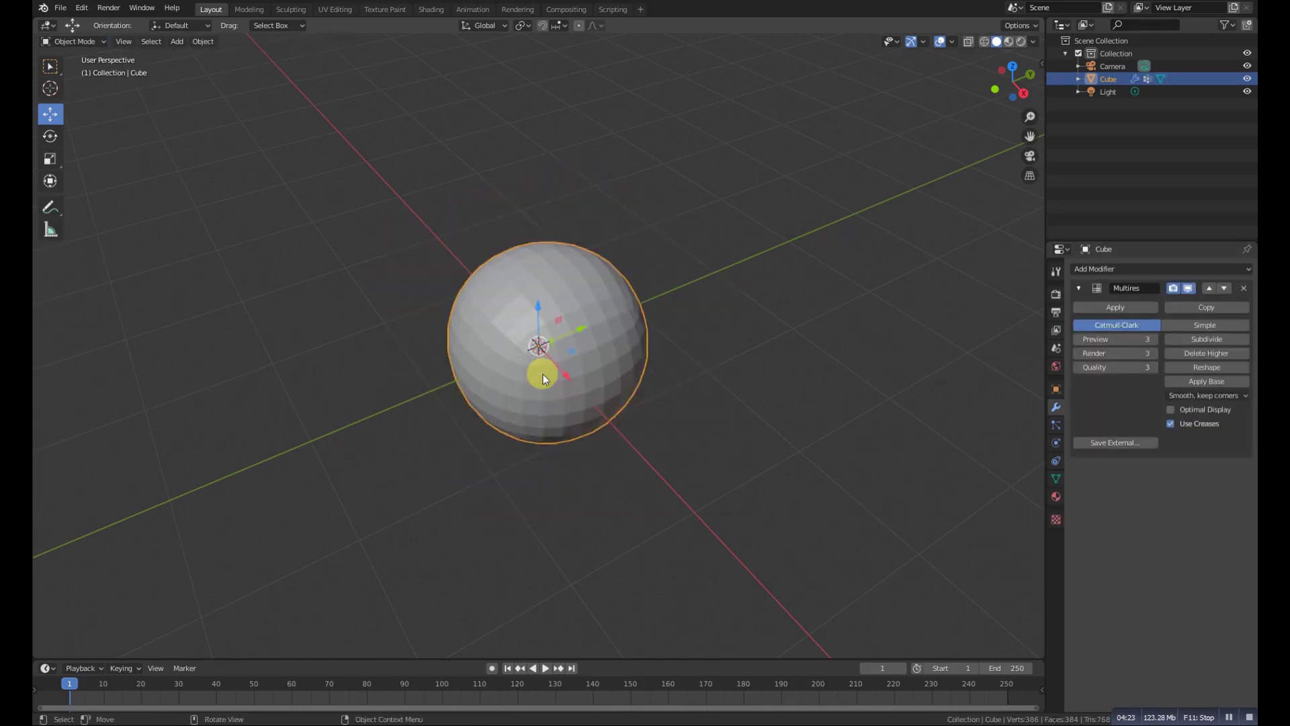
- Remove the Multiresolution modifier from the cube
{"action": "left_click", "coordinate": [1243, 288]}
{"action": "left_click", "coordinate": [1205, 270]}
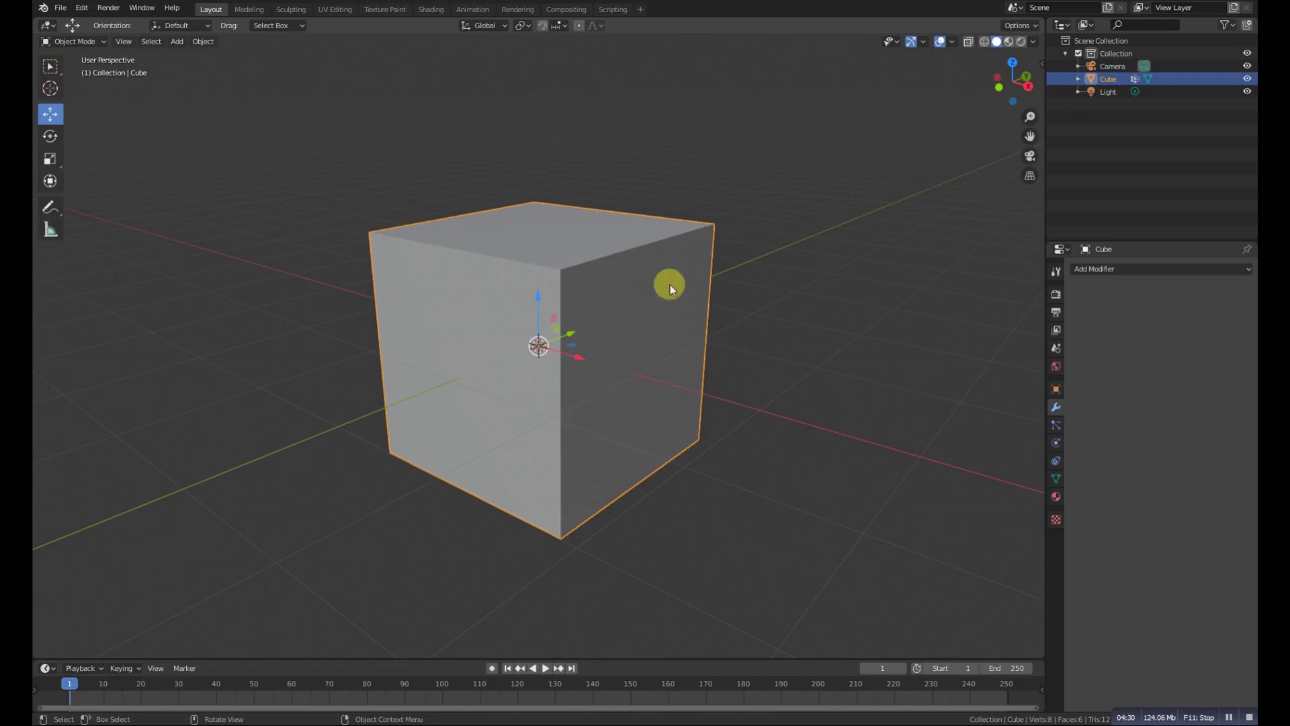
{"action": "left_click", "coordinate": [1129, 273]}
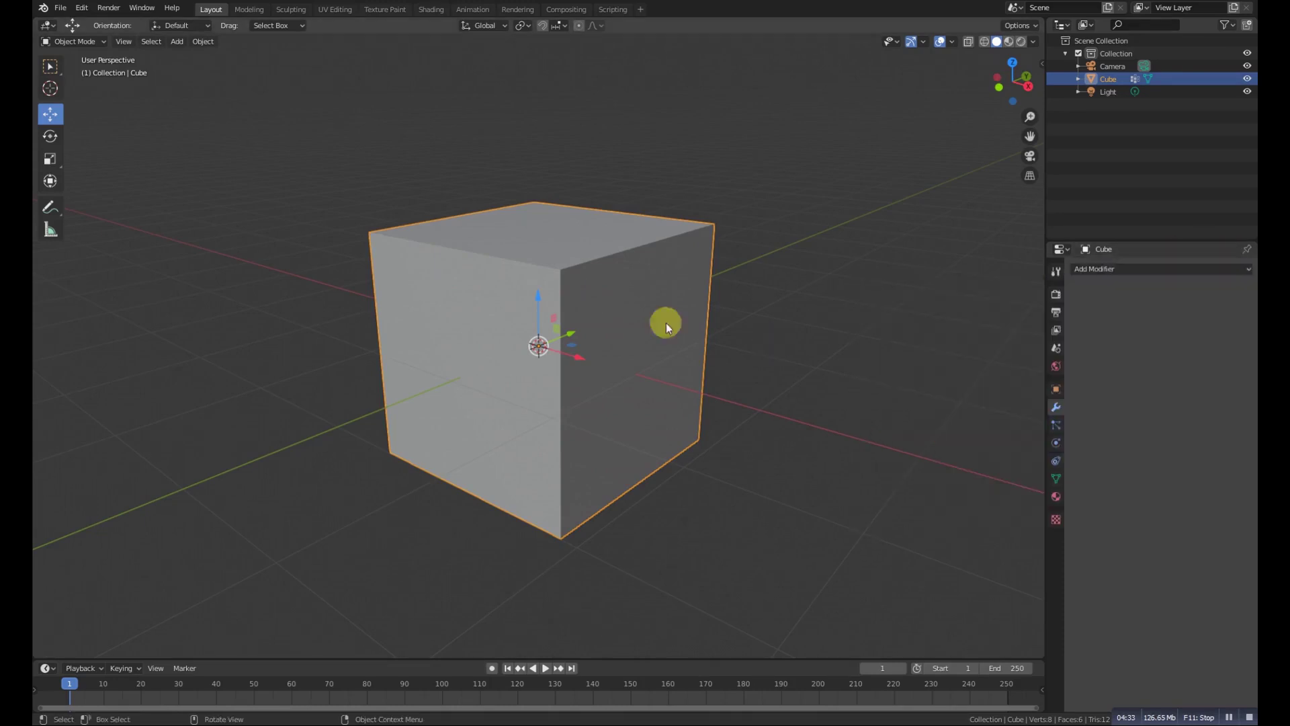
- Switch the cube to Sculpt Mode and enable Dyntopo, accepting the vertex data warning
{"action": "left_click", "coordinate": [75, 40]}
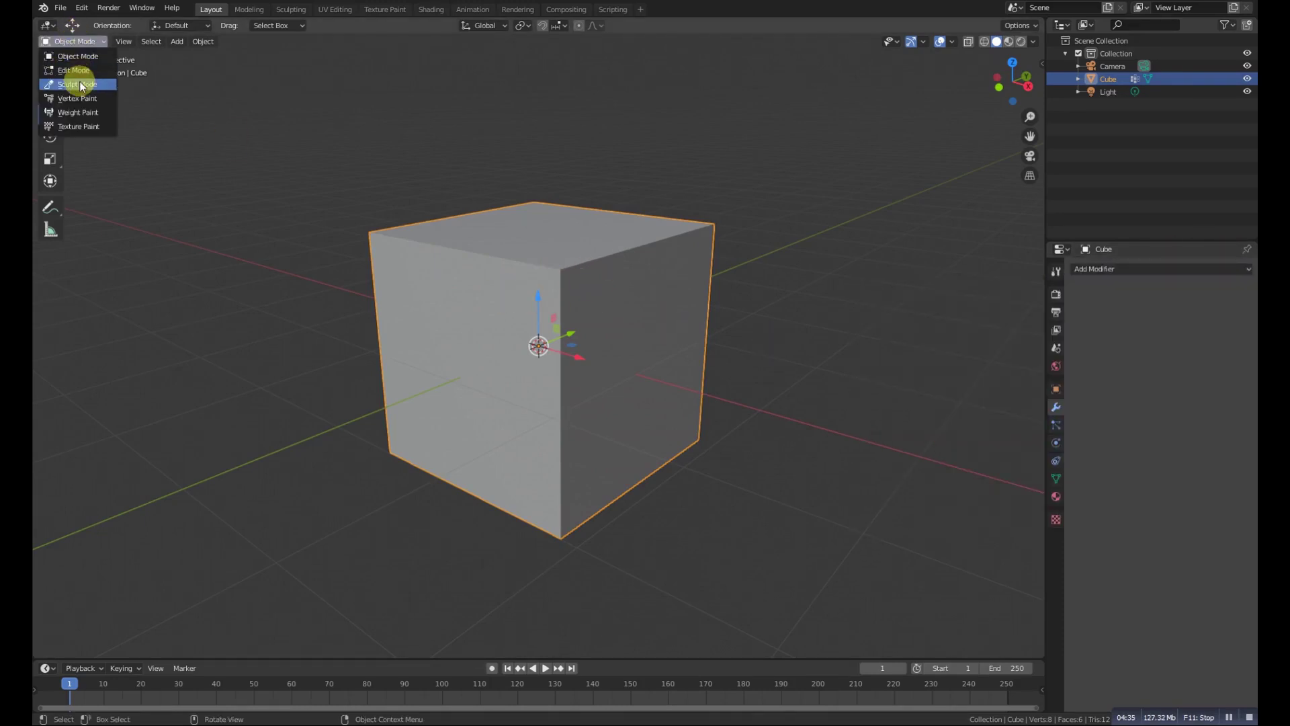
{"action": "left_click", "coordinate": [74, 43]}
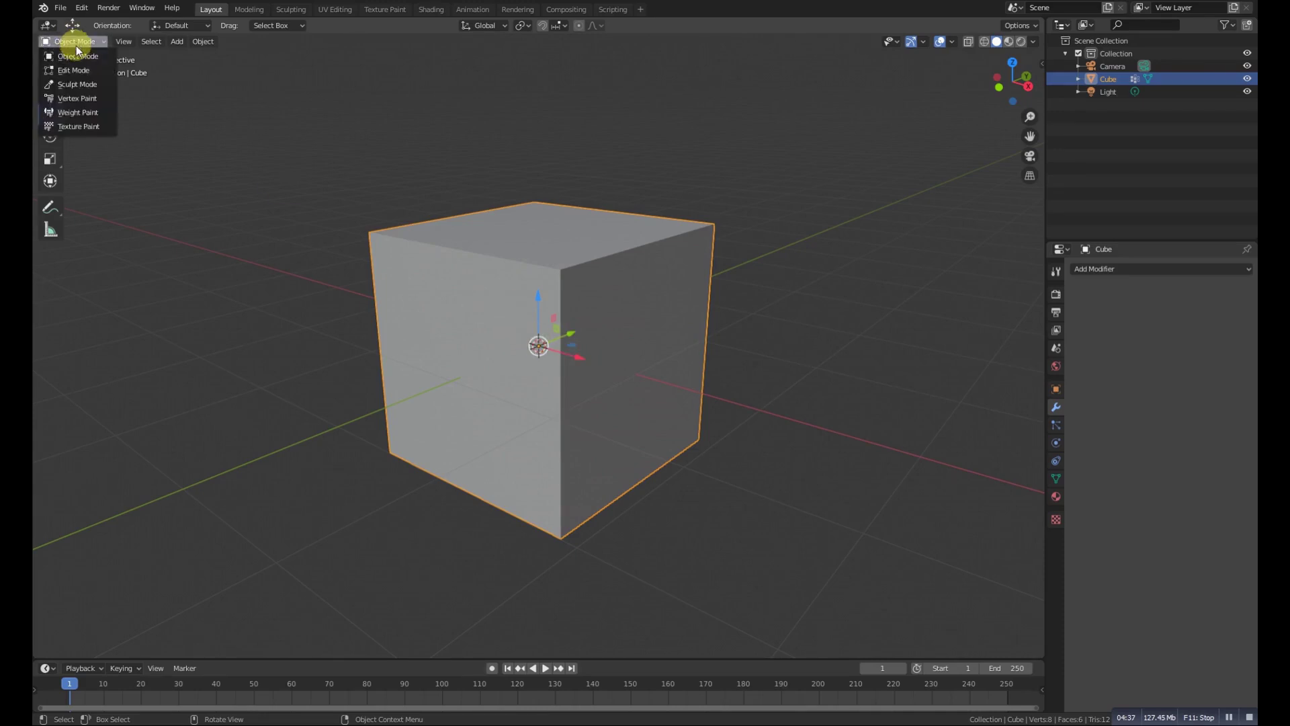
{"action": "left_click", "coordinate": [75, 42]}
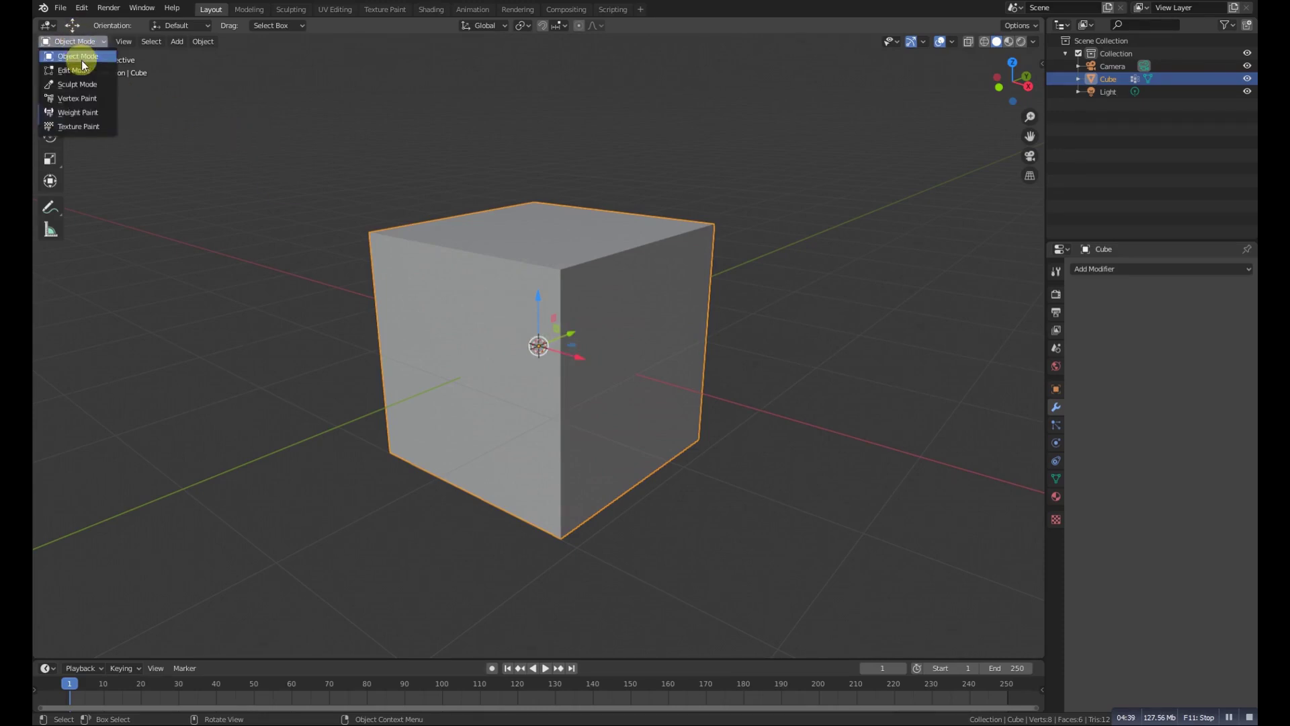
{"action": "key", "text": "Return"}
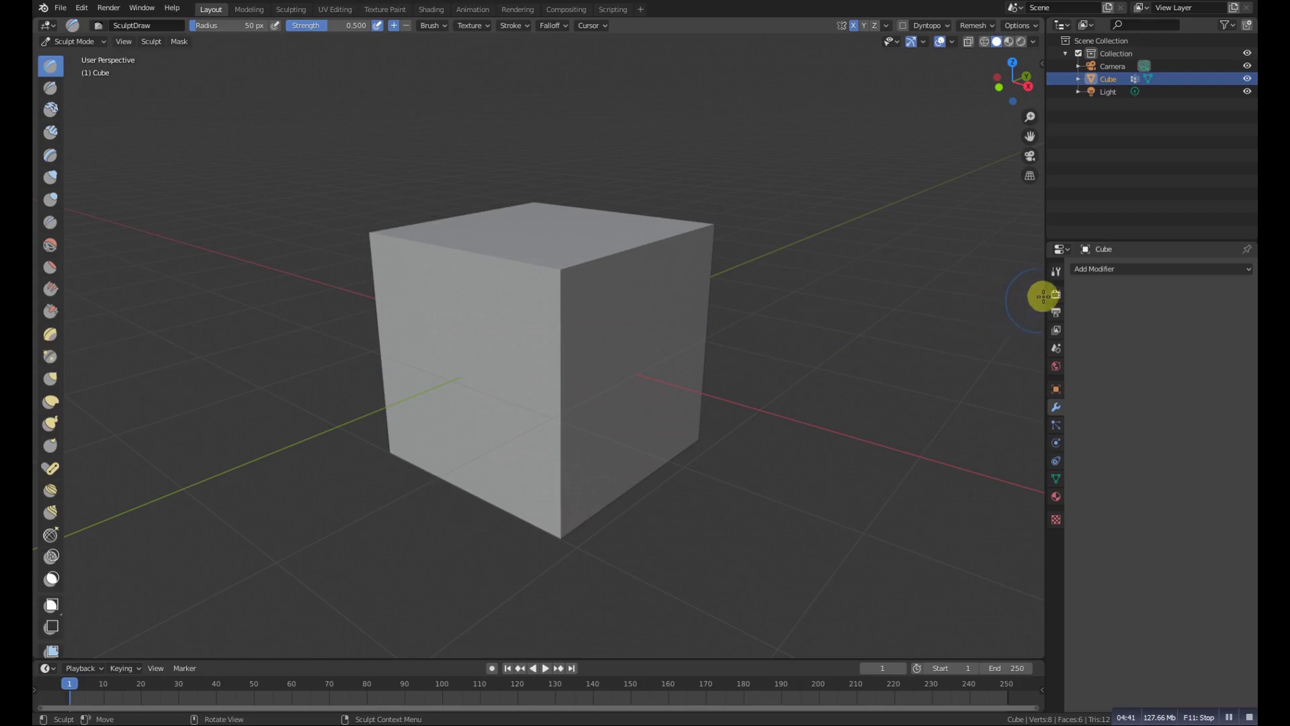
{"action": "left_click", "coordinate": [1056, 271]}
{"action": "left_click", "coordinate": [1083, 604]}
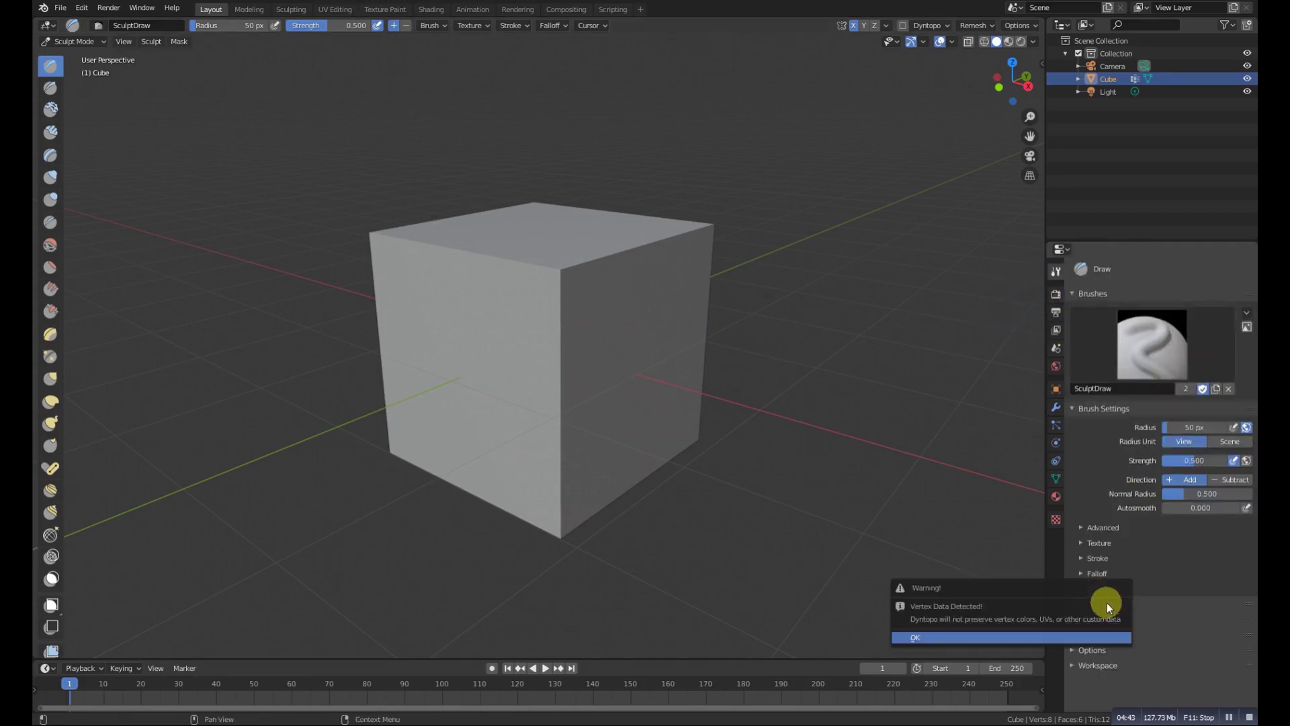
{"action": "left_click", "coordinate": [1106, 605]}
- Sculpt rough bumps over the cube's sides with the Draw brush at 50 px radius and 0.500 strength
{"action": "mouse_move", "coordinate": [530, 379]}
{"action": "left_mouse_down"}
{"action": "mouse_move", "coordinate": [619, 273]}
{"action": "mouse_move", "coordinate": [446, 260]}
{"action": "mouse_move", "coordinate": [536, 437]}
{"action": "mouse_move", "coordinate": [728, 430]}
{"action": "mouse_move", "coordinate": [605, 385]}
{"action": "left_mouse_up"}
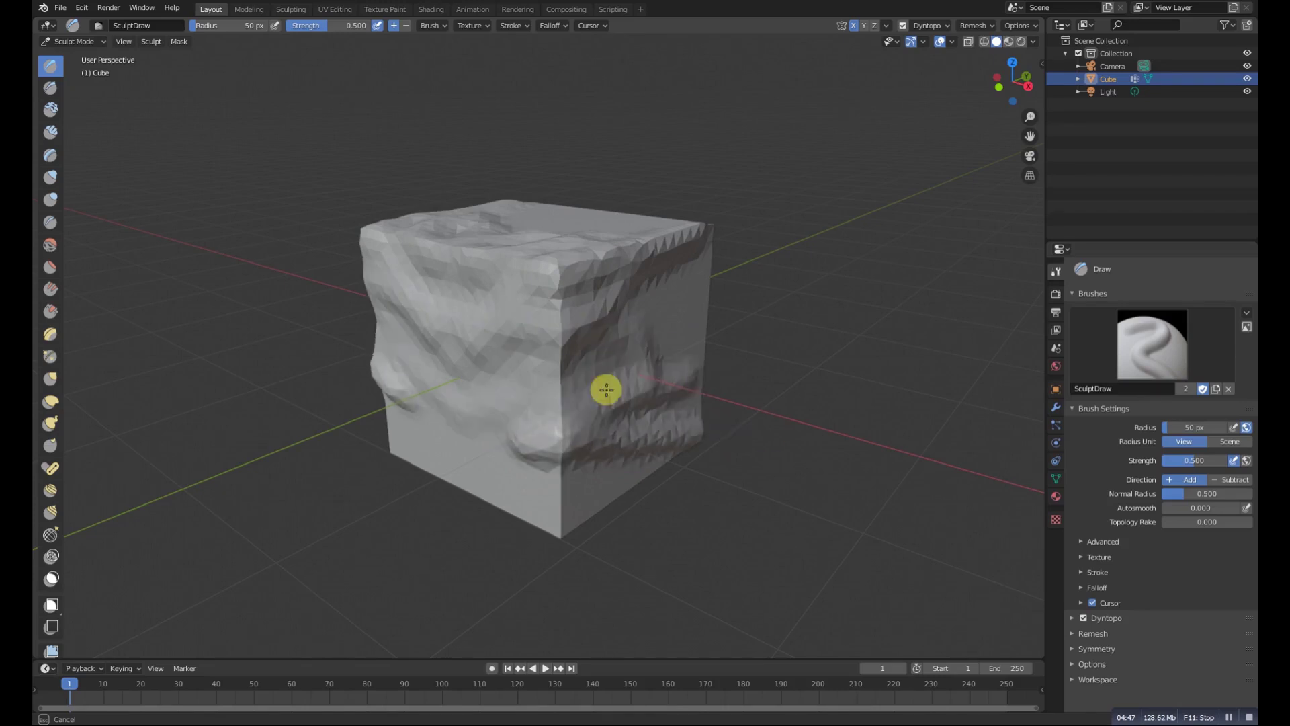
{"action": "scroll", "coordinate": [604, 363], "scroll_direction": "down", "scroll_amount": 3}
{"action": "middle_click_drag", "start_coordinate": [605, 355], "coordinate": [506, 410]}
{"action": "mouse_move", "coordinate": [506, 410]}
{"action": "left_mouse_down"}
{"action": "mouse_move", "coordinate": [571, 348]}
{"action": "mouse_move", "coordinate": [542, 384]}
{"action": "mouse_move", "coordinate": [694, 363]}
{"action": "left_mouse_up"}
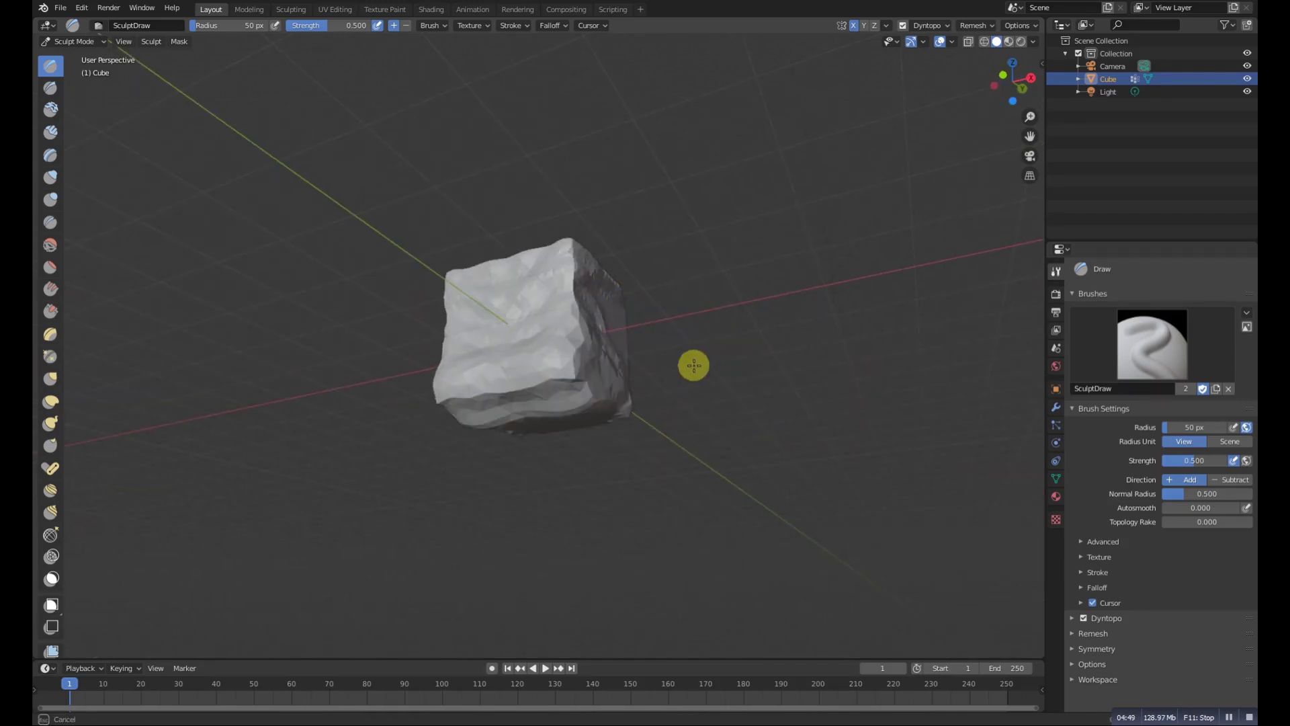
{"action": "mouse_move", "coordinate": [694, 363]}
{"action": "middle_mouse_down"}
{"action": "mouse_move", "coordinate": [619, 390]}
{"action": "mouse_move", "coordinate": [578, 254]}
{"action": "middle_mouse_up"}
{"action": "left_click_drag", "start_coordinate": [578, 254], "coordinate": [654, 363]}
{"action": "middle_click_drag", "start_coordinate": [654, 363], "coordinate": [481, 383]}
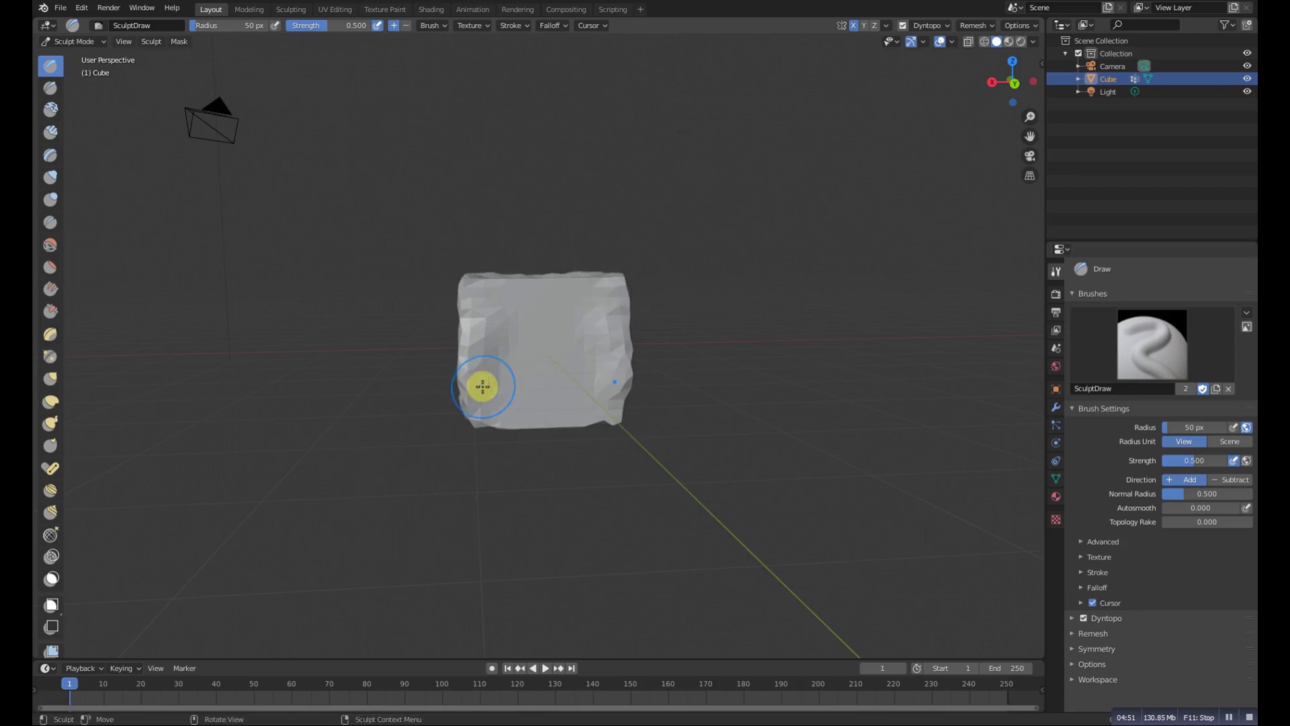
{"action": "mouse_move", "coordinate": [481, 383]}
{"action": "left_mouse_down"}
{"action": "mouse_move", "coordinate": [563, 427]}
{"action": "mouse_move", "coordinate": [552, 444]}
{"action": "mouse_move", "coordinate": [625, 281]}
{"action": "left_mouse_up"}
{"action": "middle_click_drag", "start_coordinate": [624, 281], "coordinate": [630, 348]}
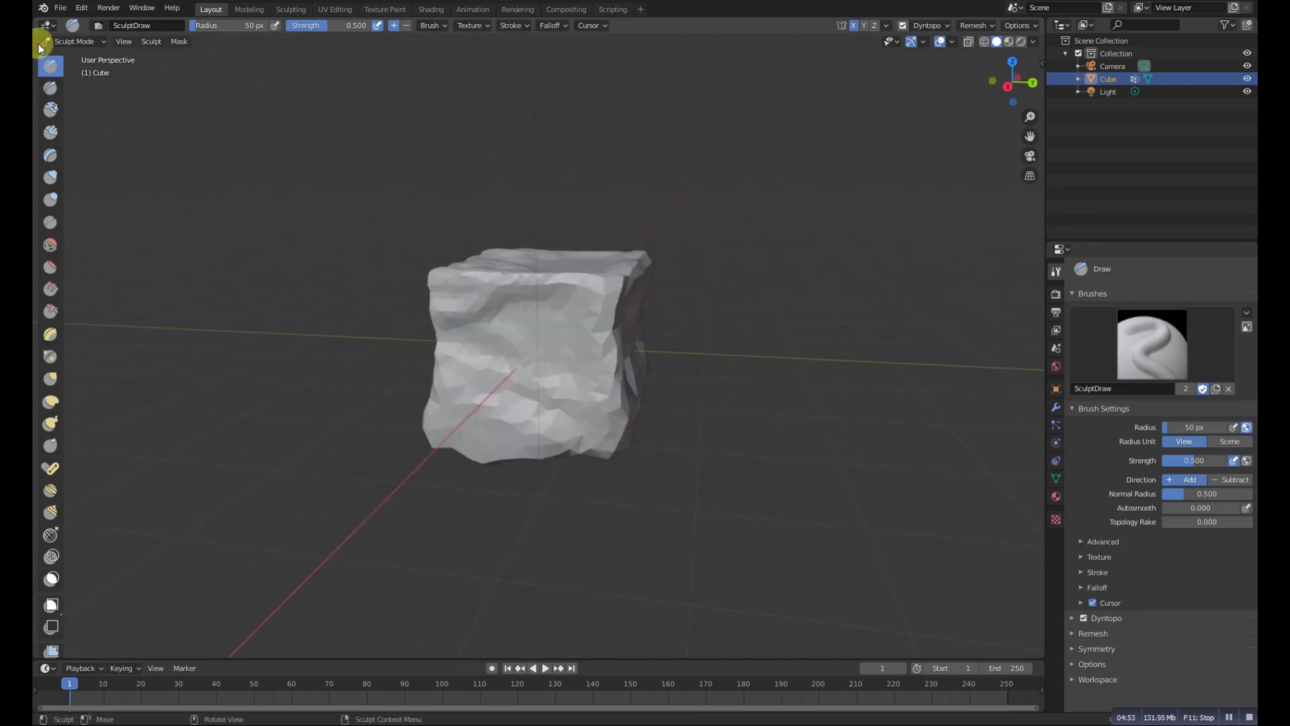
- Inspect the sculpted cube's triangulated topology in Edit Mode, then return to Object Mode
{"action": "left_click", "coordinate": [73, 41]}
{"action": "left_click", "coordinate": [83, 69]}
{"action": "mouse_move", "coordinate": [187, 144]}
{"action": "middle_mouse_down"}
{"action": "mouse_move", "coordinate": [631, 345]}
{"action": "mouse_move", "coordinate": [726, 365]}
{"action": "mouse_move", "coordinate": [650, 401]}
{"action": "mouse_move", "coordinate": [598, 366]}
{"action": "middle_mouse_up"}
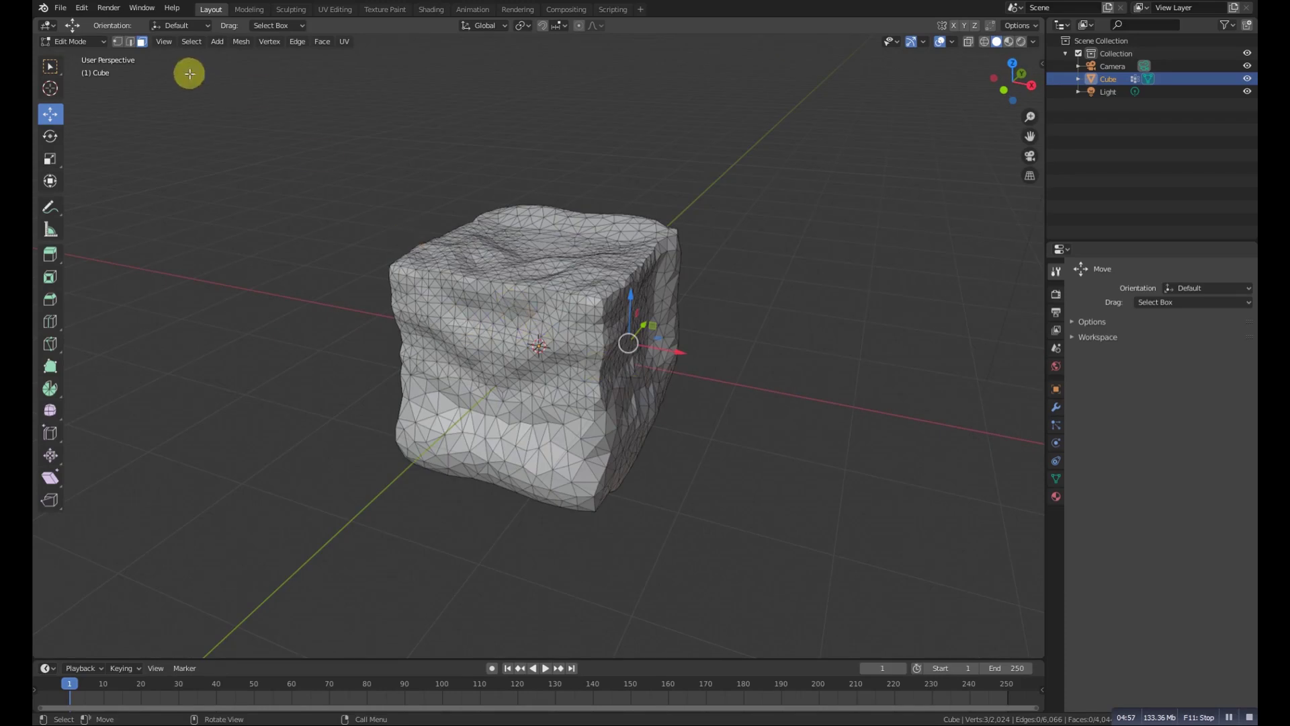
{"action": "left_click", "coordinate": [89, 42]}
{"action": "left_click", "coordinate": [86, 56]}
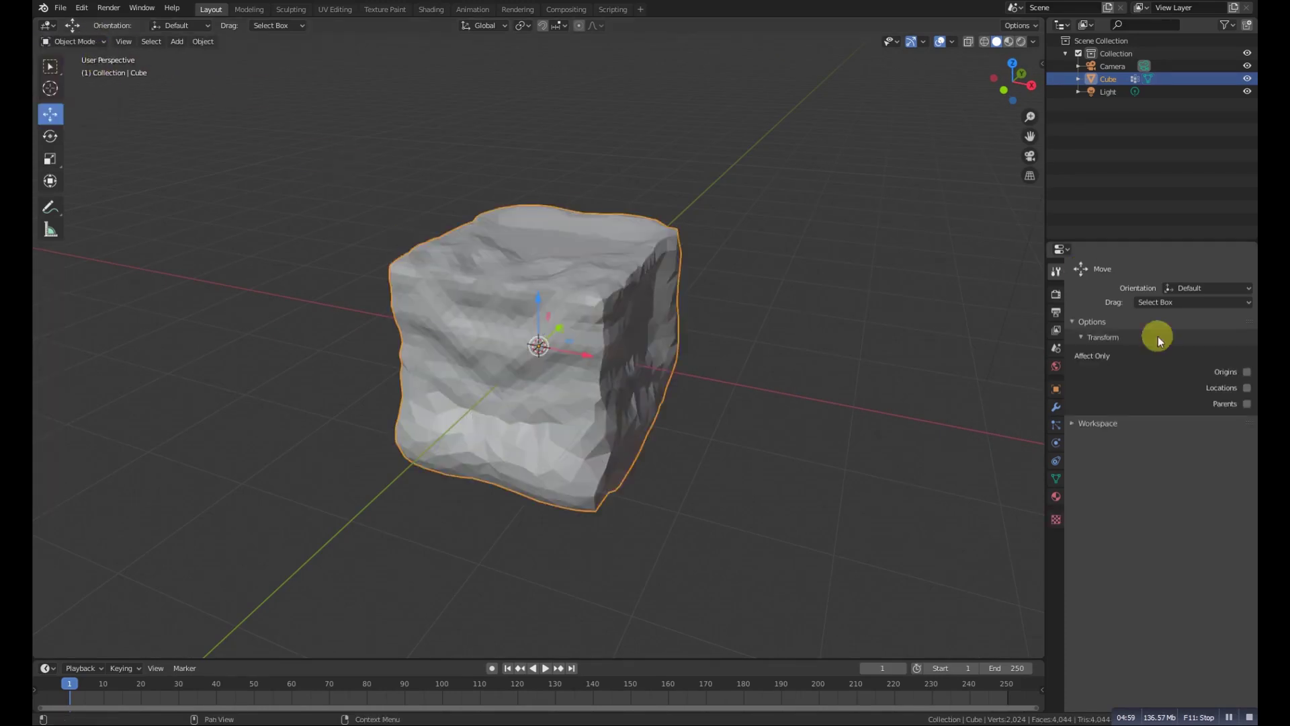
- Add a Remesh modifier to the sculpted cube and compare it with the original mesh in Edit Mode
{"action": "left_click", "coordinate": [1057, 408]}
{"action": "left_click", "coordinate": [1112, 268]}
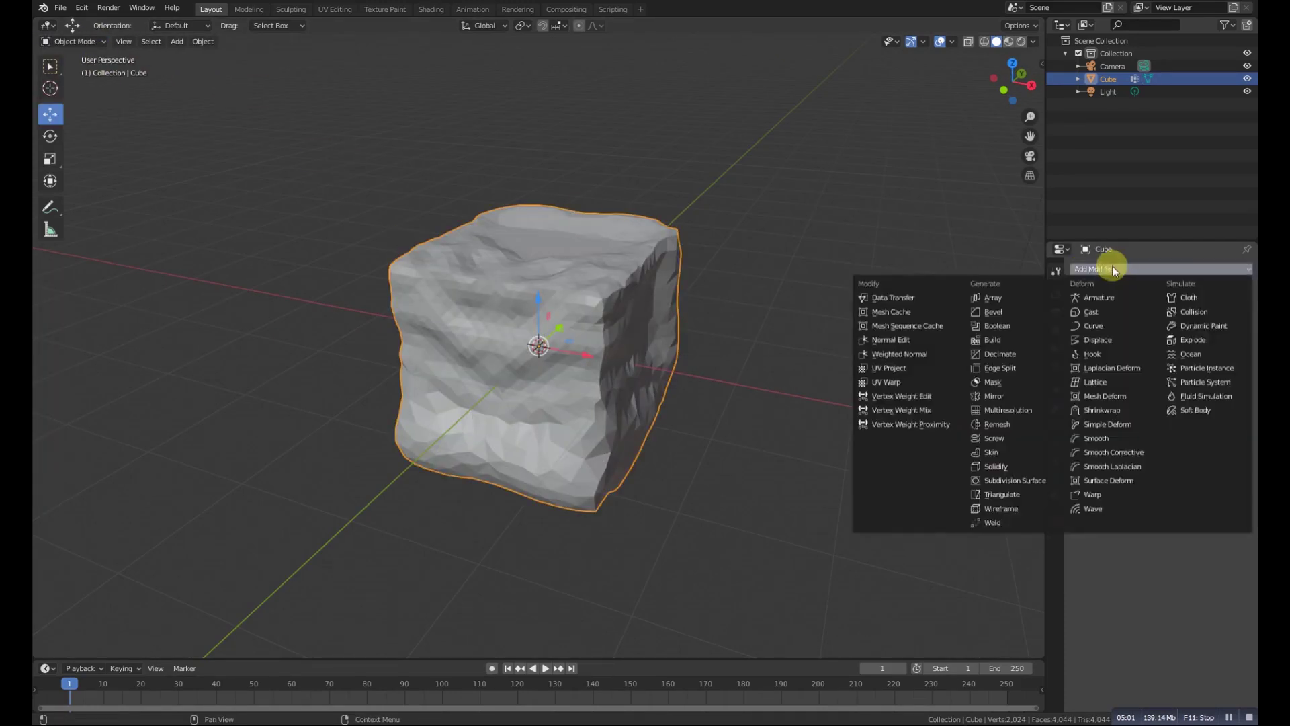
{"action": "left_click", "coordinate": [1006, 423]}
{"action": "middle_click_drag", "start_coordinate": [756, 393], "coordinate": [497, 335]}
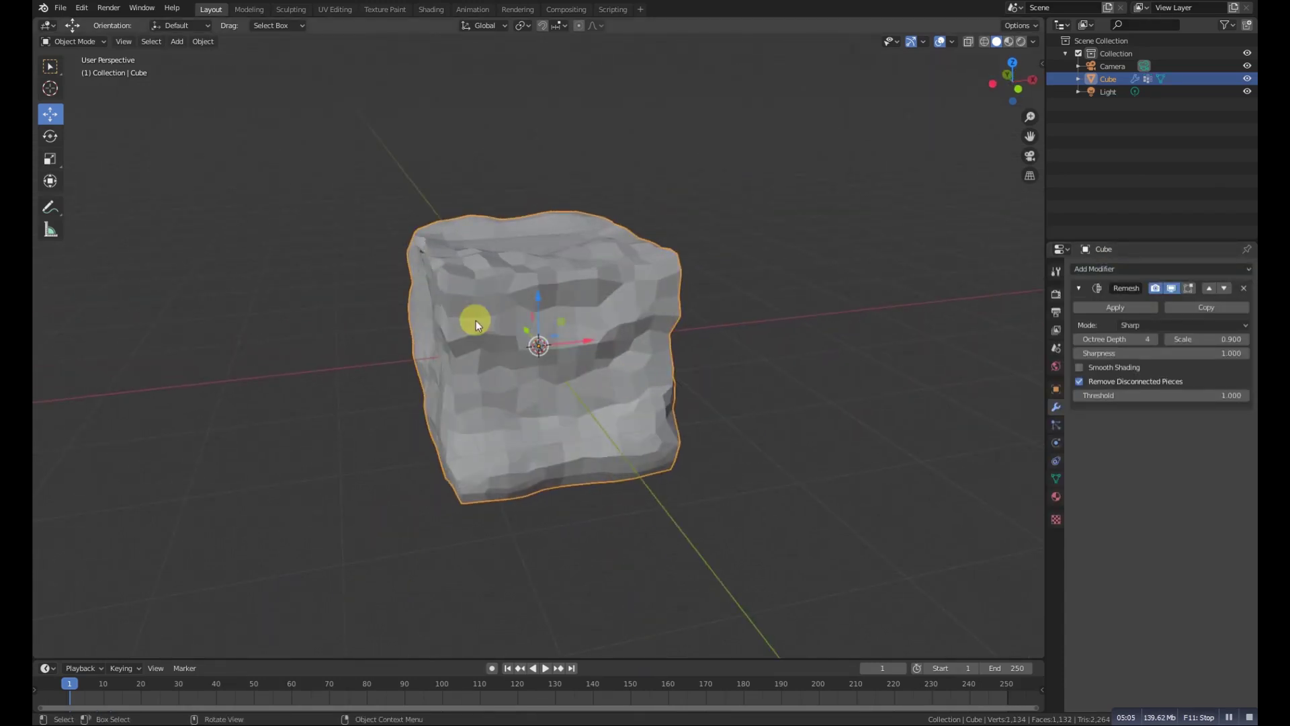
{"action": "key", "text": "Tab"}
{"action": "key", "text": "Tab"}
- Apply the Remesh modifier in Sharp mode with Octree Depth 4 and inspect the new topology in Edit Mode
{"action": "left_click", "coordinate": [1121, 307]}
{"action": "key", "text": "Tab"}
{"action": "middle_click_drag", "start_coordinate": [572, 358], "coordinate": [390, 241]}
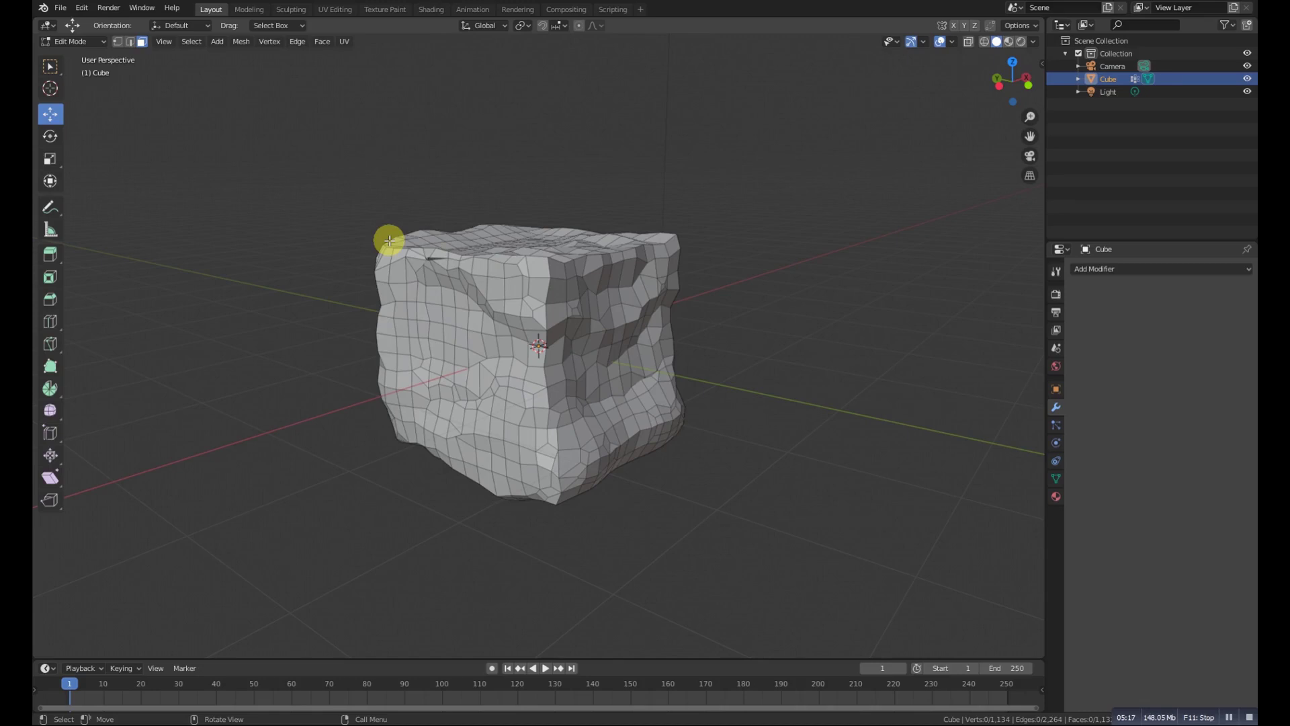
- Undo the Remesh modifier, the sculpting and Dyntopo back to the plain cube, and bring up the mode choices
{"action": "key", "text": "ctrl+z"}
{"action": "key", "text": "ctrl+z"}
{"action": "key", "text": "ctrl+z"}
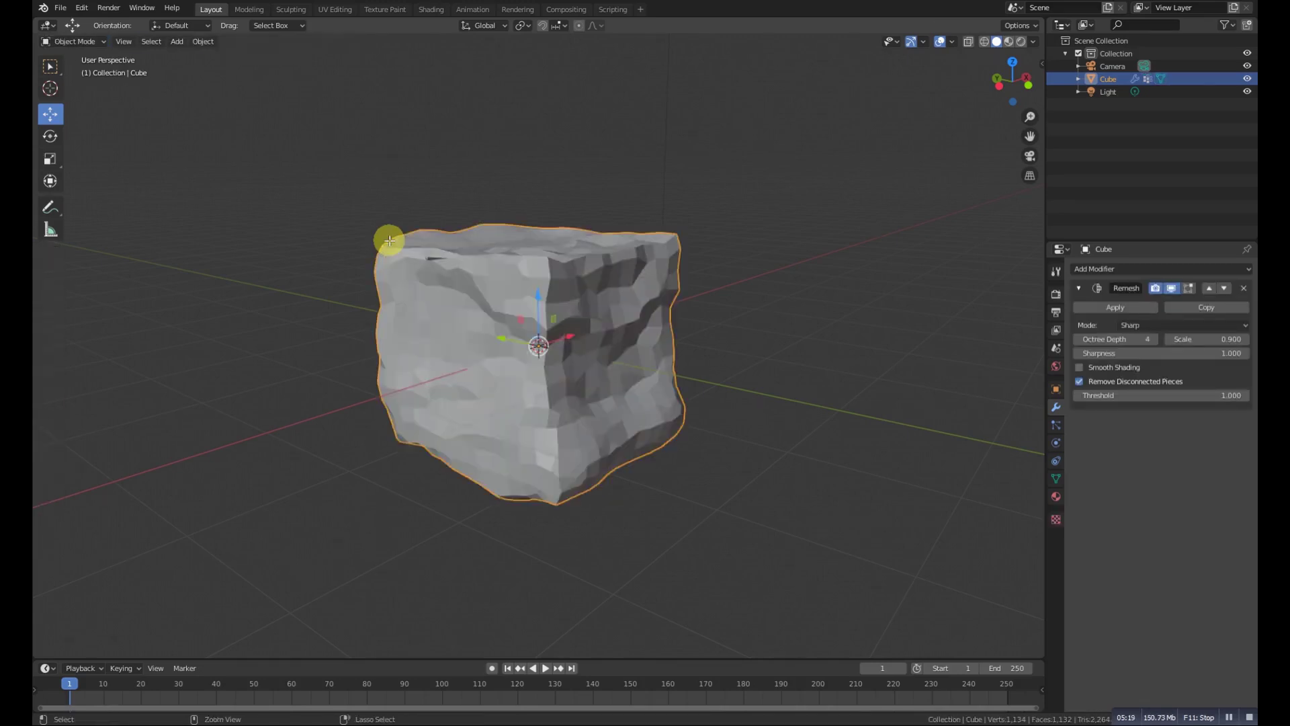
{"action": "key", "text": "ctrl+z"}
{"action": "key", "text": "ctrl+z"}
{"action": "key", "text": "ctrl+z"}
{"action": "key", "text": "ctrl+z"}
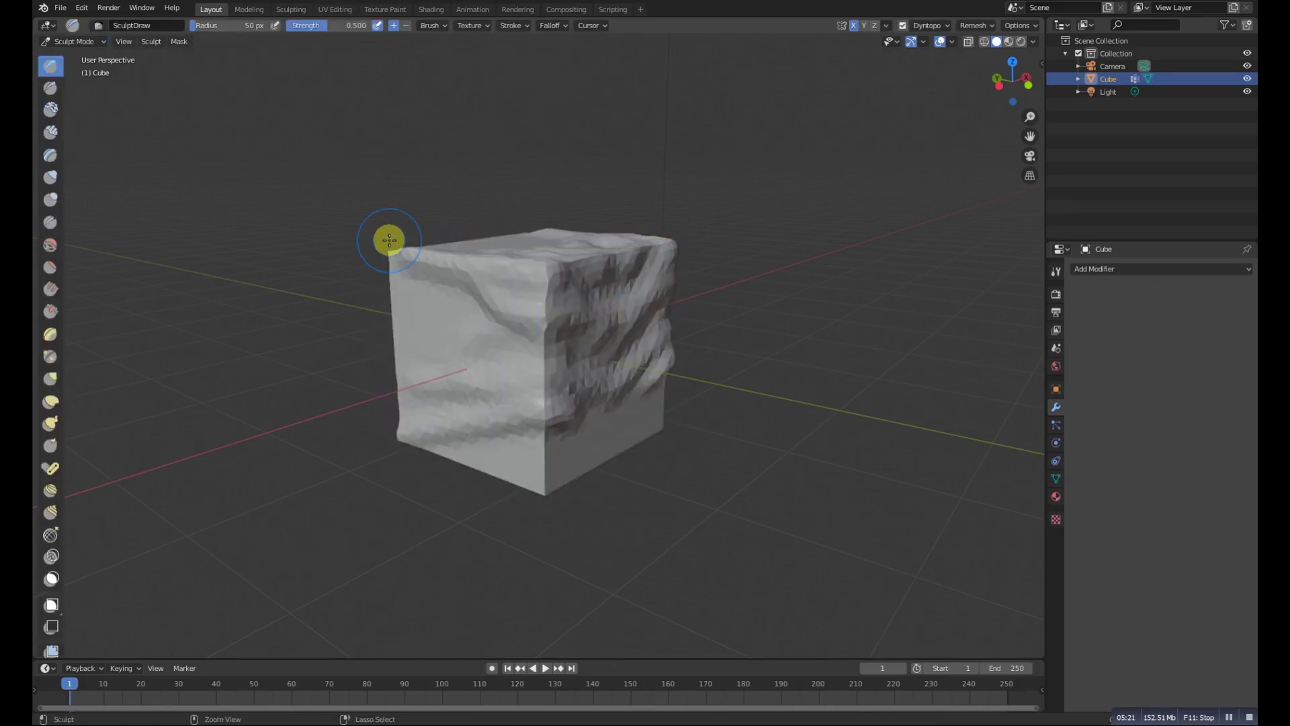
{"action": "key", "text": "ctrl+z"}
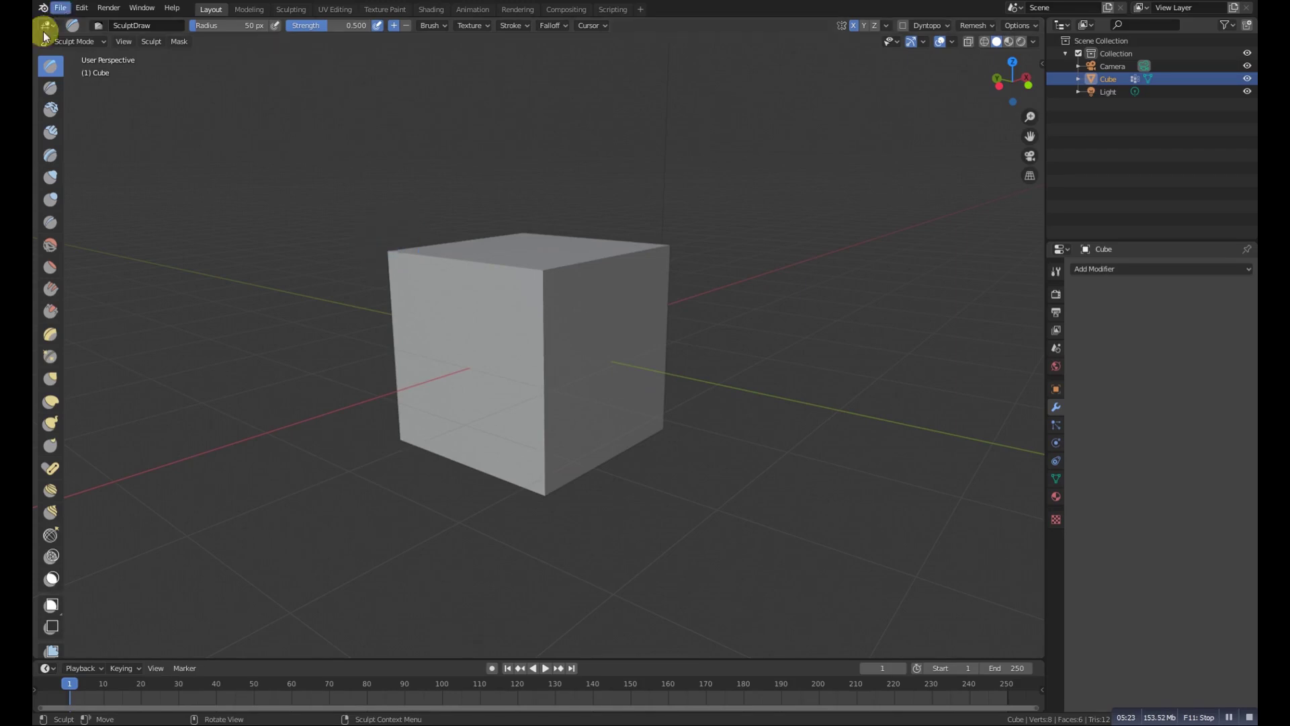
{"action": "left_click", "coordinate": [84, 41]}
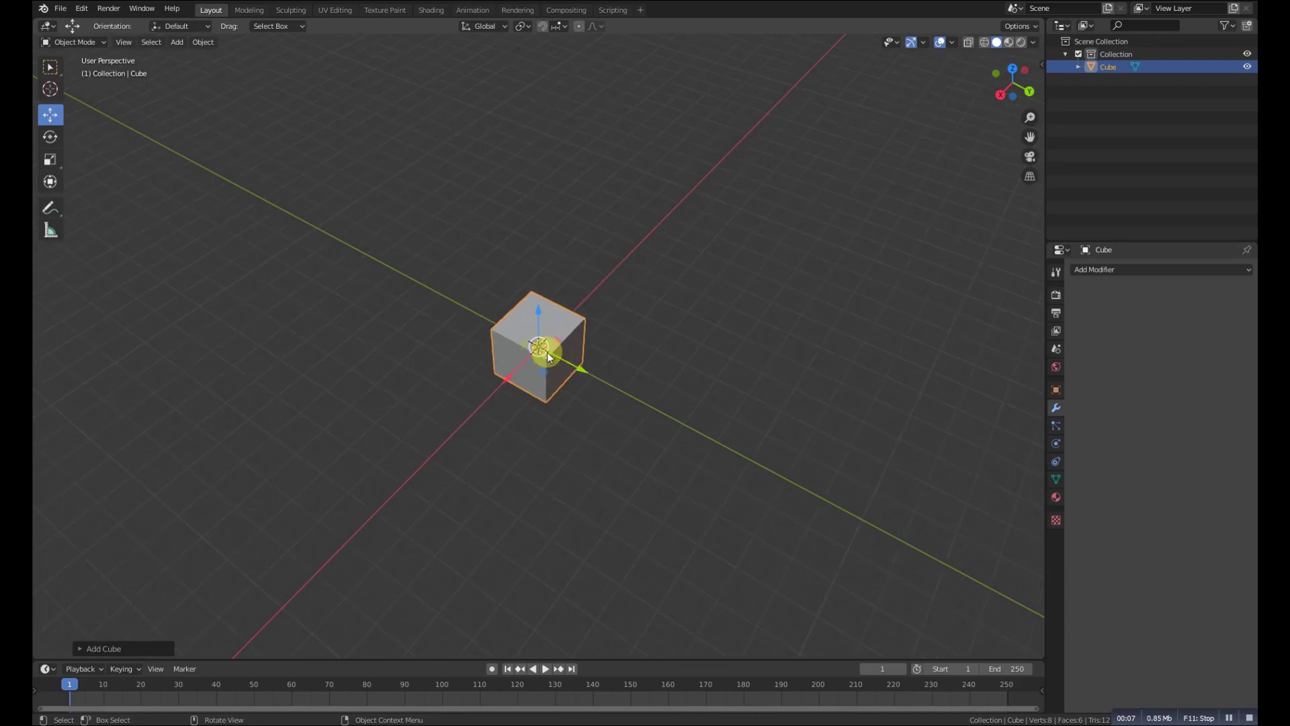
- Delete the cube and add a mesh circle at the origin in its place
{"action": "middle_click_drag", "start_coordinate": [538, 348], "coordinate": [475, 332]}
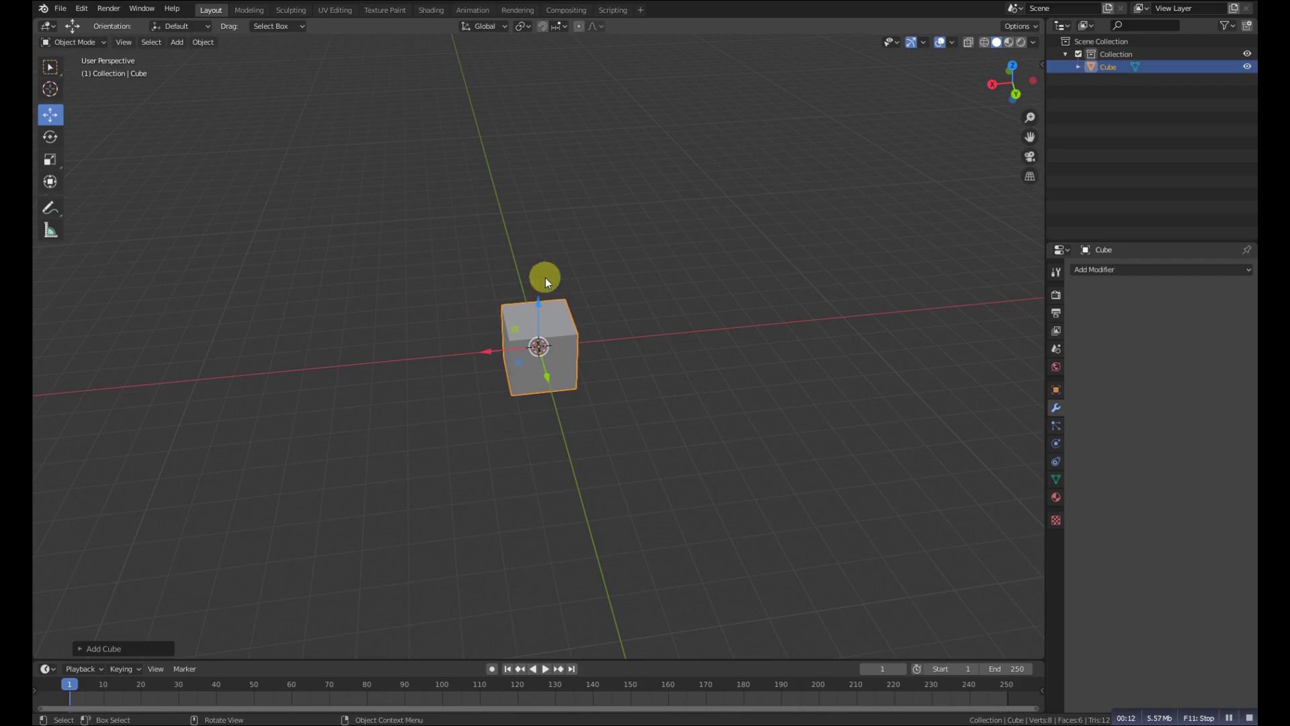
{"action": "middle_click_drag", "start_coordinate": [546, 277], "coordinate": [562, 385]}
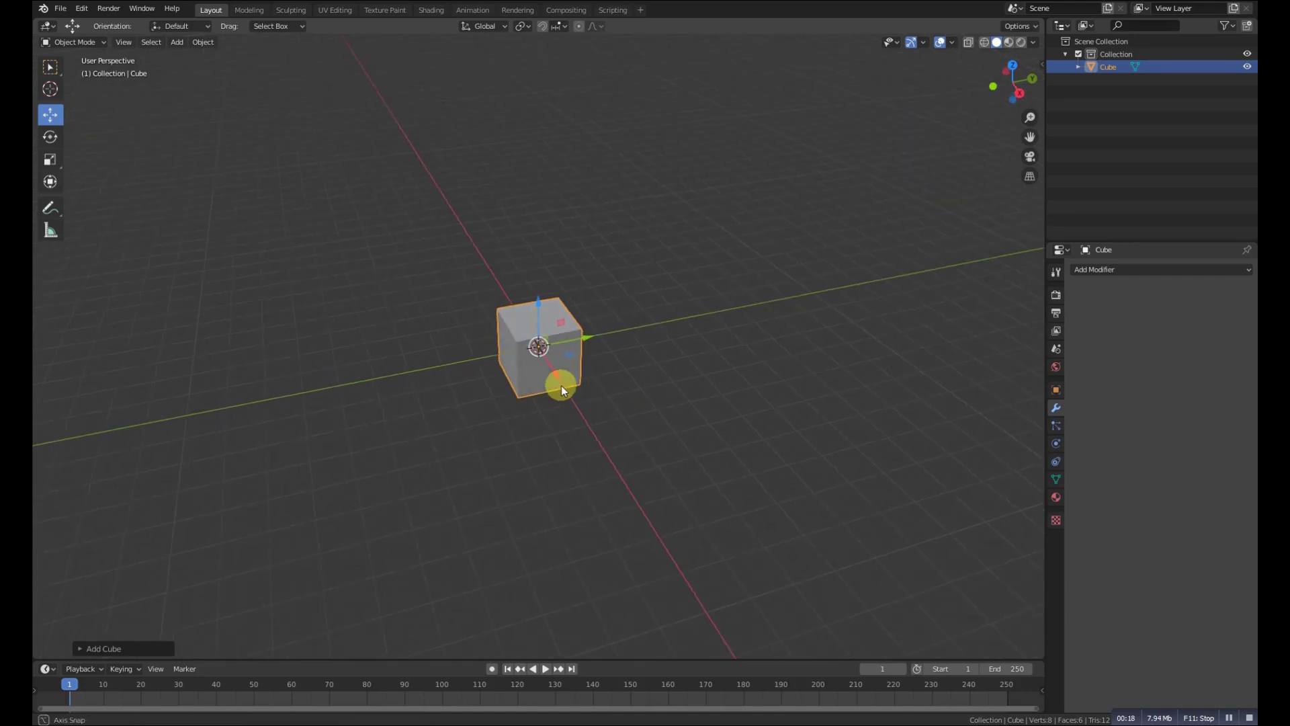
{"action": "key", "text": "Delete"}
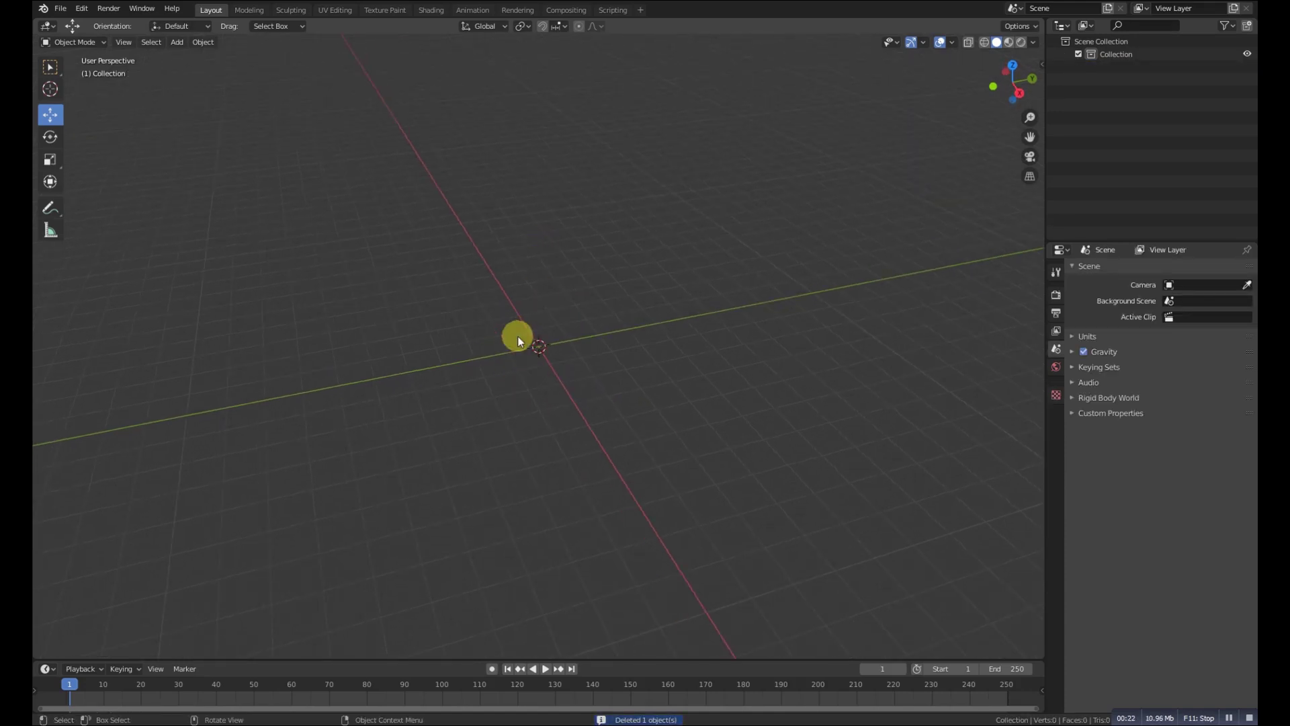
{"action": "key", "text": "shift+a"}
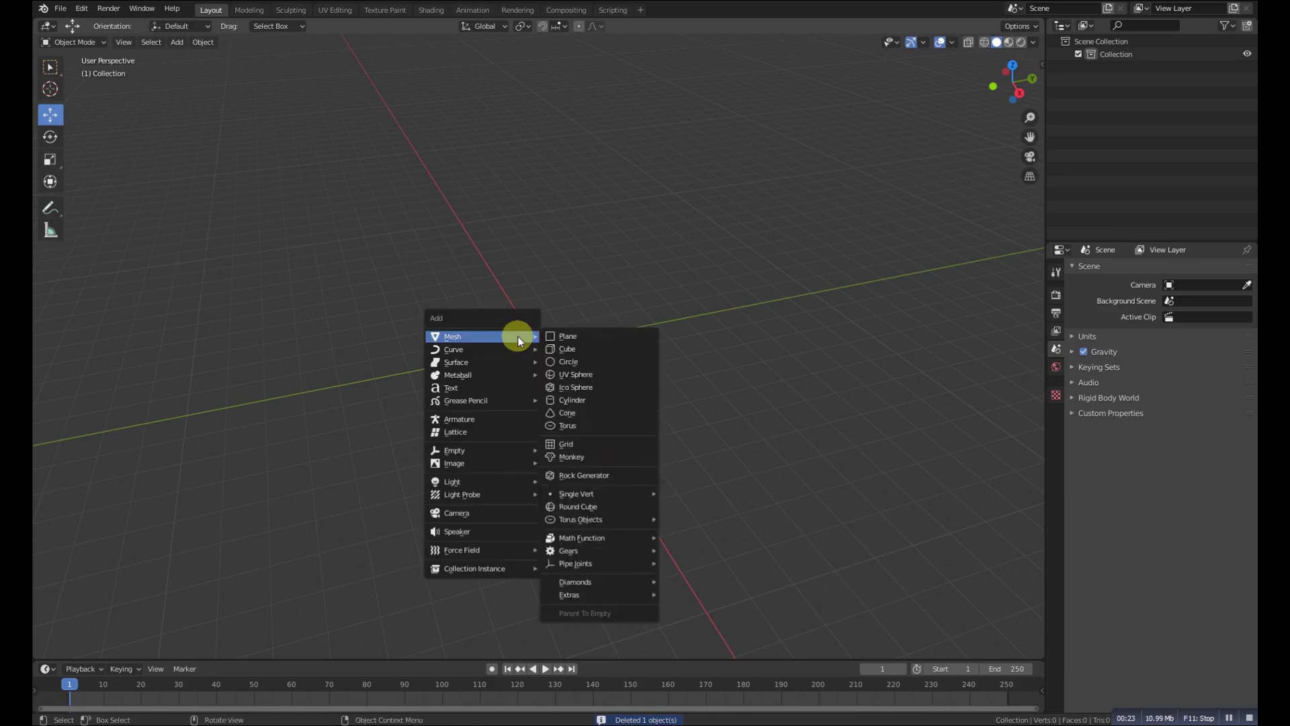
{"action": "left_click", "coordinate": [571, 360]}
{"action": "middle_click_drag", "start_coordinate": [566, 340], "coordinate": [535, 372]}
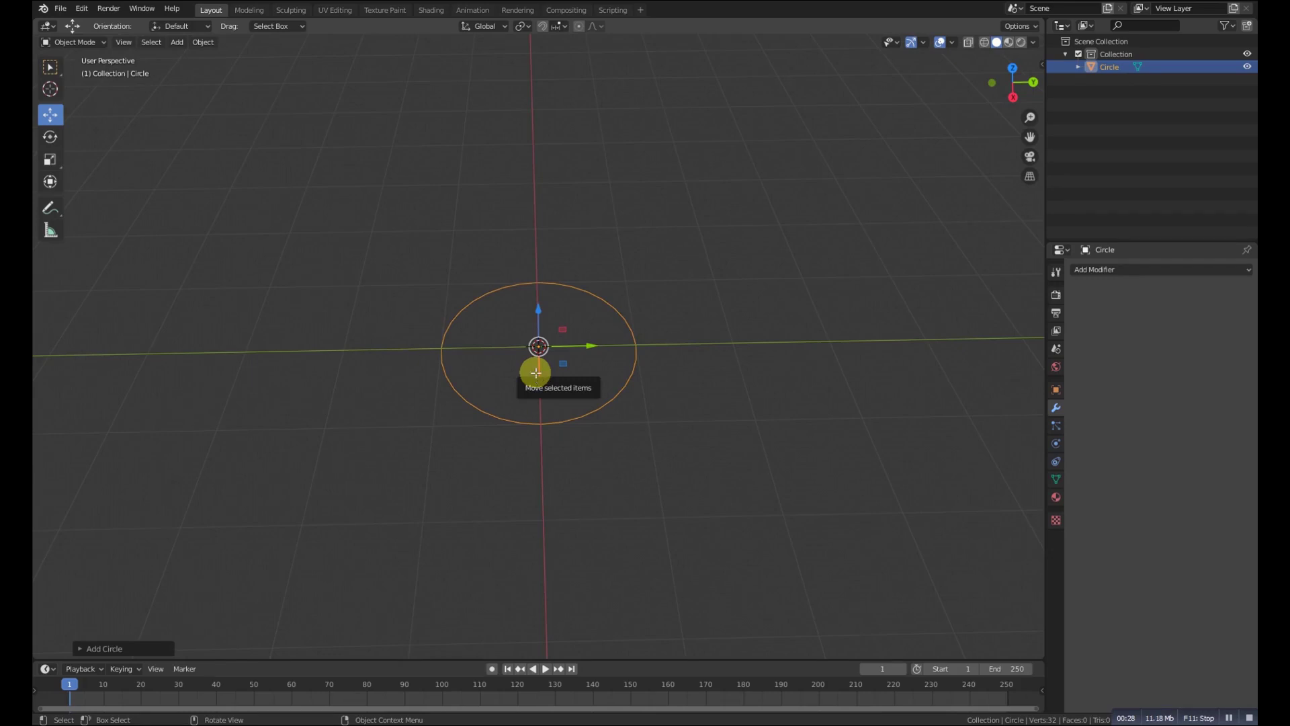
- Rotate all of the circle's vertices 90° about the X axis in Edit Mode
{"action": "key", "text": "Tab"}
{"action": "type", "text": "rx"}
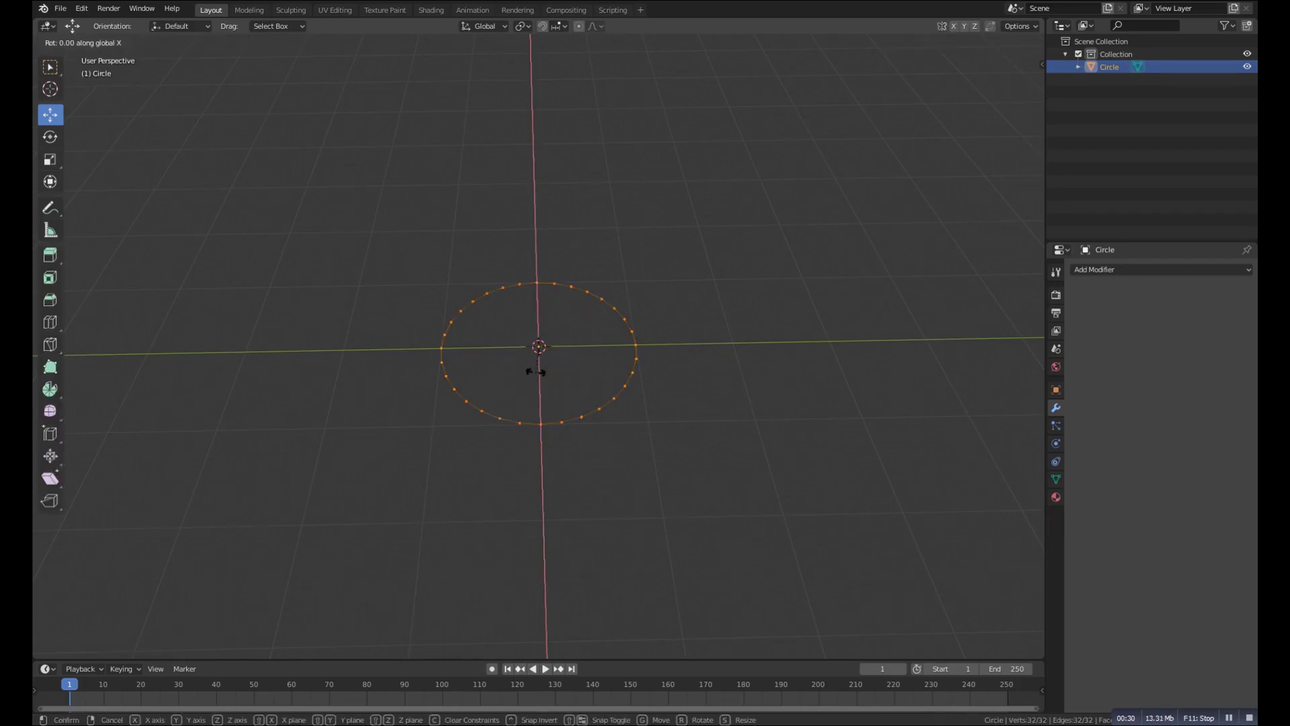
{"action": "type", "text": "90"}
{"action": "left_click", "coordinate": [536, 369]}
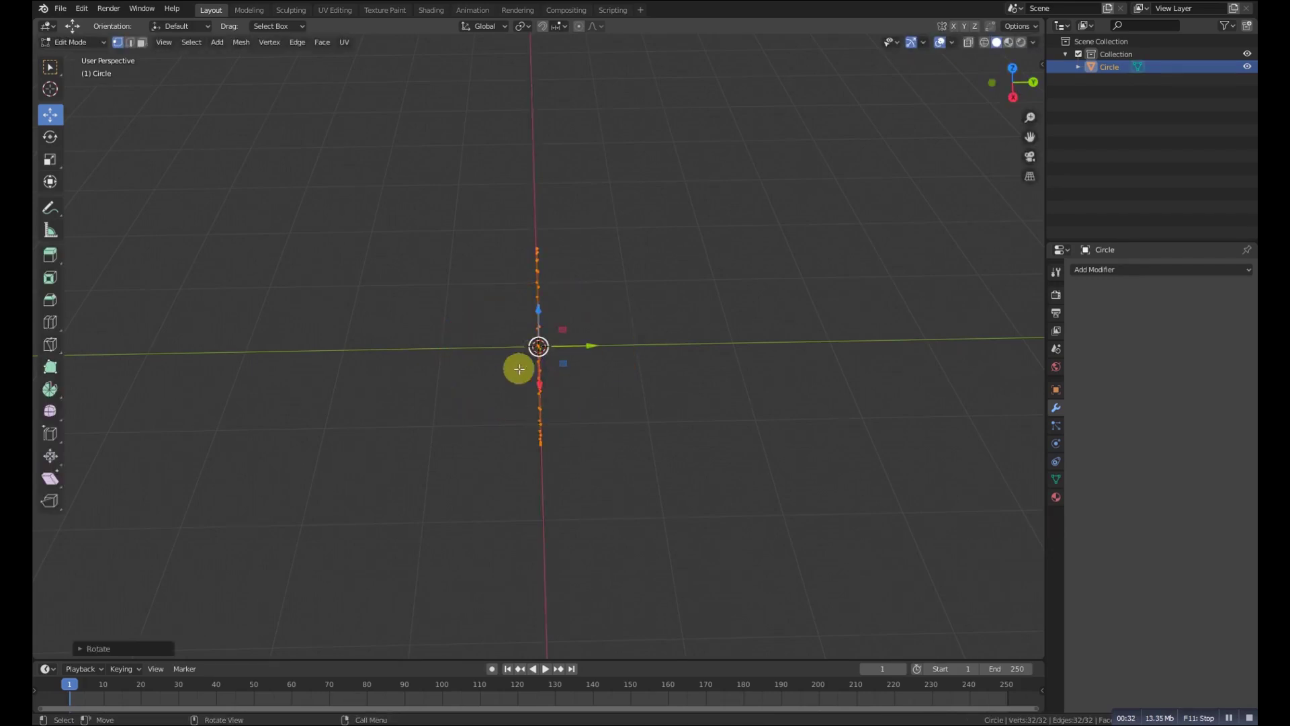
- Move the upright circle's vertices away from the origin along the negative X axis and return to Object Mode
{"action": "middle_click_drag", "start_coordinate": [528, 369], "coordinate": [591, 345]}
{"action": "key", "text": "g"}
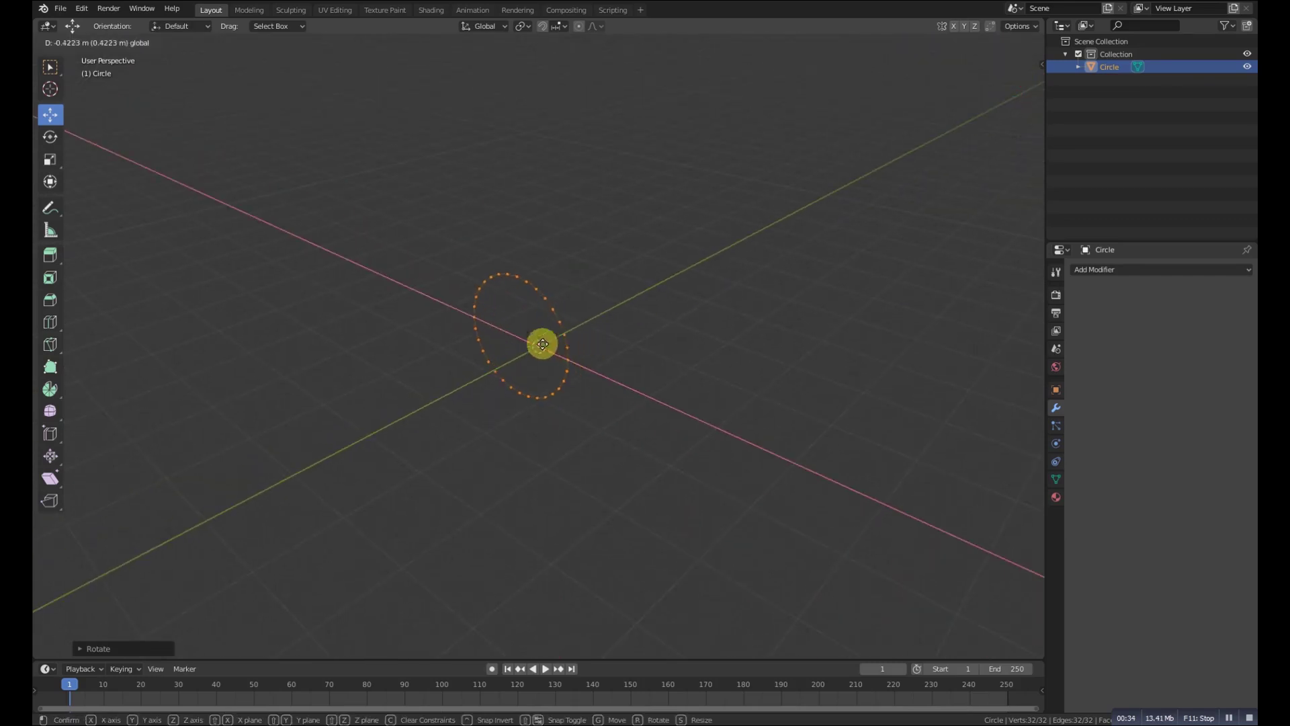
{"action": "left_click", "coordinate": [332, 273]}
{"action": "middle_click_drag", "start_coordinate": [331, 275], "coordinate": [400, 331]}
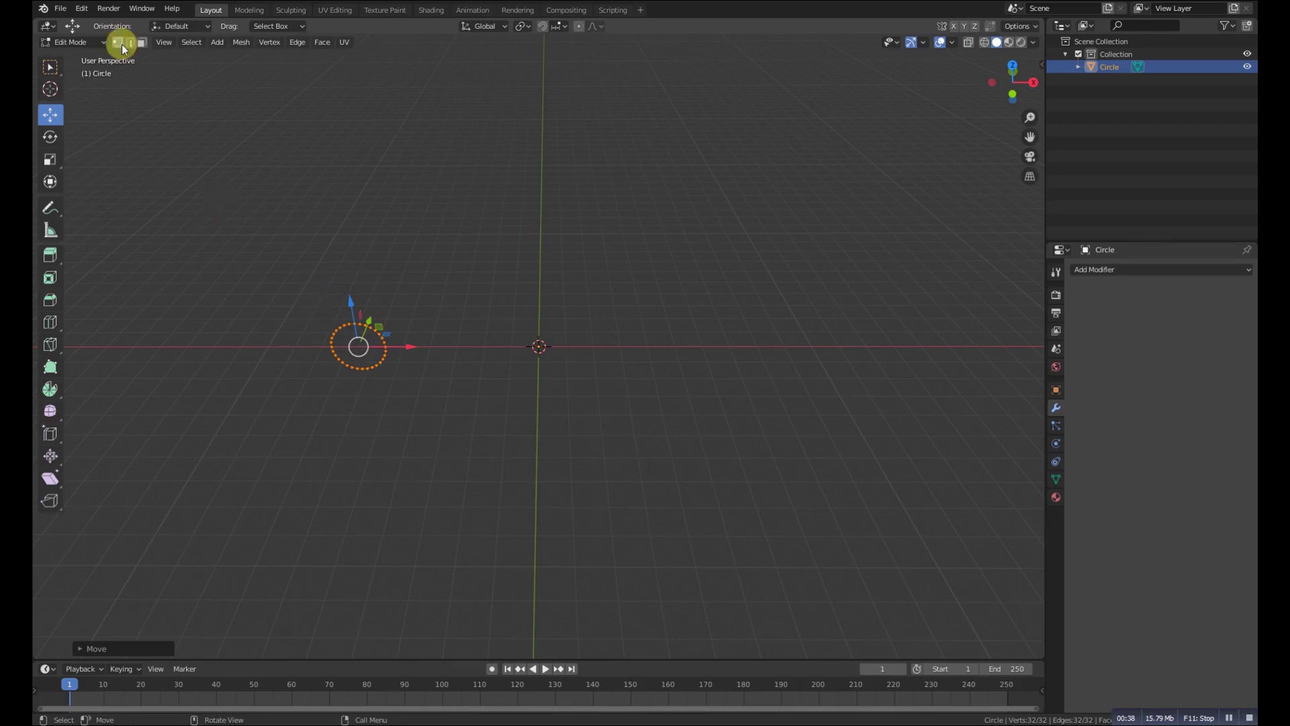
{"action": "left_click", "coordinate": [74, 42]}
{"action": "left_click", "coordinate": [74, 55]}
{"action": "middle_click_drag", "start_coordinate": [323, 336], "coordinate": [409, 403]}
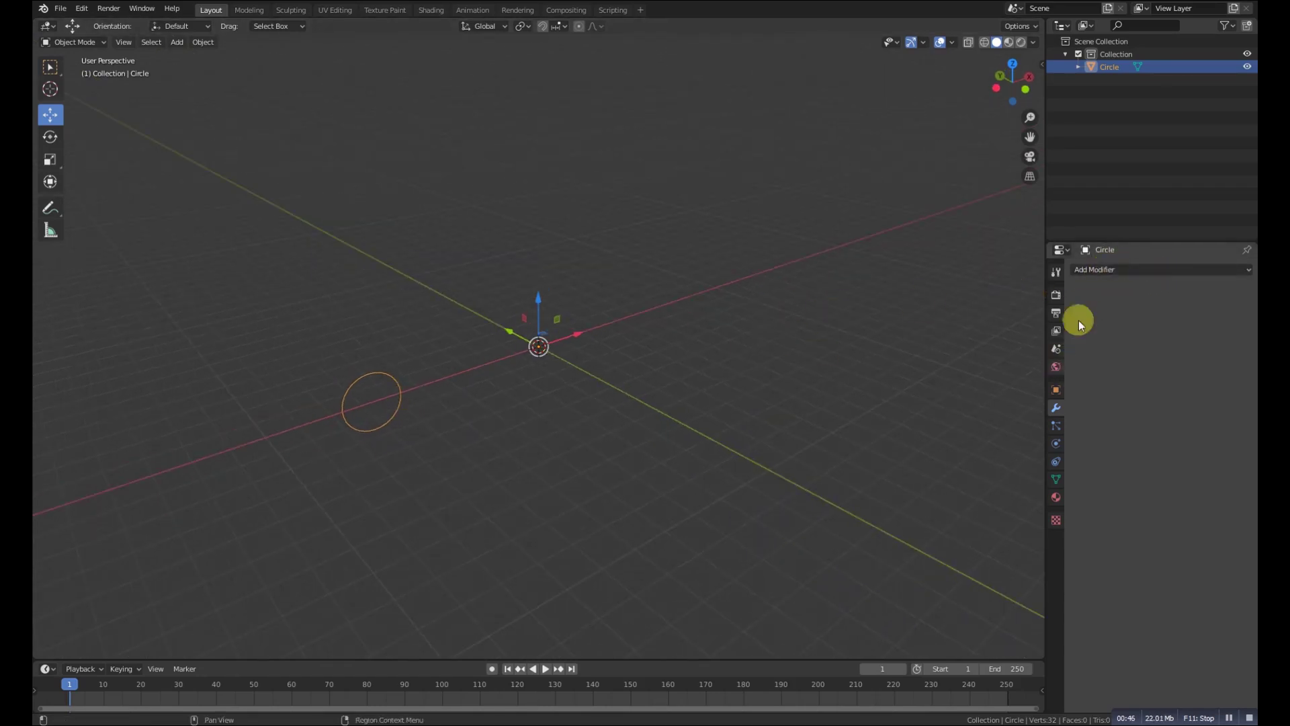
- Add a Screw modifier to the circle and set its Screw offset to 7.7 m
{"action": "left_click", "coordinate": [1105, 271]}
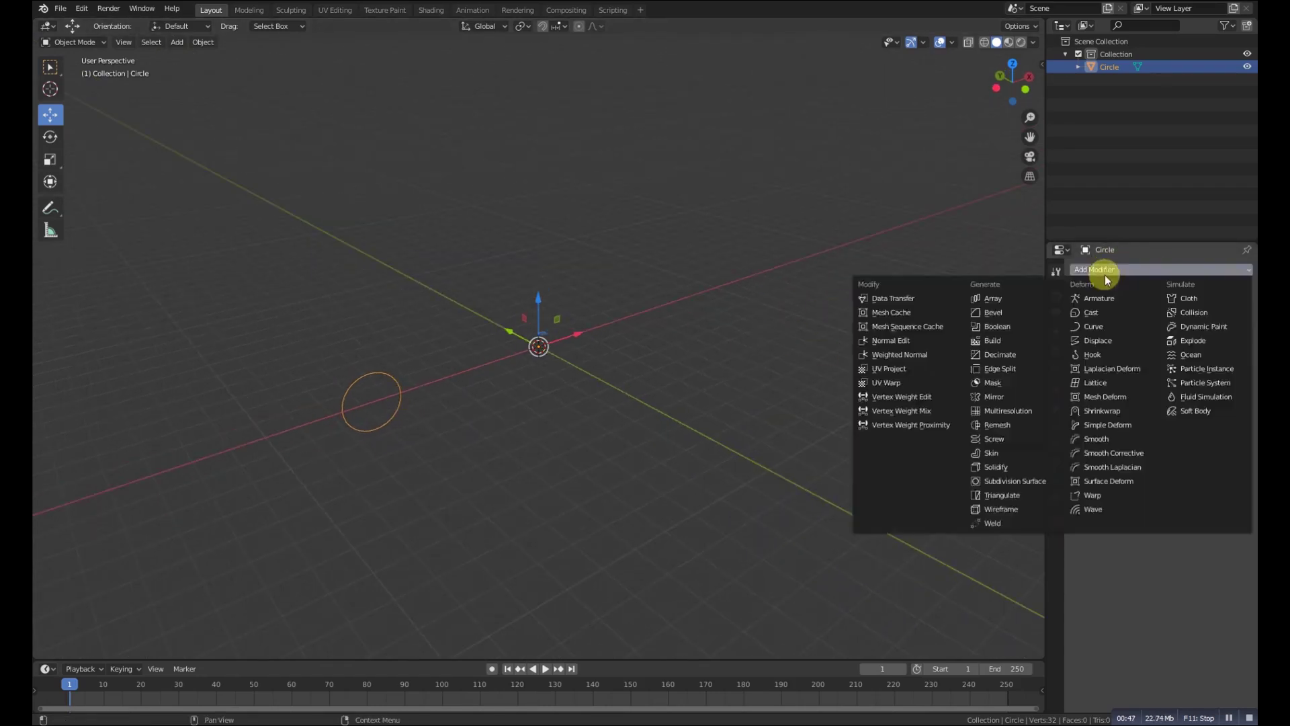
{"action": "left_click", "coordinate": [995, 442]}
{"action": "middle_click_drag", "start_coordinate": [992, 443], "coordinate": [644, 453]}
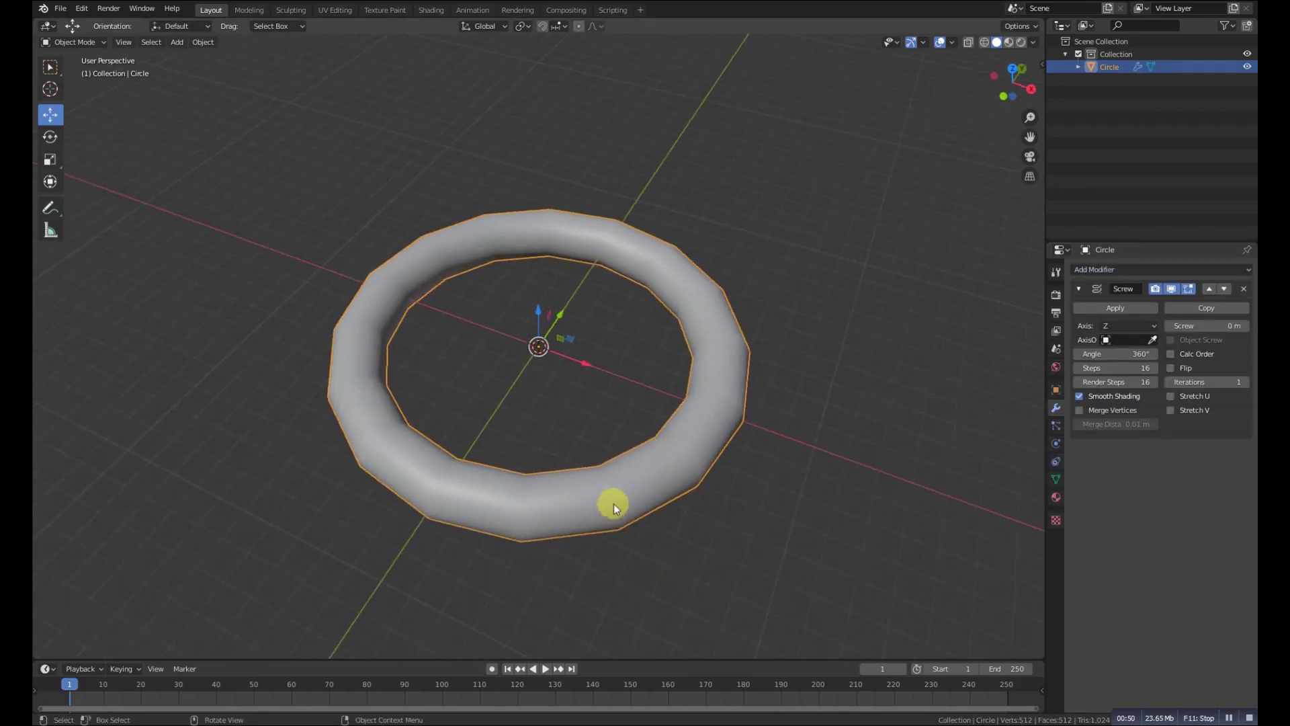
{"action": "middle_click_drag", "start_coordinate": [475, 326], "coordinate": [603, 385]}
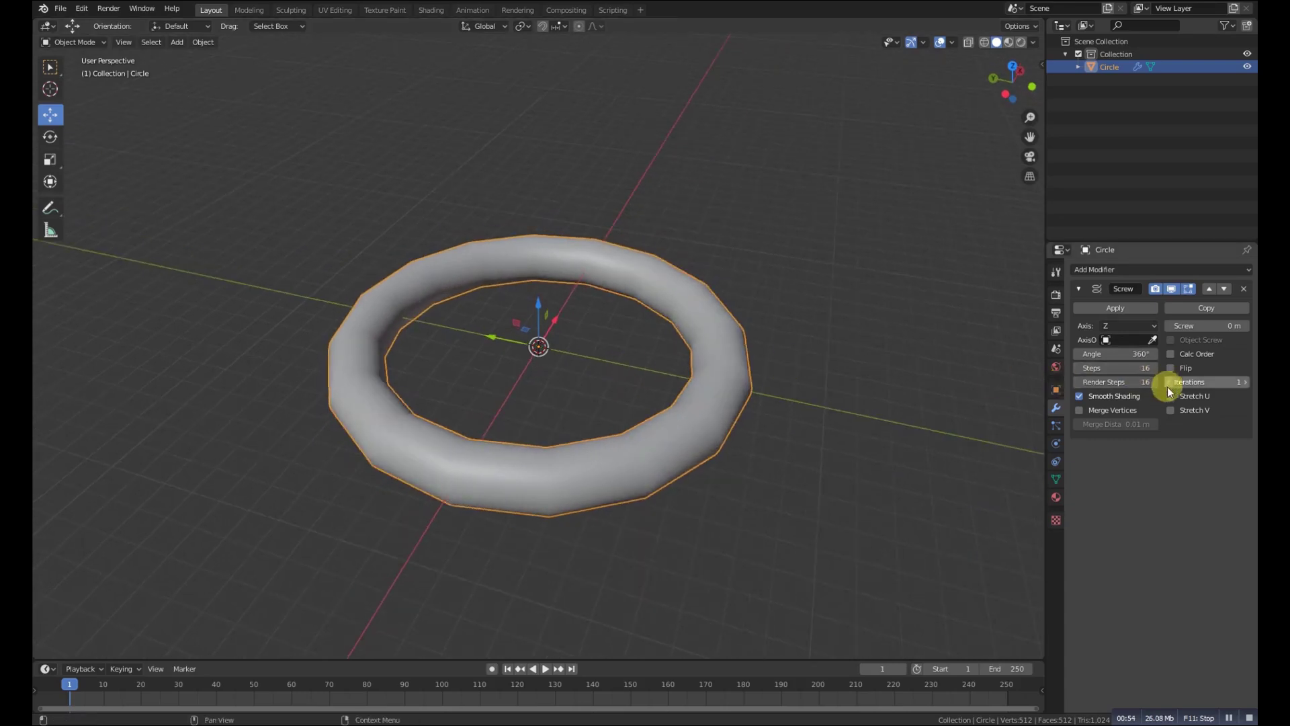
{"action": "left_click_drag", "start_coordinate": [1208, 326], "coordinate": [1214, 354]}
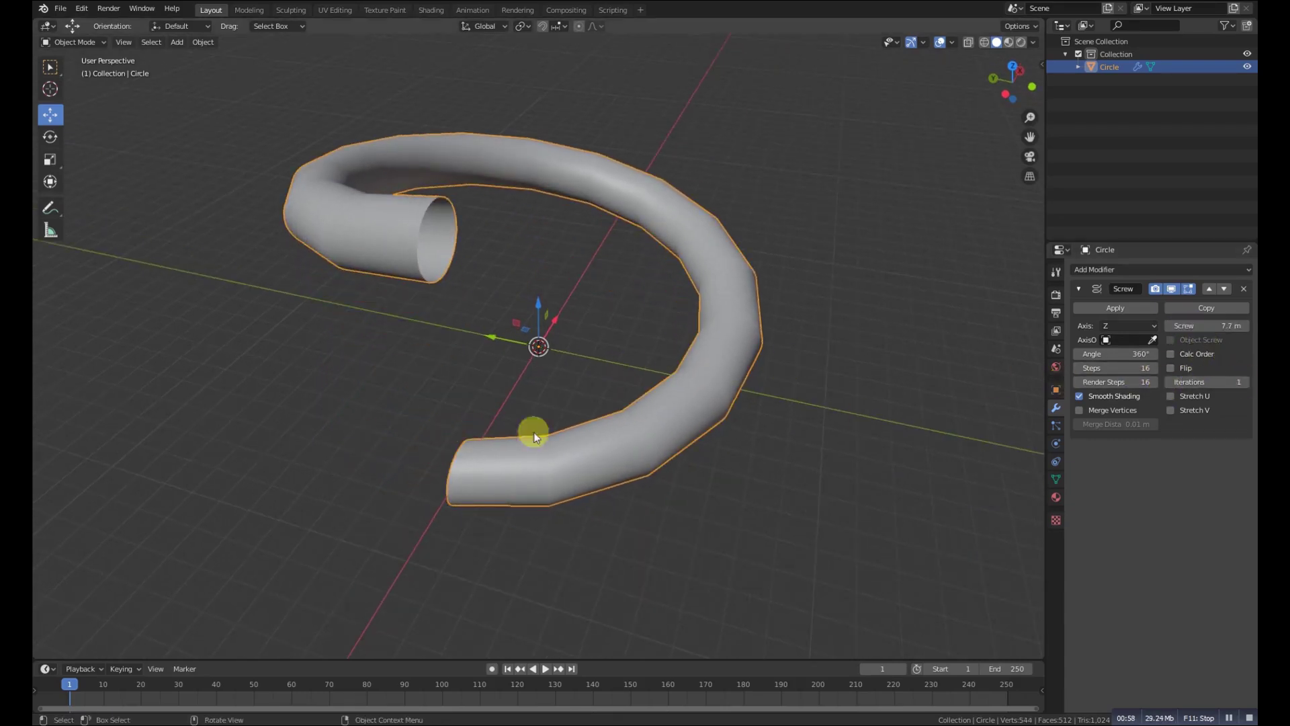
{"action": "scroll", "coordinate": [534, 433], "scroll_direction": "down", "scroll_amount": 4}
{"action": "middle_click_drag", "start_coordinate": [496, 403], "coordinate": [605, 390]}
- Raise the Screw modifier's Iterations to 6 to extend the coil into a spring
{"action": "left_click", "coordinate": [1247, 381]}
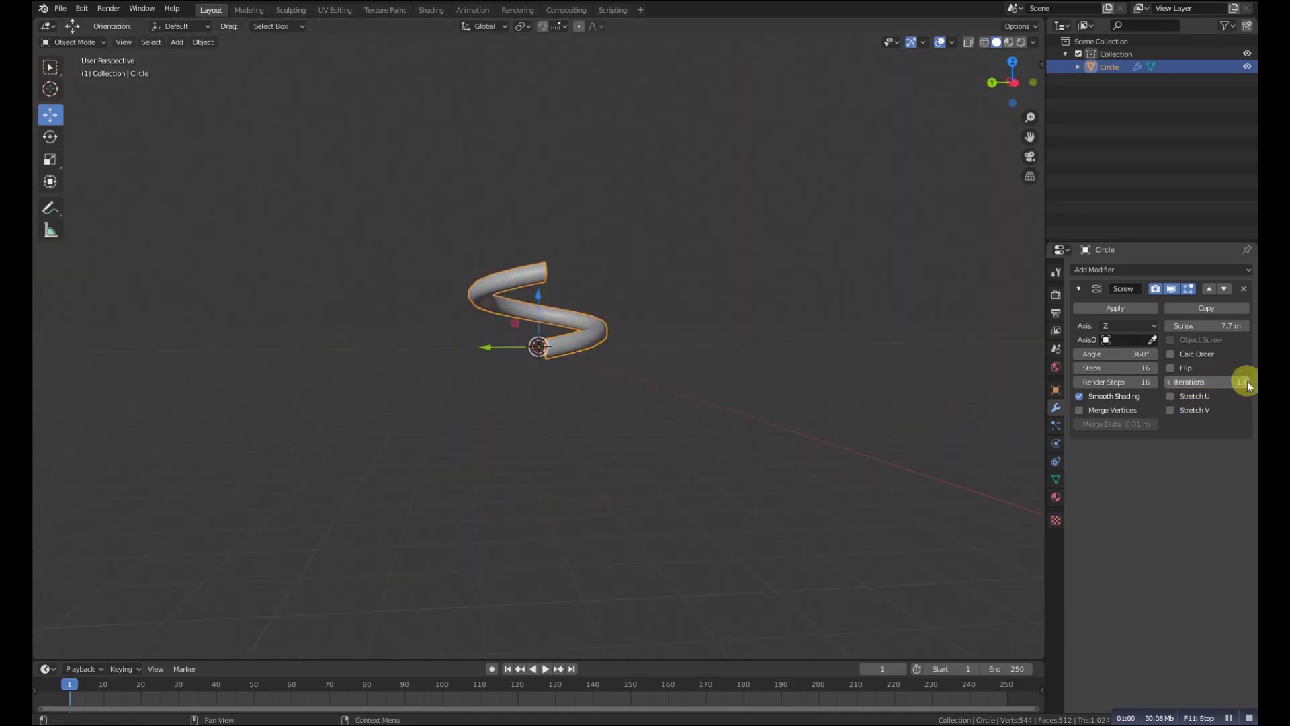
{"action": "left_click", "coordinate": [1247, 381]}
{"action": "left_click", "coordinate": [1247, 381]}
{"action": "left_click", "coordinate": [1247, 381]}
{"action": "left_click", "coordinate": [1247, 381]}
{"action": "scroll", "coordinate": [596, 357], "scroll_direction": "down", "scroll_amount": 3}
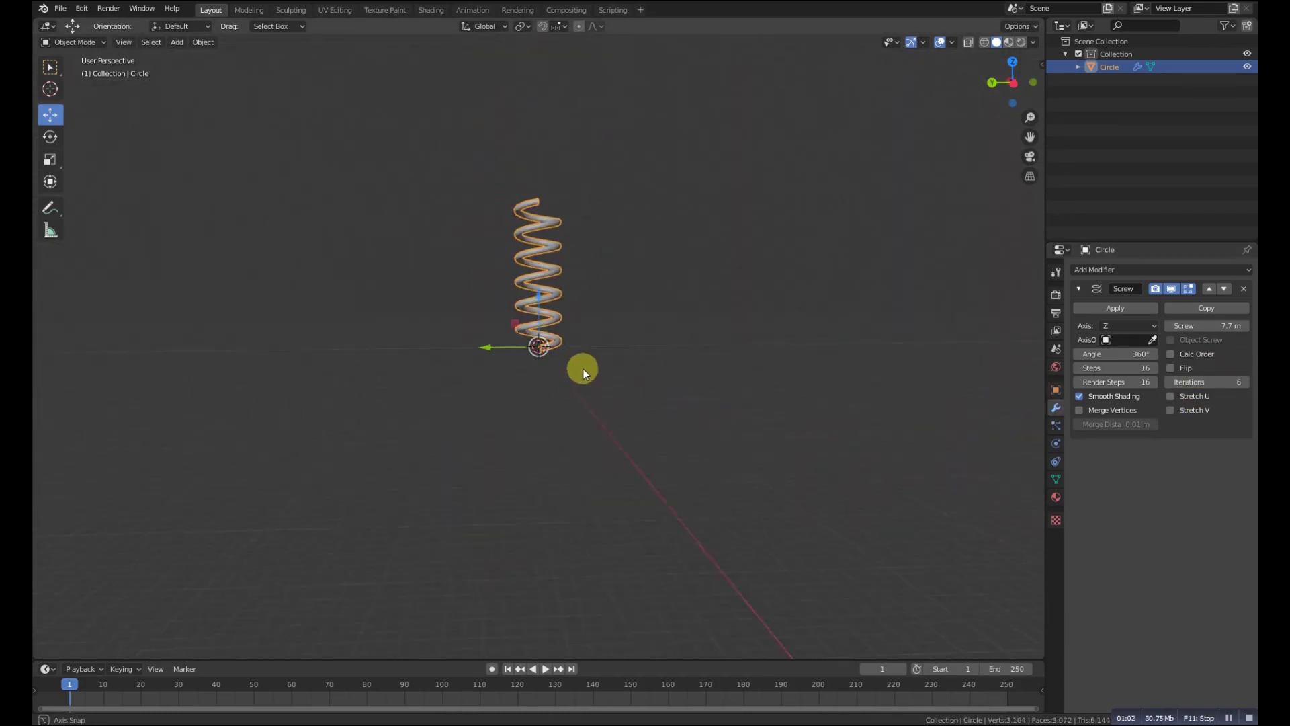
{"action": "middle_click_drag", "start_coordinate": [584, 369], "coordinate": [542, 377]}
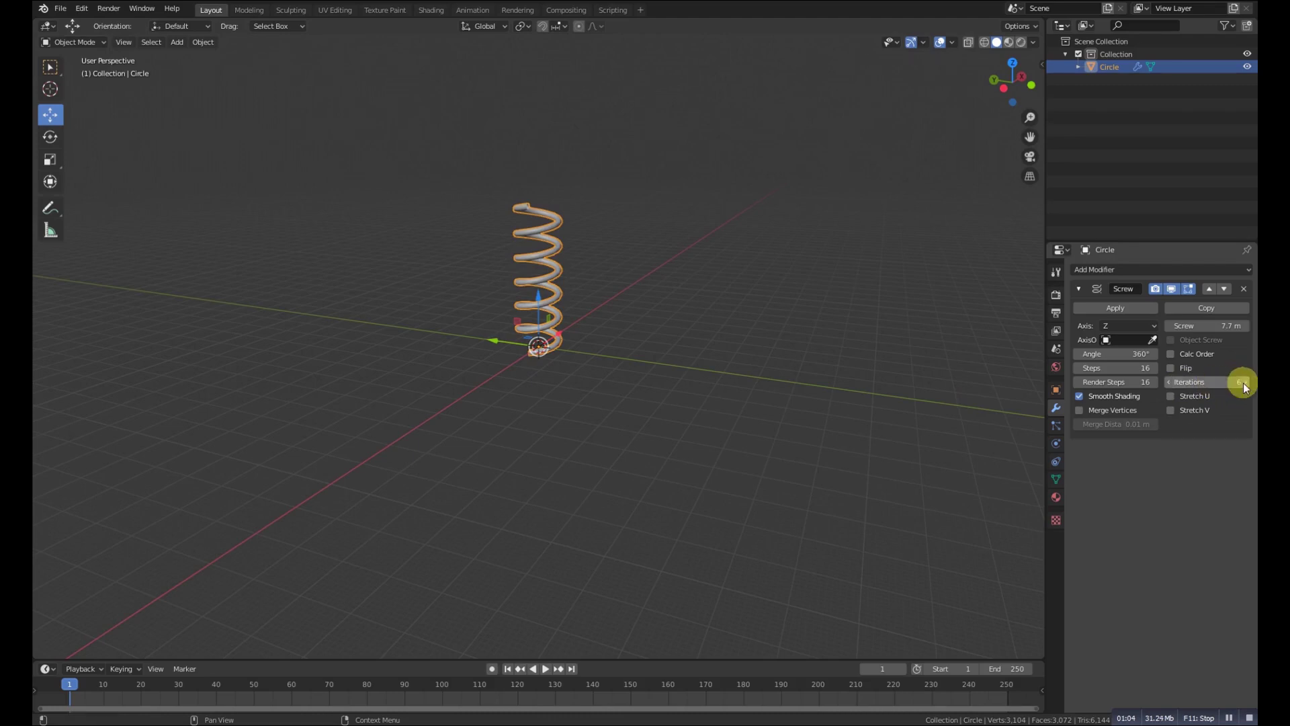
- Remove the Screw modifier from the circle and delete the circle
{"action": "left_click", "coordinate": [1244, 289]}
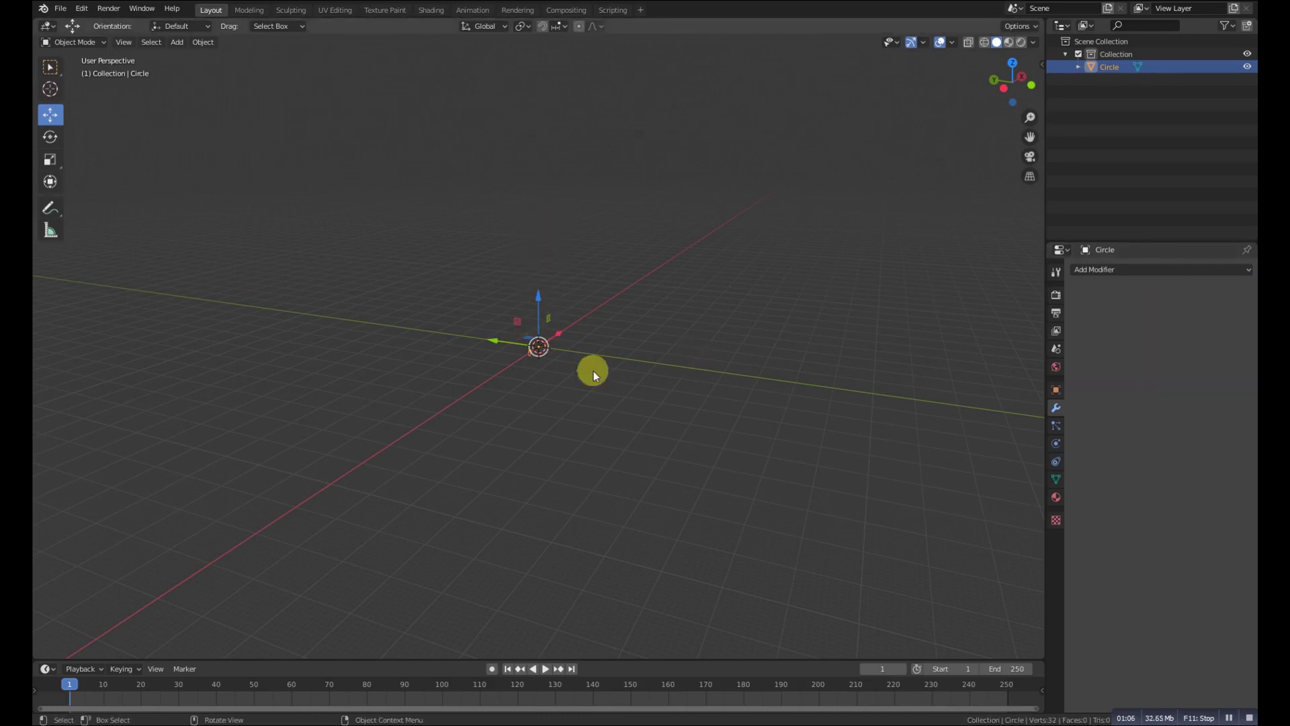
{"action": "key", "text": "x"}
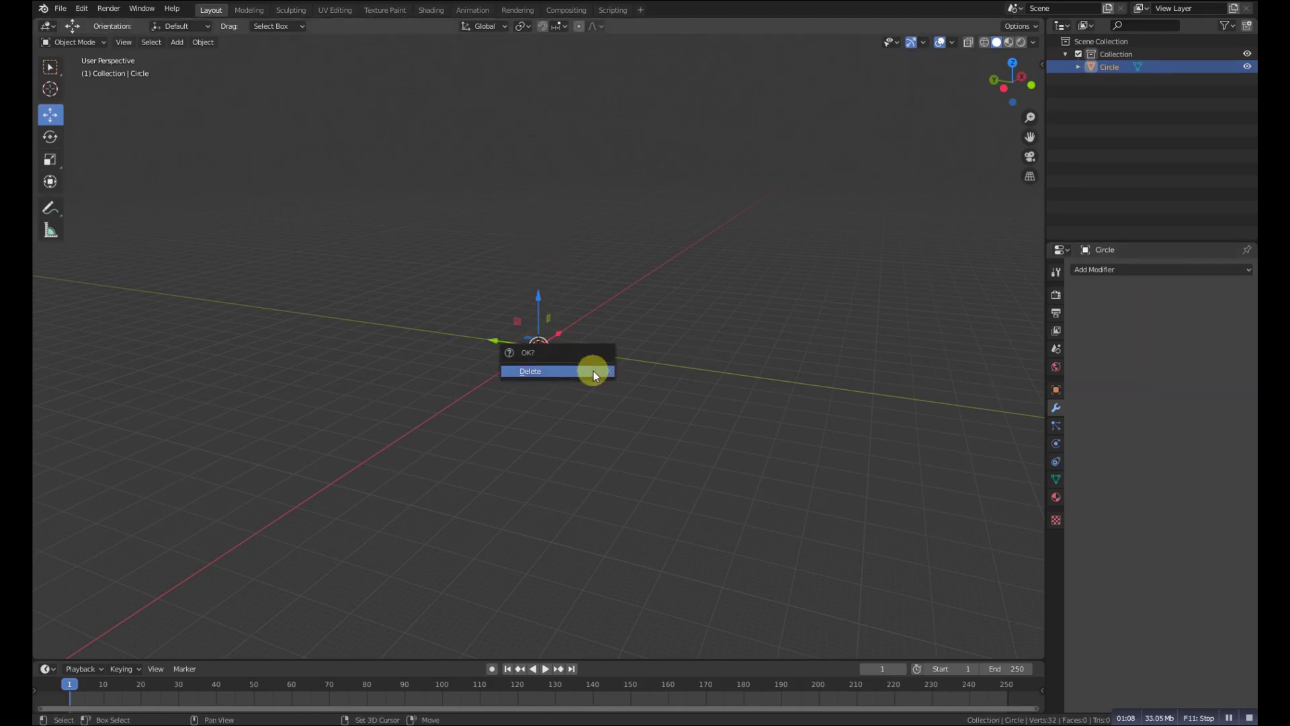
{"action": "left_click", "coordinate": [594, 371]}
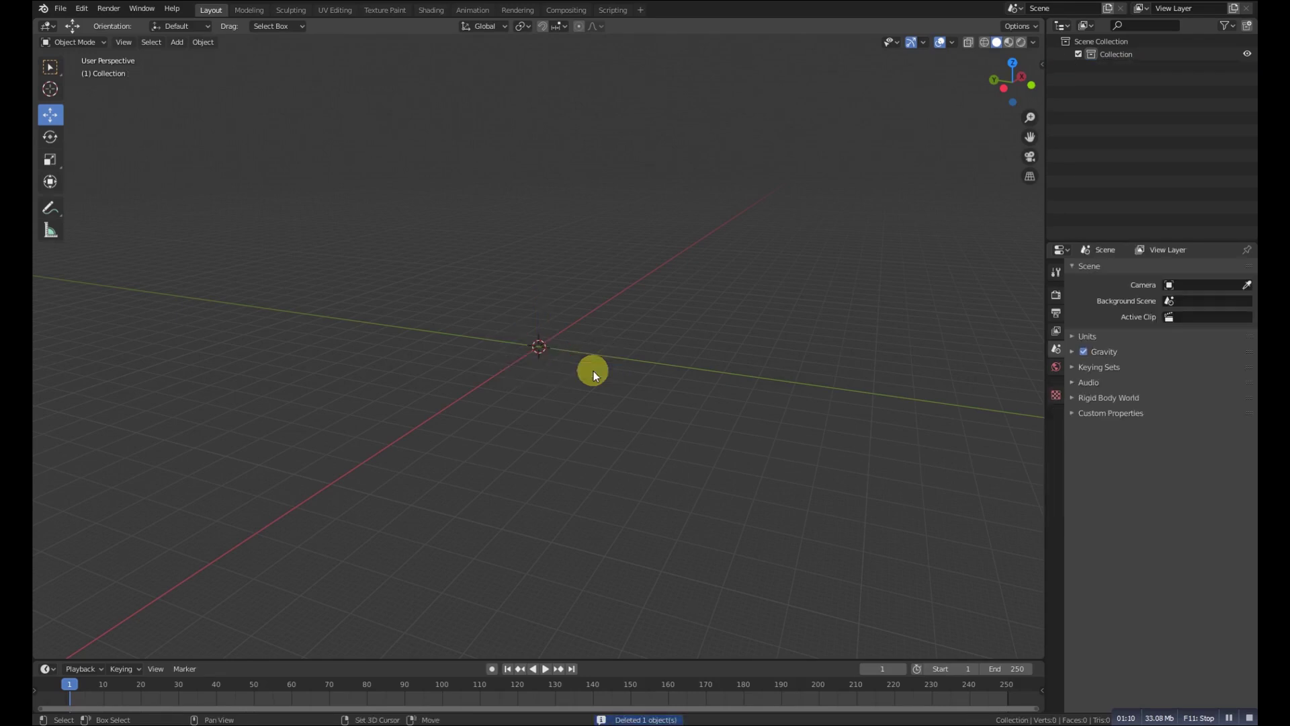
- Add a mesh cube at the origin of the empty scene
{"action": "key", "text": "shift+a"}
{"action": "left_click", "coordinate": [648, 390]}
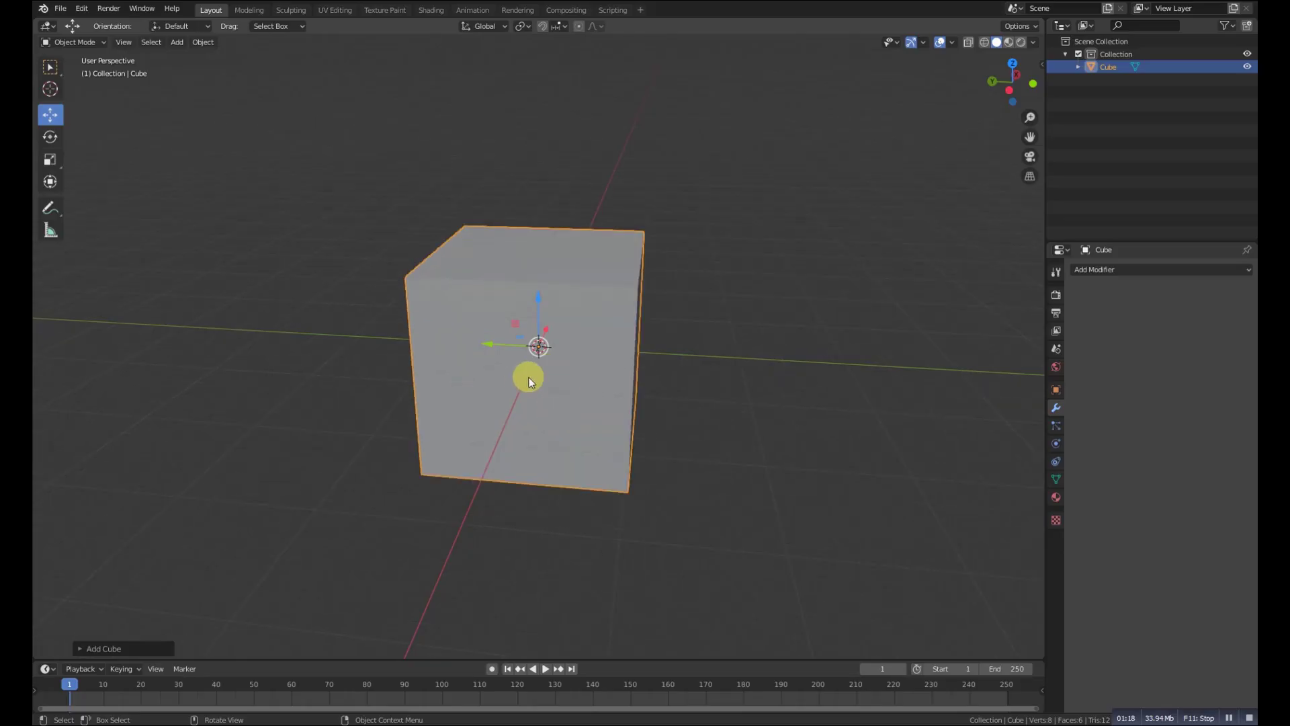
{"action": "middle_click_drag", "start_coordinate": [528, 379], "coordinate": [681, 429]}
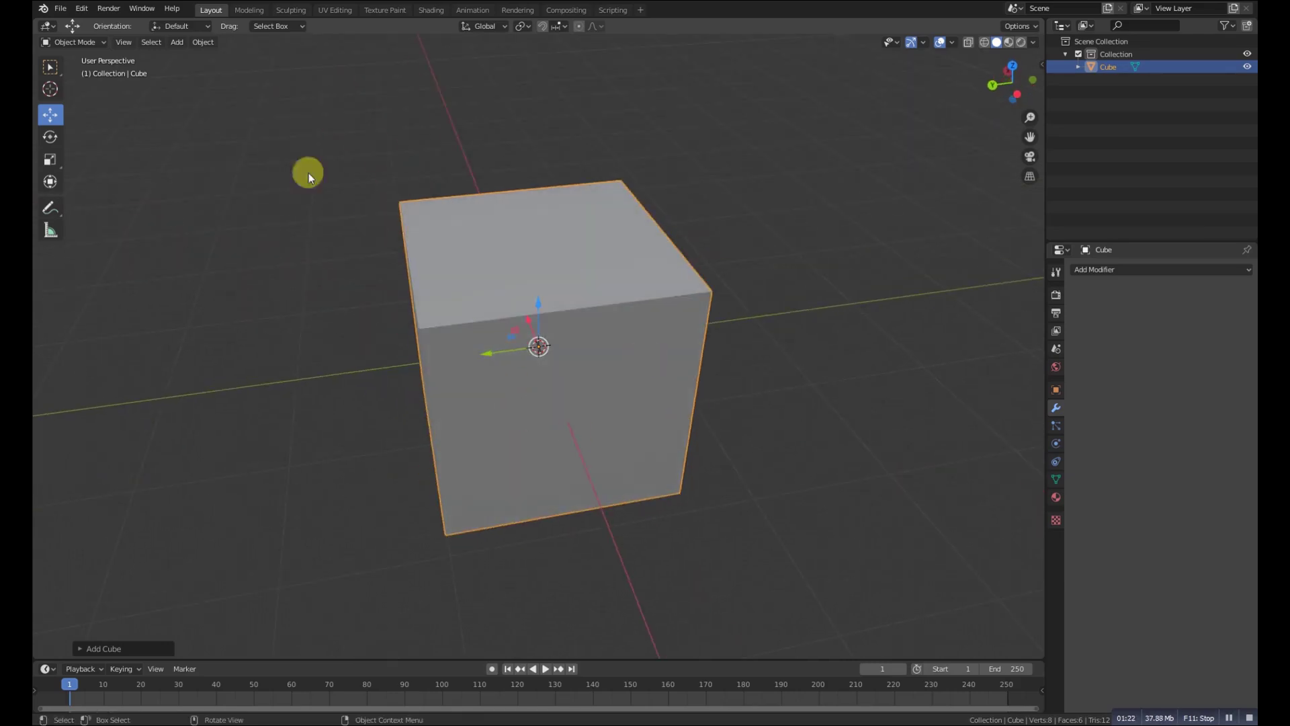
- Examine the plain cube's vertices and edges in Edit Mode and return to Object Mode
{"action": "left_click", "coordinate": [104, 48]}
{"action": "left_click", "coordinate": [87, 73]}
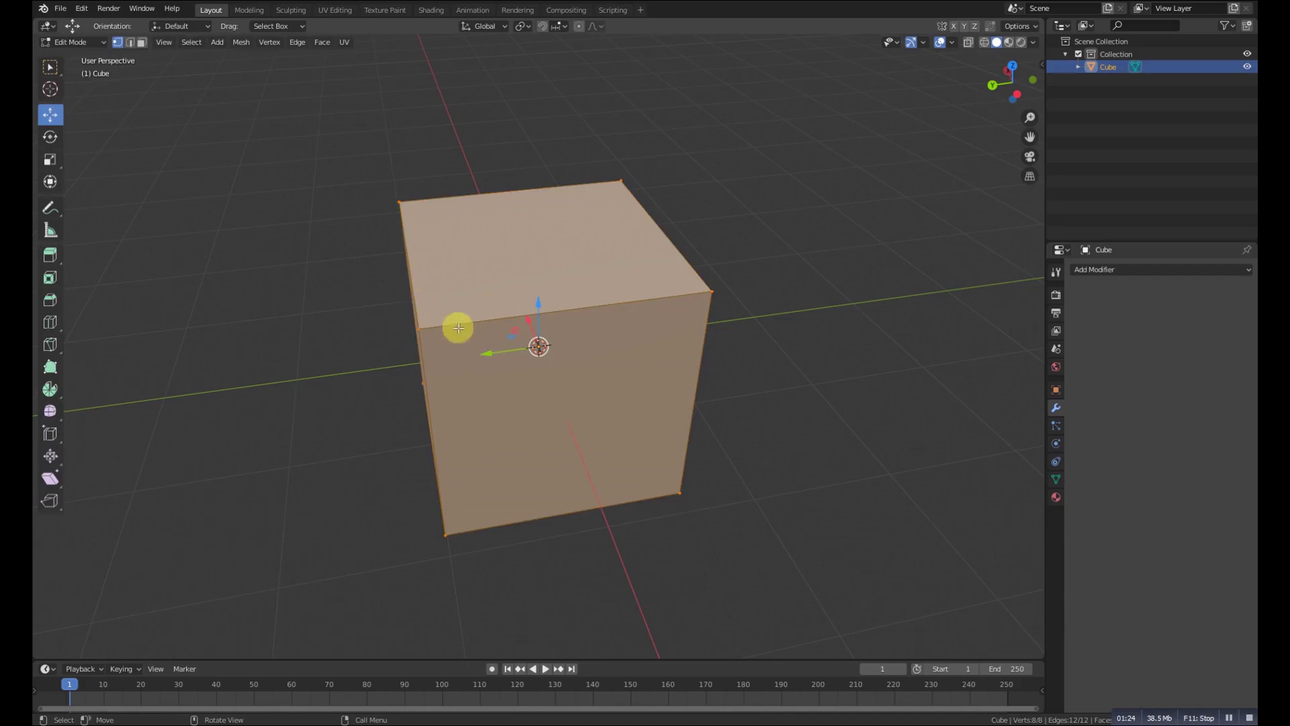
{"action": "middle_click_drag", "start_coordinate": [456, 325], "coordinate": [511, 359]}
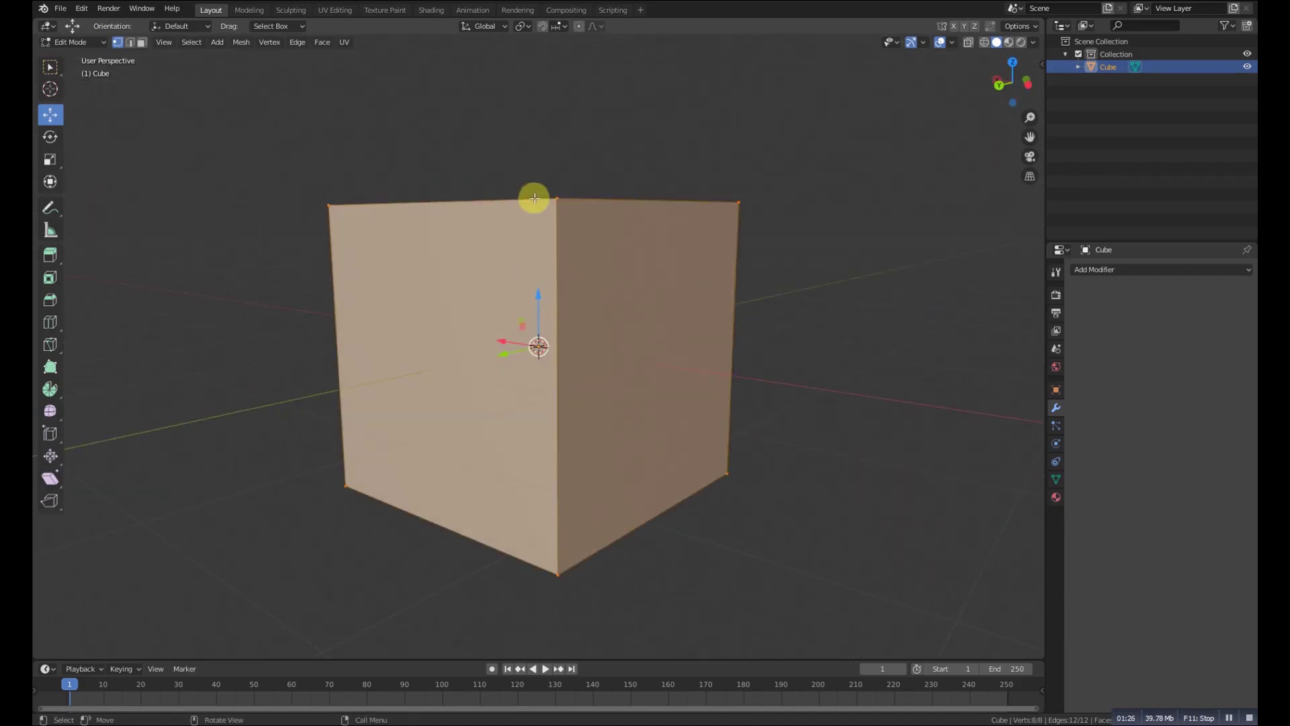
{"action": "middle_click_drag", "start_coordinate": [508, 230], "coordinate": [444, 262]}
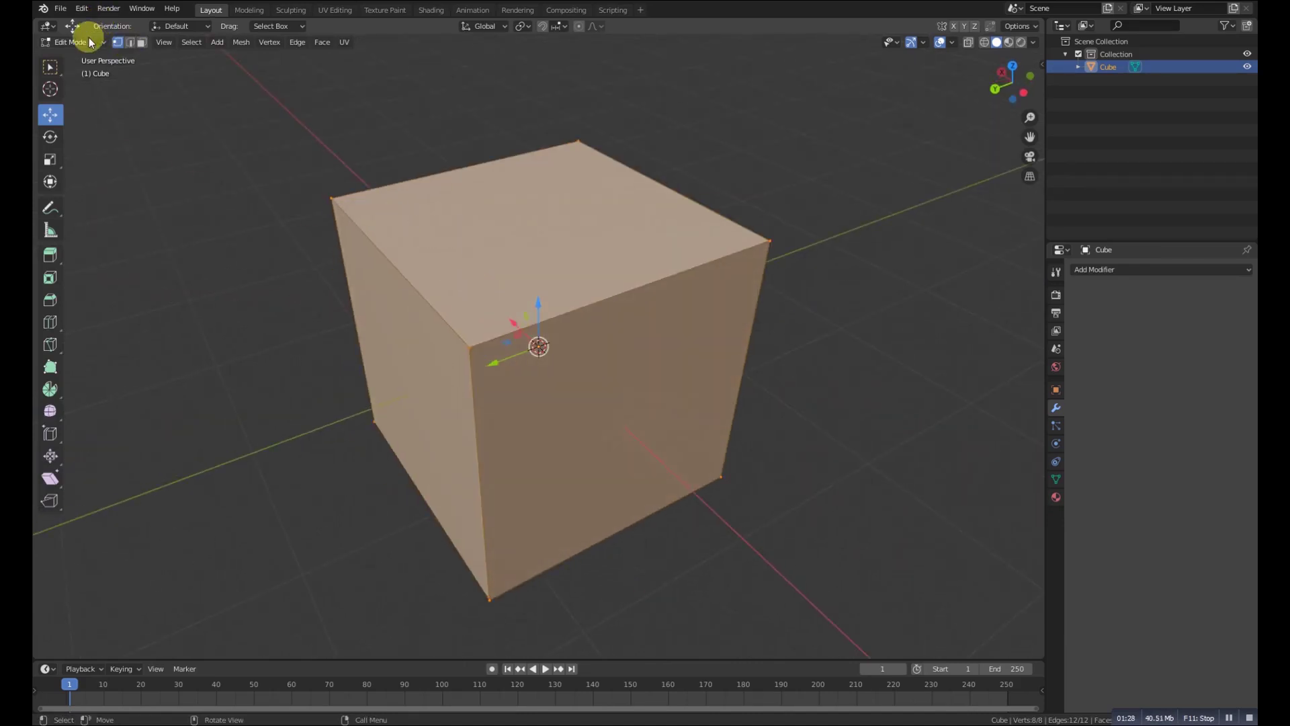
{"action": "left_click", "coordinate": [88, 38]}
{"action": "left_click", "coordinate": [67, 57]}
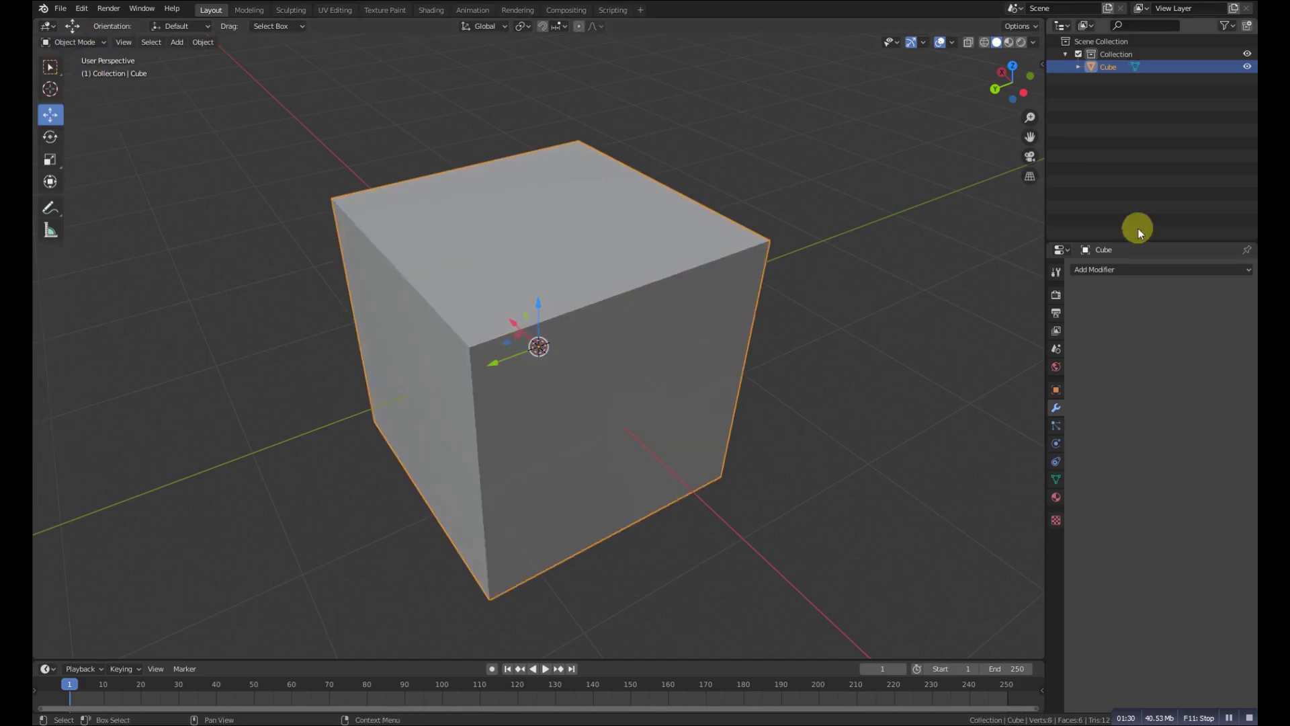
- Add a Skin modifier to the cube and view the skinned frame from another side
{"action": "left_click", "coordinate": [1133, 274]}
{"action": "left_click", "coordinate": [1000, 458]}
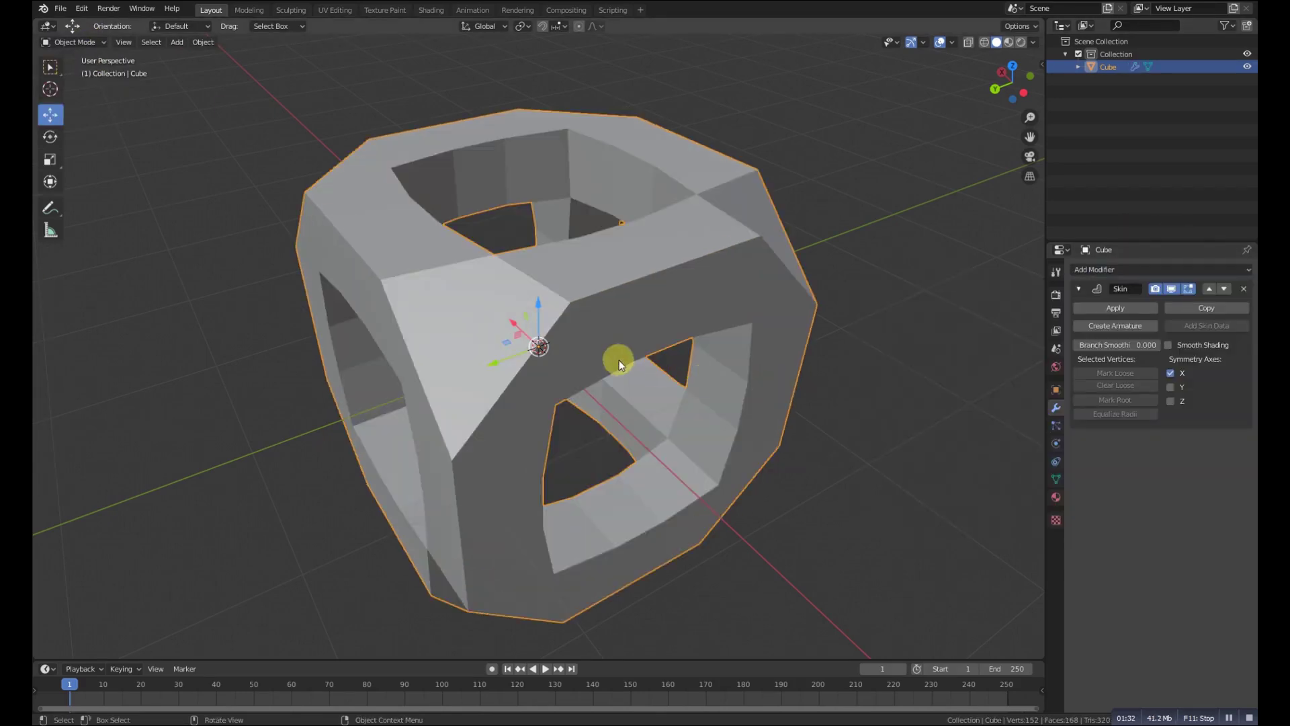
{"action": "middle_click_drag", "start_coordinate": [618, 363], "coordinate": [650, 329]}
{"action": "scroll", "coordinate": [651, 329], "scroll_direction": "down", "scroll_amount": 4}
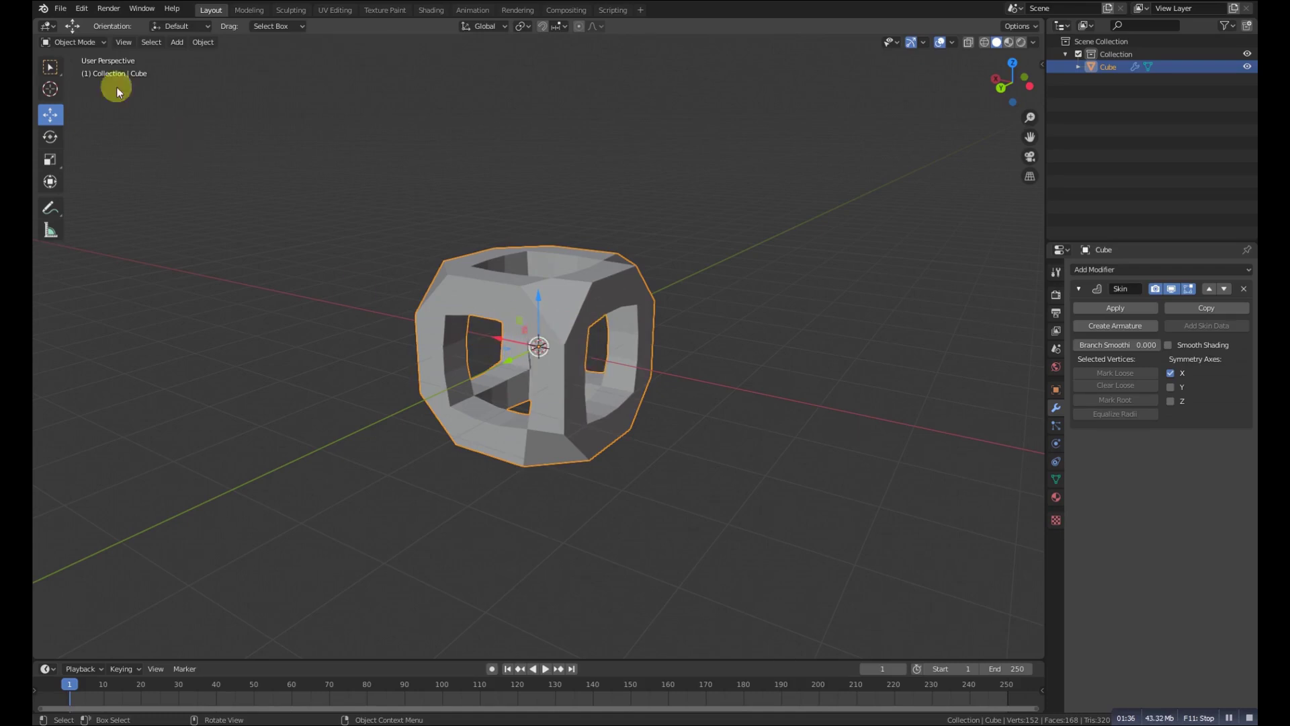
- Enter Edit Mode on the skinned cube and display it in Wireframe shading
{"action": "left_click", "coordinate": [71, 42]}
{"action": "left_click", "coordinate": [78, 69]}
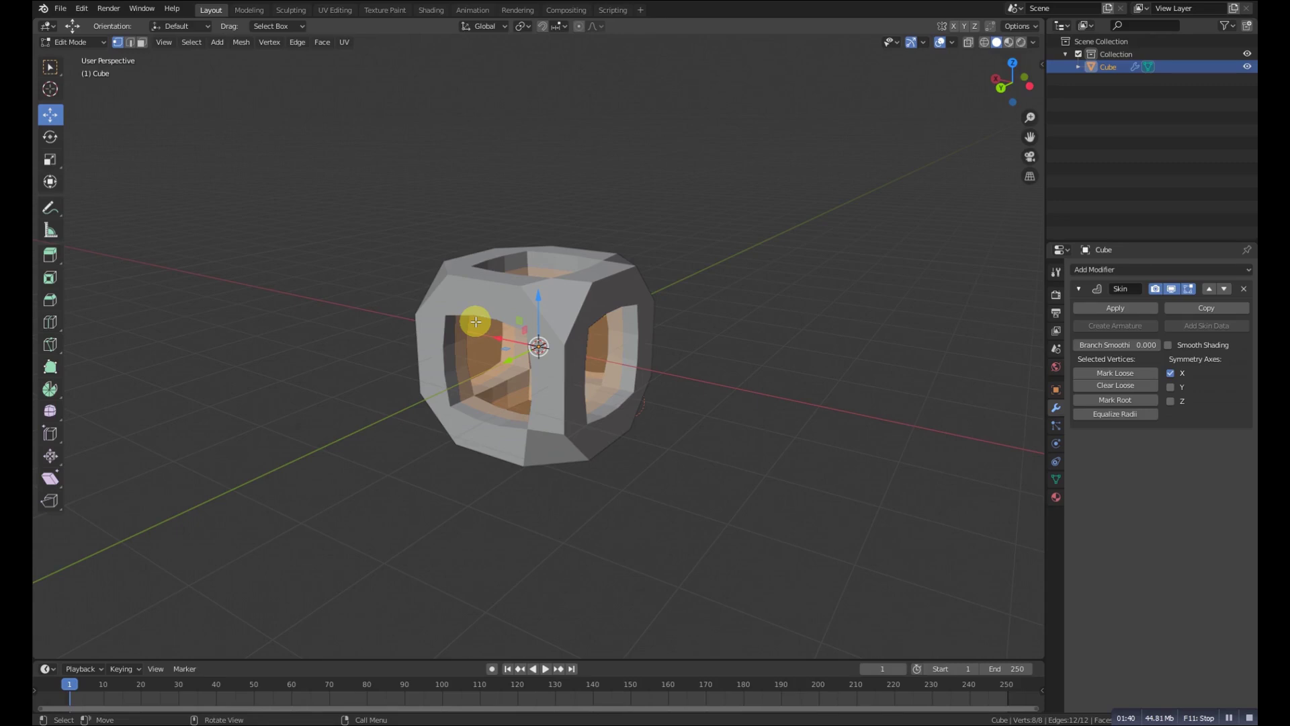
{"action": "key", "text": "z"}
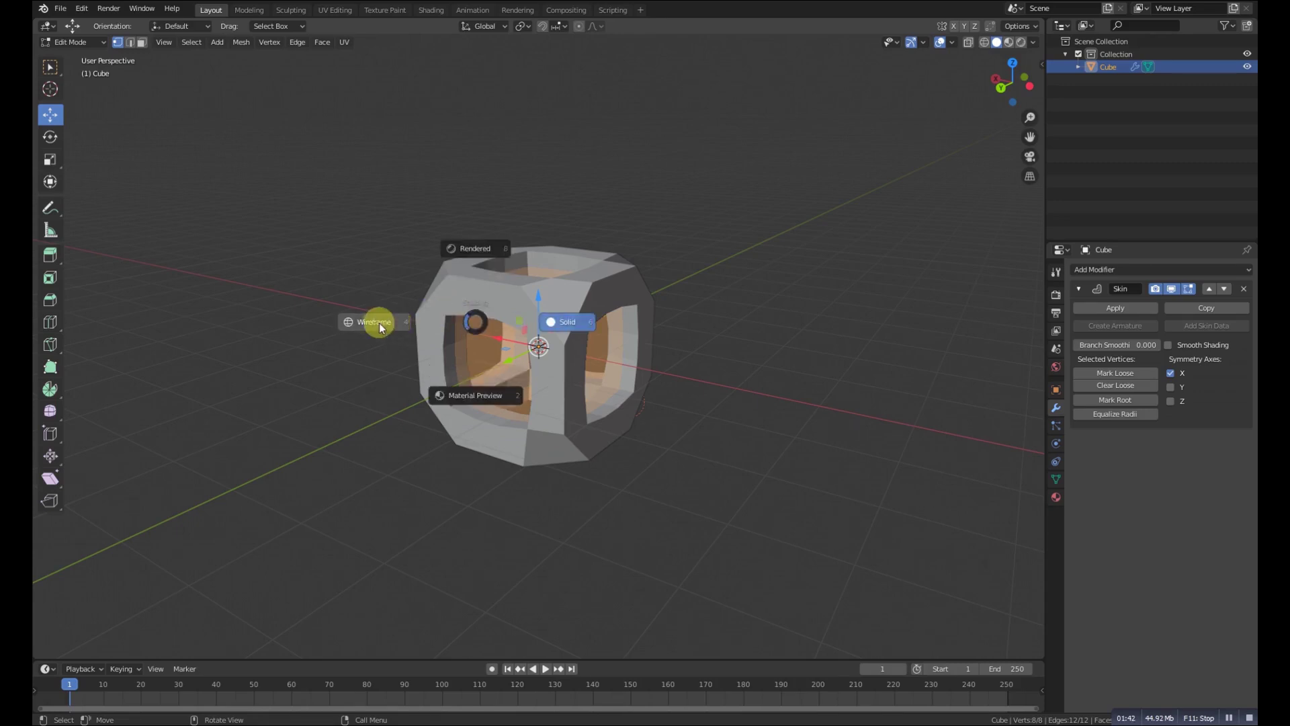
{"action": "left_click", "coordinate": [379, 323]}
{"action": "mouse_move", "coordinate": [558, 412]}
{"action": "middle_mouse_down"}
{"action": "mouse_move", "coordinate": [527, 432]}
{"action": "mouse_move", "coordinate": [567, 424]}
{"action": "mouse_move", "coordinate": [587, 443]}
{"action": "middle_mouse_up"}
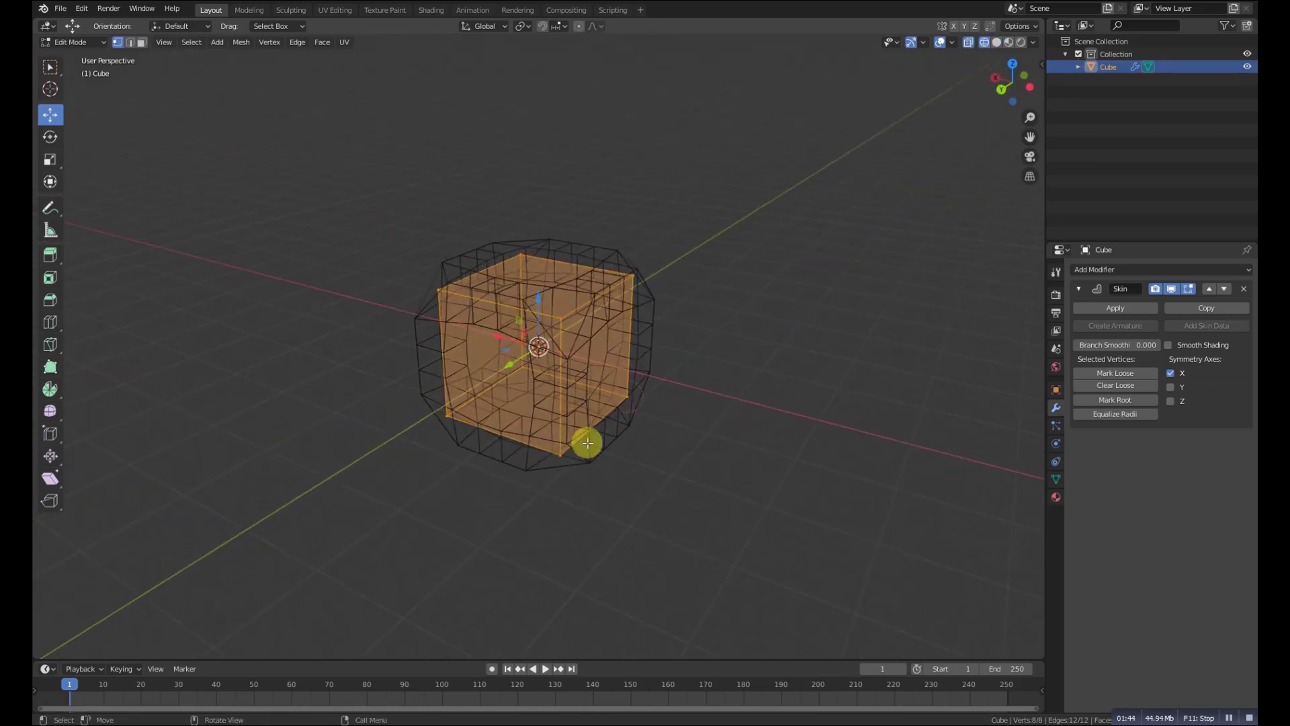
- Try to scale down all of the cube's vertices with the regular Scale operation
{"action": "key", "text": "s"}
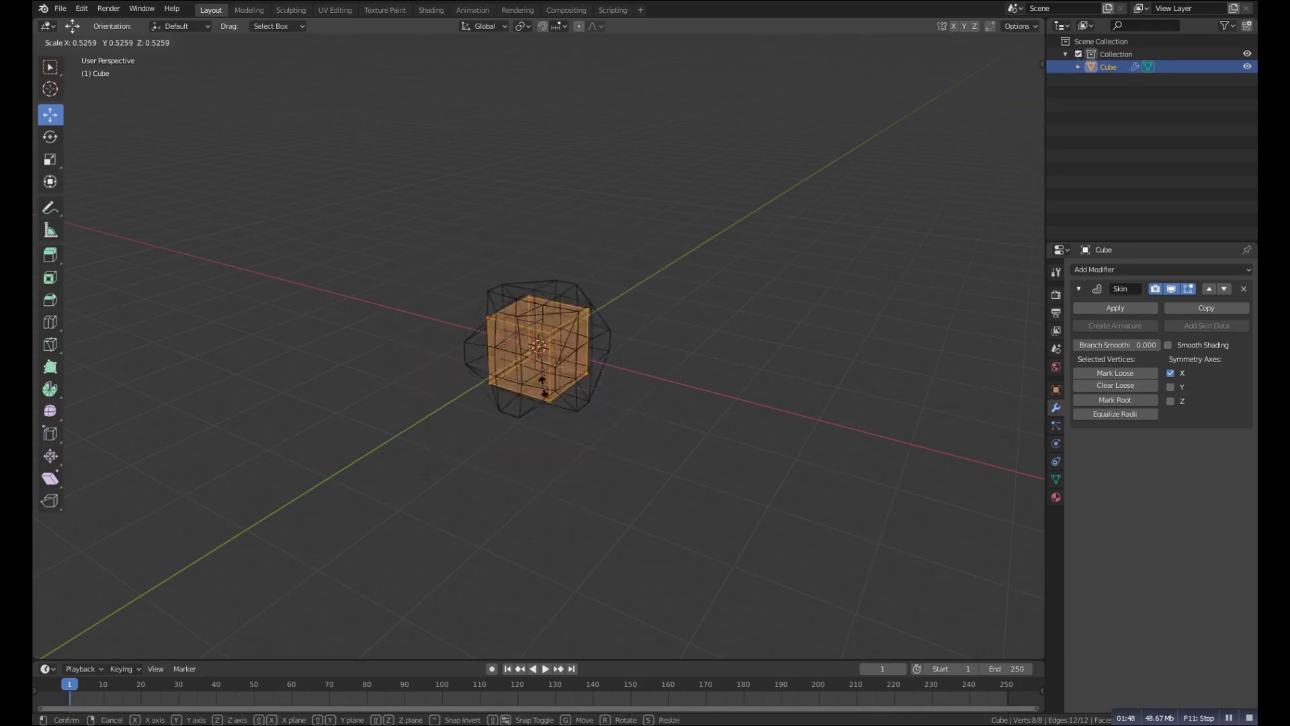
{"action": "left_click", "coordinate": [557, 383]}
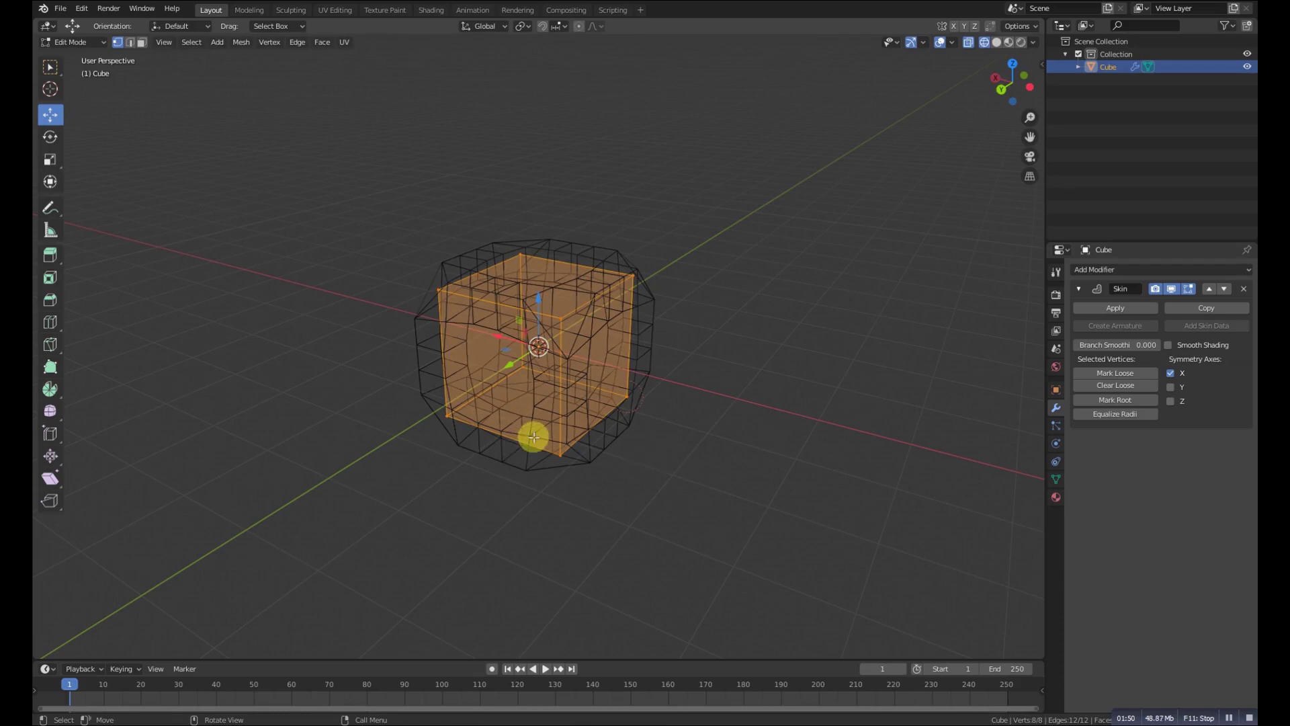
{"action": "middle_click_drag", "start_coordinate": [636, 438], "coordinate": [561, 369]}
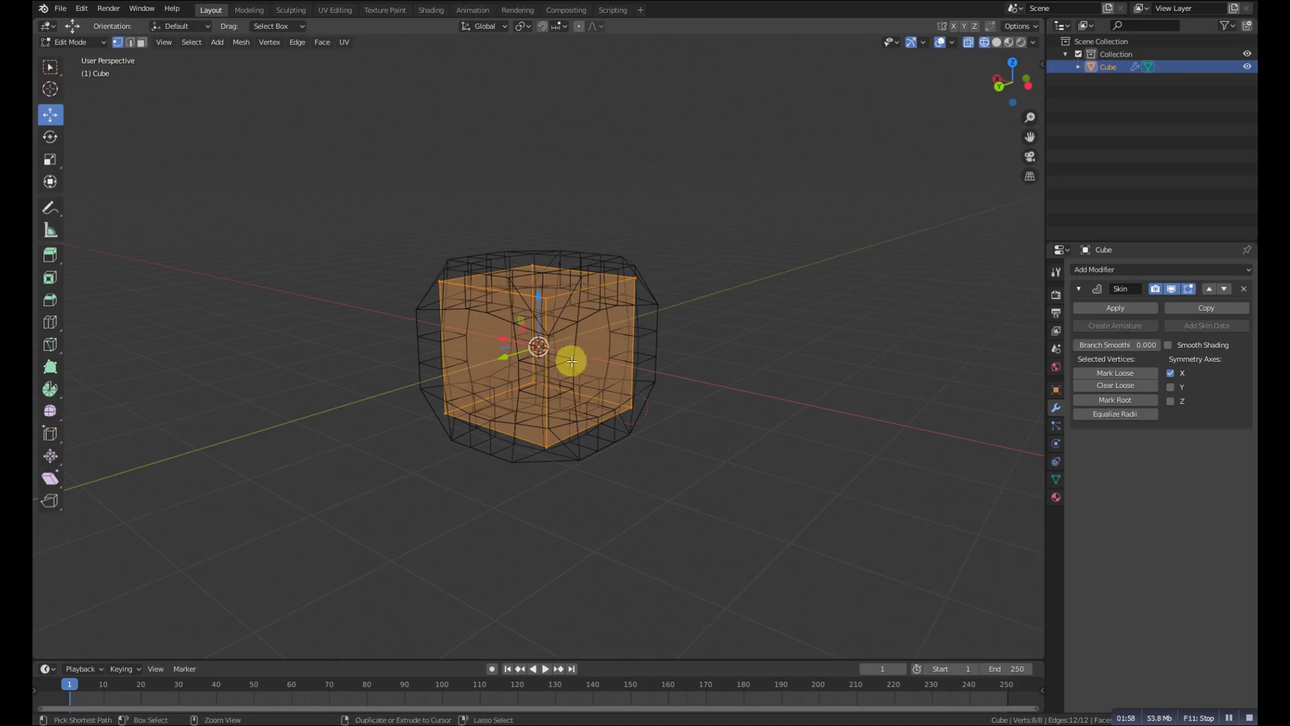
- Shrink the skin radius of all the cube's vertices to about 0.4 with Skin Resize and return to Object Mode
{"action": "key", "text": "s"}
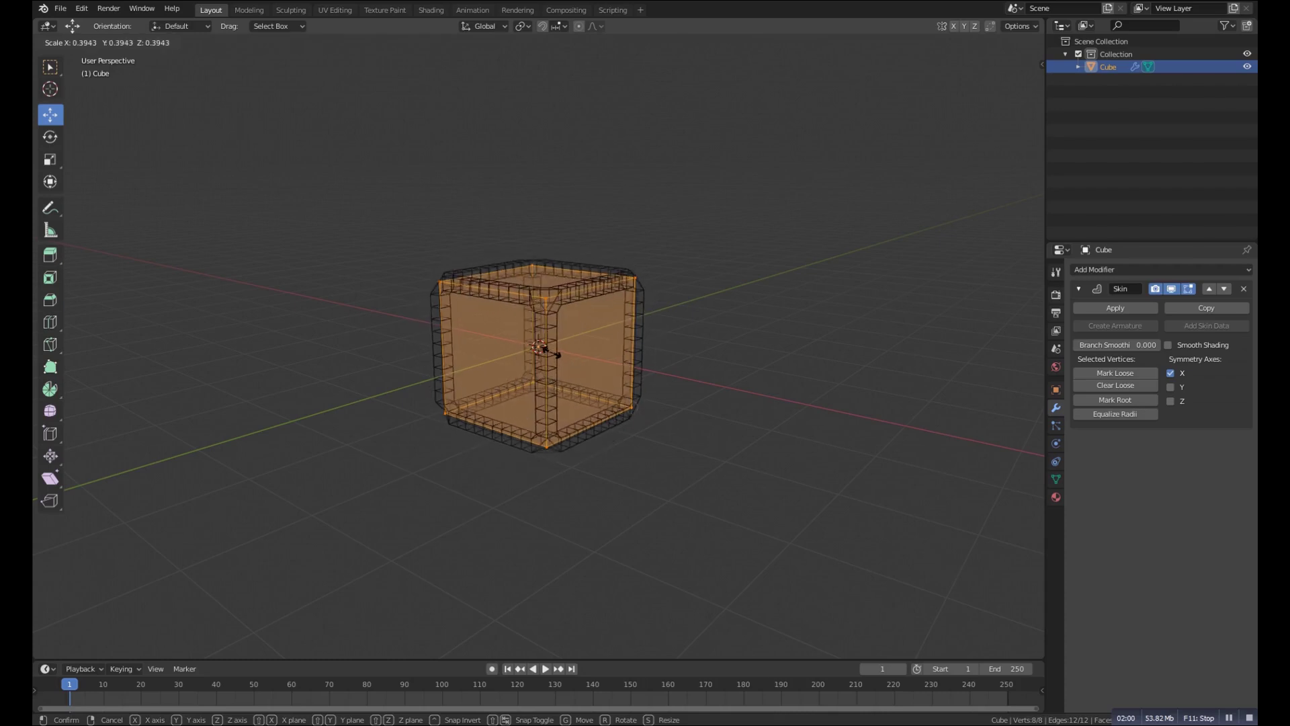
{"action": "left_click", "coordinate": [544, 372]}
{"action": "left_click", "coordinate": [86, 44]}
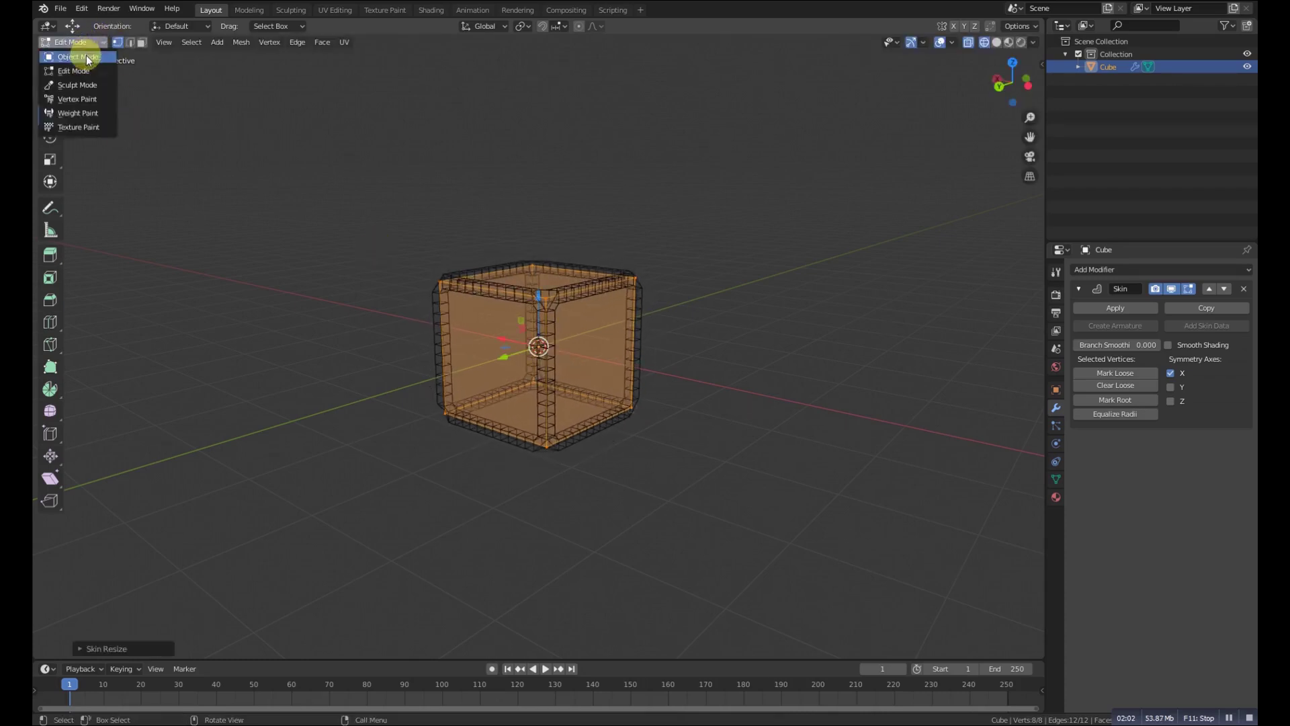
{"action": "left_click", "coordinate": [86, 57]}
{"action": "middle_click_drag", "start_coordinate": [628, 383], "coordinate": [614, 409]}
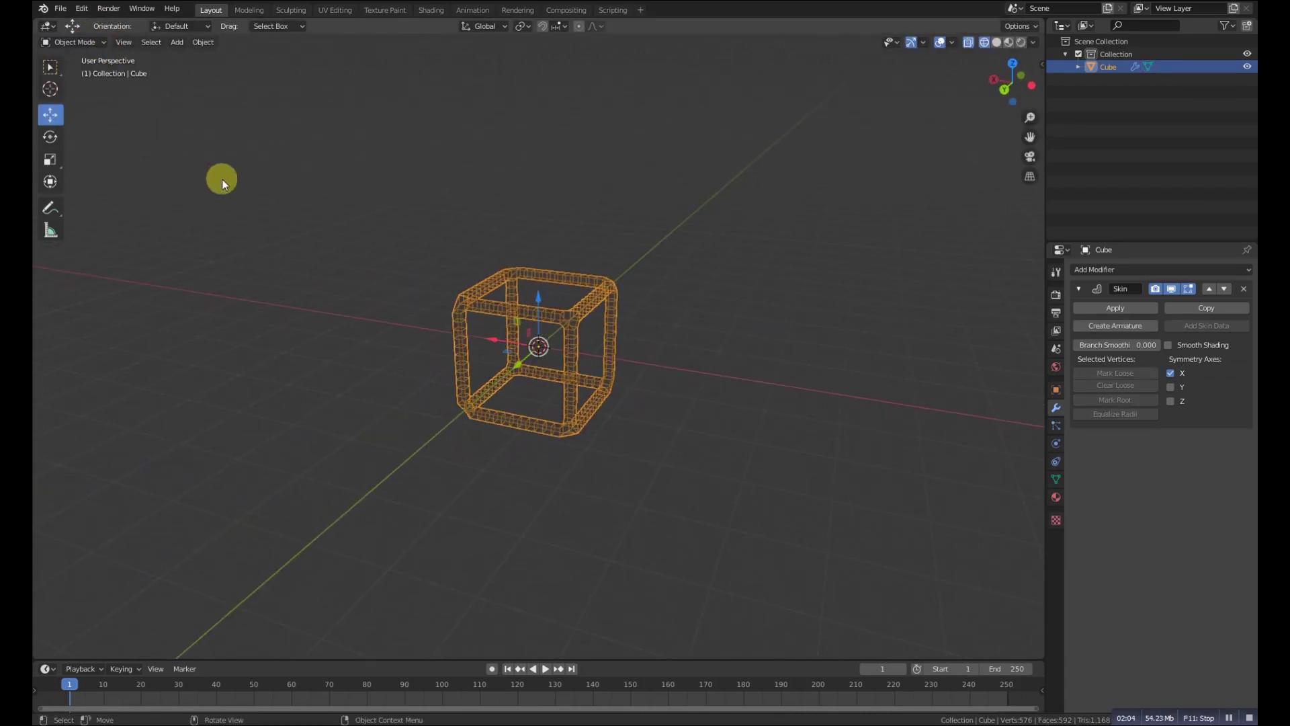
- Switch the viewport back to Solid shading and enter Edit Mode on the thin-framed cube
{"action": "key", "text": "z"}
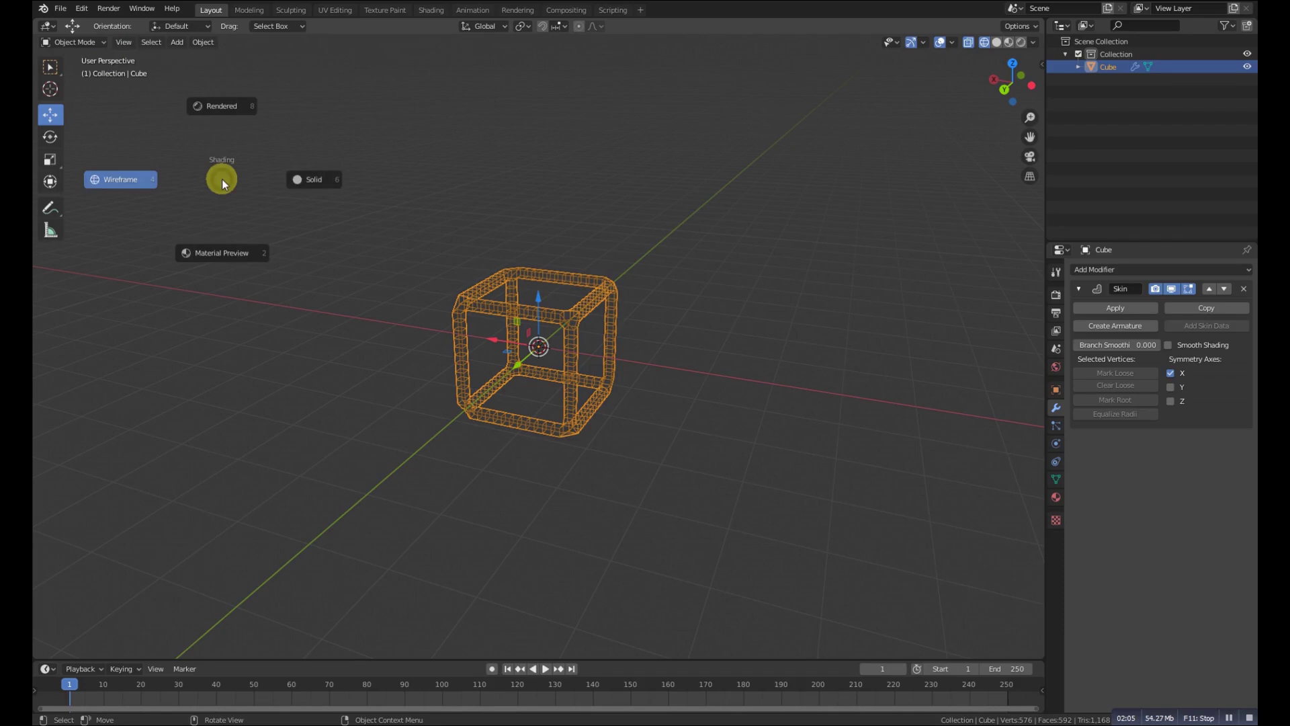
{"action": "left_click", "coordinate": [308, 180]}
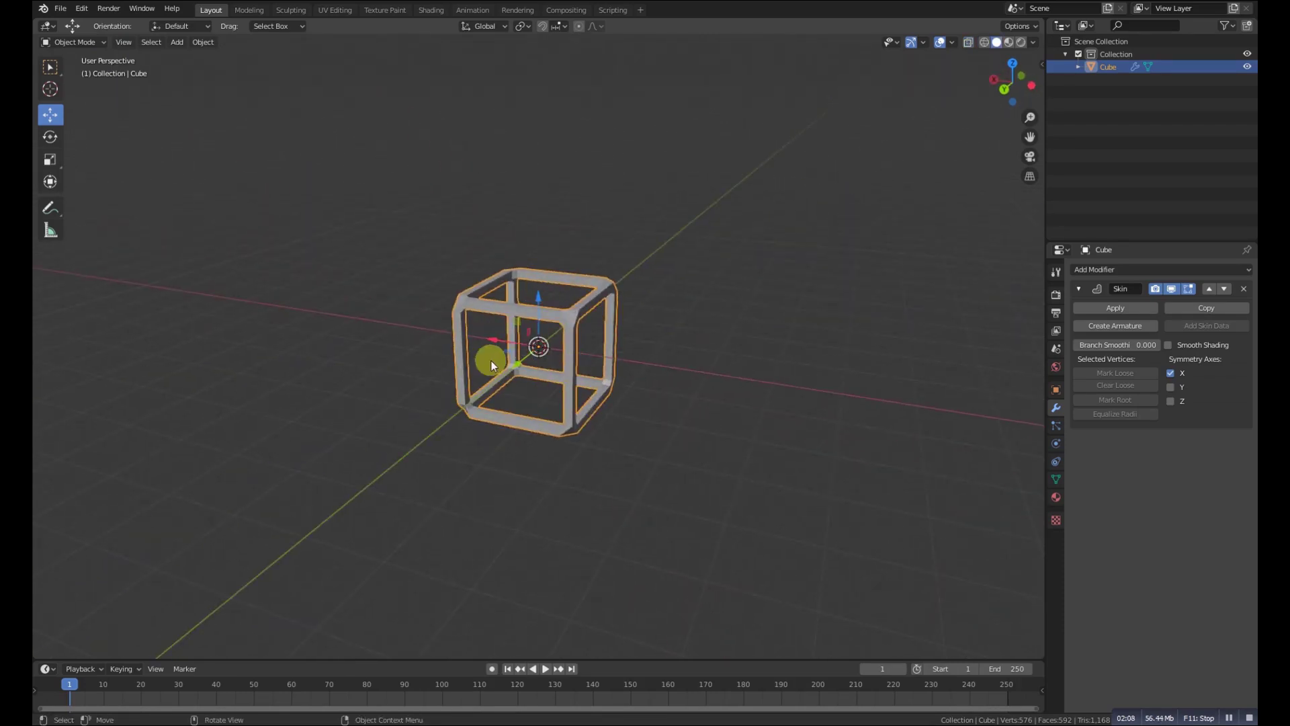
{"action": "key", "text": "Tab"}
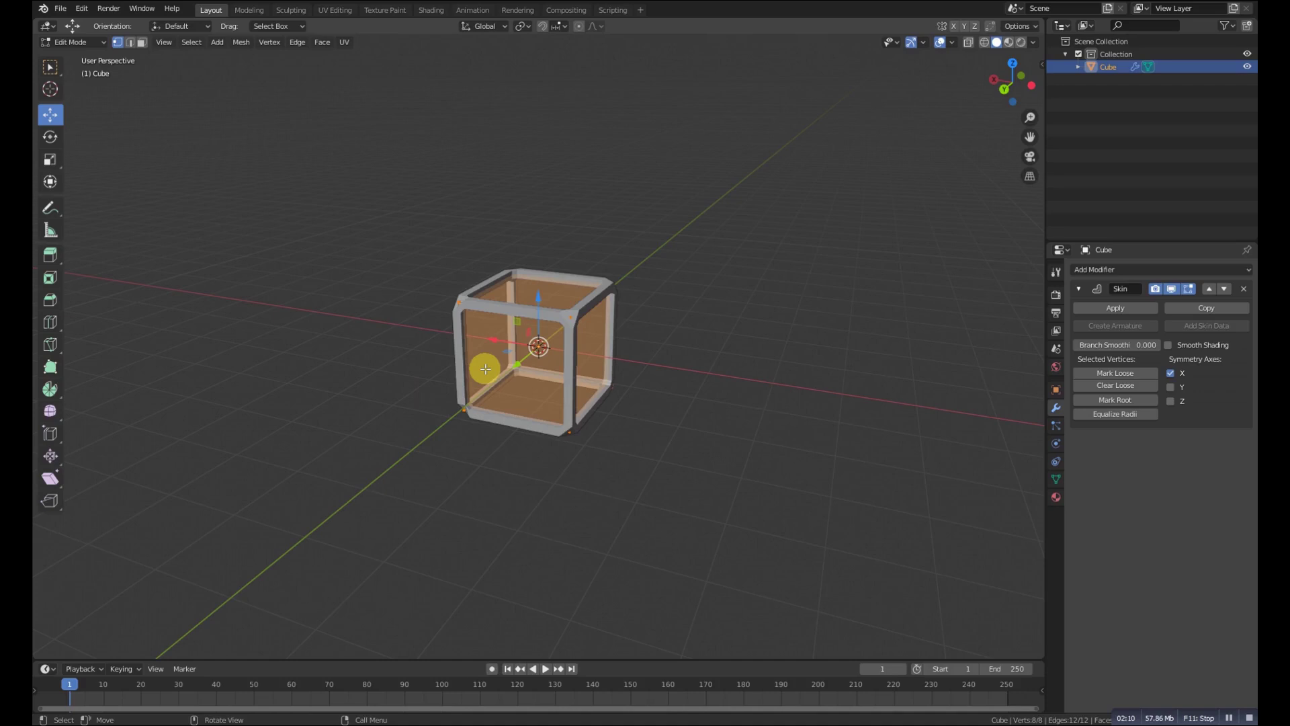
- Add a centred horizontal loop cut around the skinned cube's frame and return to Object Mode
{"action": "key", "text": "ctrl+r"}
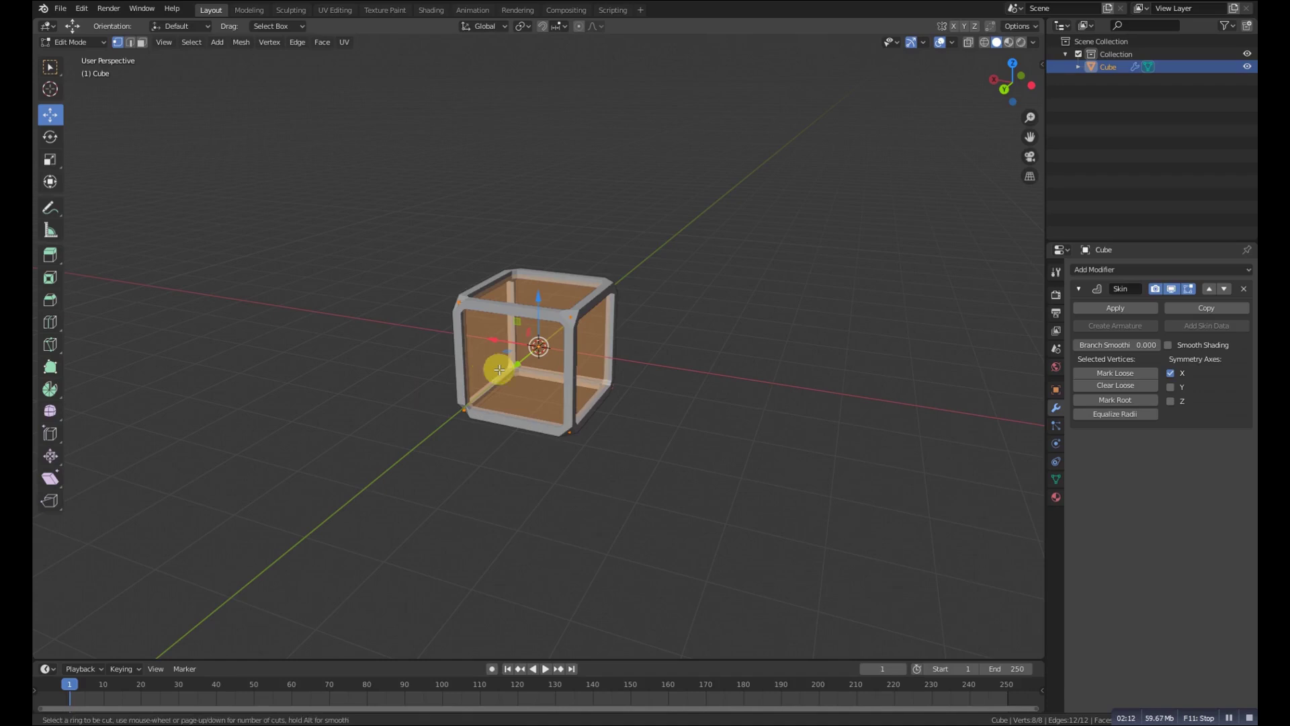
{"action": "left_click", "coordinate": [574, 368]}
{"action": "right_click", "coordinate": [654, 392]}
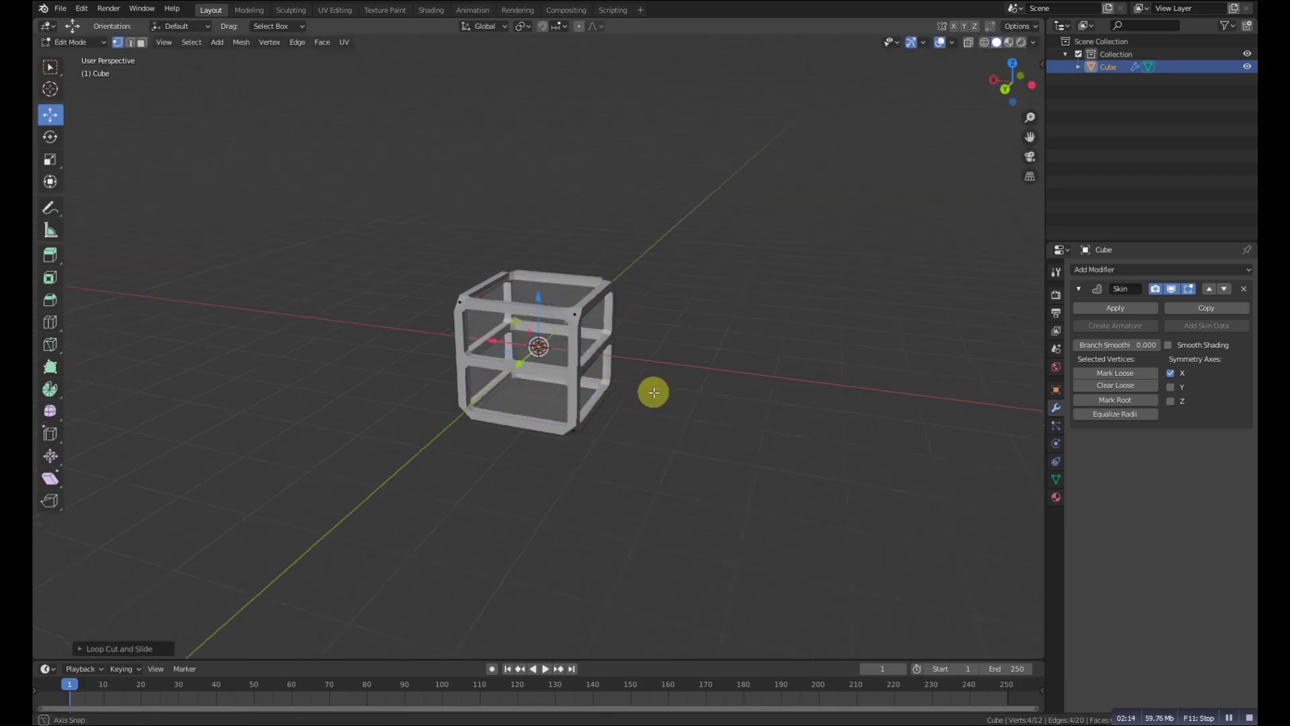
{"action": "middle_click_drag", "start_coordinate": [653, 392], "coordinate": [718, 383]}
{"action": "left_click", "coordinate": [55, 47]}
{"action": "left_click", "coordinate": [86, 54]}
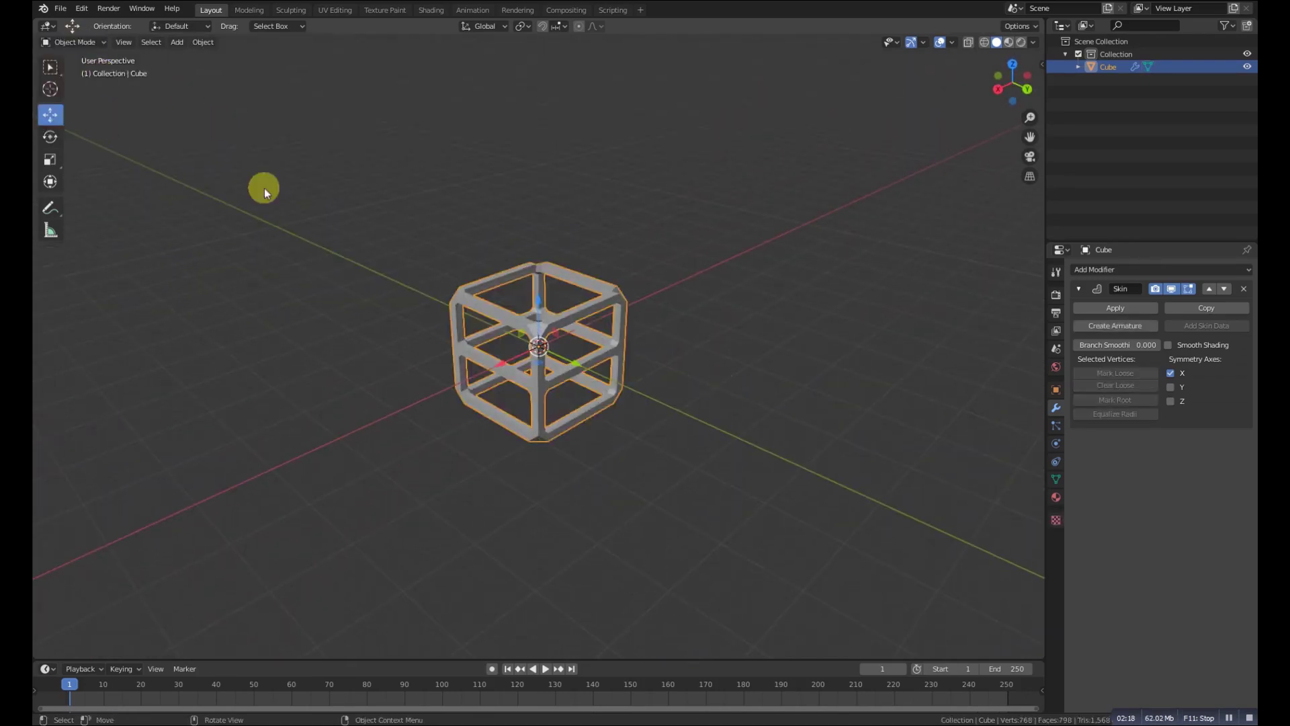
- Delete the skinned cube and add a new mesh cube
{"action": "key", "text": "x"}
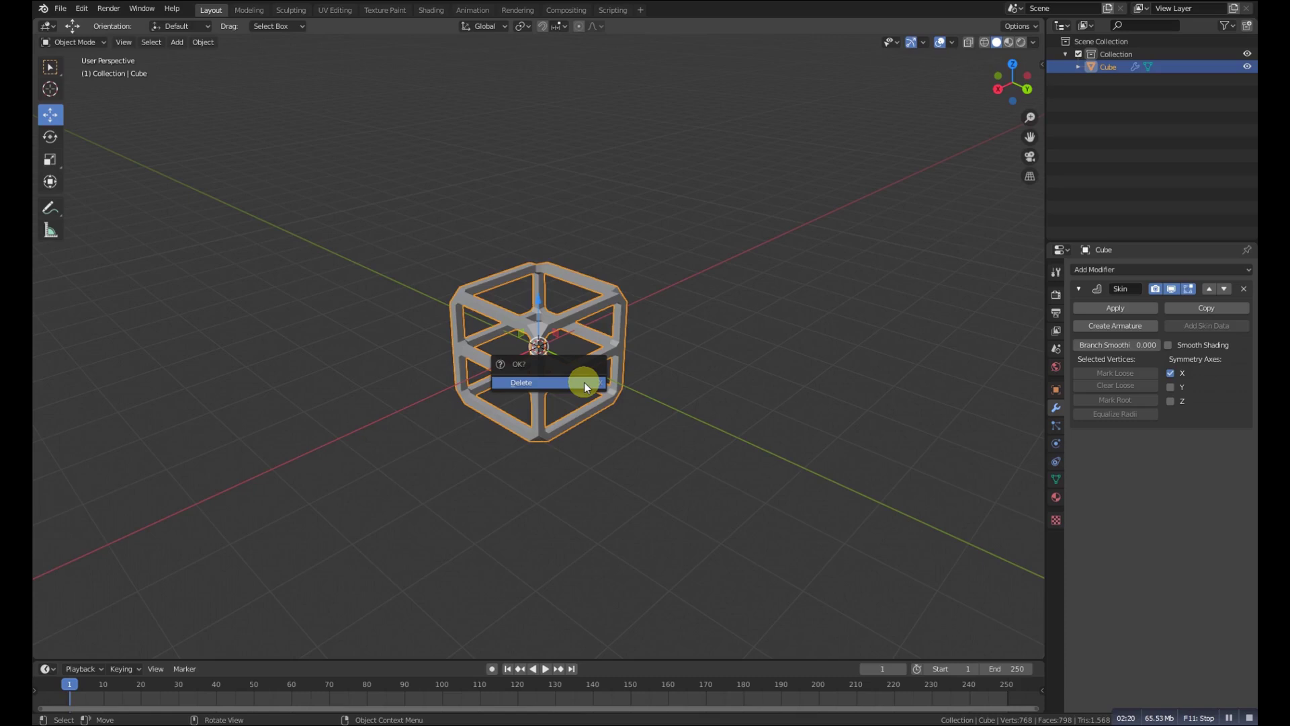
{"action": "left_click", "coordinate": [583, 381]}
{"action": "key", "text": "shift+a"}
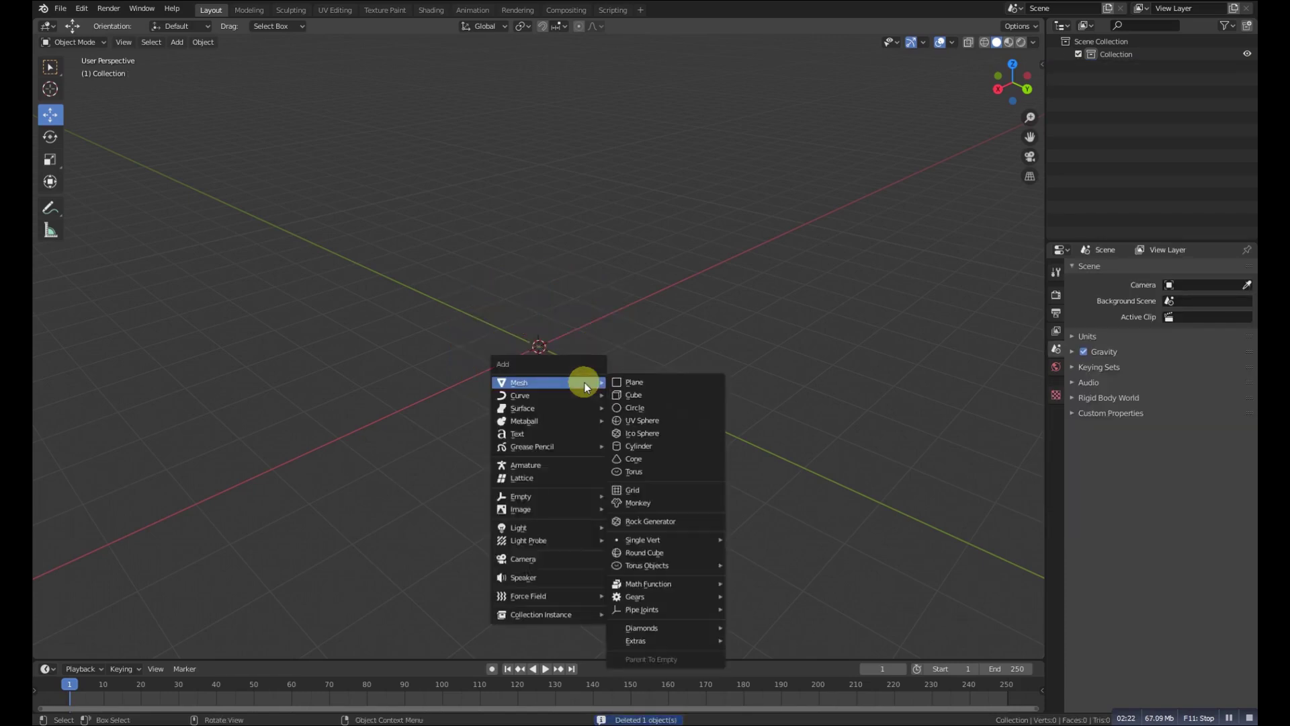
{"action": "left_click", "coordinate": [706, 395]}
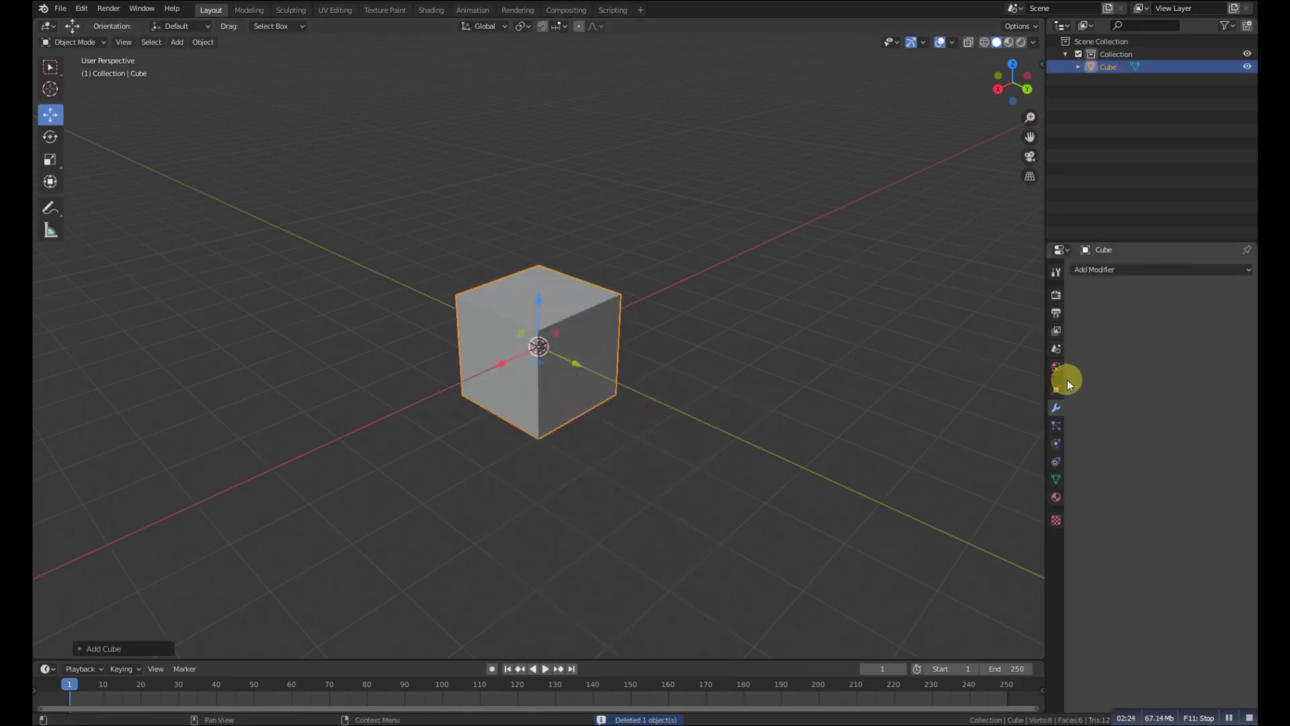
- Add a Subdivision Surface modifier to the cube with Viewport and Render subdivisions of 3, and inspect the rounded shape
{"action": "left_click", "coordinate": [1100, 273]}
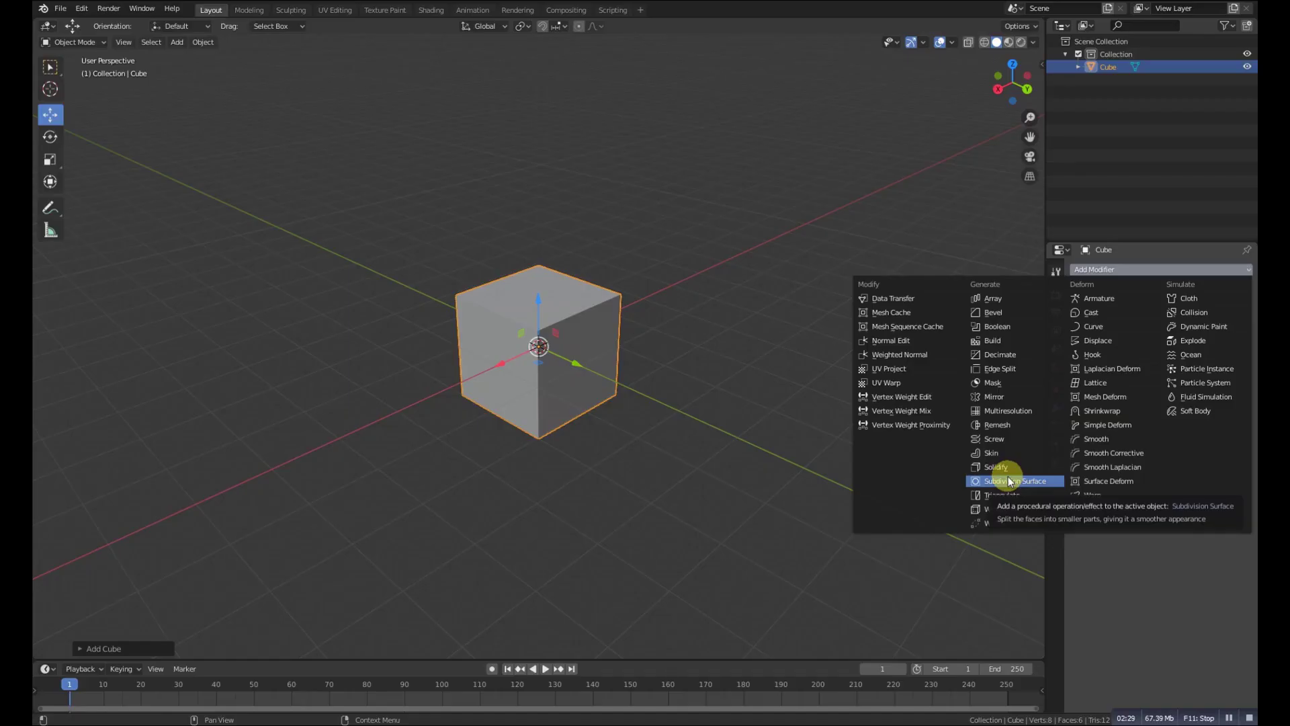
{"action": "left_click", "coordinate": [1017, 482]}
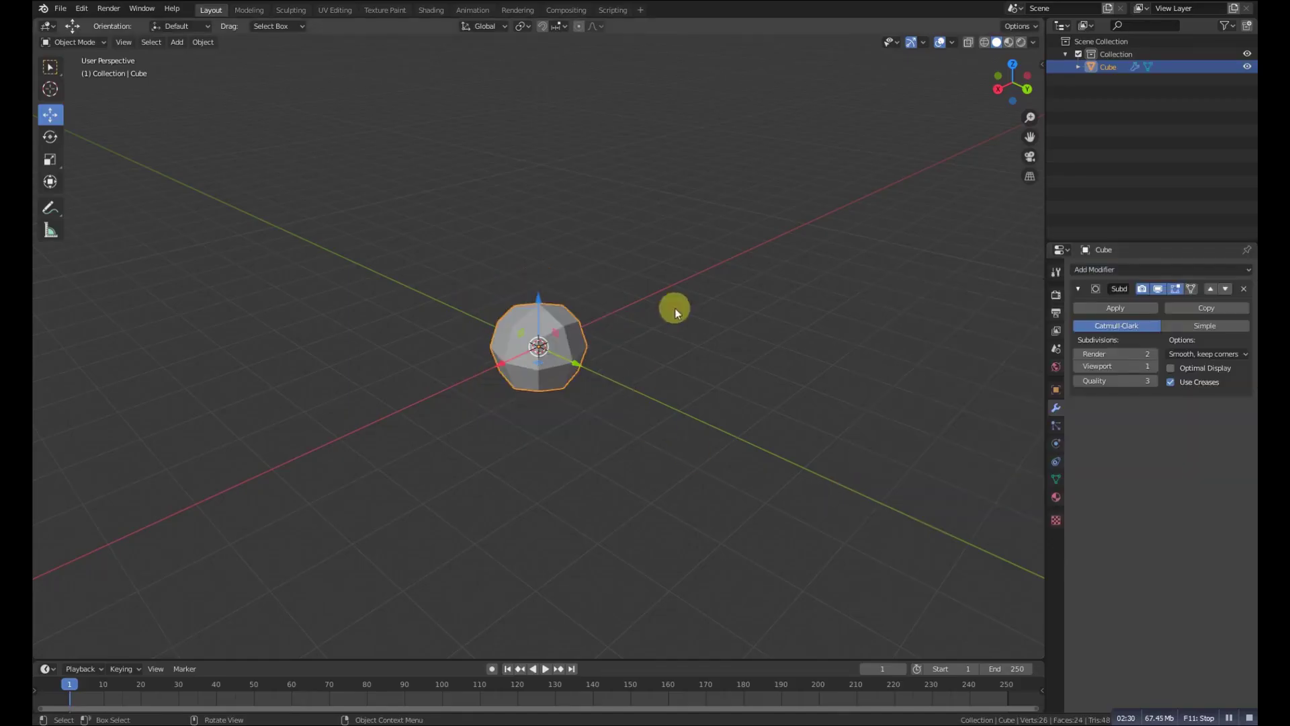
{"action": "left_click", "coordinate": [1155, 366]}
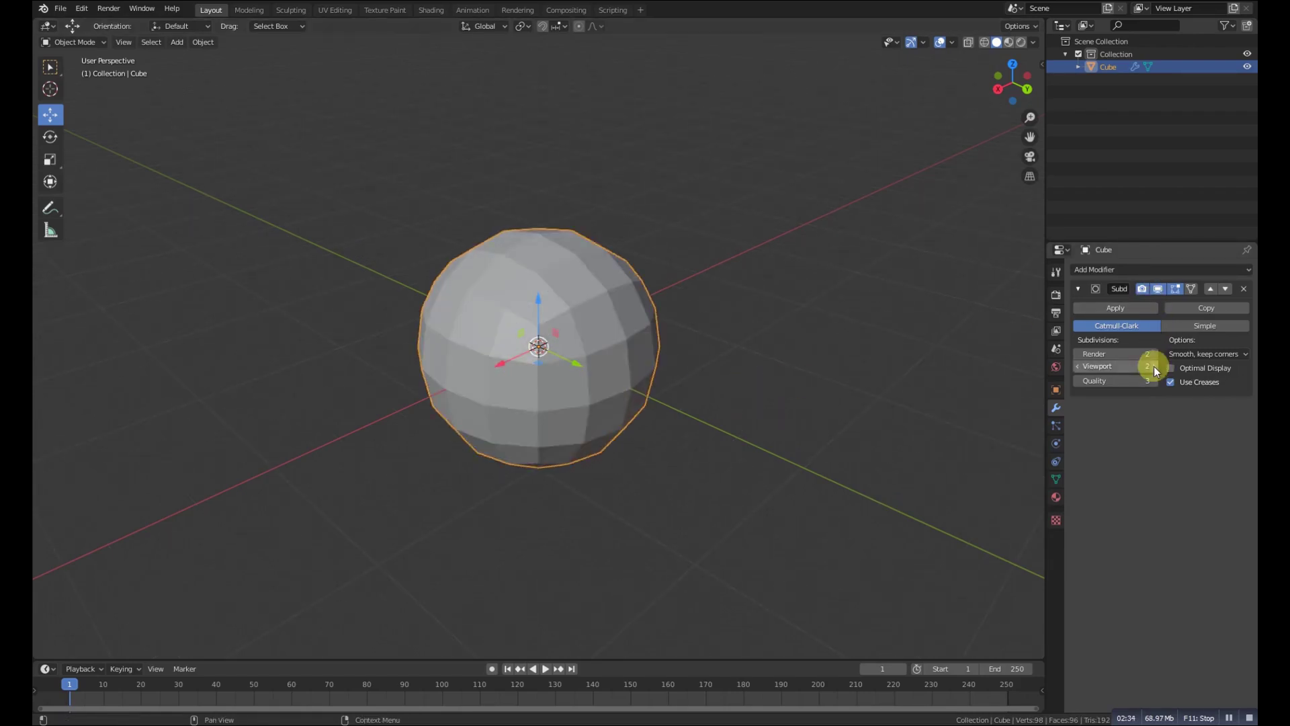
{"action": "left_click", "coordinate": [1154, 365]}
{"action": "left_click", "coordinate": [1156, 353]}
{"action": "mouse_move", "coordinate": [522, 341]}
{"action": "middle_mouse_down"}
{"action": "mouse_move", "coordinate": [510, 351]}
{"action": "mouse_move", "coordinate": [510, 329]}
{"action": "mouse_move", "coordinate": [545, 302]}
{"action": "mouse_move", "coordinate": [584, 346]}
{"action": "mouse_move", "coordinate": [558, 343]}
{"action": "mouse_move", "coordinate": [586, 397]}
{"action": "mouse_move", "coordinate": [533, 351]}
{"action": "middle_mouse_up"}
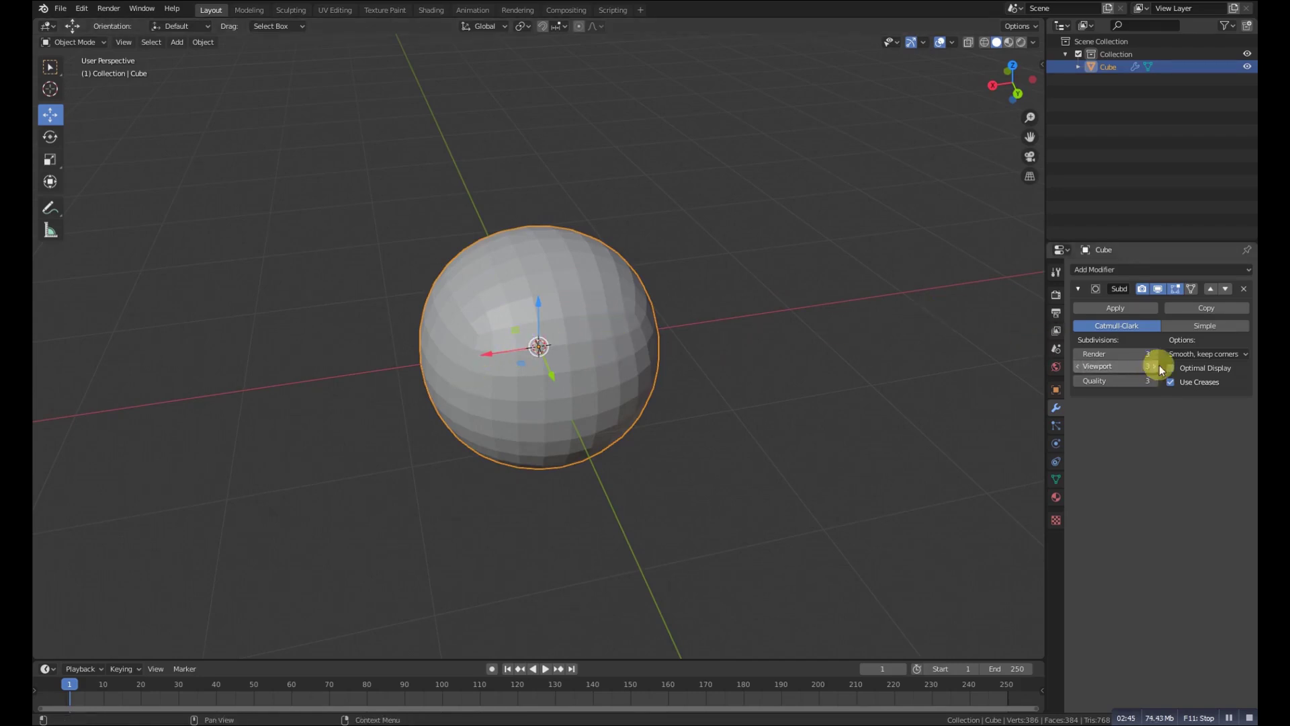
{"action": "middle_click_drag", "start_coordinate": [527, 306], "coordinate": [566, 368]}
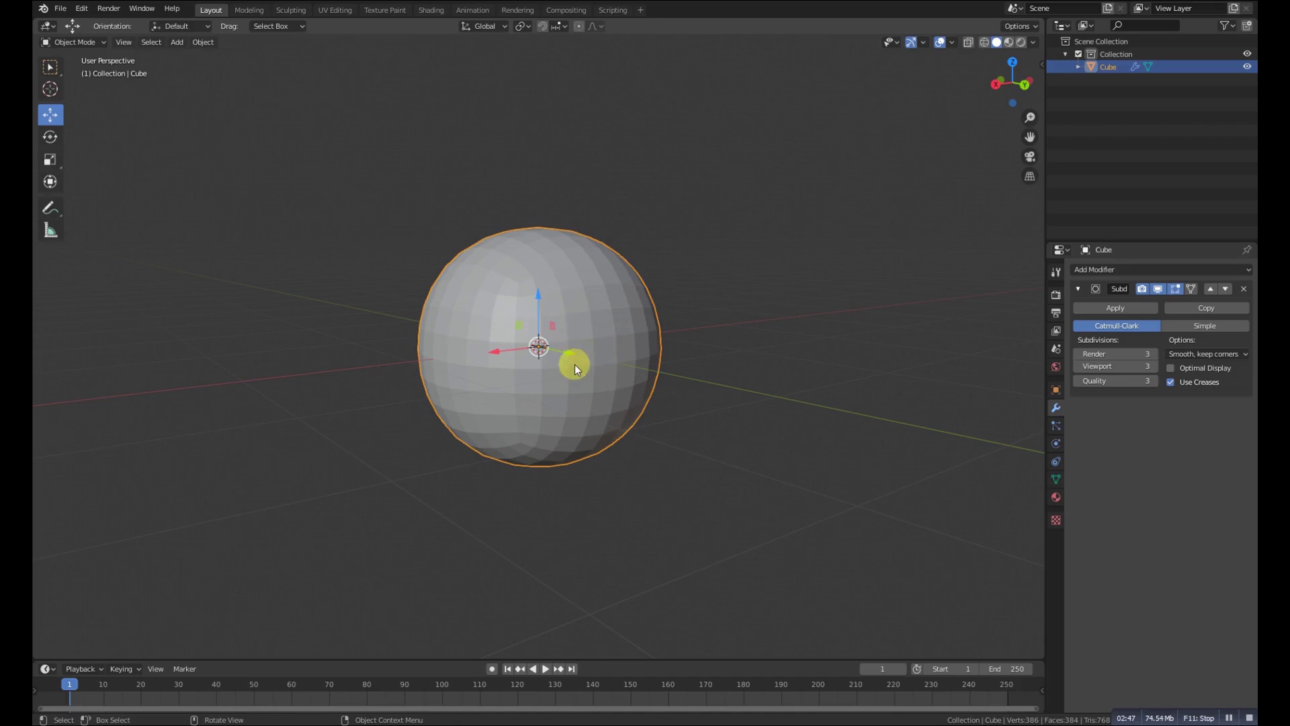
{"action": "middle_click_drag", "start_coordinate": [731, 357], "coordinate": [571, 325]}
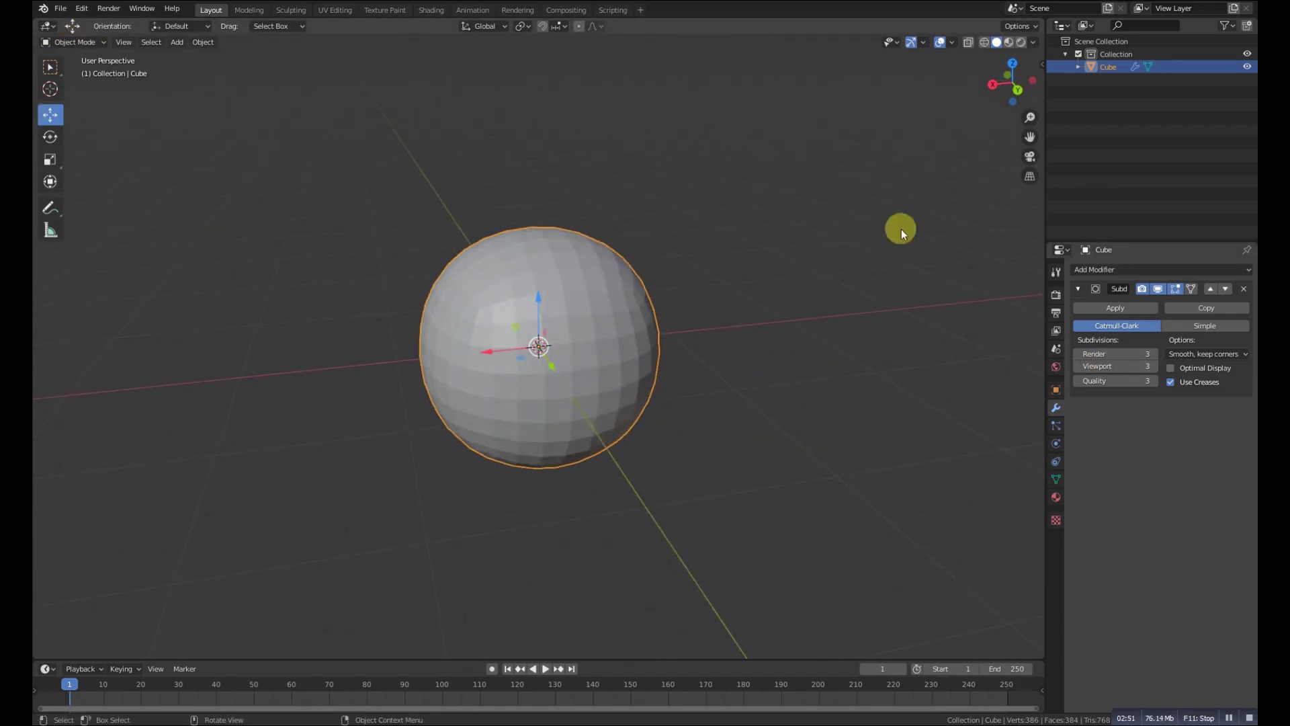
- Apply the Subdivision Surface modifier, check the resulting mesh in Edit Mode and return to Object Mode
{"action": "left_click", "coordinate": [1076, 310]}
{"action": "left_click", "coordinate": [71, 42]}
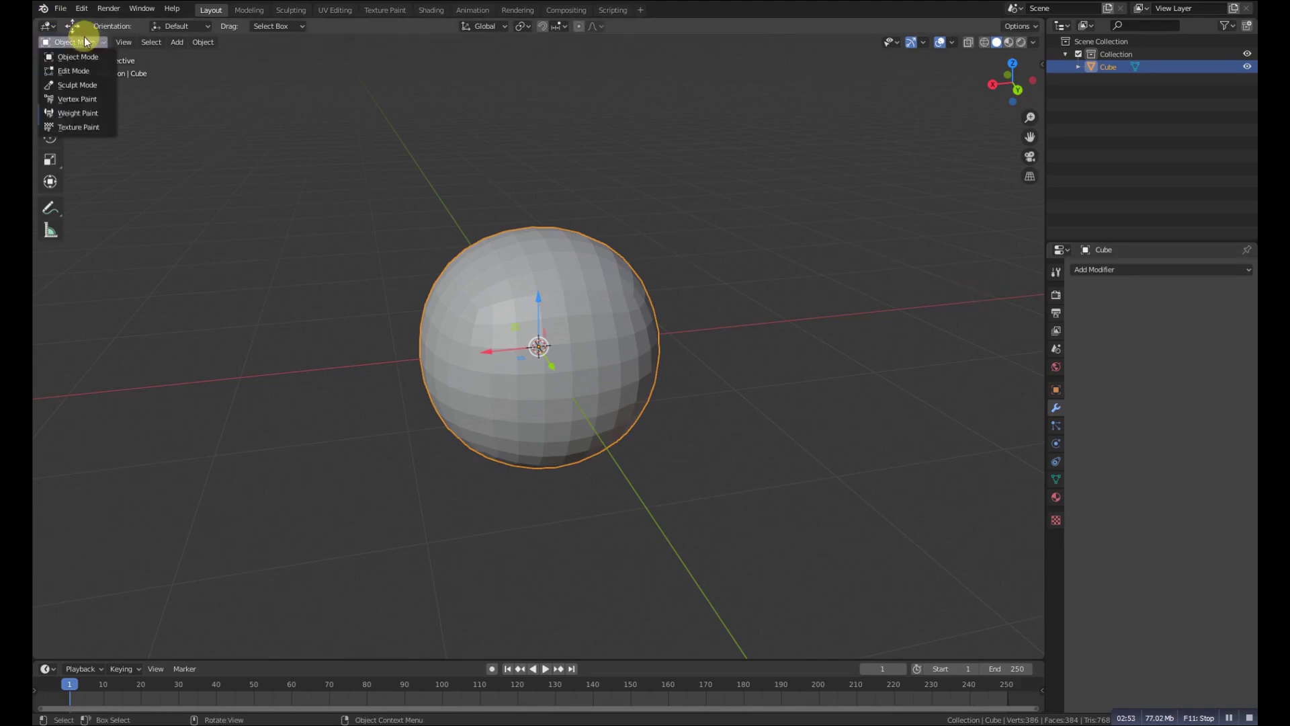
{"action": "left_click", "coordinate": [80, 70]}
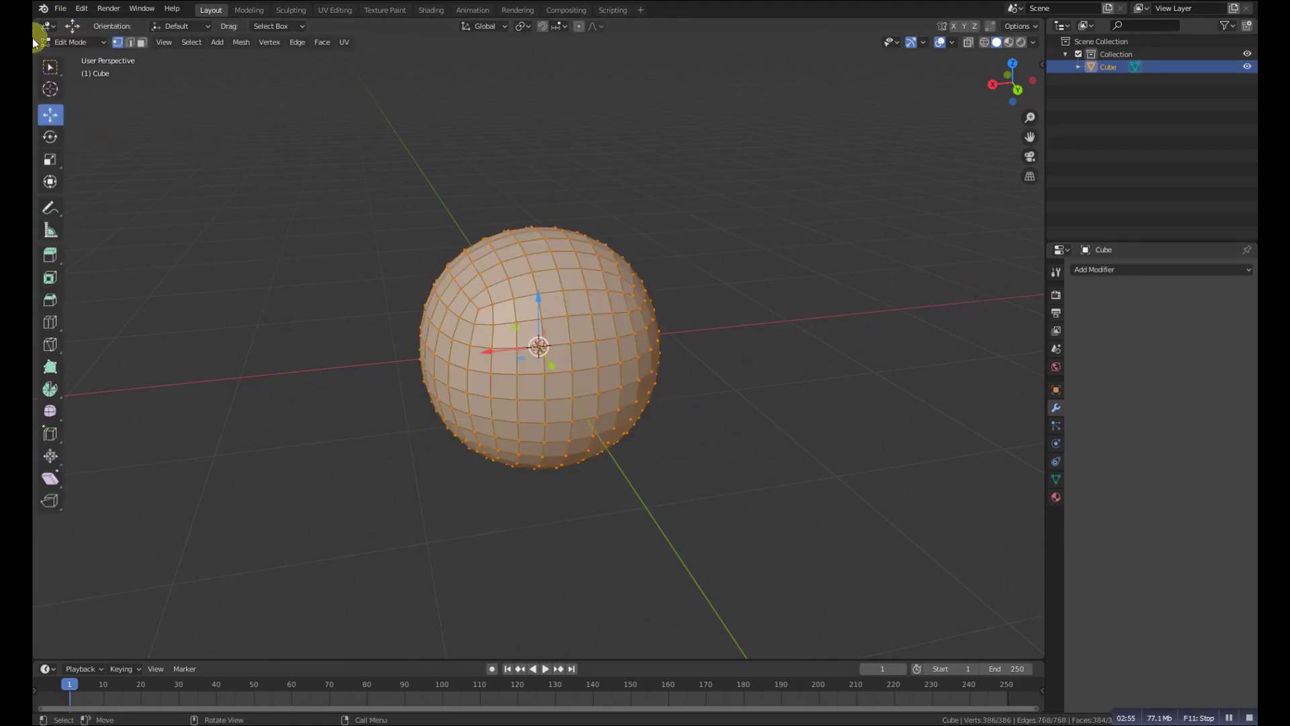
{"action": "left_click", "coordinate": [70, 43]}
{"action": "left_click", "coordinate": [77, 56]}
{"action": "left_click", "coordinate": [1080, 269]}
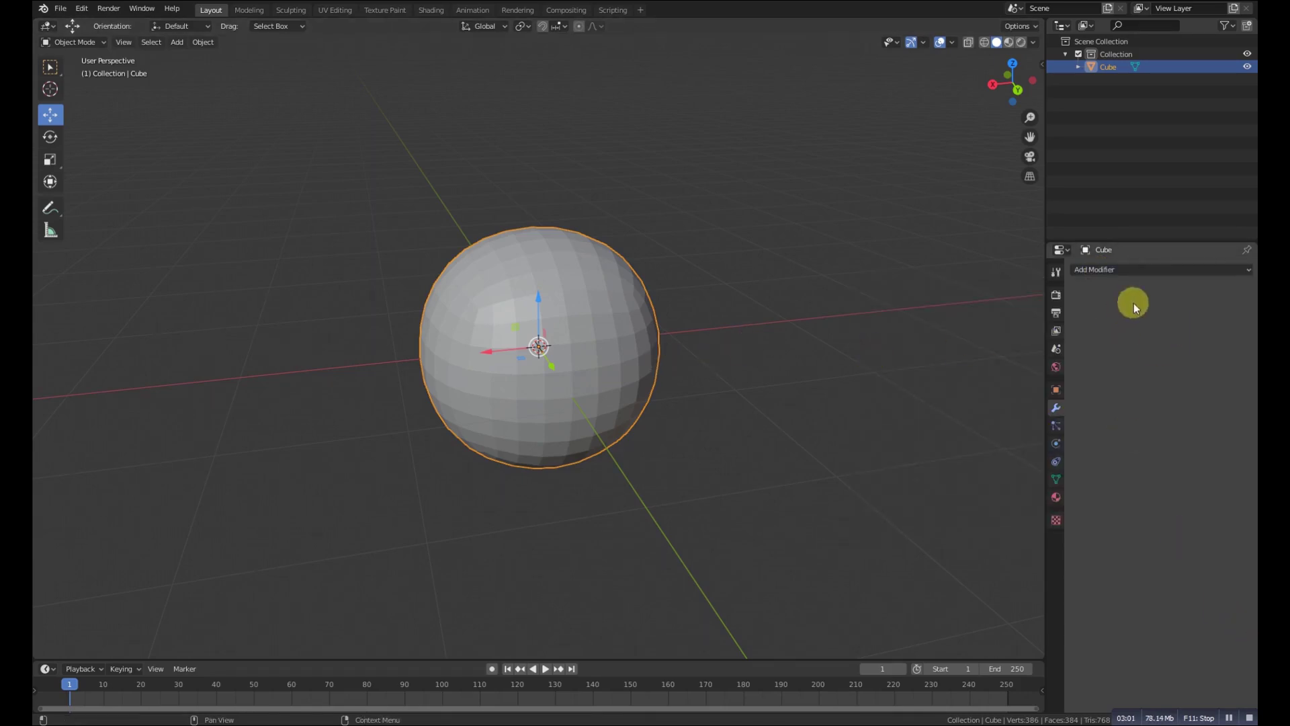
{"action": "left_click", "coordinate": [1123, 269]}
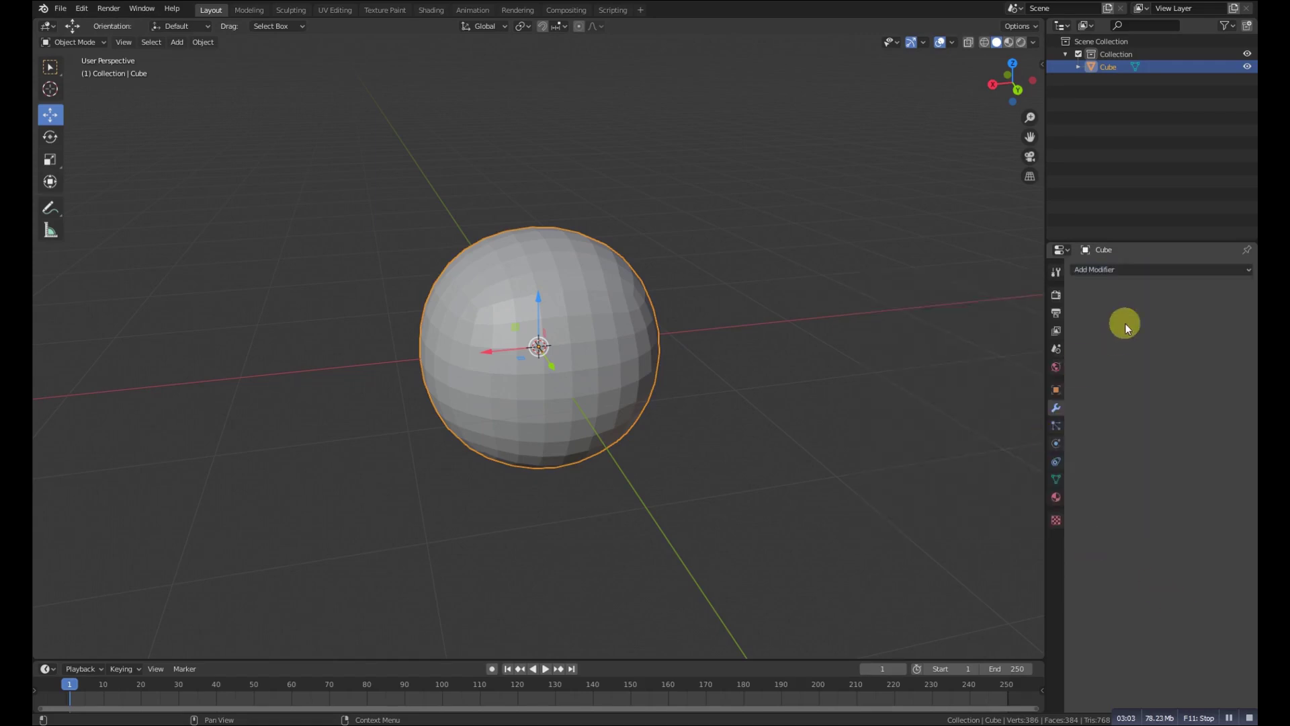
- Delete the subdivided cube, add a new mesh cube and enter Edit Mode on it
{"action": "key", "text": "x"}
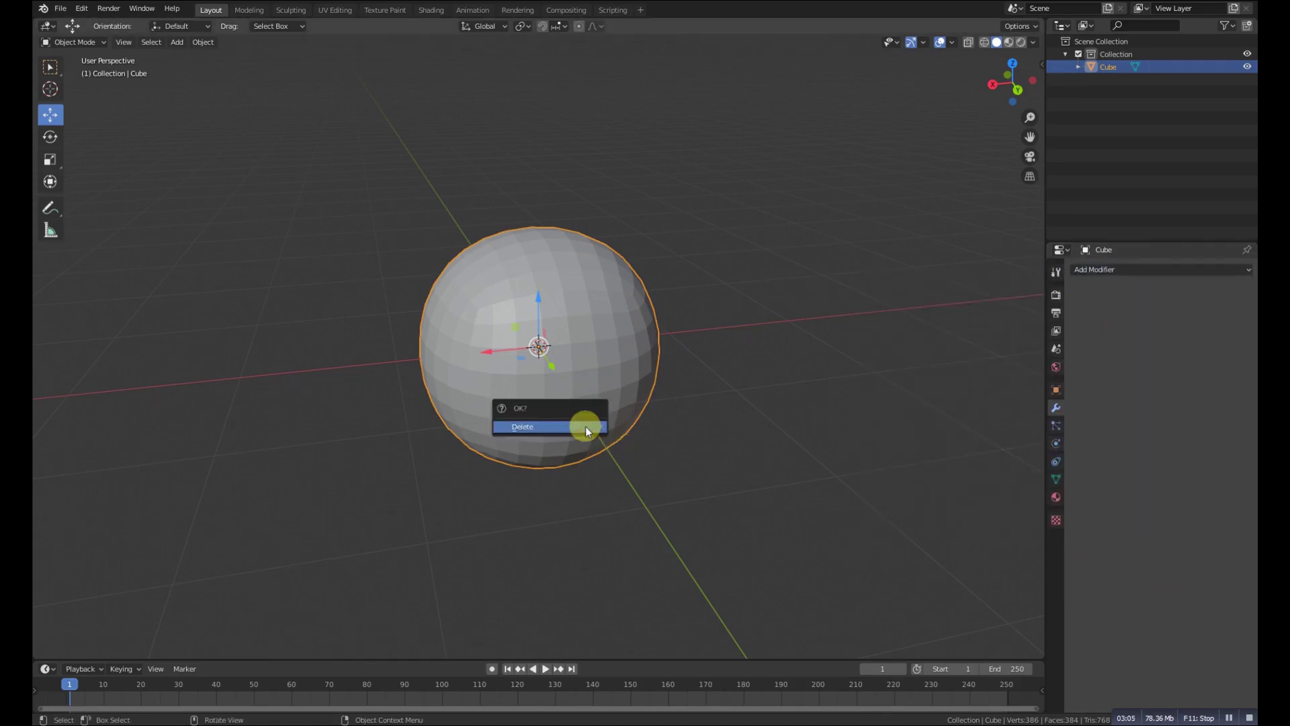
{"action": "left_click", "coordinate": [586, 426]}
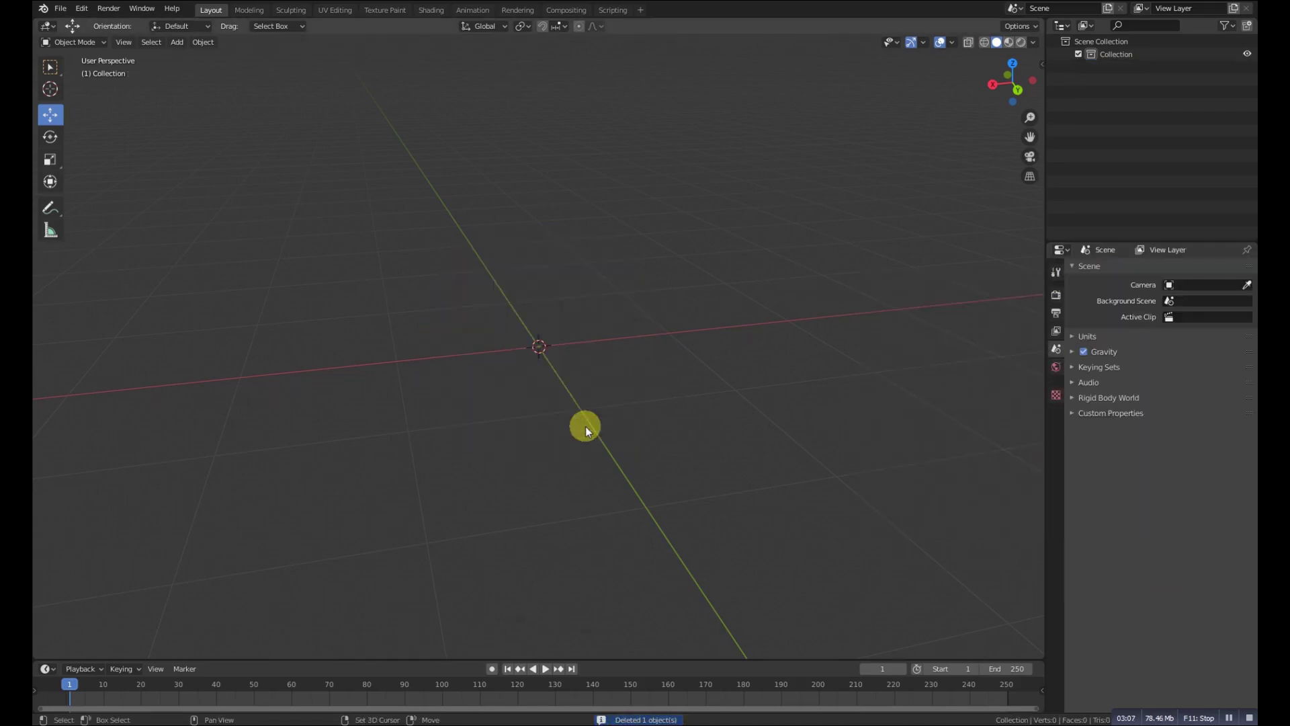
{"action": "key", "text": "shift+a"}
{"action": "mouse_move", "coordinate": [586, 426]}
{"action": "left_click", "coordinate": [688, 162]}
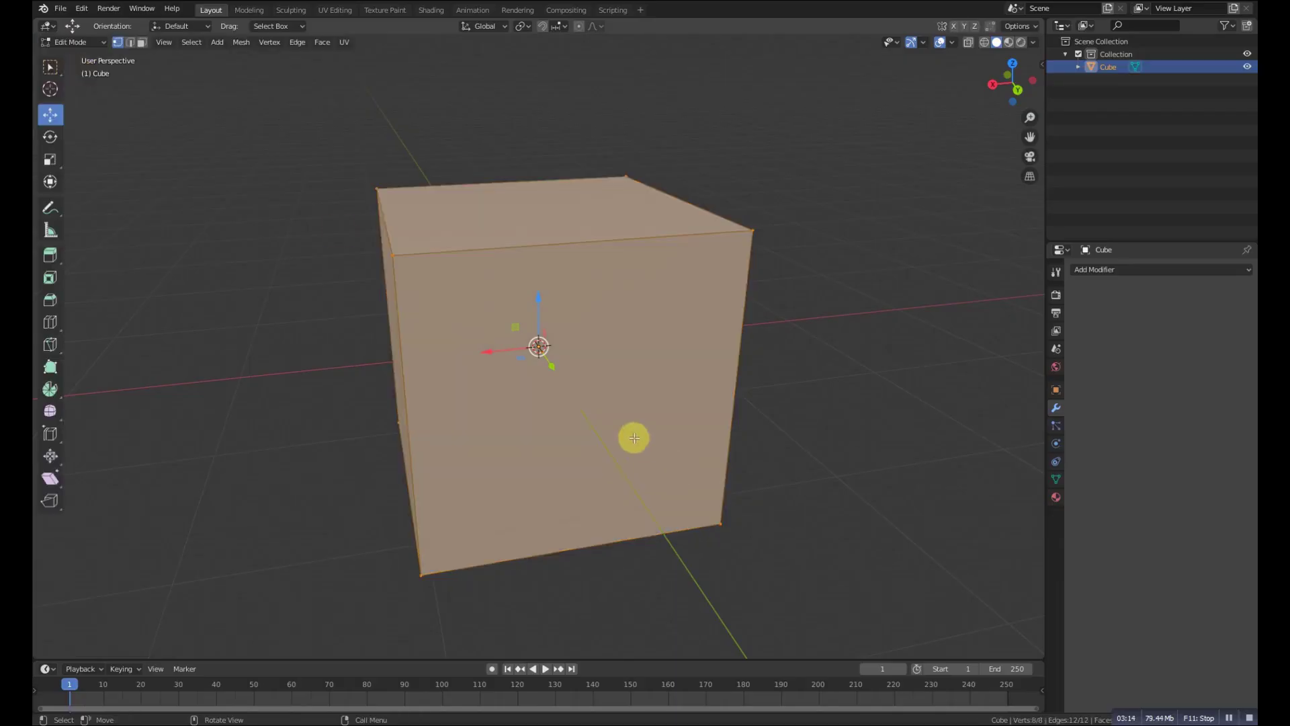
- Examine the new cube's faces and edges in Edit Mode from several angles and return to Object Mode
{"action": "scroll", "coordinate": [522, 392], "scroll_direction": "down", "scroll_amount": 5}
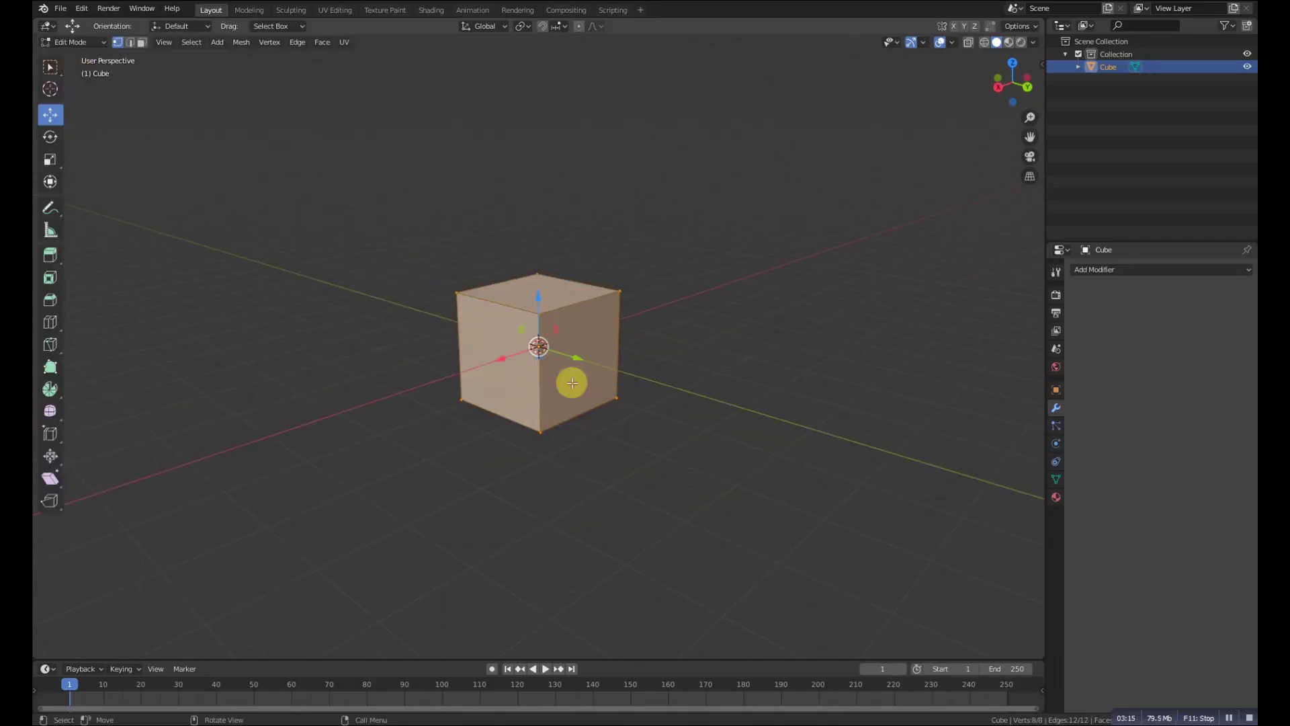
{"action": "scroll", "coordinate": [535, 396], "scroll_direction": "up", "scroll_amount": 4}
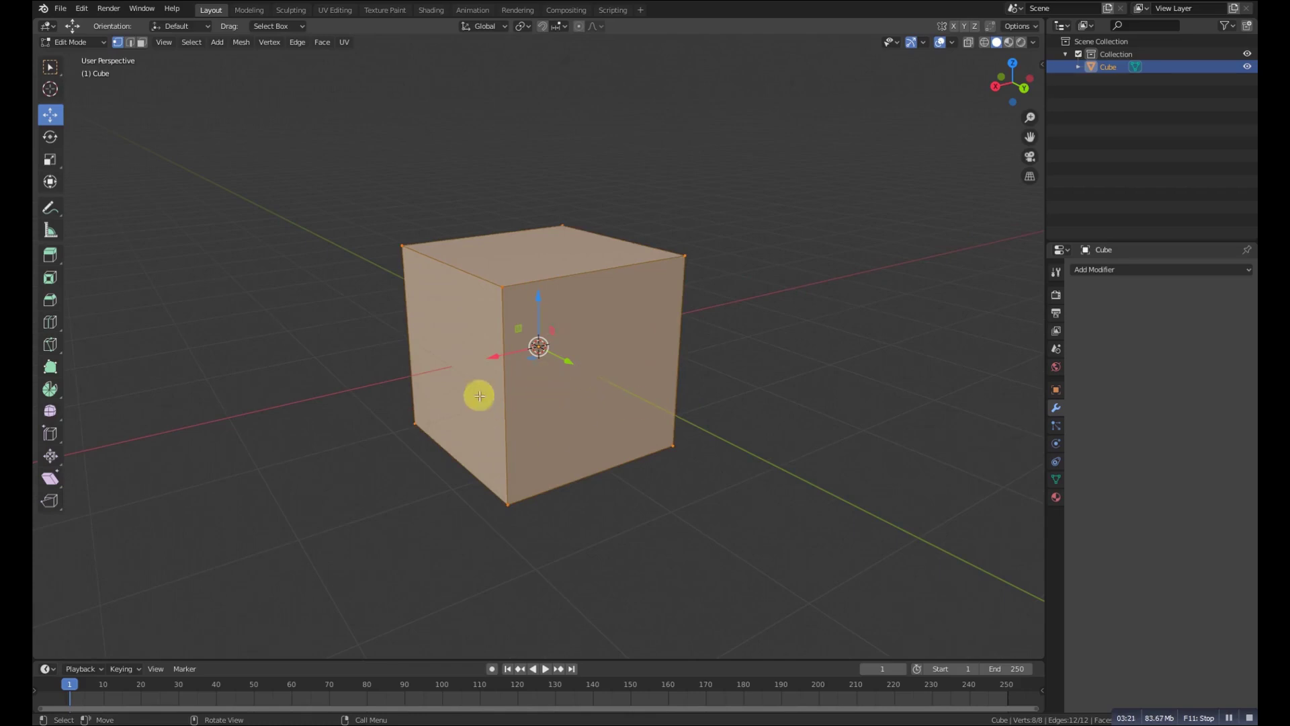
{"action": "middle_click_drag", "start_coordinate": [478, 395], "coordinate": [512, 412]}
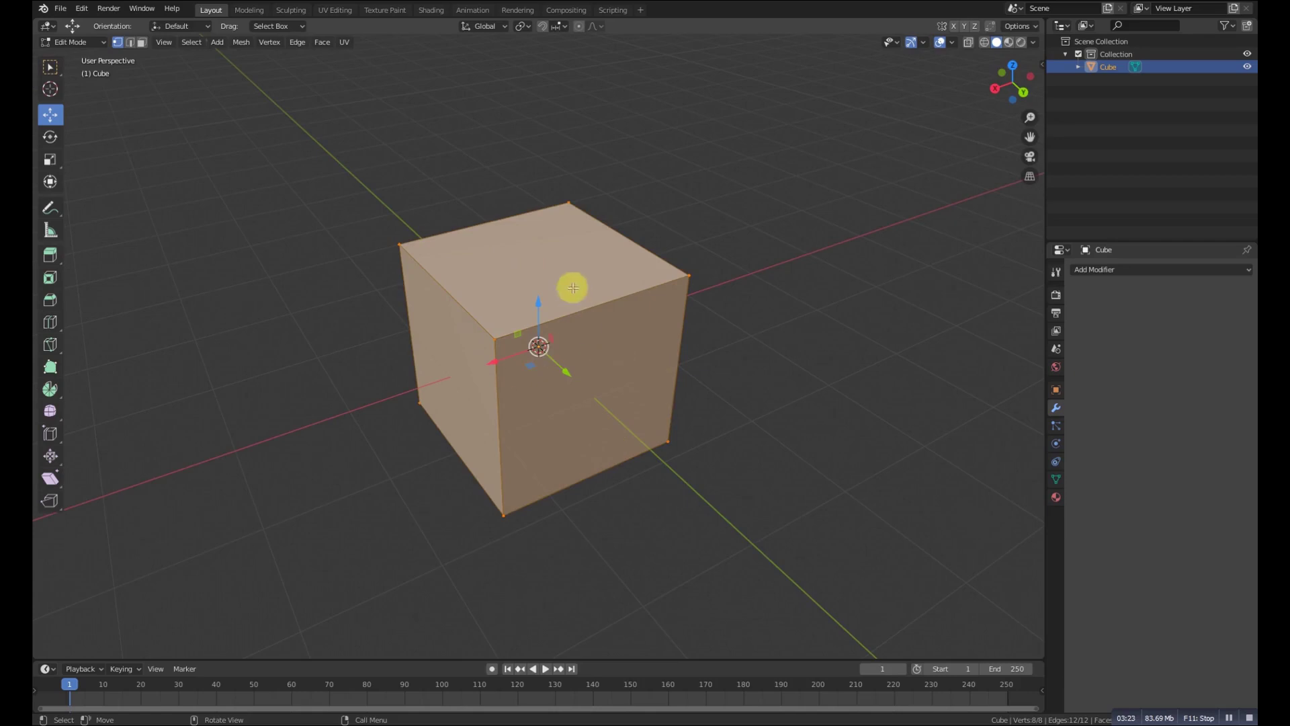
{"action": "middle_click_drag", "start_coordinate": [531, 493], "coordinate": [612, 410]}
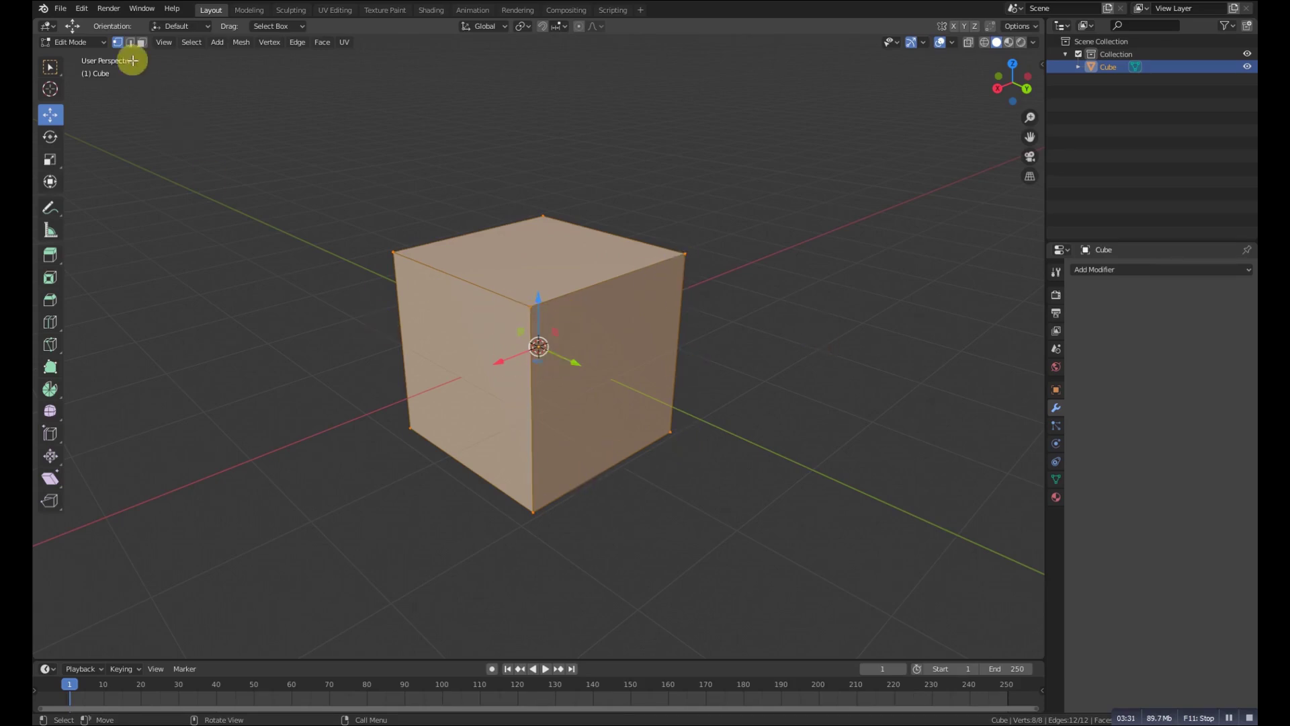
{"action": "left_click", "coordinate": [73, 41]}
{"action": "left_click", "coordinate": [84, 47]}
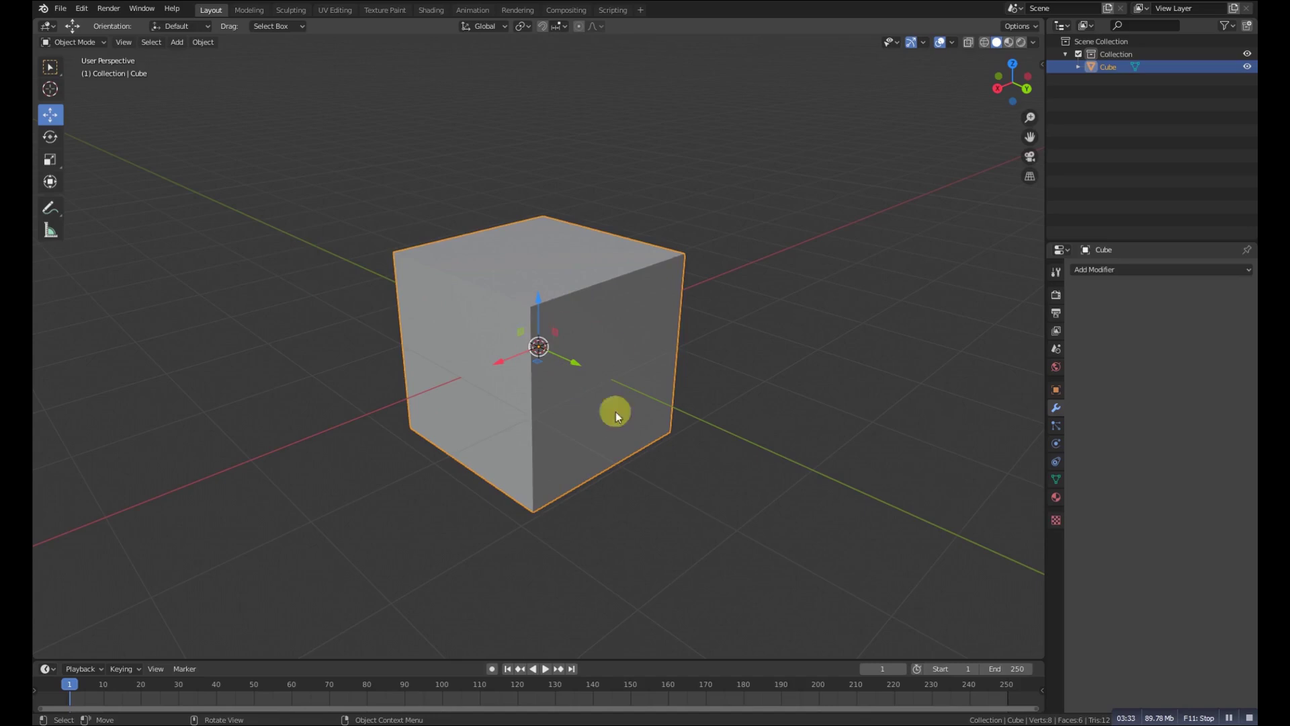
- Add a Triangulate modifier with its default settings to the cube and apply it
{"action": "left_click", "coordinate": [1128, 269]}
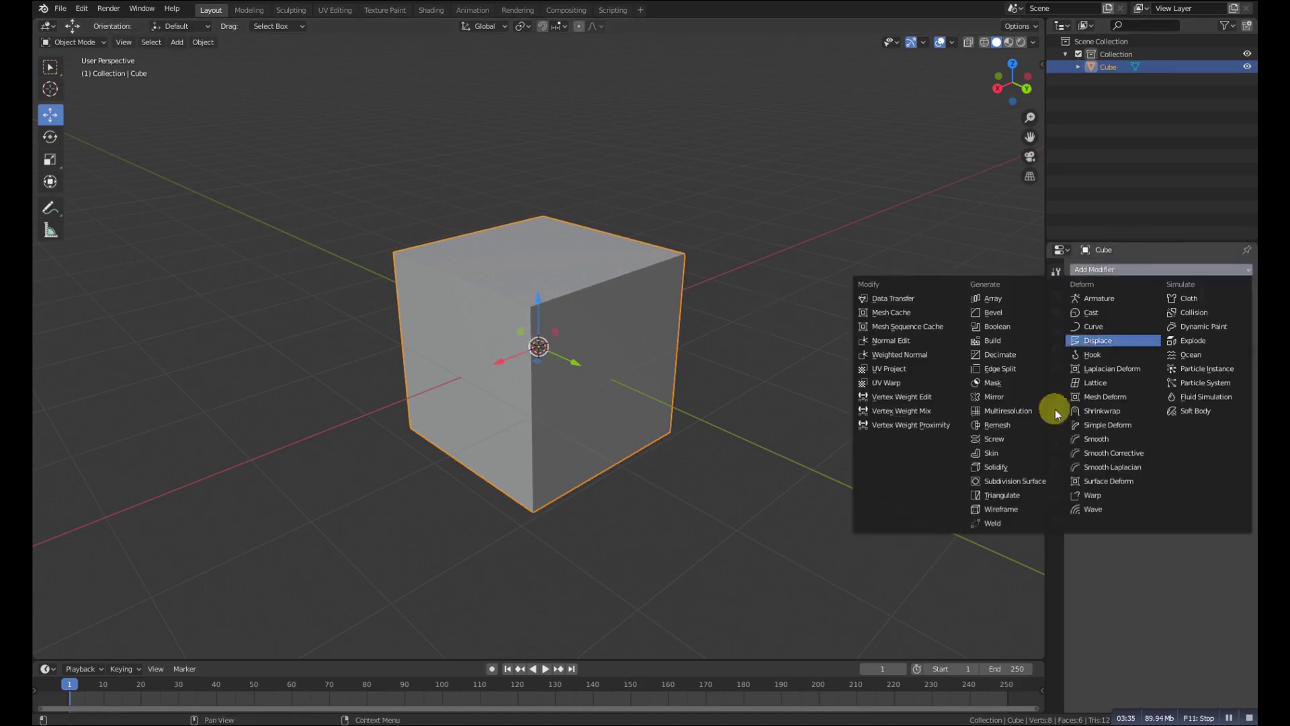
{"action": "left_click", "coordinate": [1010, 504]}
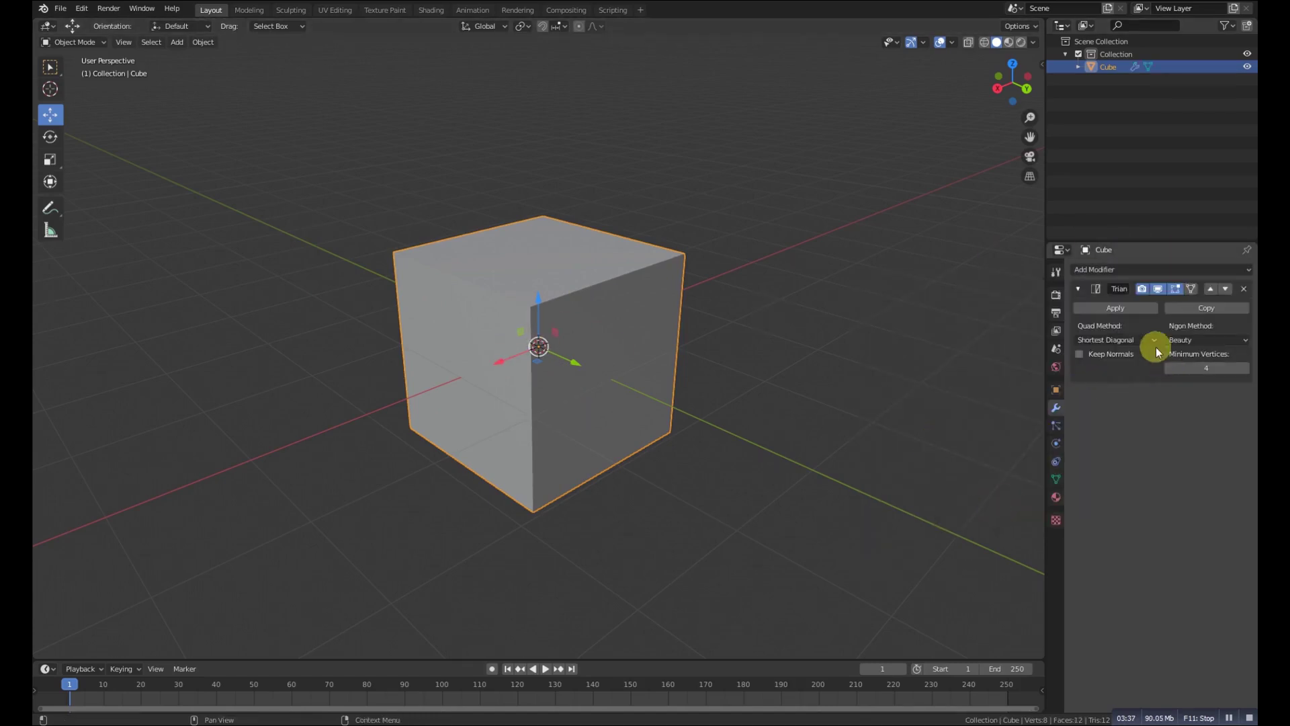
{"action": "left_click", "coordinate": [1119, 314]}
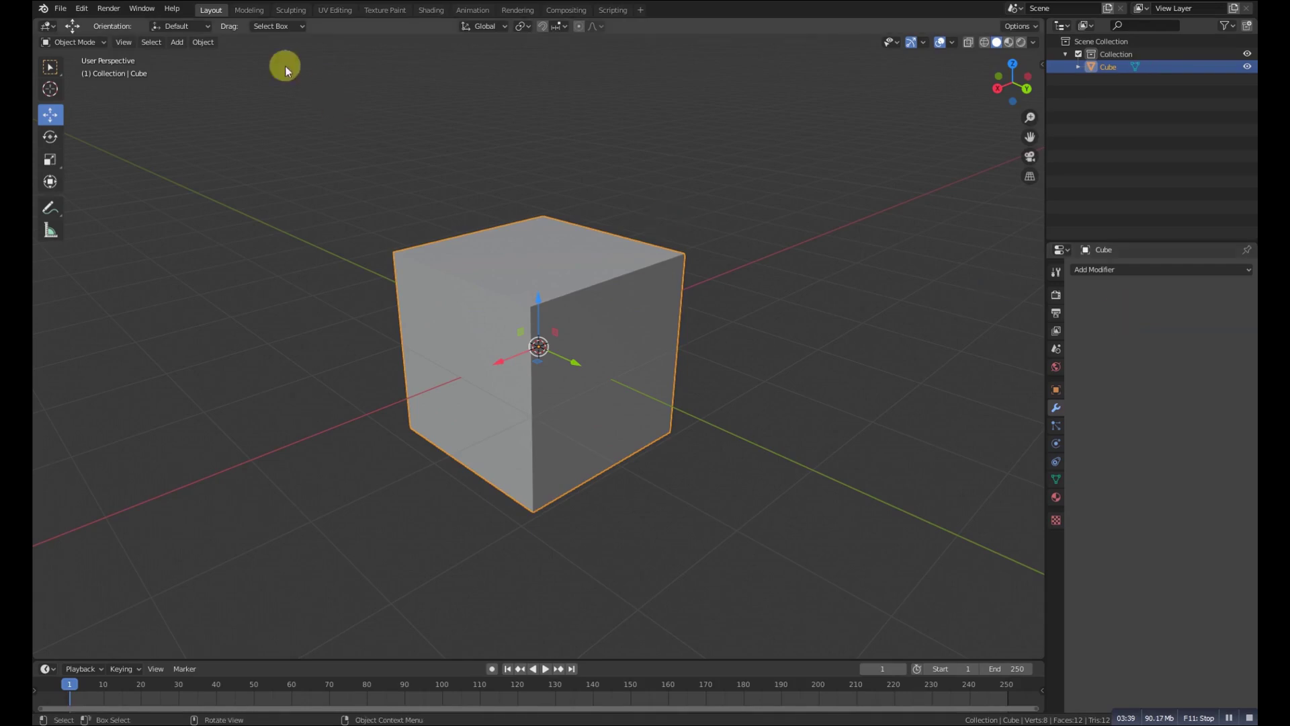
- Inspect how the cube's faces are split in Edit Mode and return to Object Mode
{"action": "left_click", "coordinate": [97, 49]}
{"action": "left_click", "coordinate": [73, 70]}
{"action": "middle_click_drag", "start_coordinate": [423, 274], "coordinate": [587, 349]}
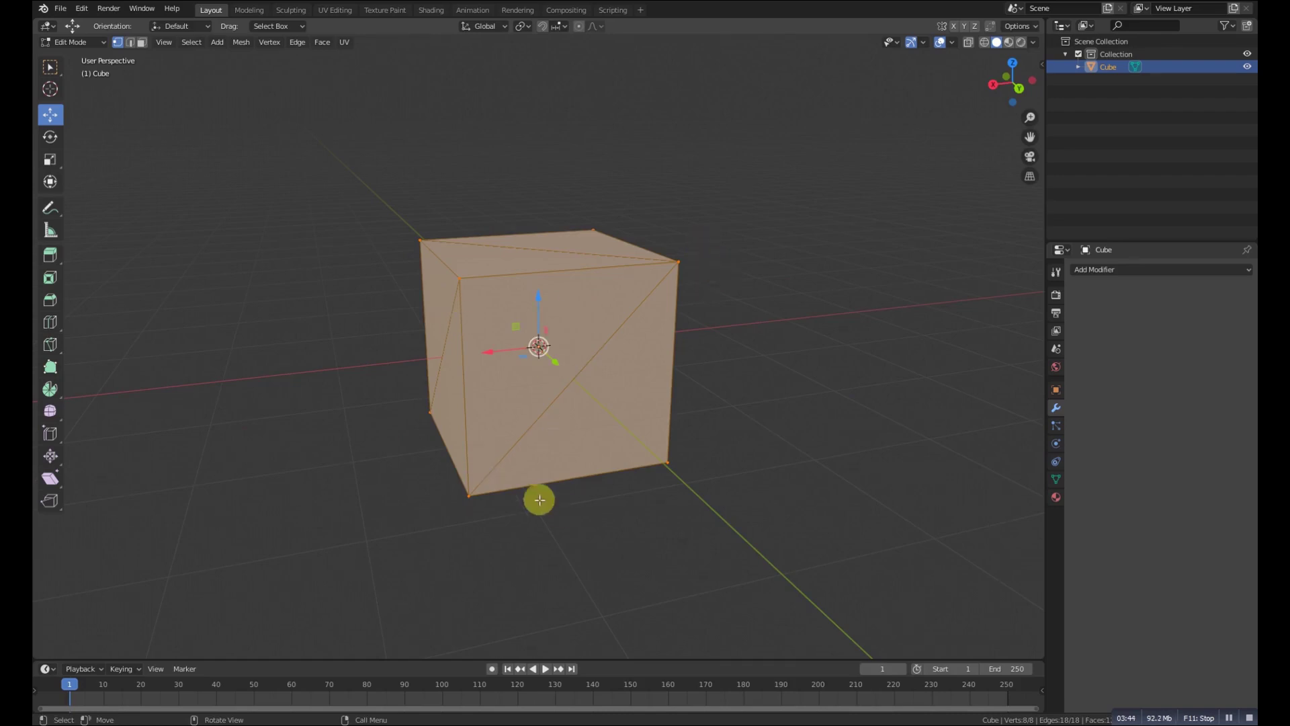
{"action": "middle_click_drag", "start_coordinate": [442, 397], "coordinate": [481, 401]}
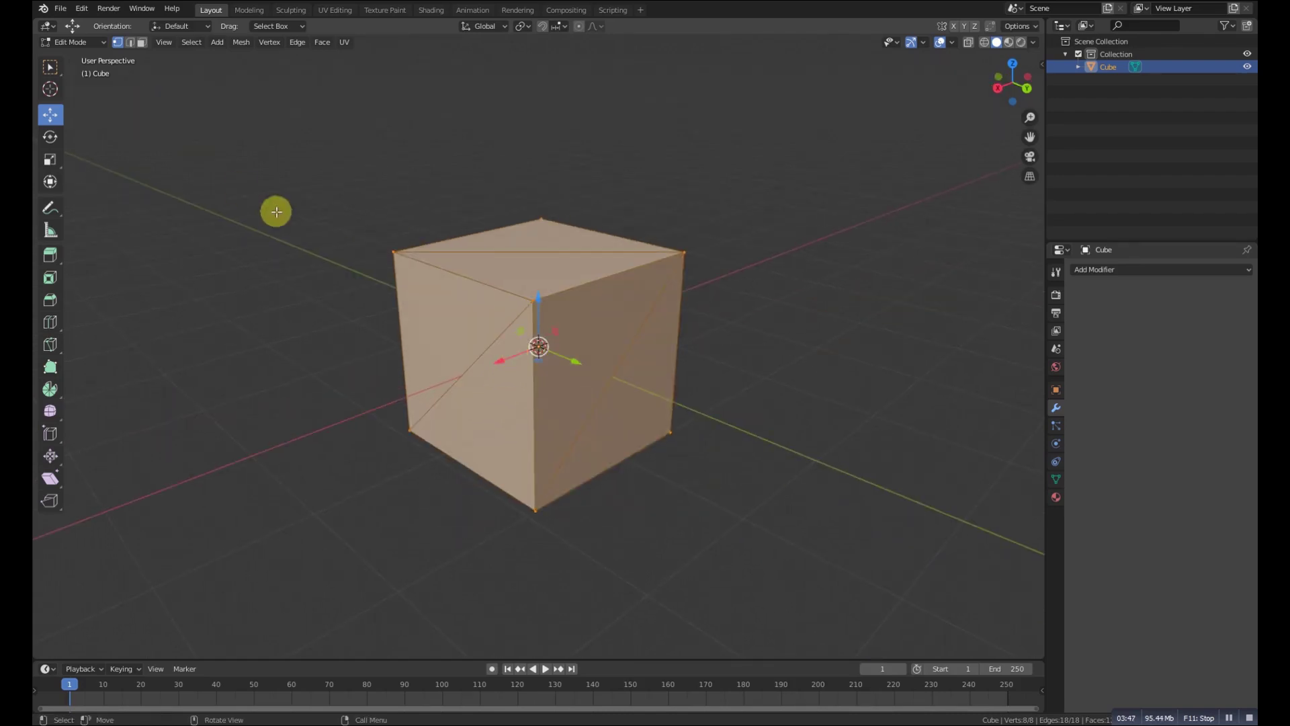
{"action": "key", "text": "Tab"}
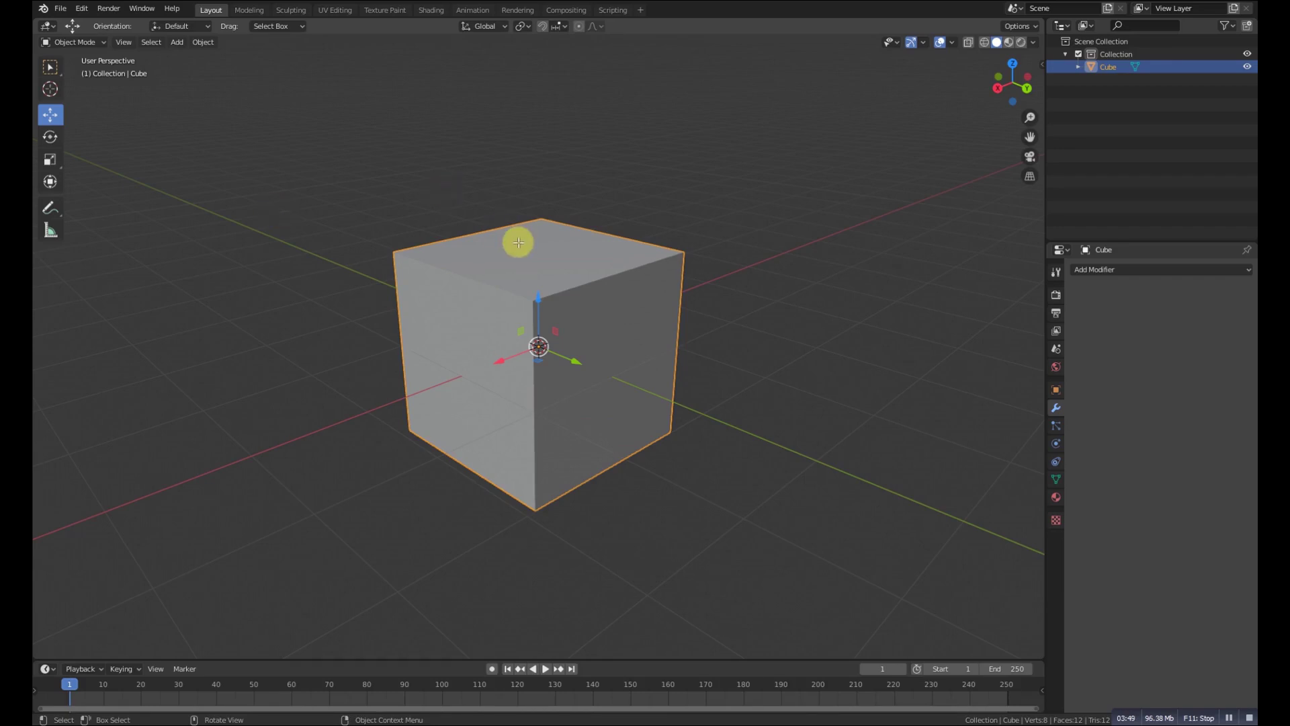
- Undo applying the Triangulate modifier and remove the modifier from the cube
{"action": "key", "text": "ctrl+t"}
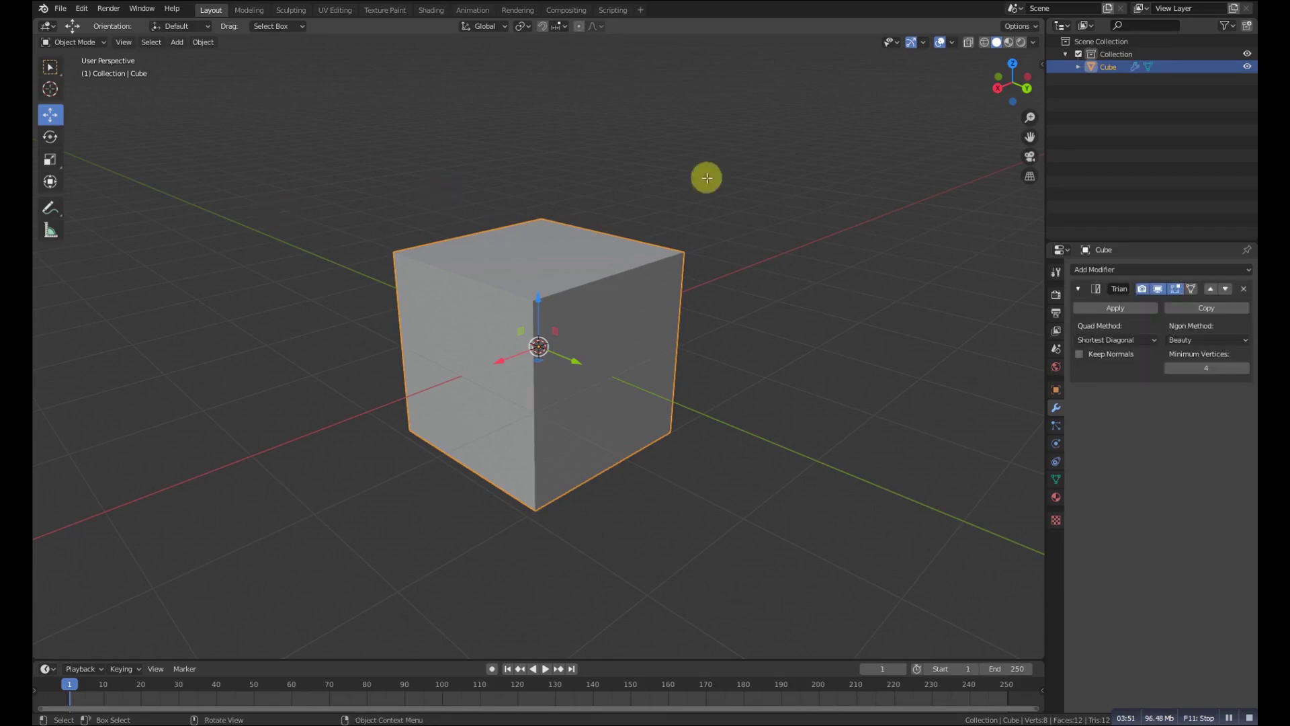
{"action": "left_click", "coordinate": [1244, 288]}
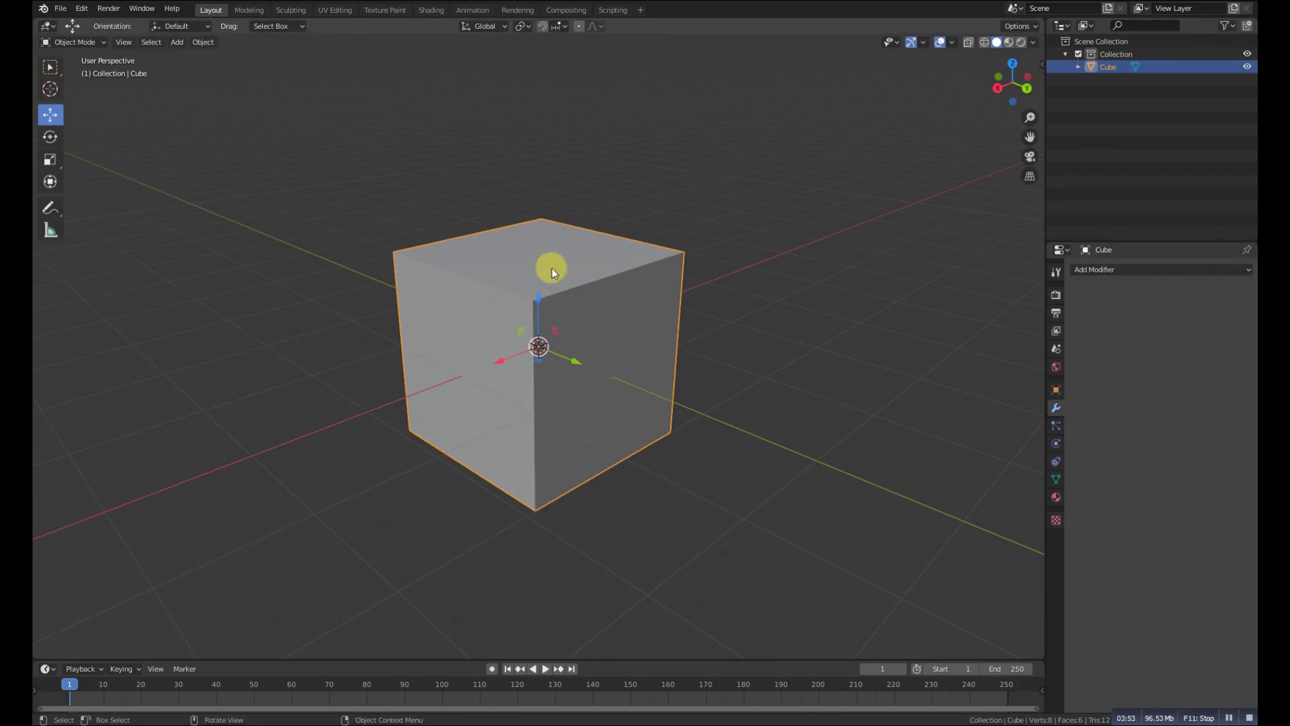
{"action": "middle_click_drag", "start_coordinate": [598, 308], "coordinate": [470, 202]}
{"action": "scroll", "coordinate": [619, 343], "scroll_direction": "down", "scroll_amount": 3}
- Enter Edit Mode on the cube with its original four-sided faces
{"action": "left_click", "coordinate": [73, 41]}
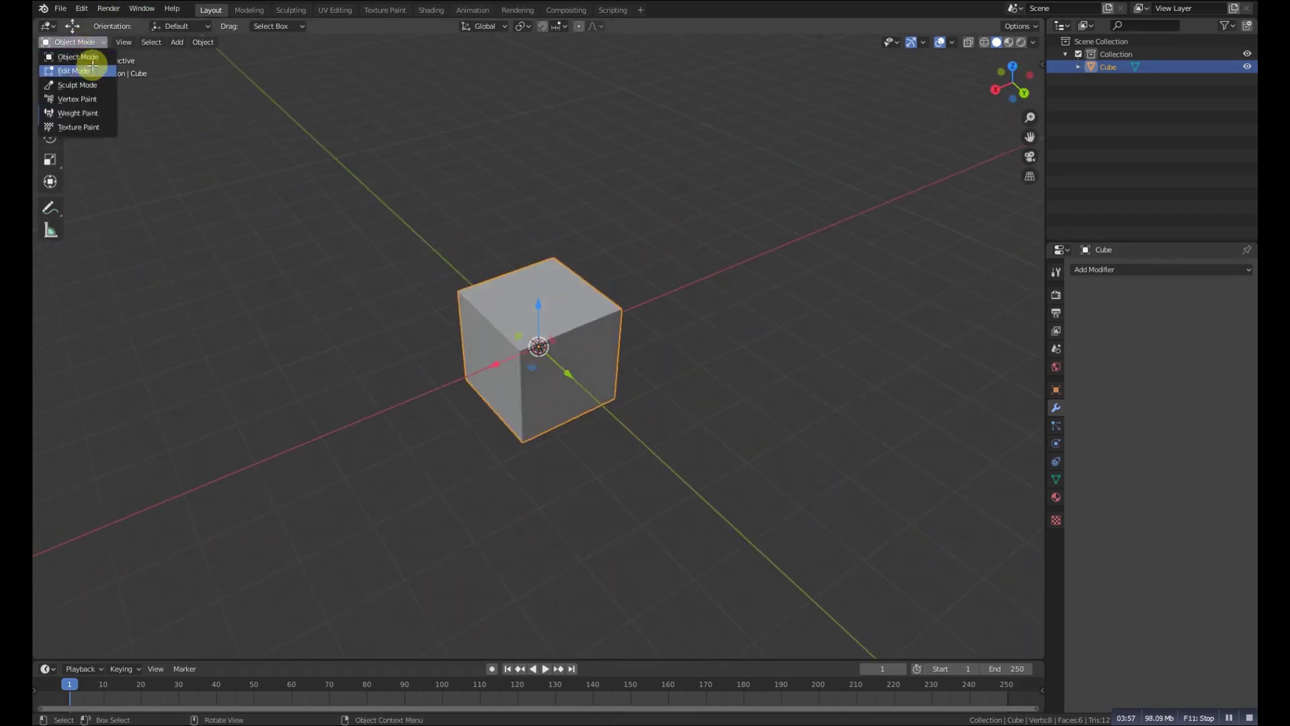
{"action": "left_click", "coordinate": [75, 71]}
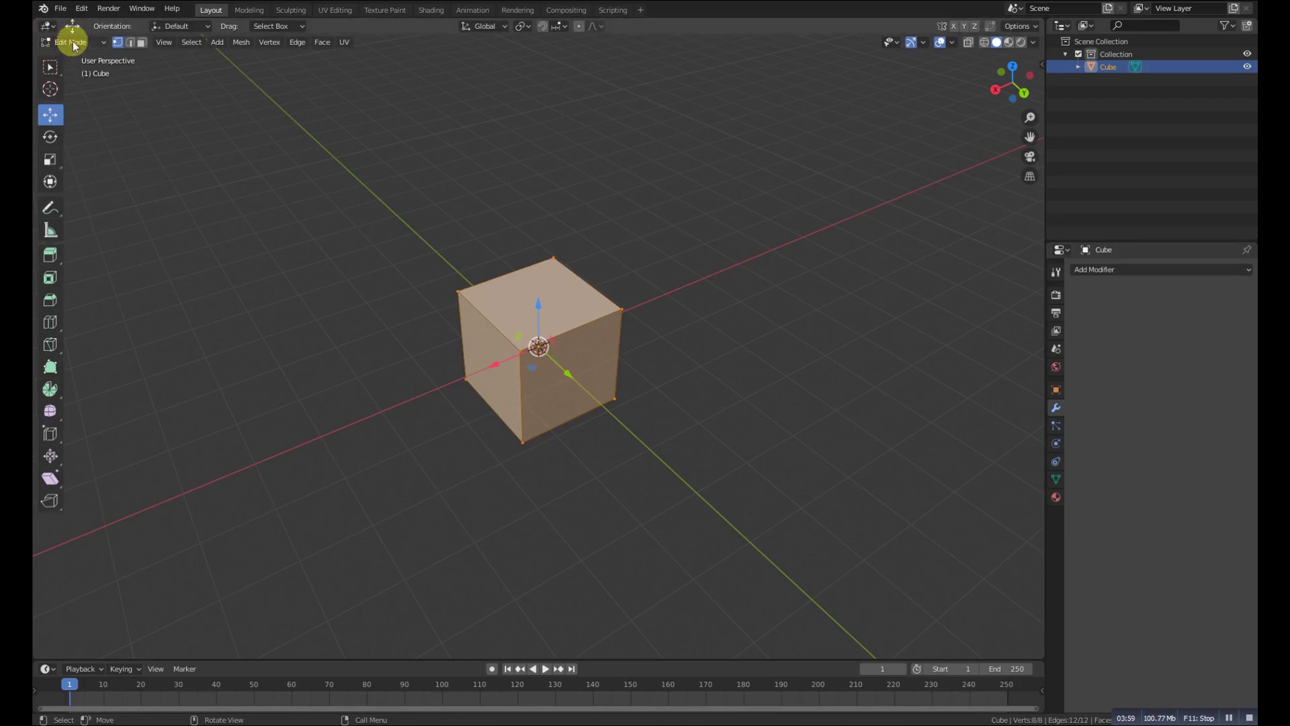
{"action": "left_click", "coordinate": [72, 42]}
{"action": "left_click", "coordinate": [73, 58]}
{"action": "key", "text": "Tab"}
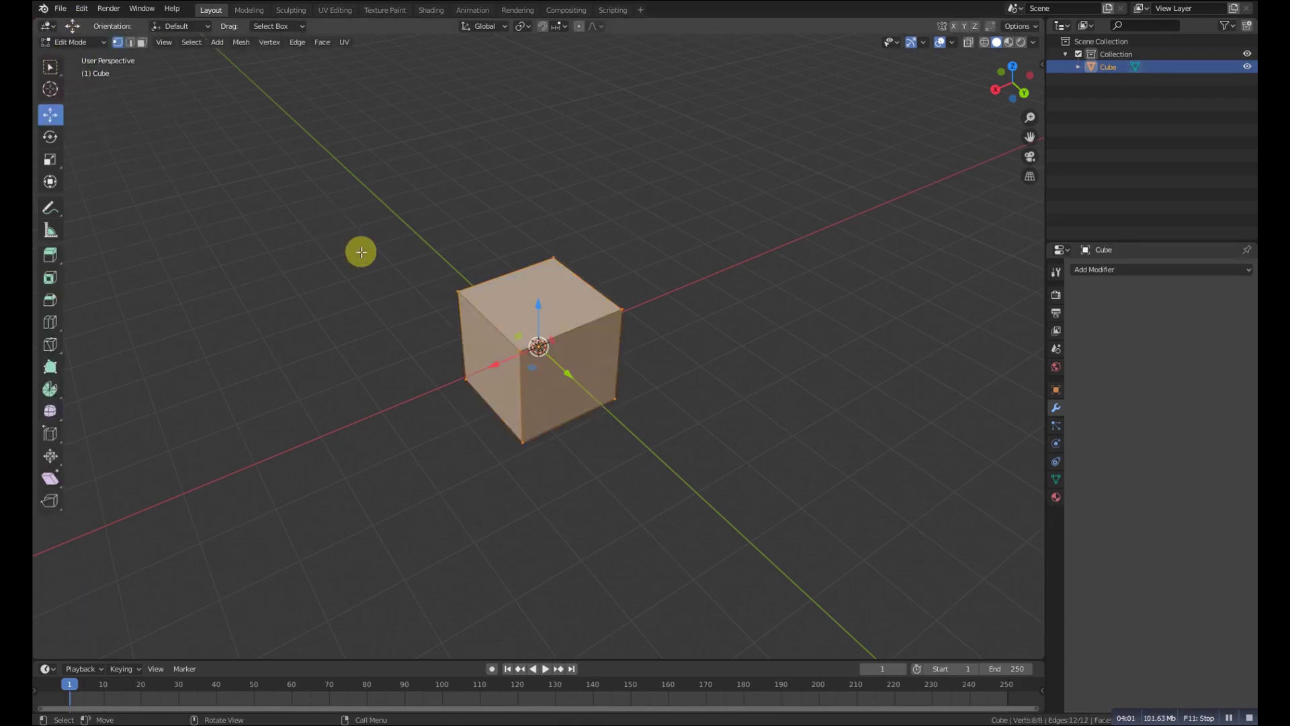
- Triangulate all of the cube's faces directly in Edit Mode and inspect the resulting diagonals
{"action": "key", "text": "ctrl"}
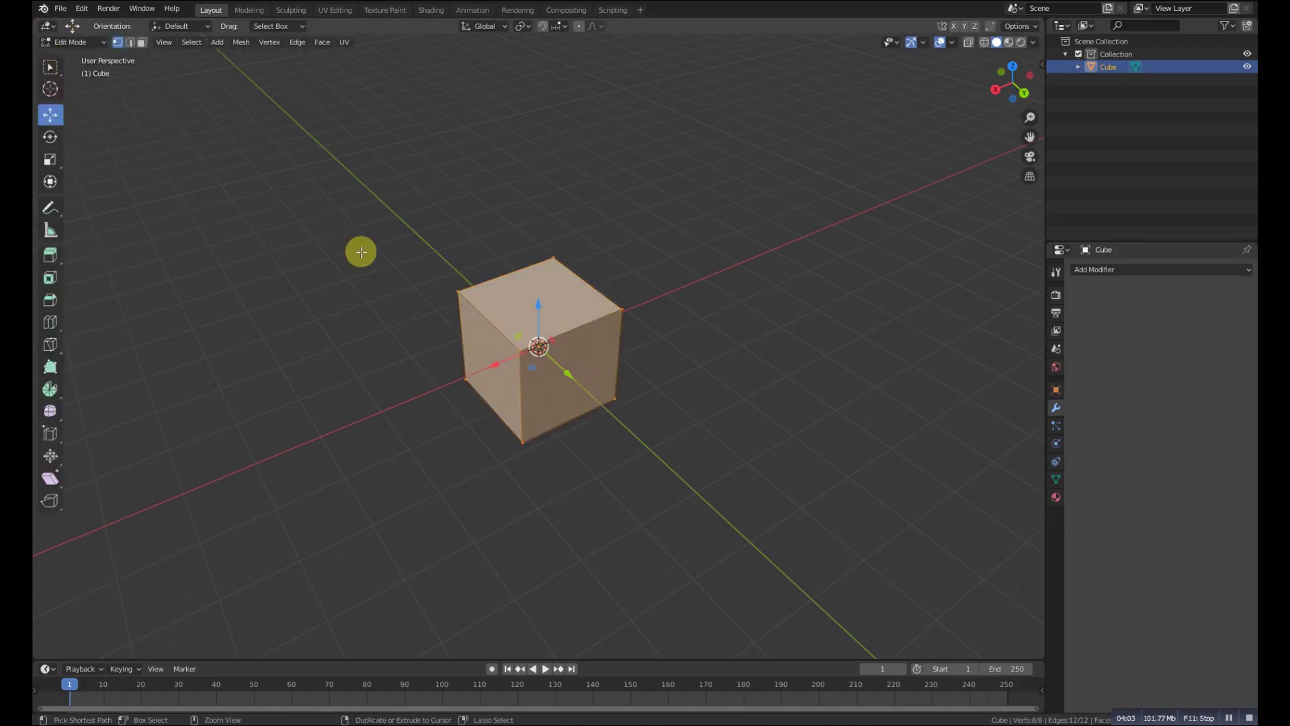
{"action": "key", "text": "ctrl+t"}
{"action": "middle_click_drag", "start_coordinate": [377, 202], "coordinate": [585, 265]}
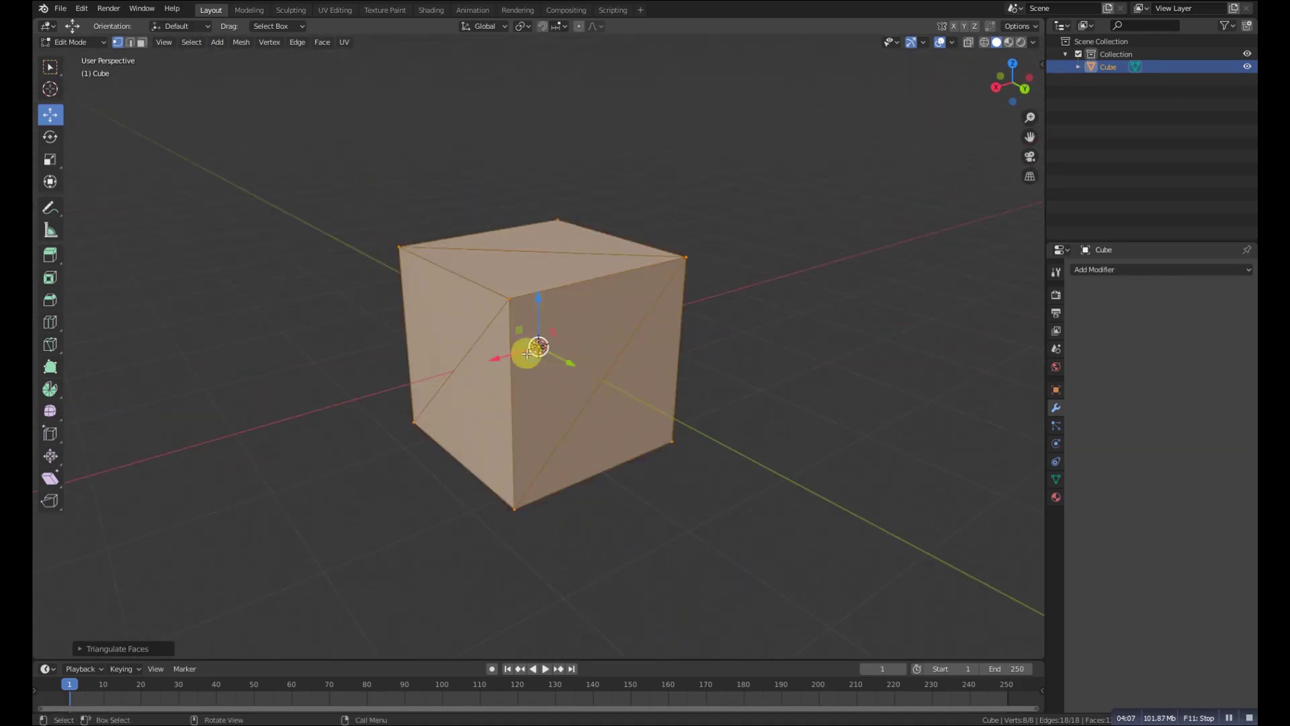
- Undo the face triangulation and return the cube to Object Mode
{"action": "key", "text": "ctrl+z"}
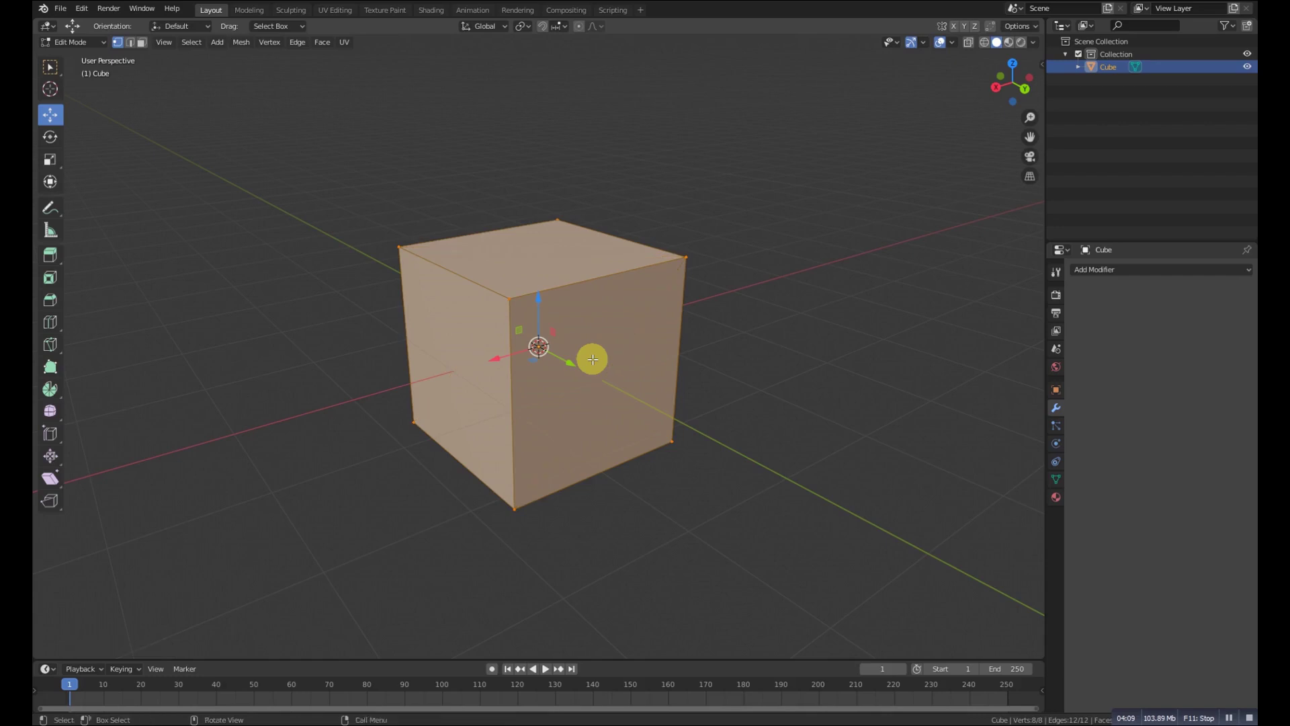
{"action": "left_click", "coordinate": [68, 41]}
{"action": "left_click", "coordinate": [74, 58]}
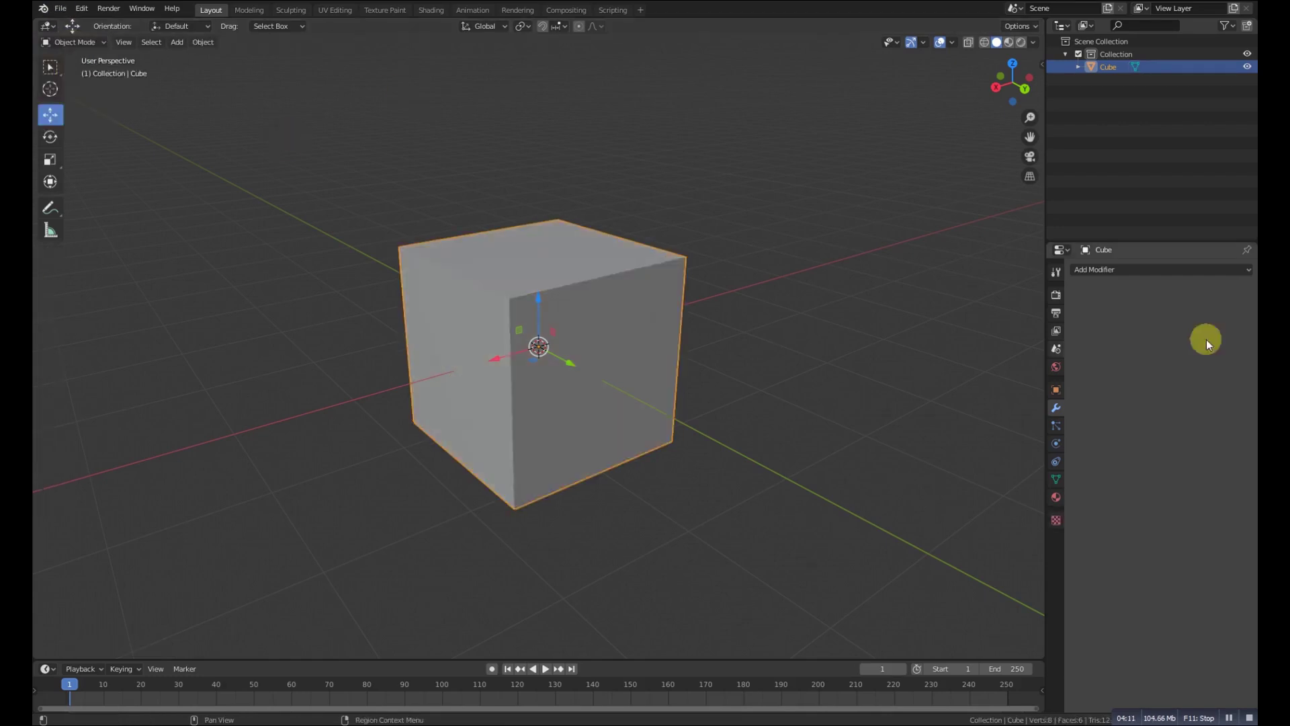
- Add a Wireframe modifier to the cube
{"action": "left_click", "coordinate": [1152, 276]}
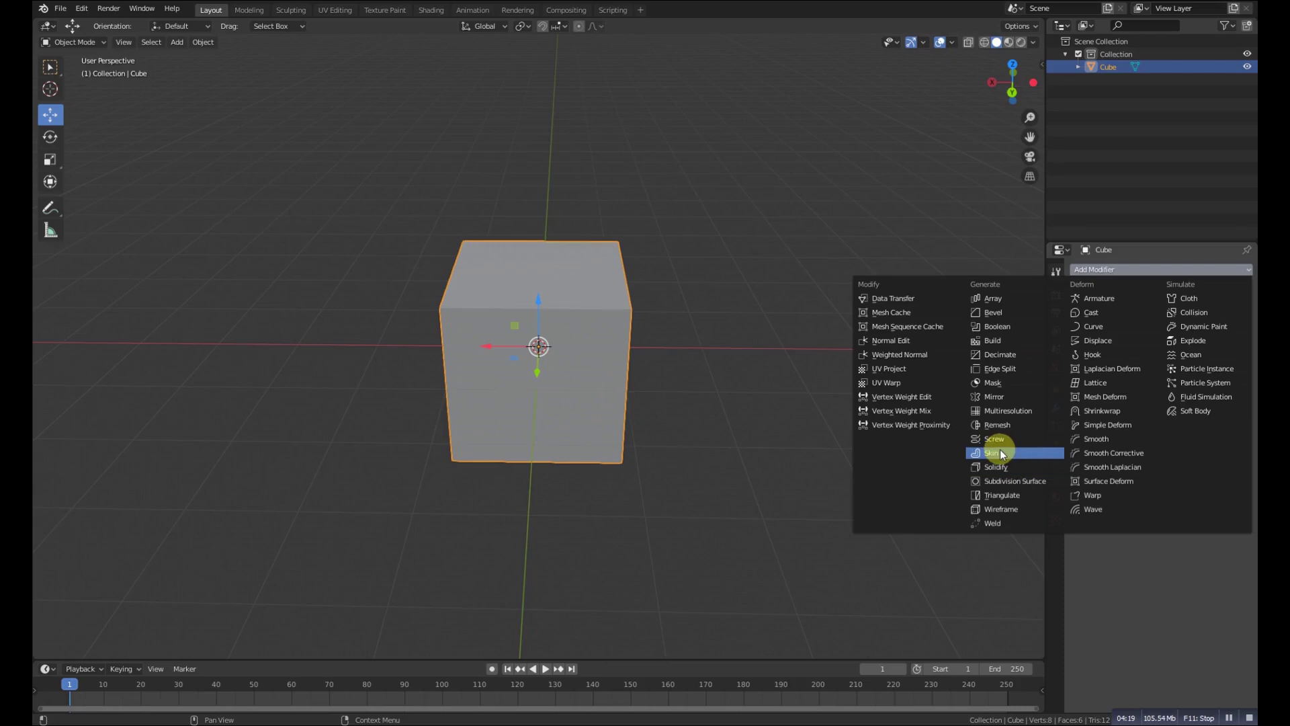
{"action": "middle_click_drag", "start_coordinate": [692, 394], "coordinate": [567, 386]}
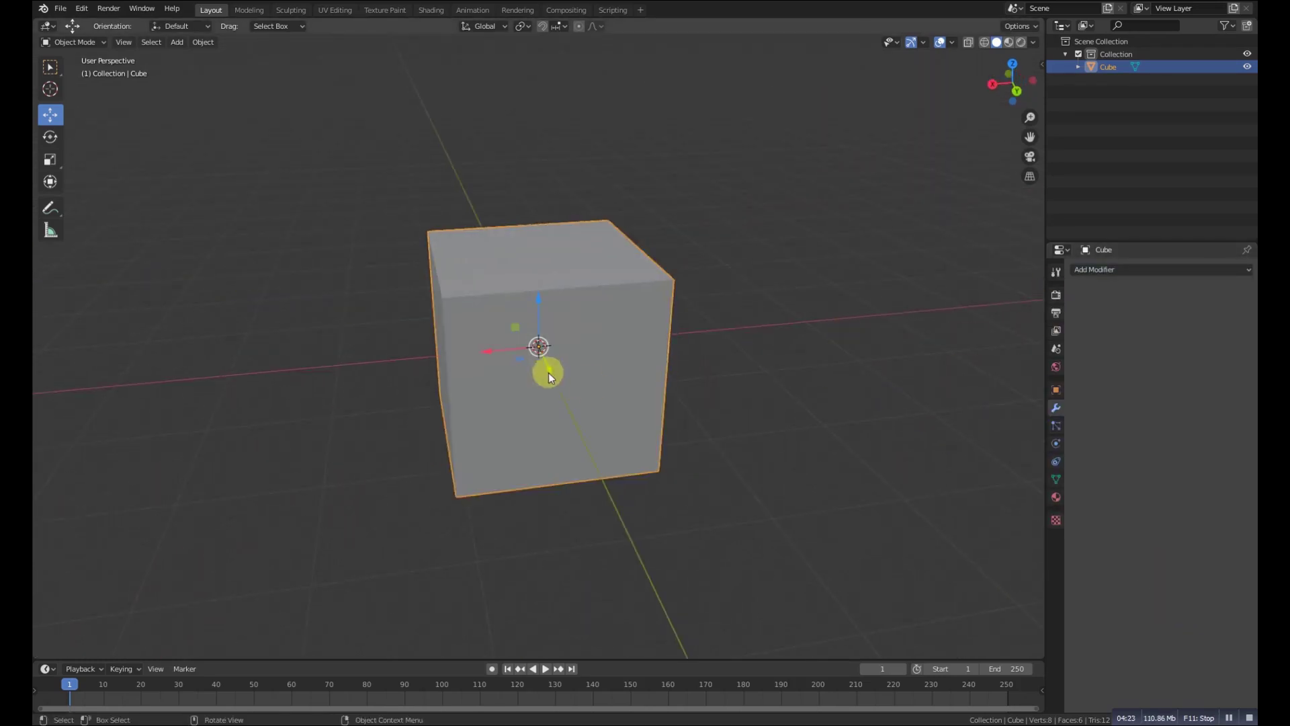
{"action": "scroll", "coordinate": [403, 231], "scroll_direction": "up", "scroll_amount": 2}
{"action": "scroll", "coordinate": [430, 262], "scroll_direction": "down", "scroll_amount": 5}
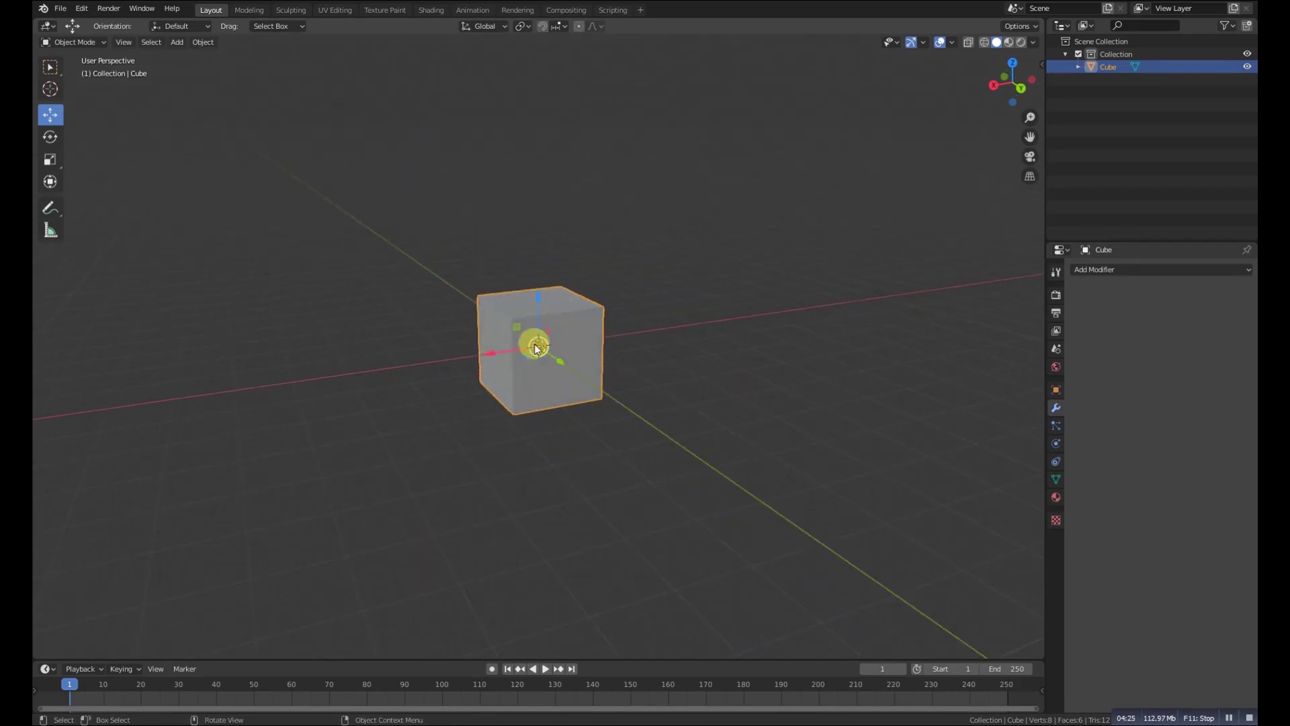
{"action": "left_click", "coordinate": [1089, 272]}
{"action": "left_click", "coordinate": [1109, 268]}
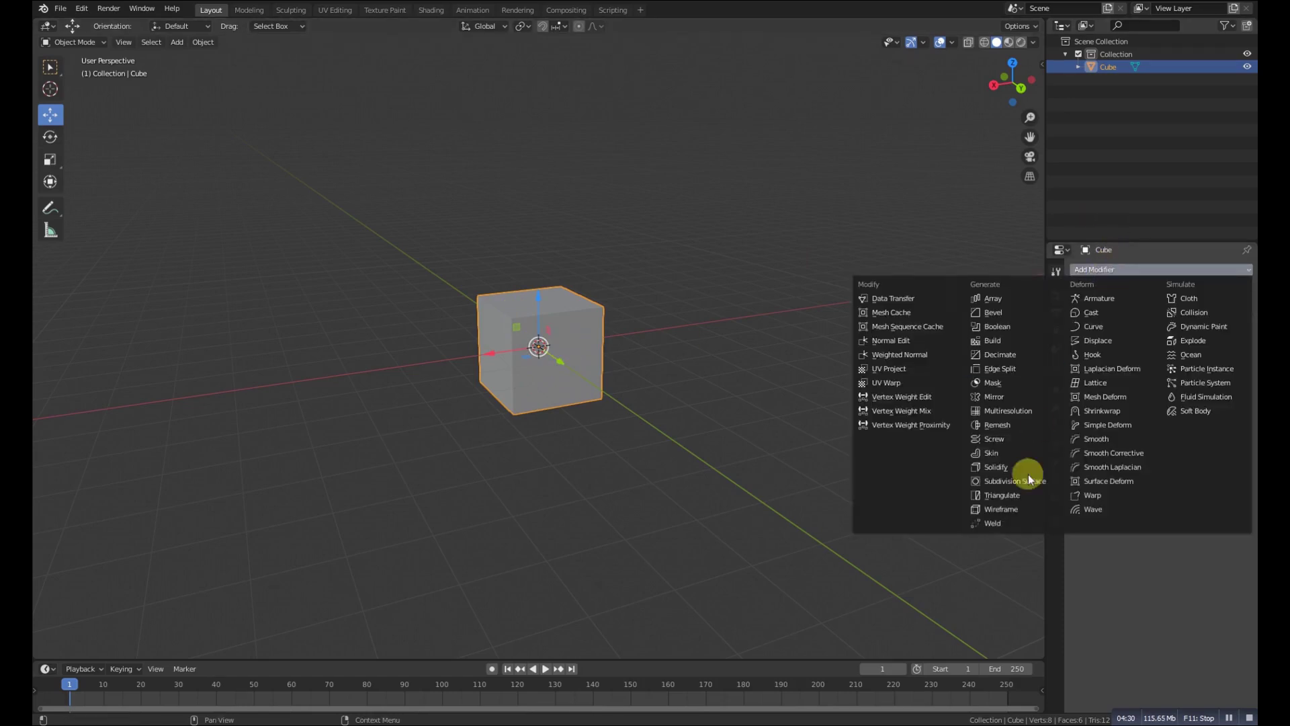
{"action": "left_click", "coordinate": [1016, 515]}
{"action": "scroll", "coordinate": [470, 357], "scroll_direction": "up", "scroll_amount": 6}
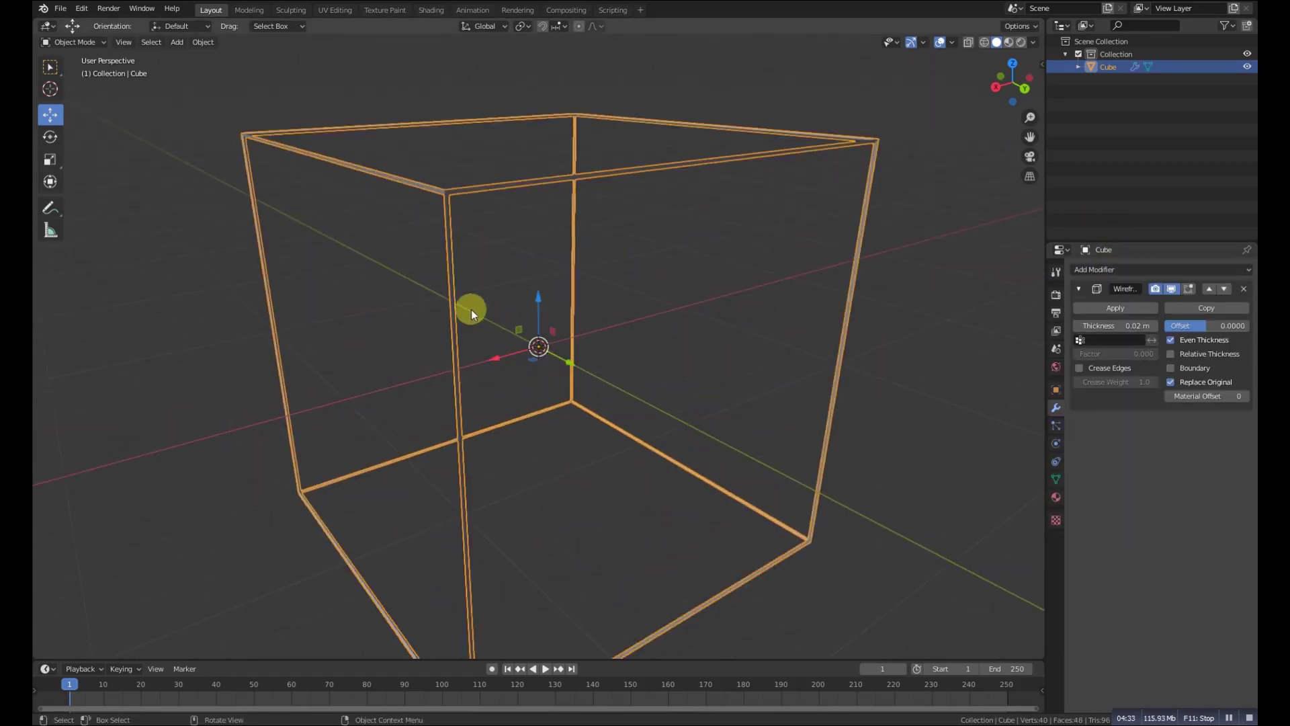
- Set the Wireframe modifier's thickness to 0.183 m and inspect the cube's frame
{"action": "left_click_drag", "start_coordinate": [1095, 325], "coordinate": [1183, 325]}
{"action": "scroll", "coordinate": [481, 311], "scroll_direction": "down", "scroll_amount": 5}
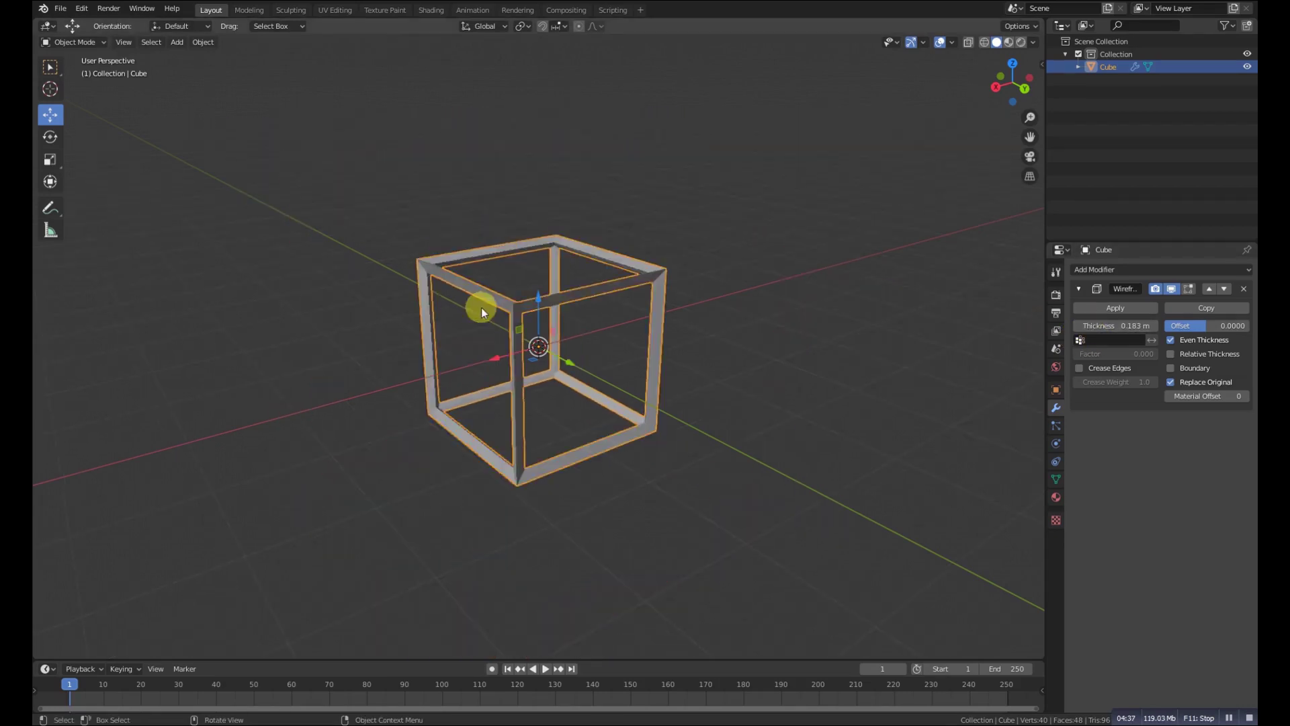
{"action": "scroll", "coordinate": [536, 311], "scroll_direction": "up", "scroll_amount": 4}
{"action": "middle_click_drag", "start_coordinate": [536, 311], "coordinate": [643, 364]}
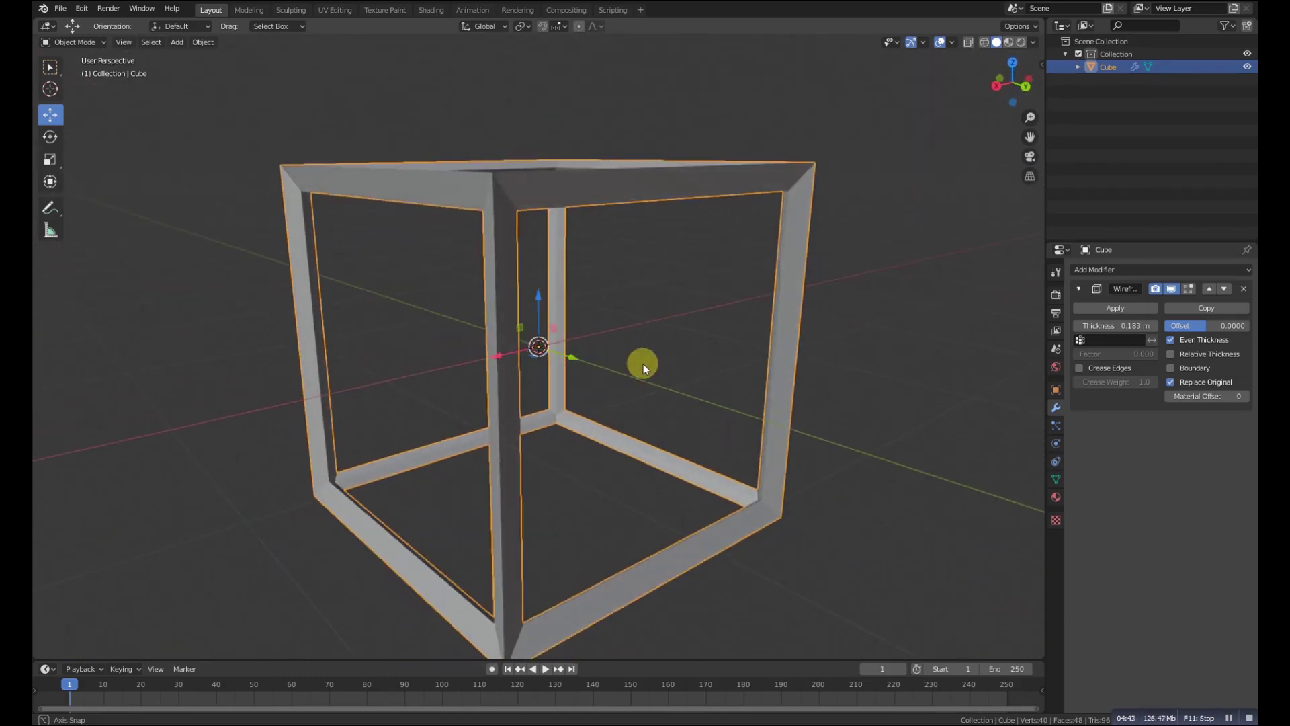
{"action": "scroll", "coordinate": [642, 363], "scroll_direction": "down", "scroll_amount": 6}
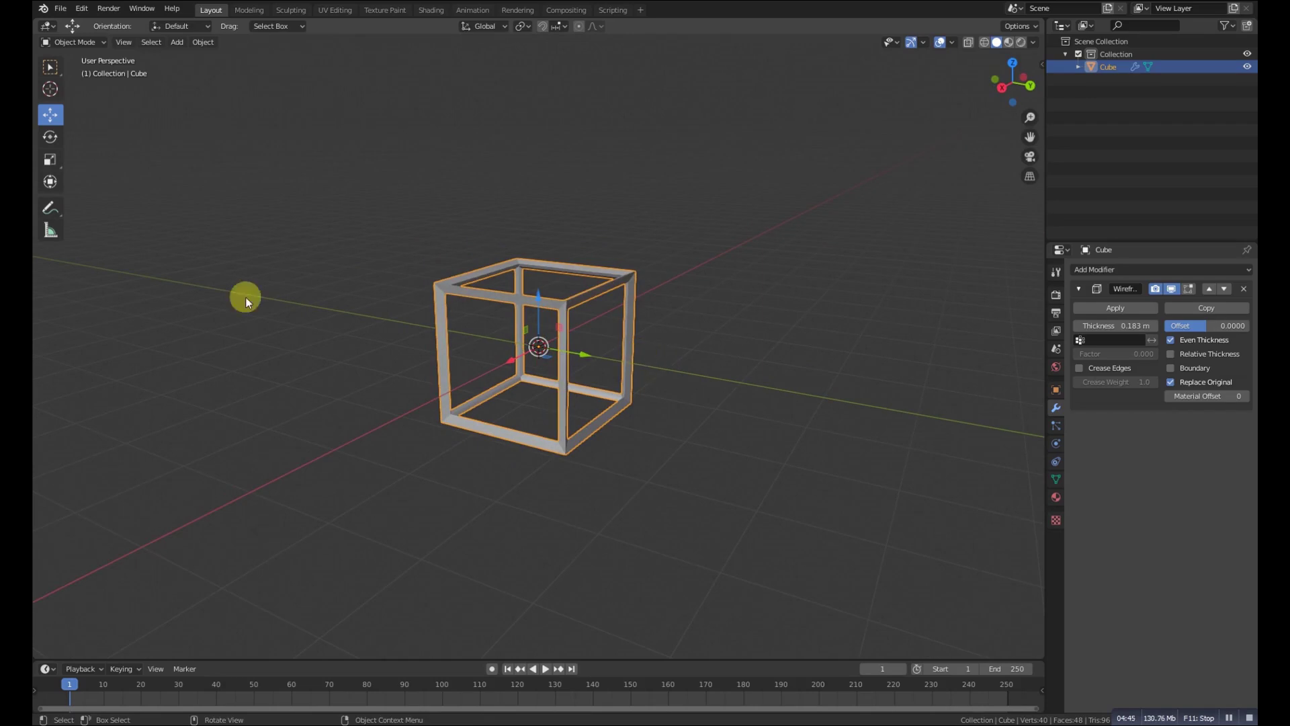
- Apply the Wireframe modifier, checking the cube's mesh in Edit Mode before and after applying it
{"action": "key", "text": "Tab"}
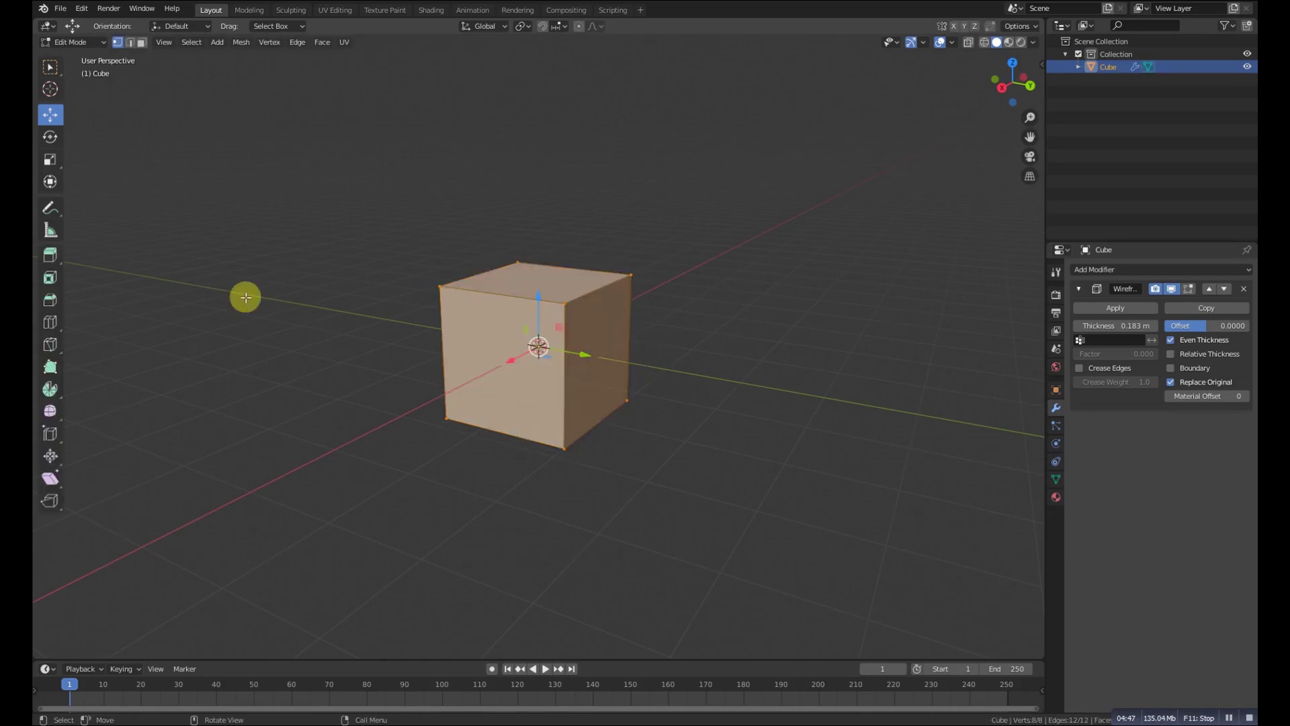
{"action": "key", "text": "Tab"}
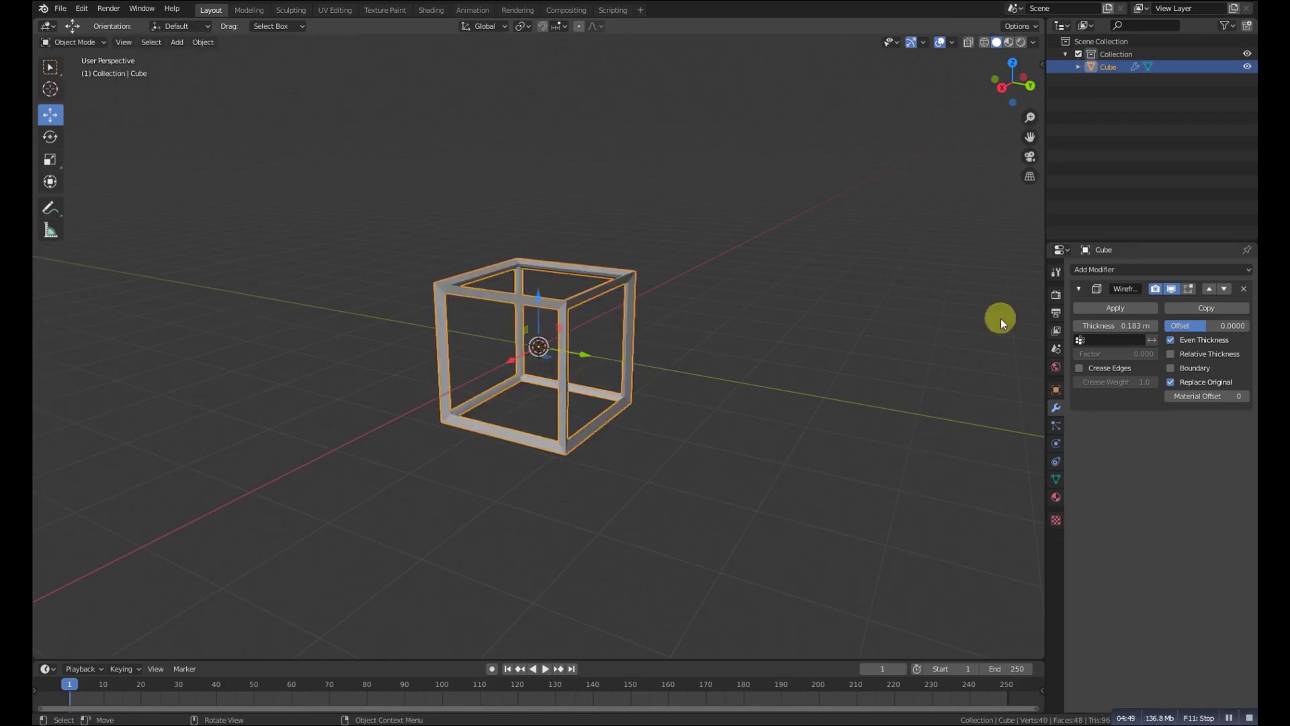
{"action": "left_click", "coordinate": [1114, 309]}
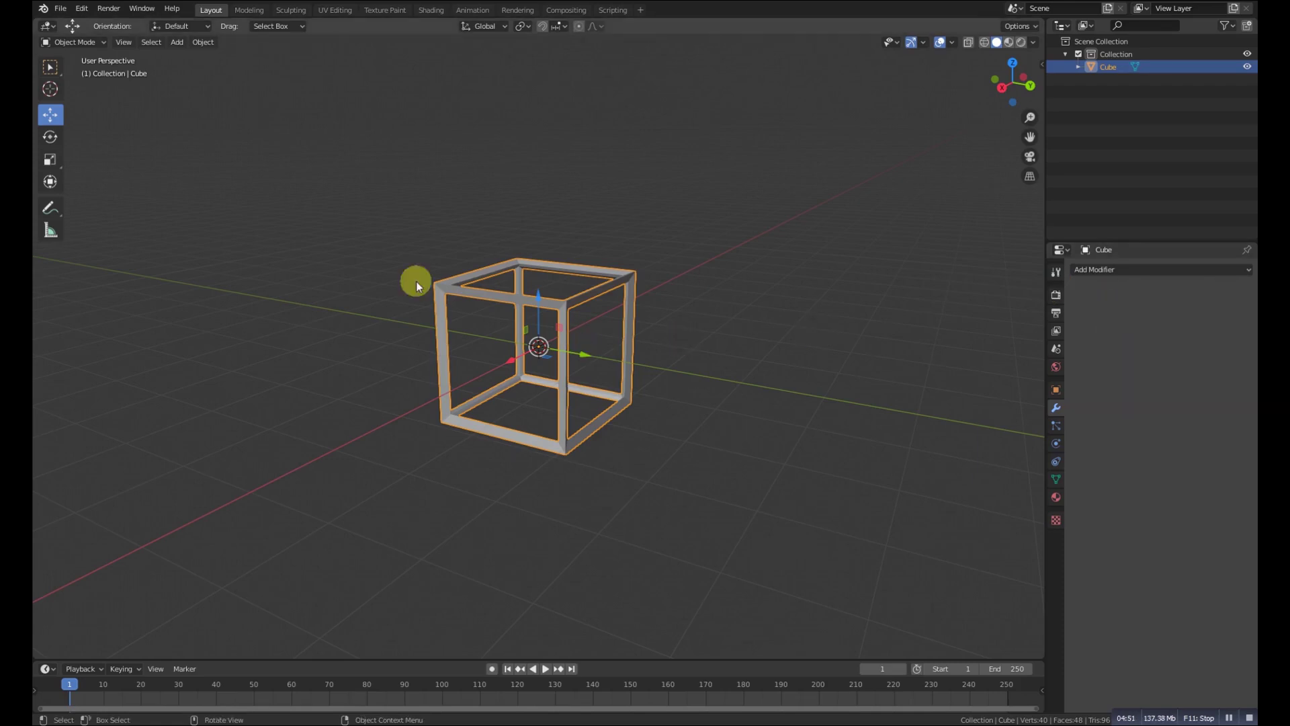
{"action": "key", "text": "Tab"}
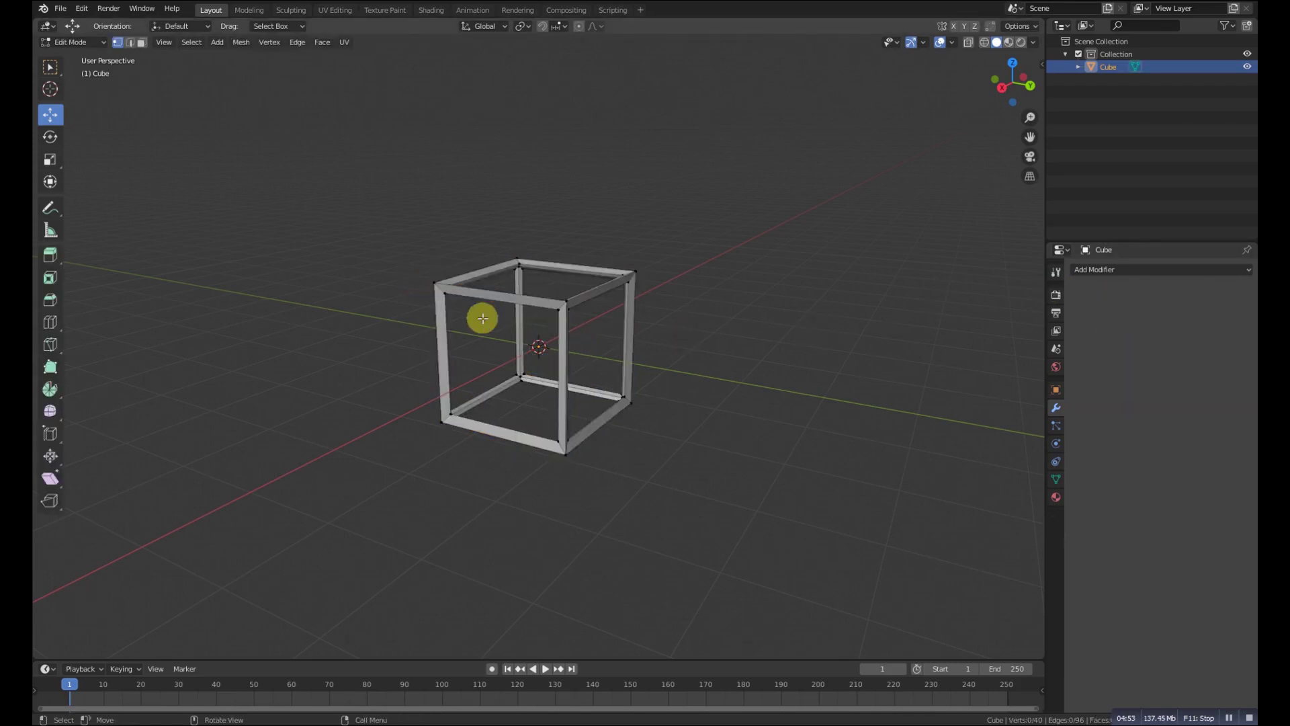
{"action": "key", "text": "Tab"}
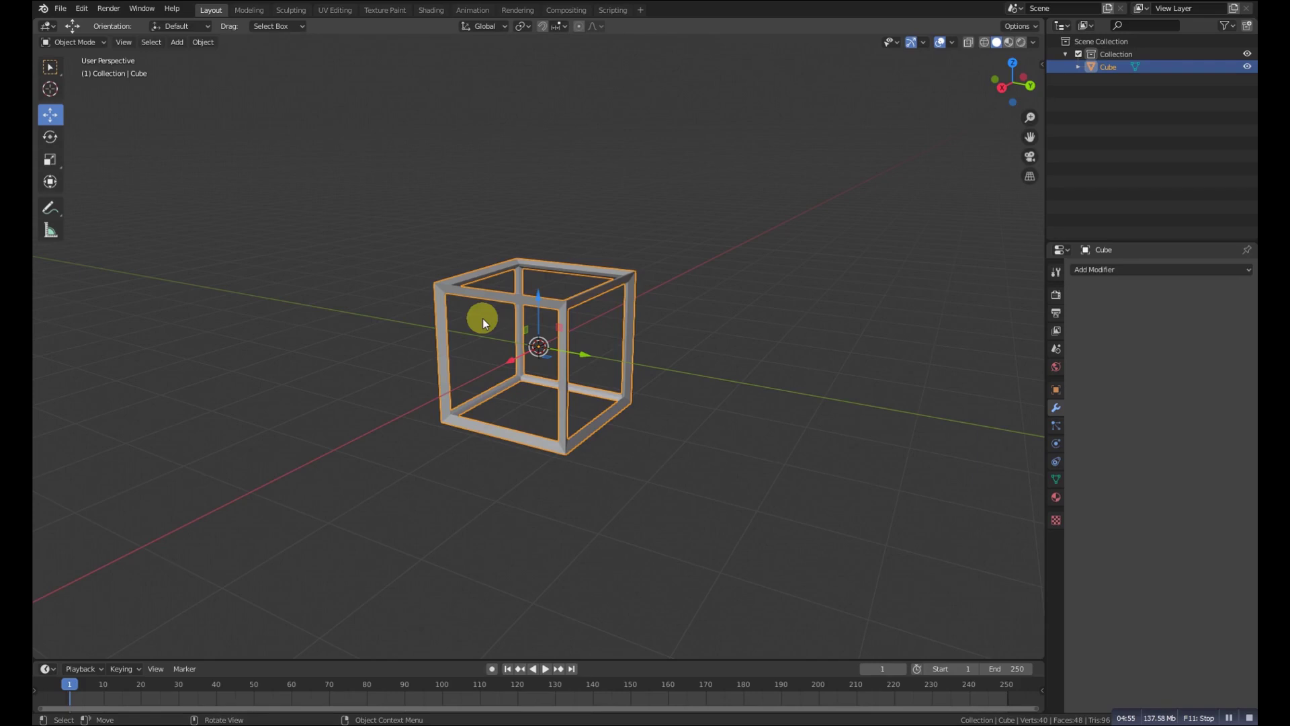
- Delete the wireframe cube and add a new mesh cube to the empty scene
{"action": "key", "text": "x"}
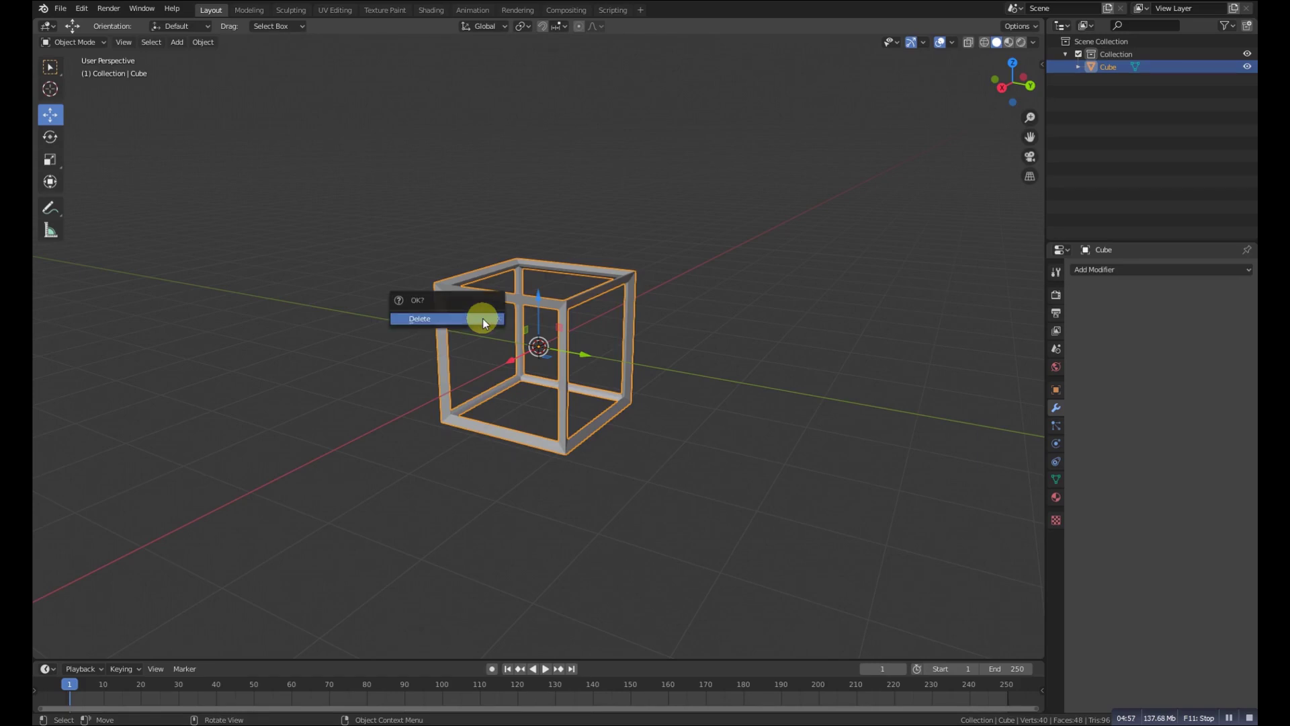
{"action": "left_click", "coordinate": [482, 318]}
{"action": "key", "text": "shift+a"}
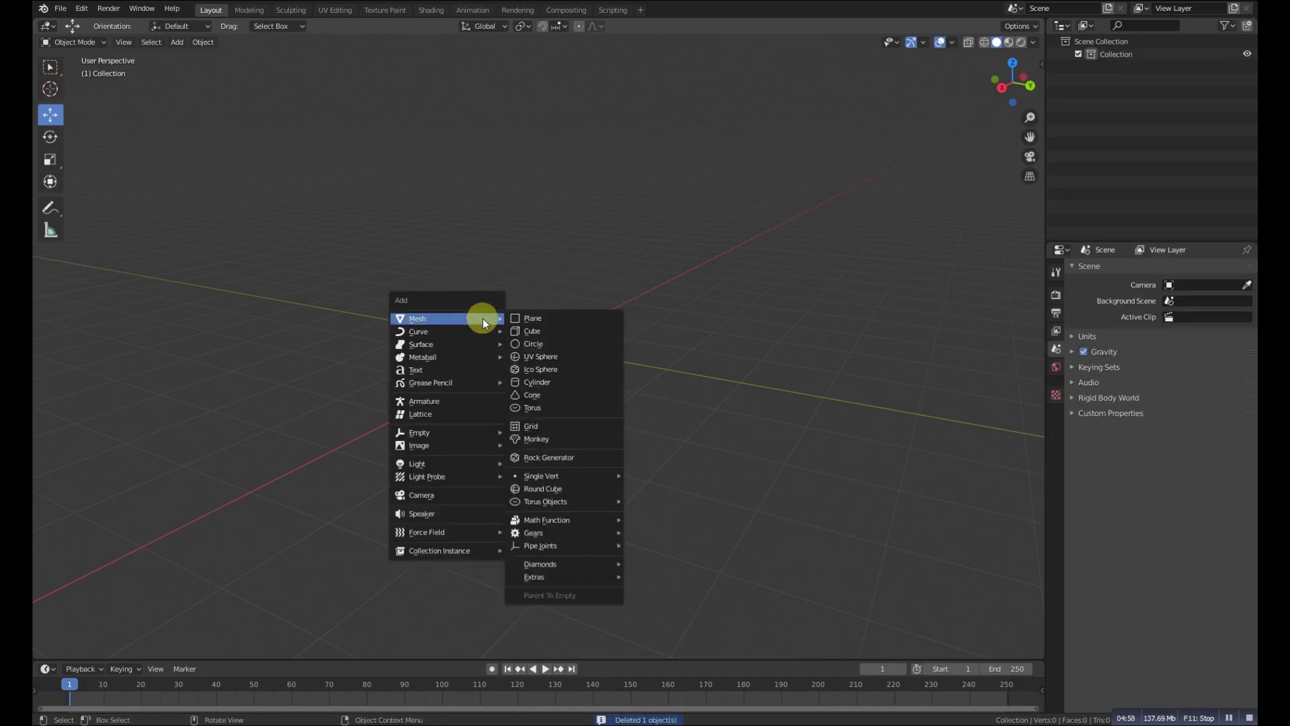
{"action": "left_click", "coordinate": [532, 330]}
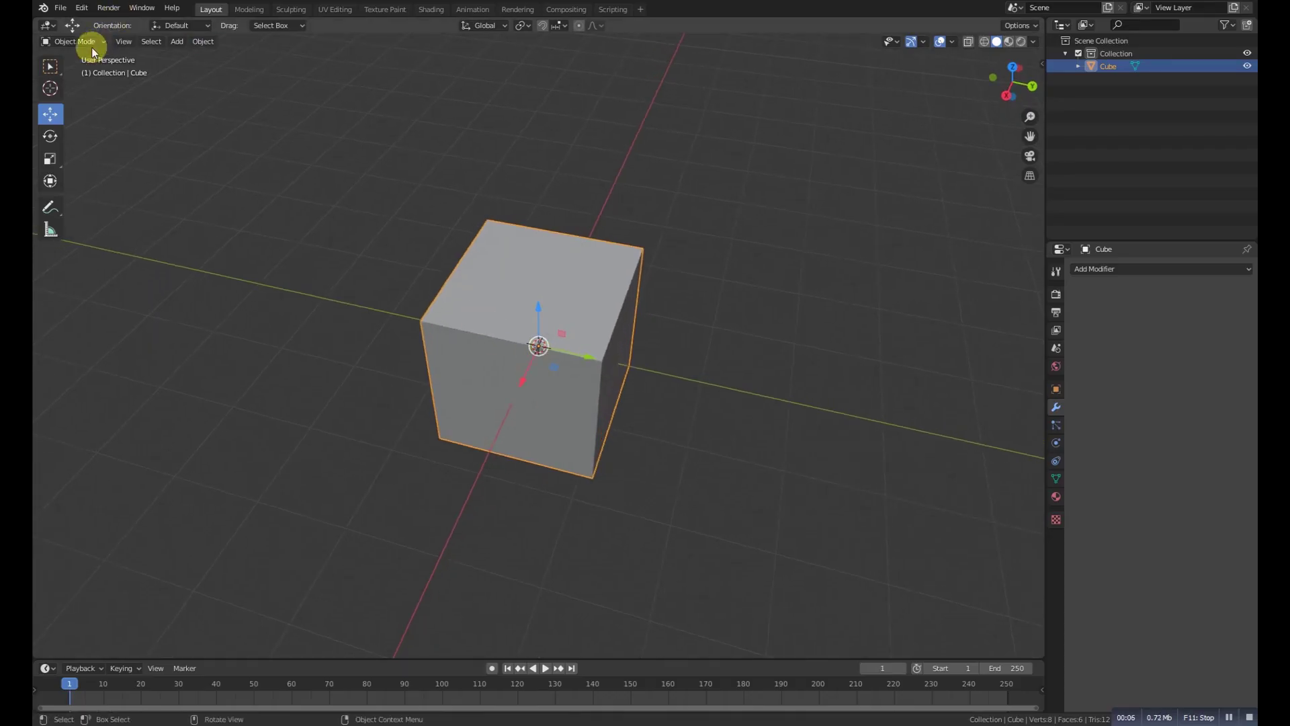
- Duplicate the new cube's whole mesh in Edit Mode, leaving the copy exactly on top of the original
{"action": "left_click", "coordinate": [91, 43]}
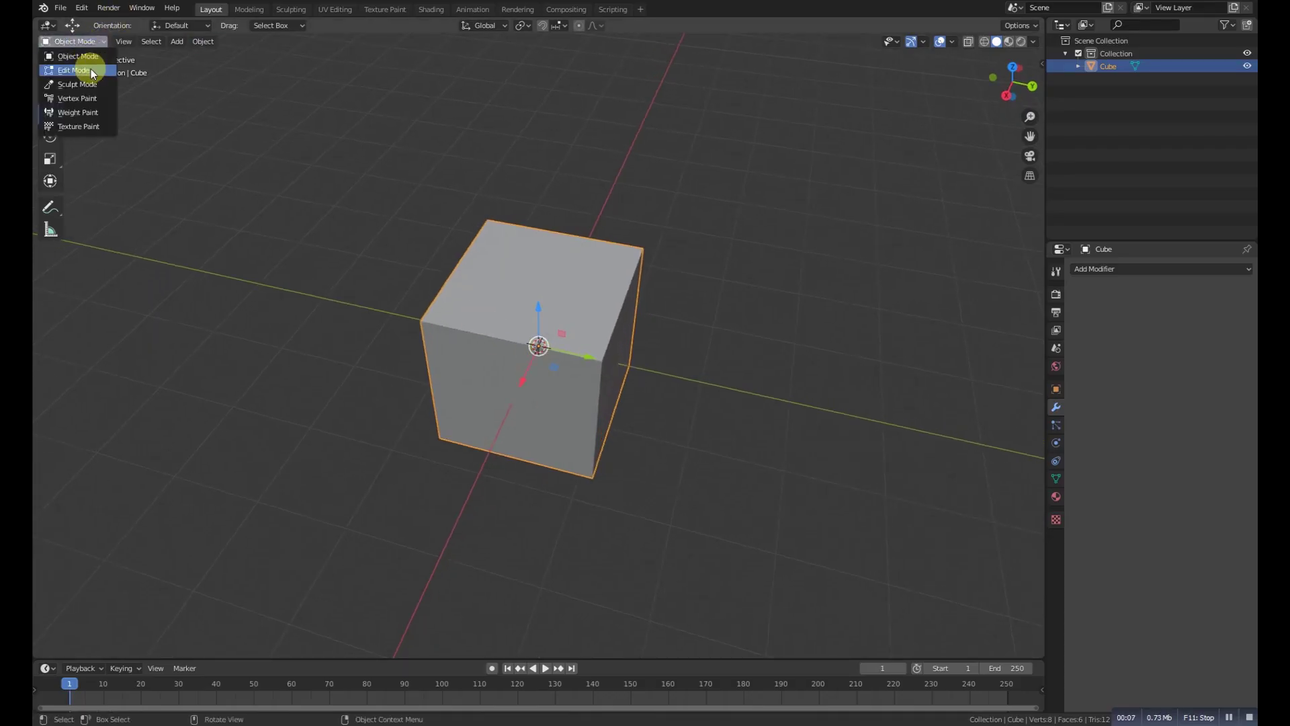
{"action": "left_click", "coordinate": [91, 69]}
{"action": "middle_click_drag", "start_coordinate": [403, 282], "coordinate": [542, 340]}
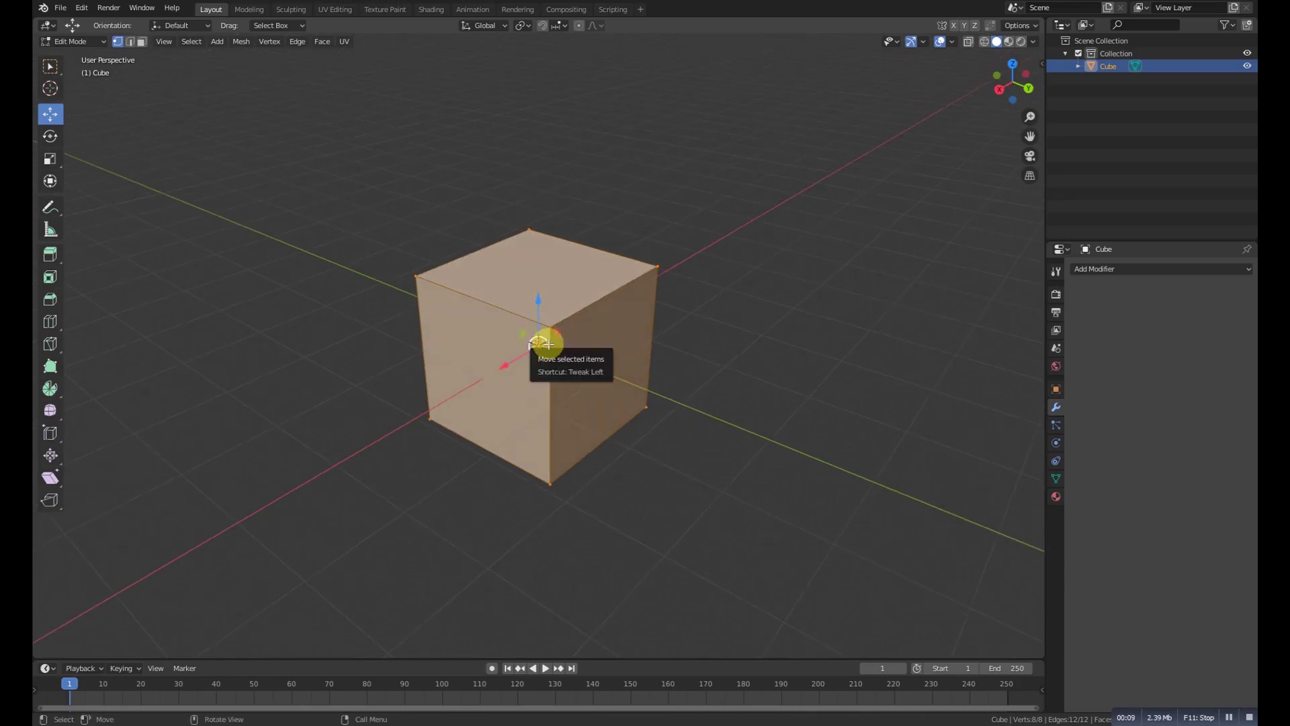
{"action": "key", "text": "shift+d"}
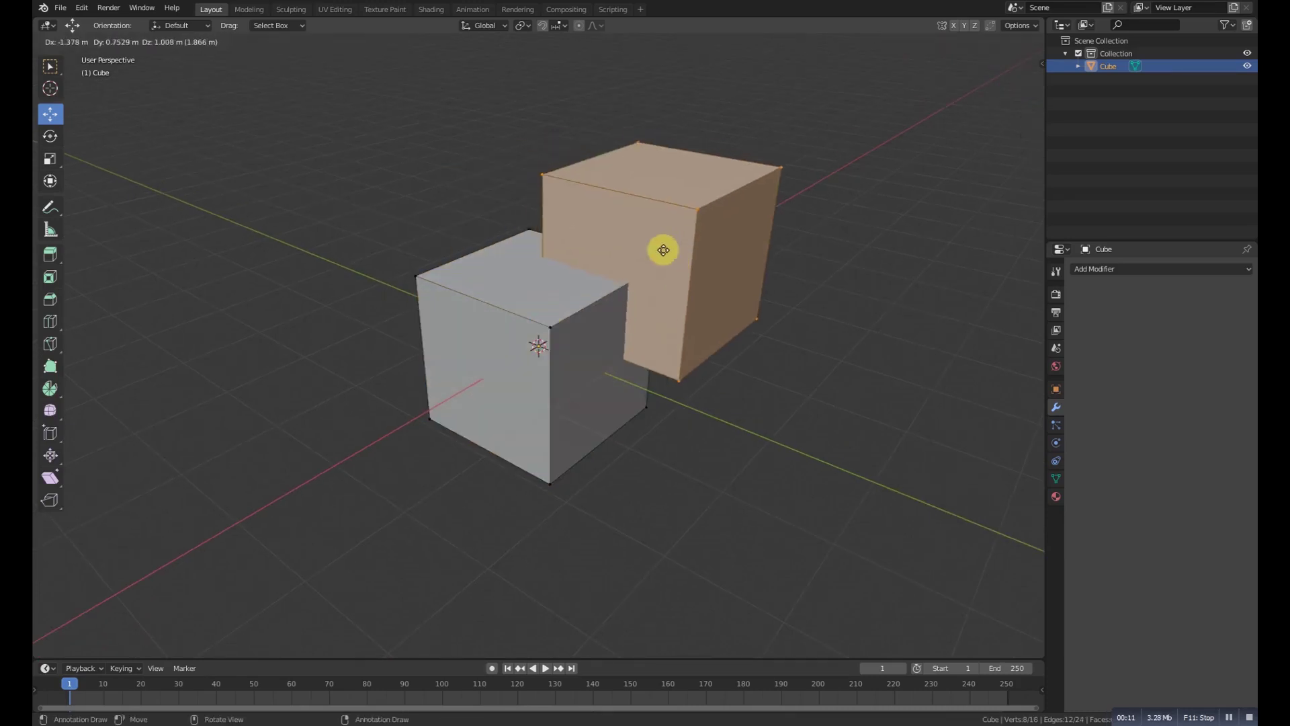
{"action": "right_click", "coordinate": [716, 170]}
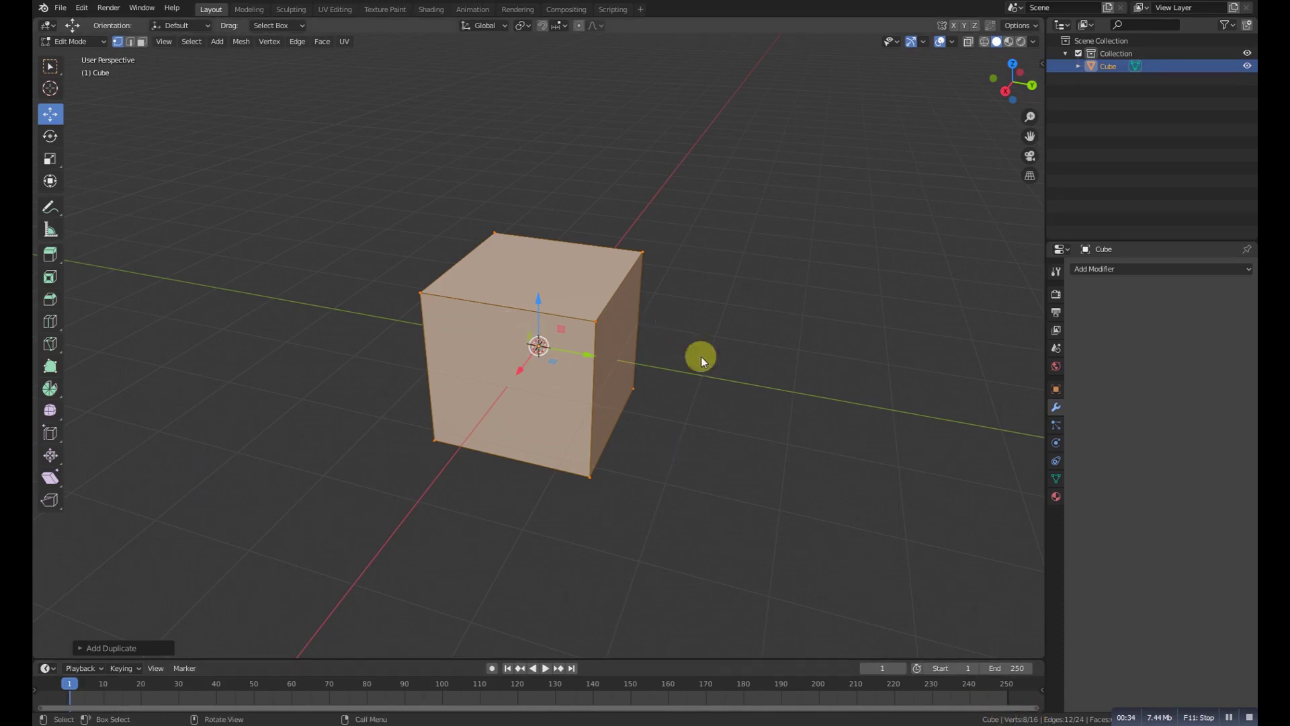
- Scale the duplicated mesh by 2 to reveal the overlapping copy, and undo the scaling
{"action": "middle_click_drag", "start_coordinate": [417, 300], "coordinate": [519, 285]}
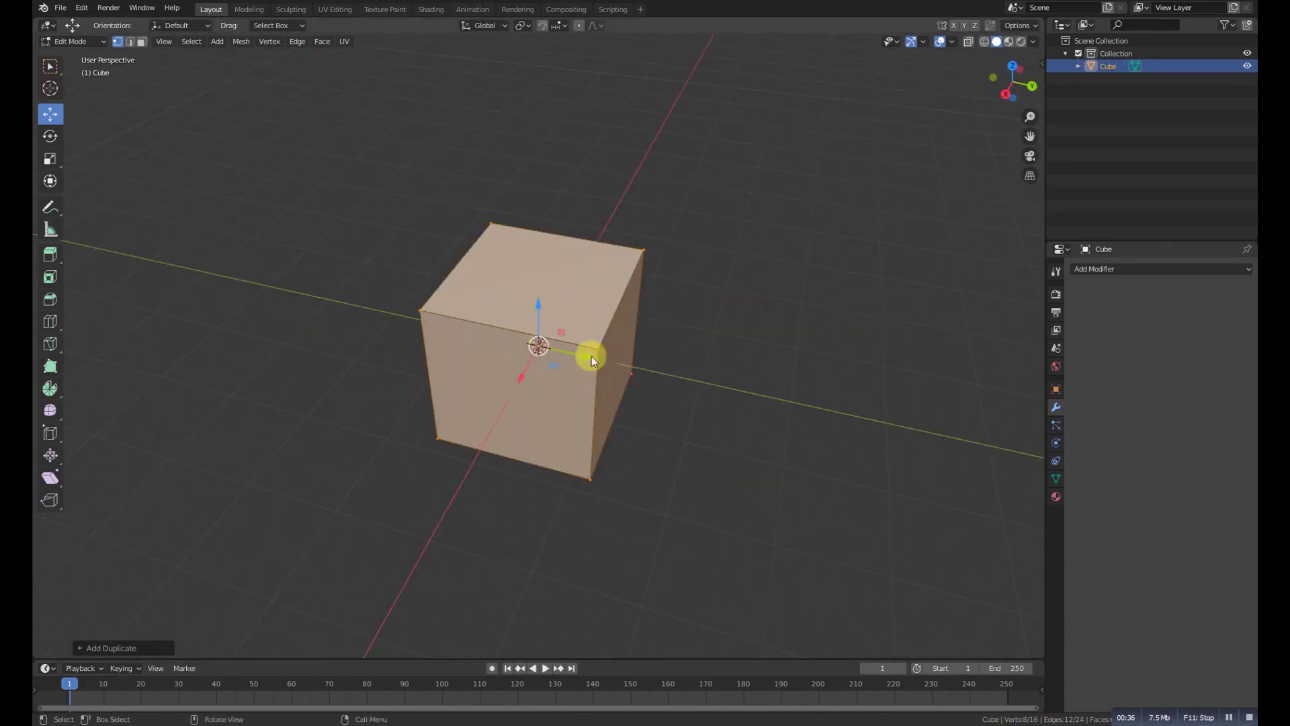
{"action": "middle_click_drag", "start_coordinate": [647, 395], "coordinate": [613, 342]}
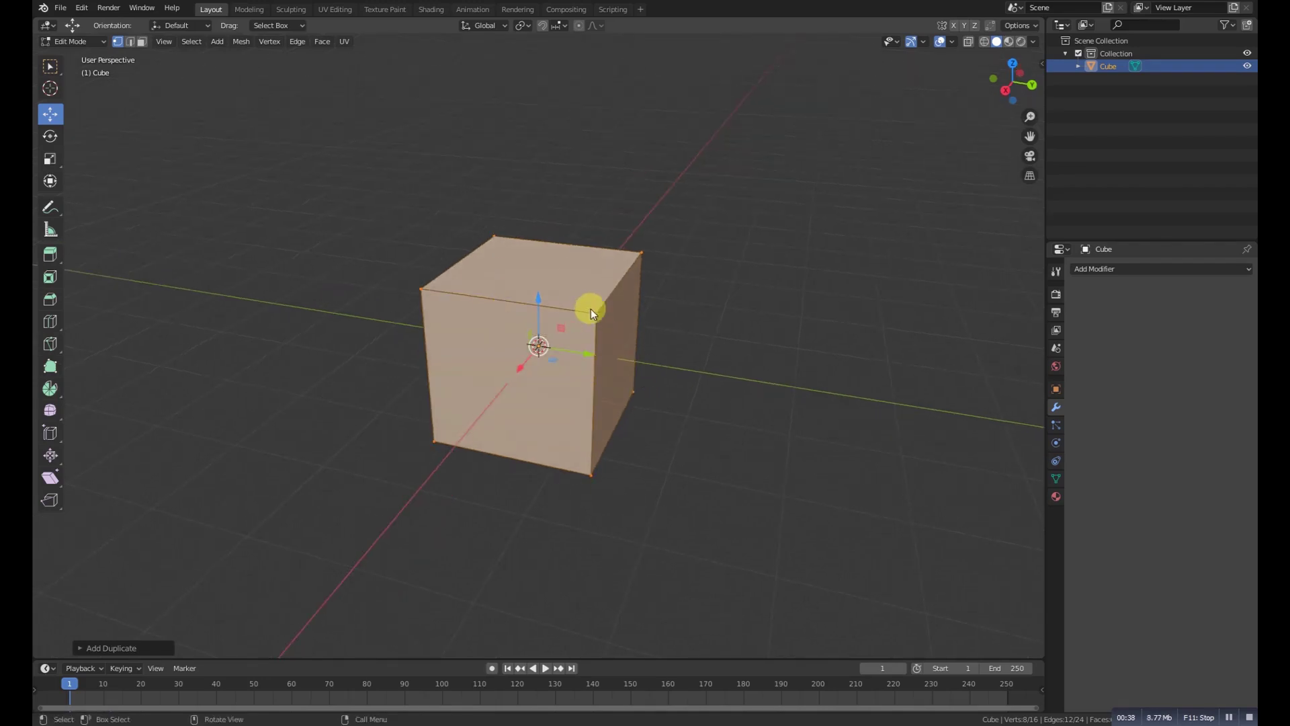
{"action": "key", "text": "s"}
{"action": "key", "text": "2"}
{"action": "key", "text": "Return"}
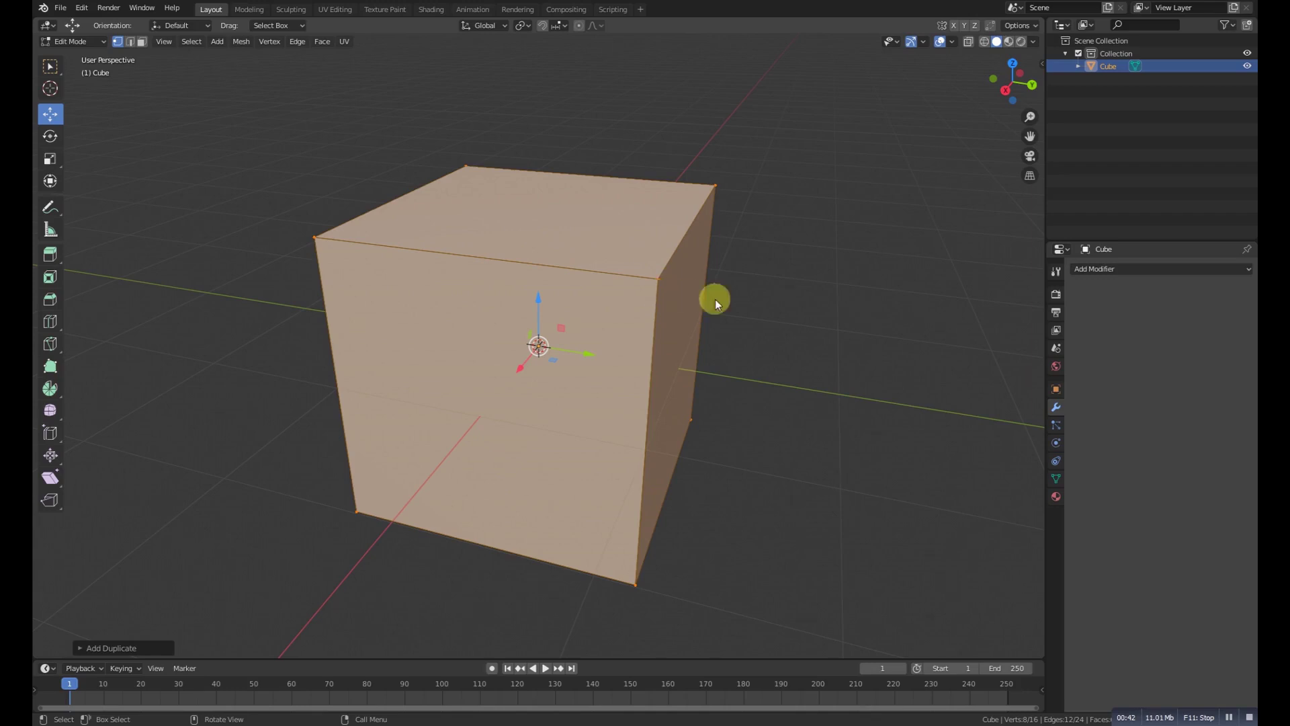
{"action": "key", "text": "ctrl+z"}
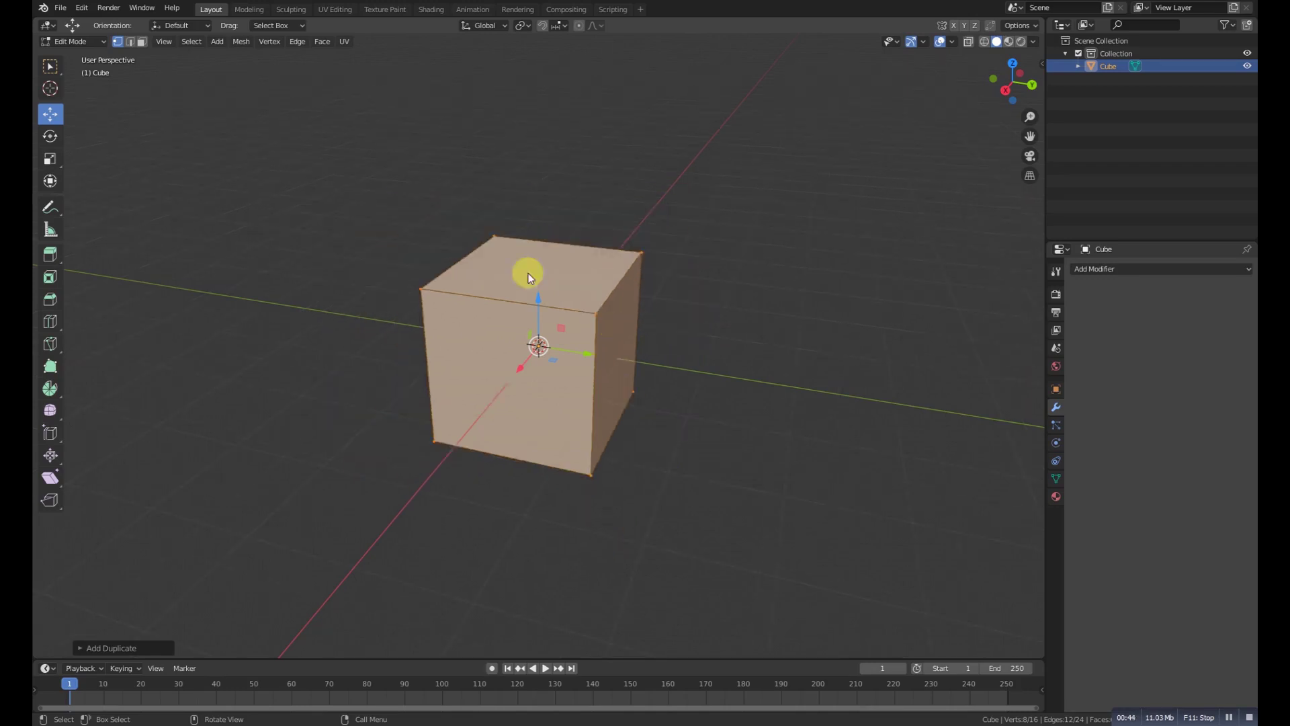
- Add a Weld modifier with its default settings to the cube in Object Mode and apply it
{"action": "left_click", "coordinate": [61, 41]}
{"action": "left_click", "coordinate": [67, 54]}
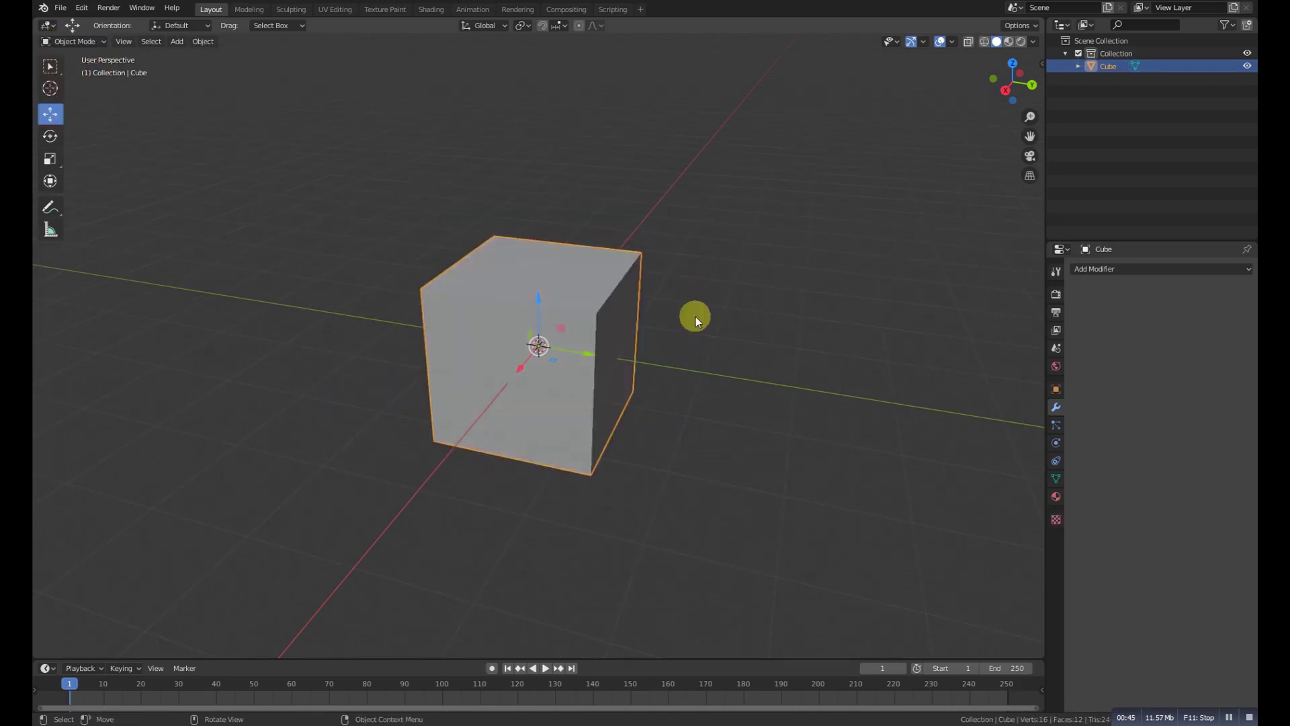
{"action": "left_click", "coordinate": [1094, 268]}
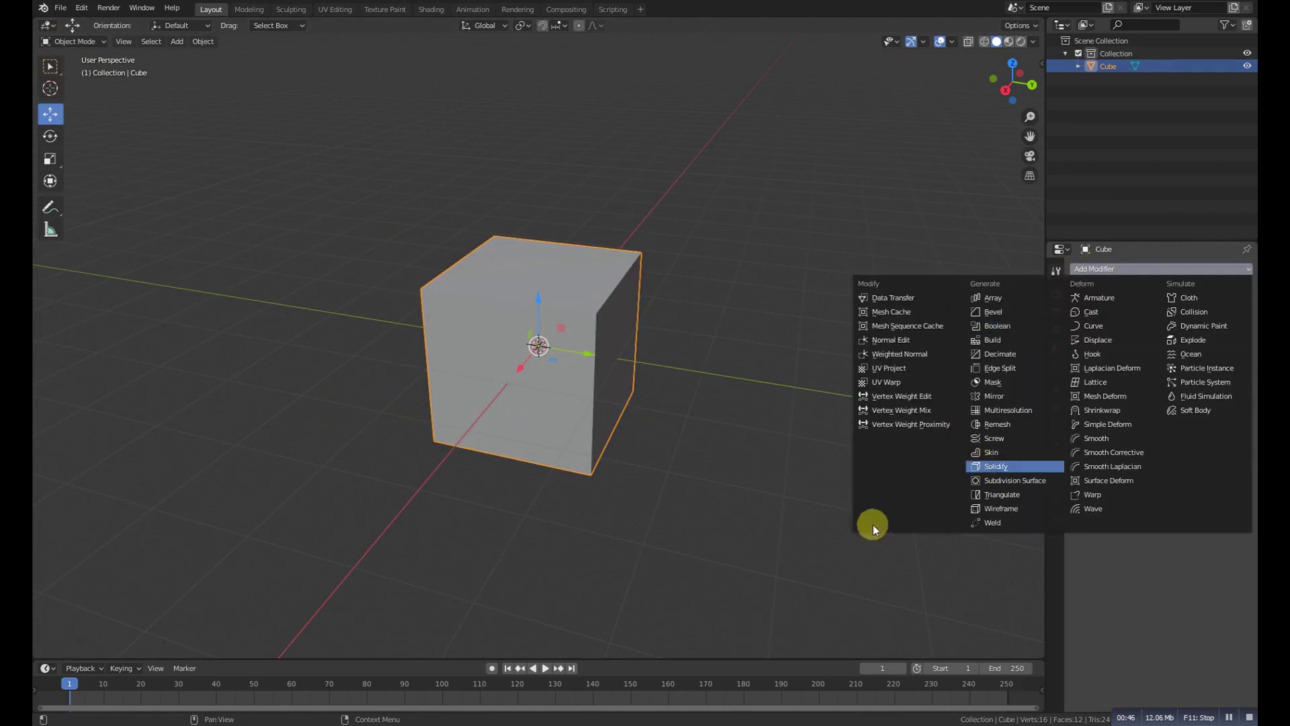
{"action": "left_click", "coordinate": [1002, 522]}
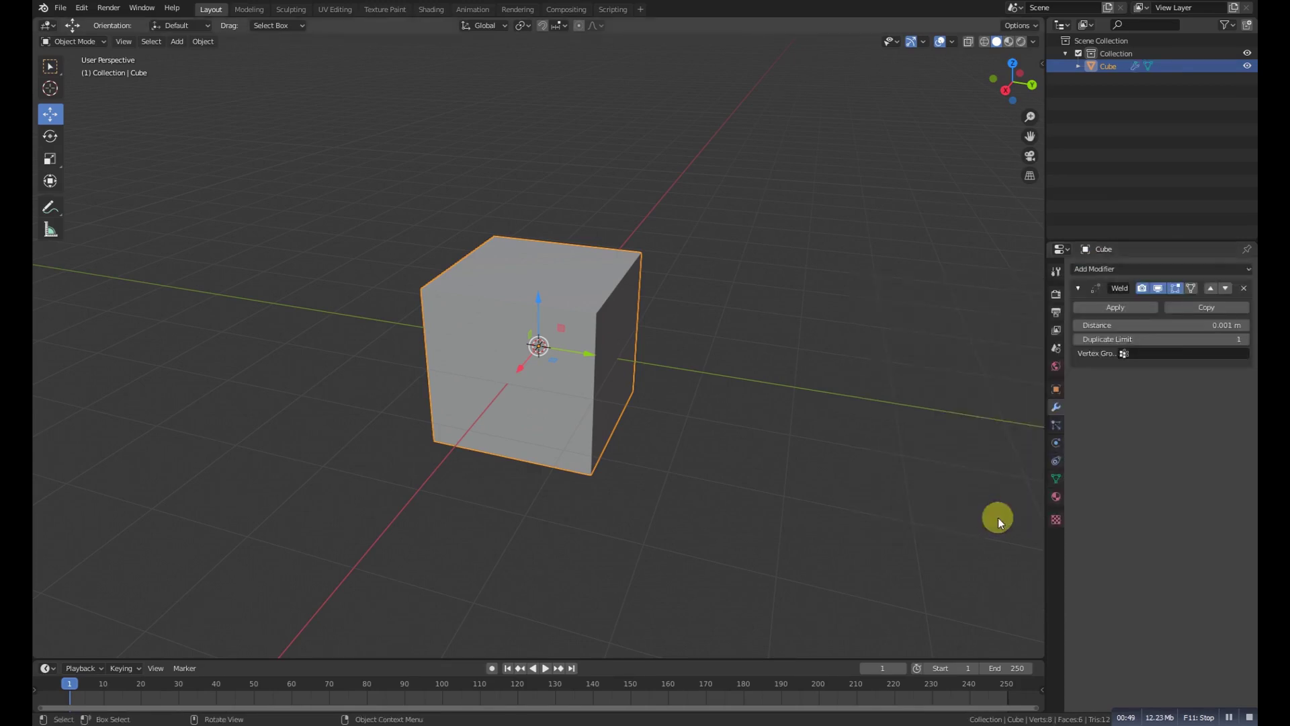
{"action": "left_click", "coordinate": [1126, 309]}
- Inspect the welded cube's mesh in Edit Mode
{"action": "left_click", "coordinate": [74, 42]}
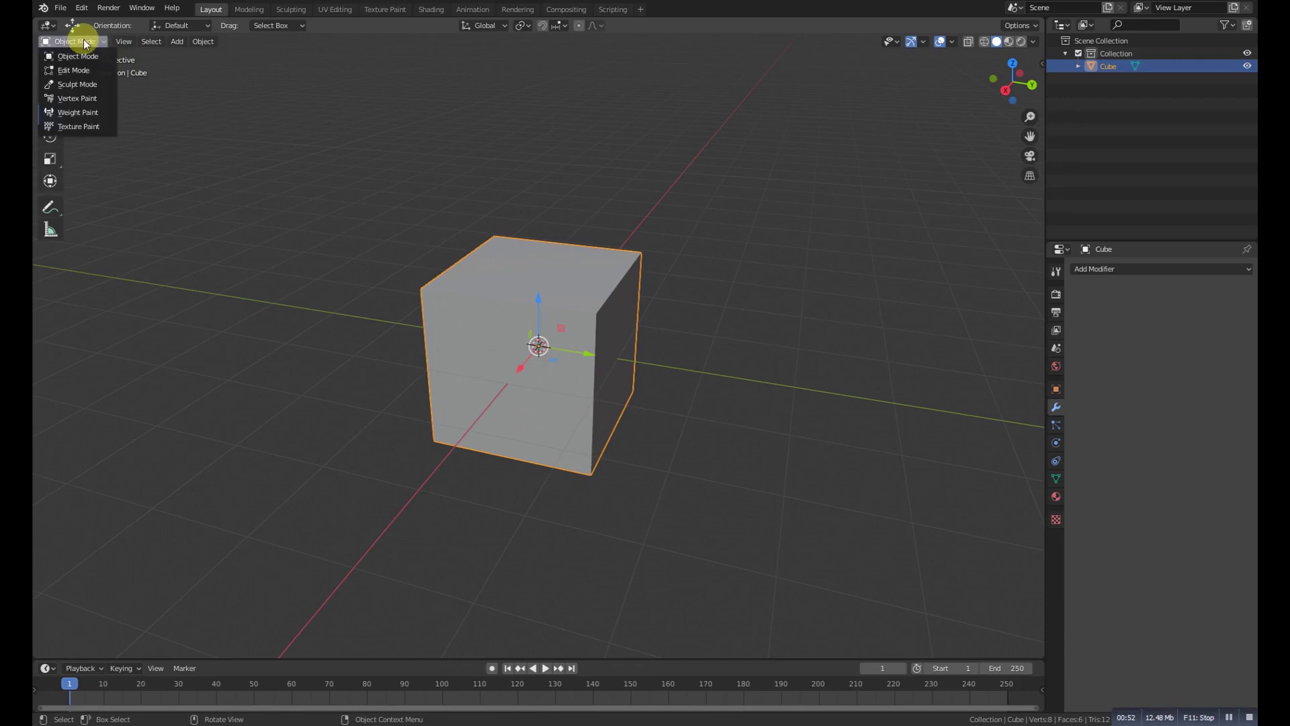
{"action": "left_click", "coordinate": [88, 69]}
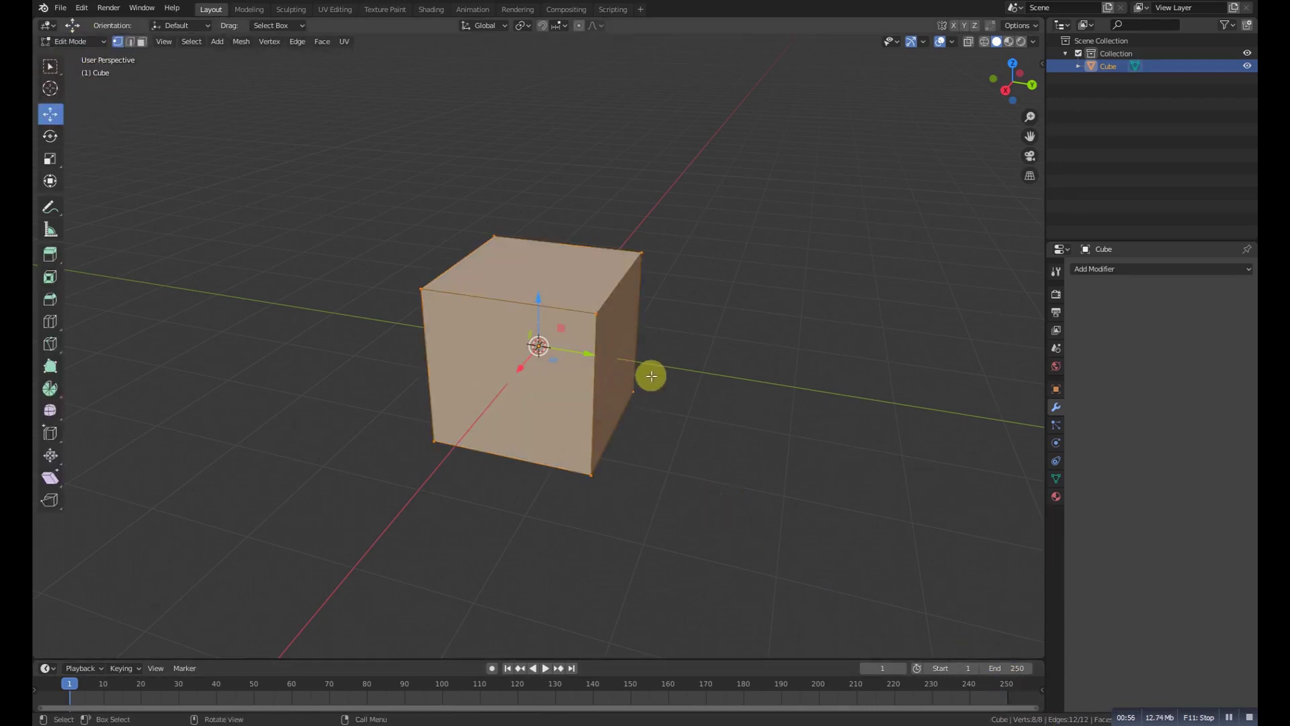
{"action": "mouse_move", "coordinate": [651, 374]}
{"action": "middle_mouse_down"}
{"action": "mouse_move", "coordinate": [610, 386]}
{"action": "mouse_move", "coordinate": [628, 374]}
{"action": "middle_mouse_up"}
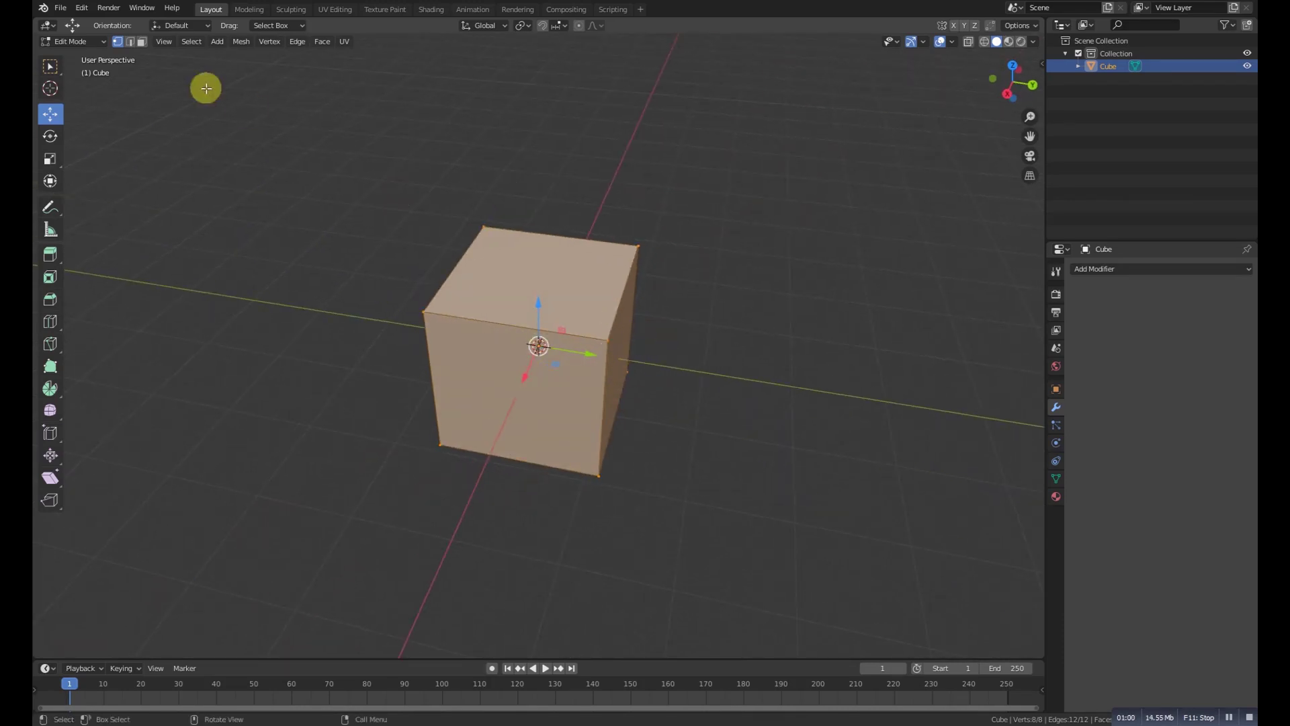
- Return the cube to Object Mode and open the list of available modifiers
{"action": "left_click", "coordinate": [79, 40]}
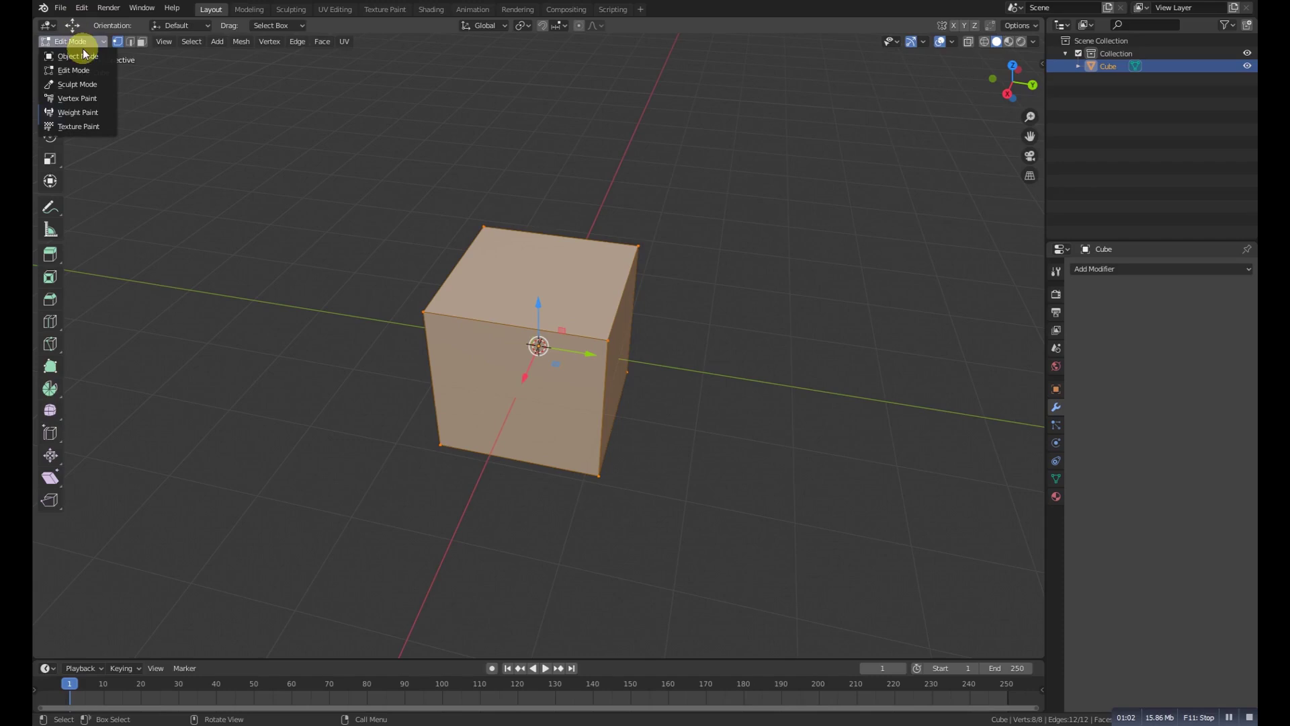
{"action": "left_click", "coordinate": [81, 52]}
{"action": "left_click", "coordinate": [1089, 269]}
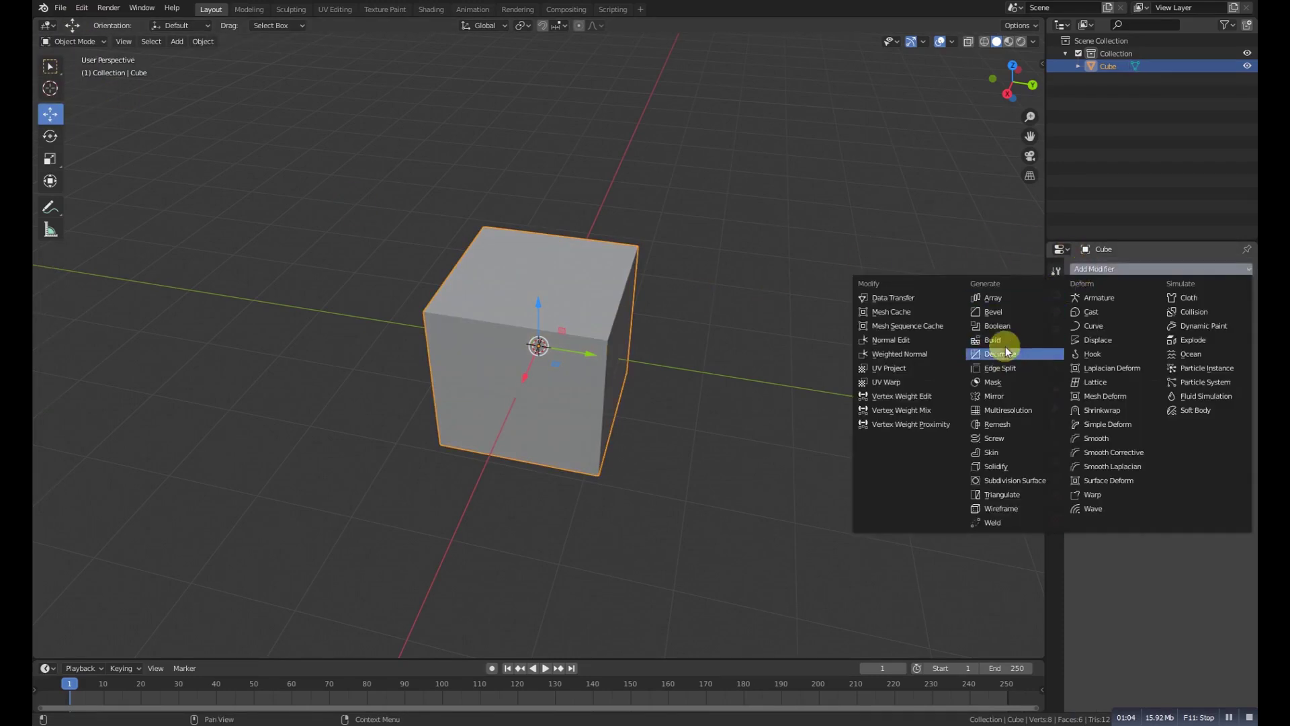